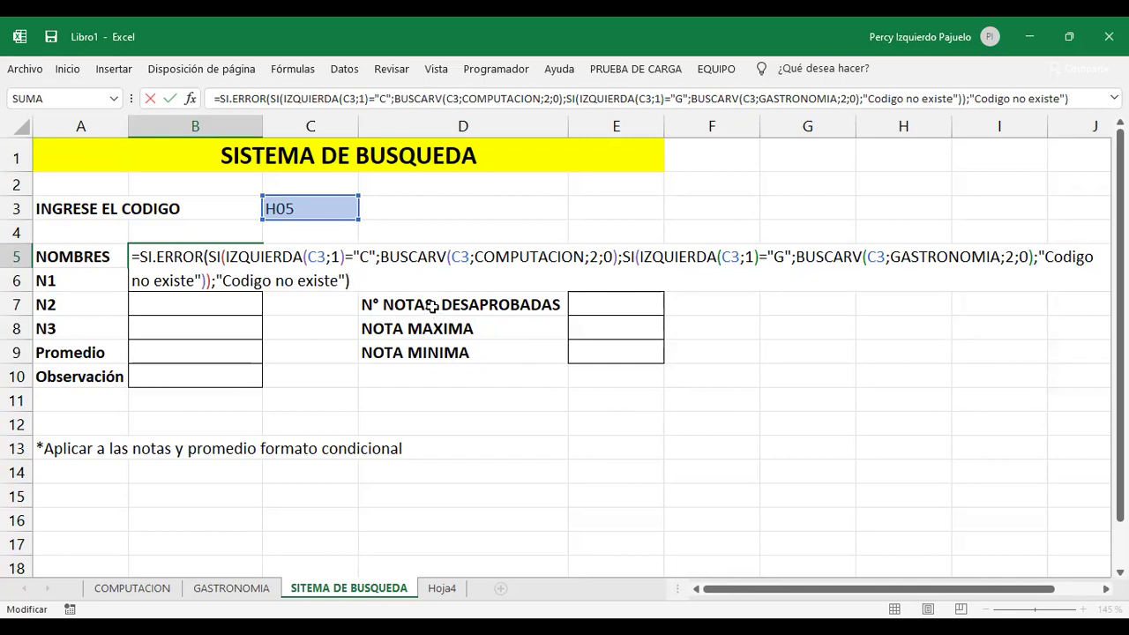
- Confirm the name lookup formula in B5 and copy it down to the N1 cell B6
key(Return)
click(247, 256)
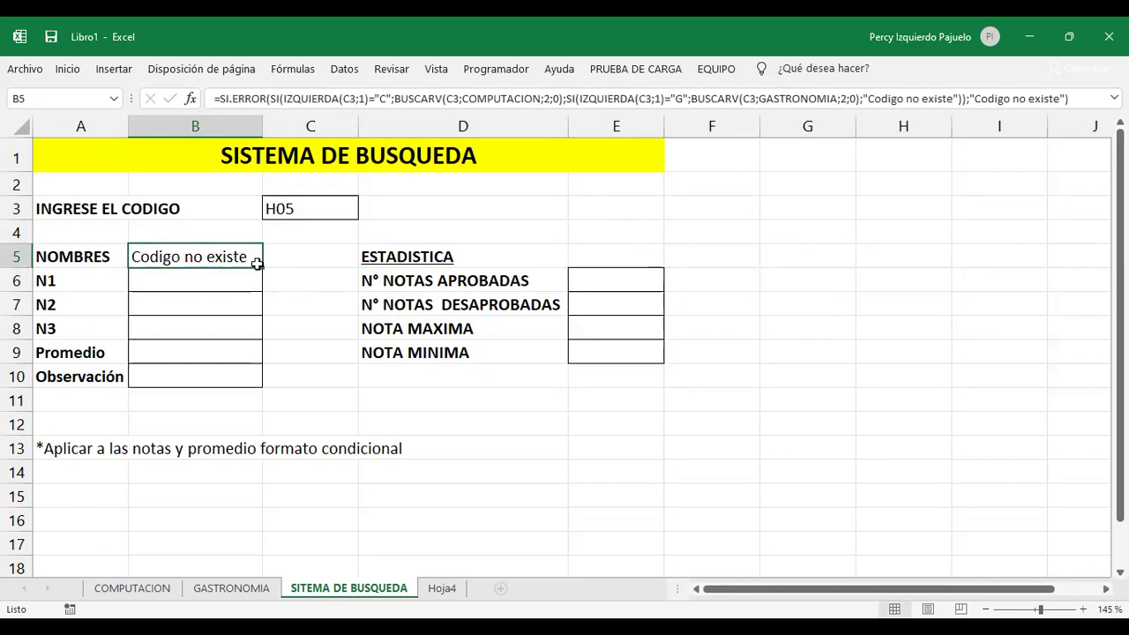
drag(263, 270, 256, 291)
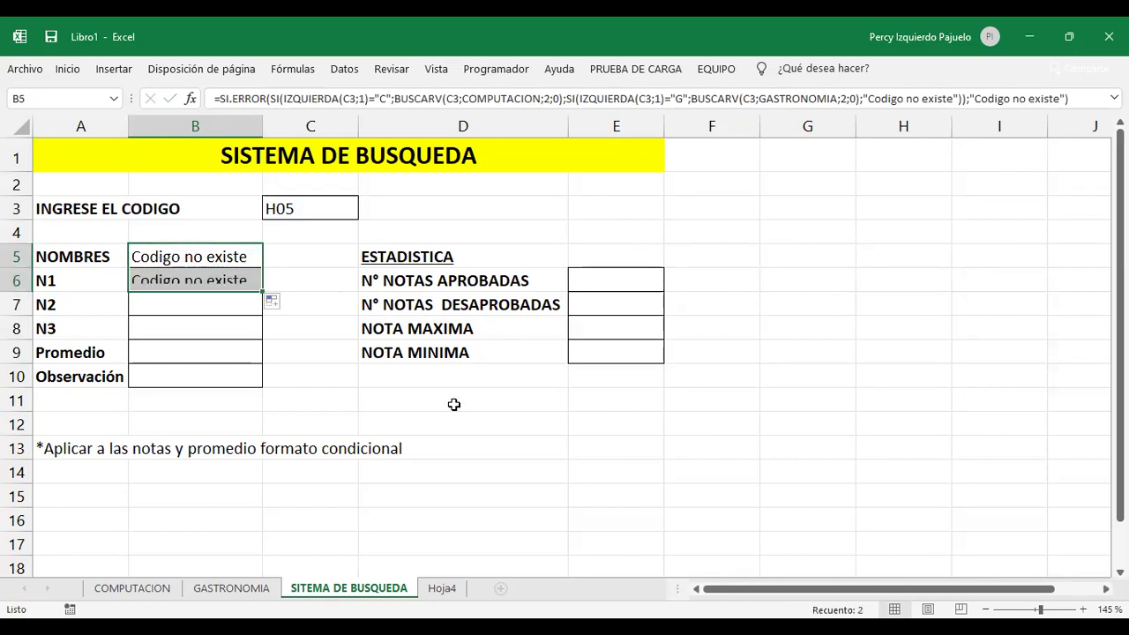
click(201, 298)
click(209, 287)
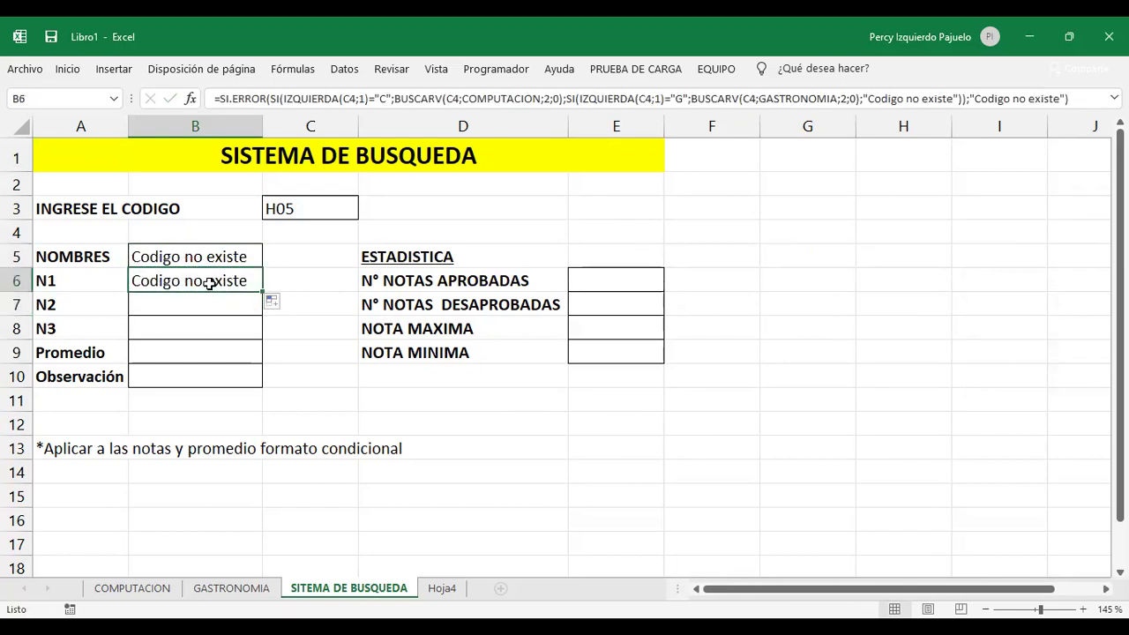
- In B6's formula, point the first IZQUIERDA and the COMPUTACION lookup to C3, and set that lookup's column index to 3
double_click(249, 280)
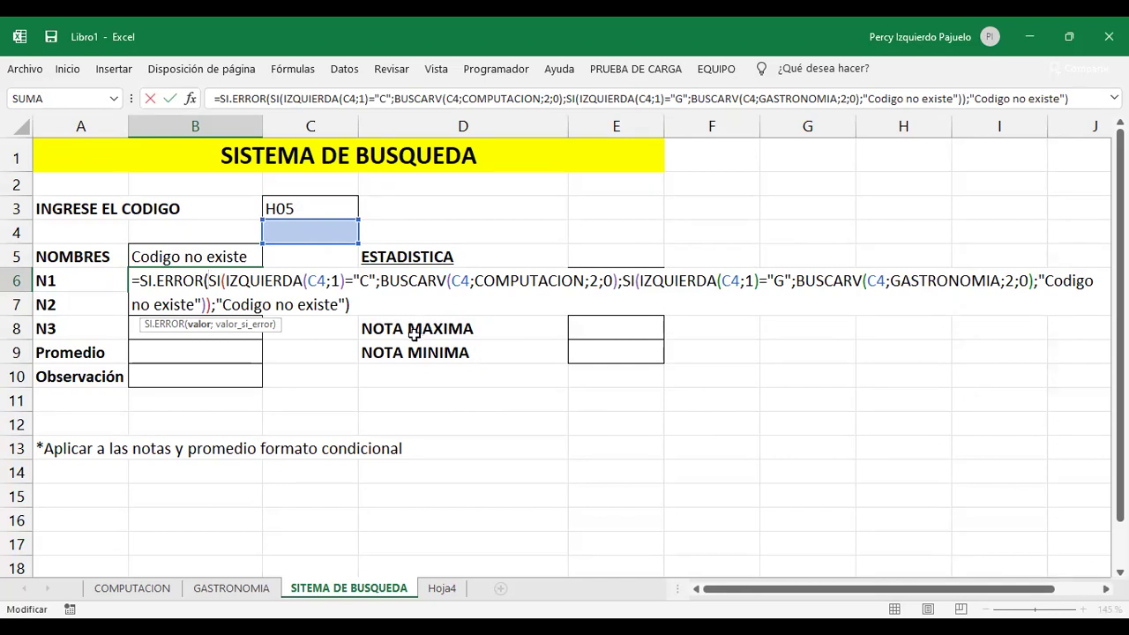
click(325, 282)
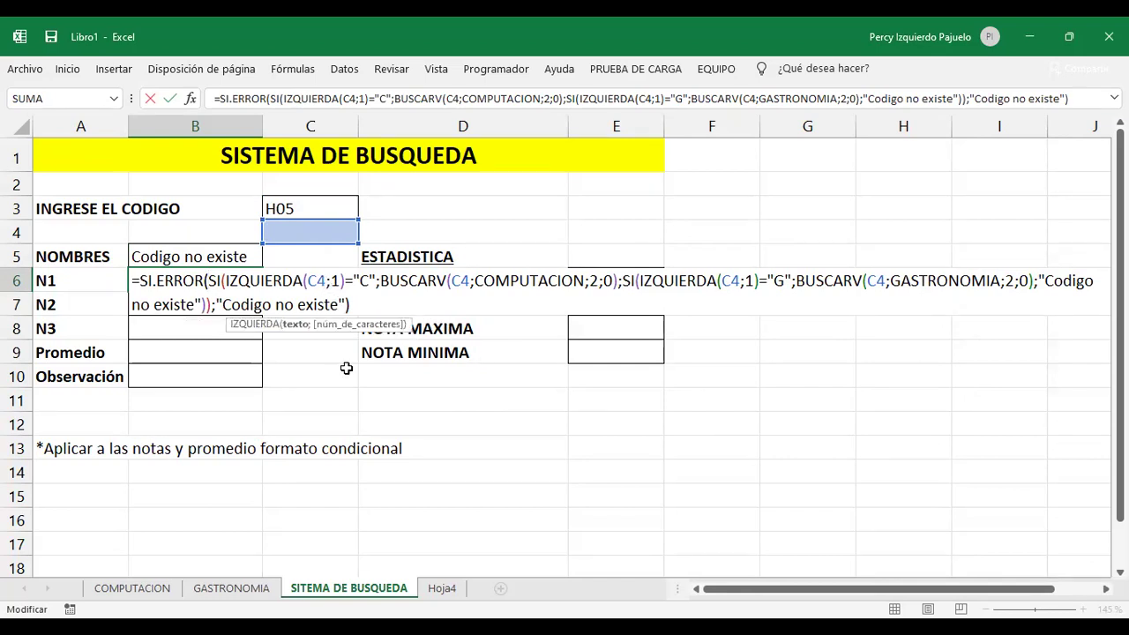
key(BackSpace)
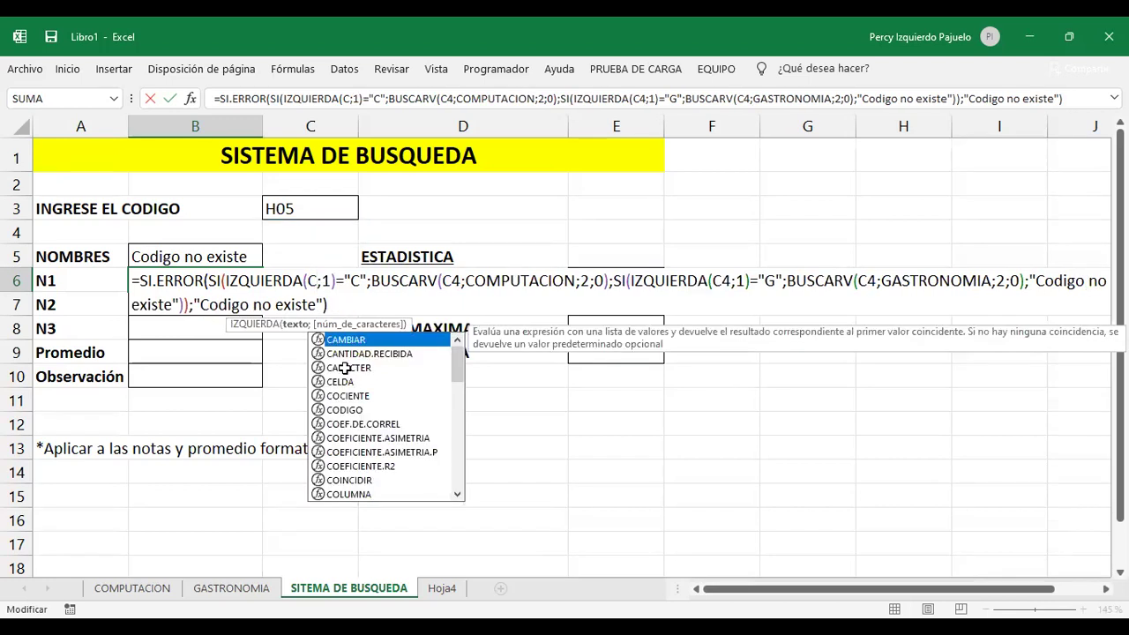
text(3)
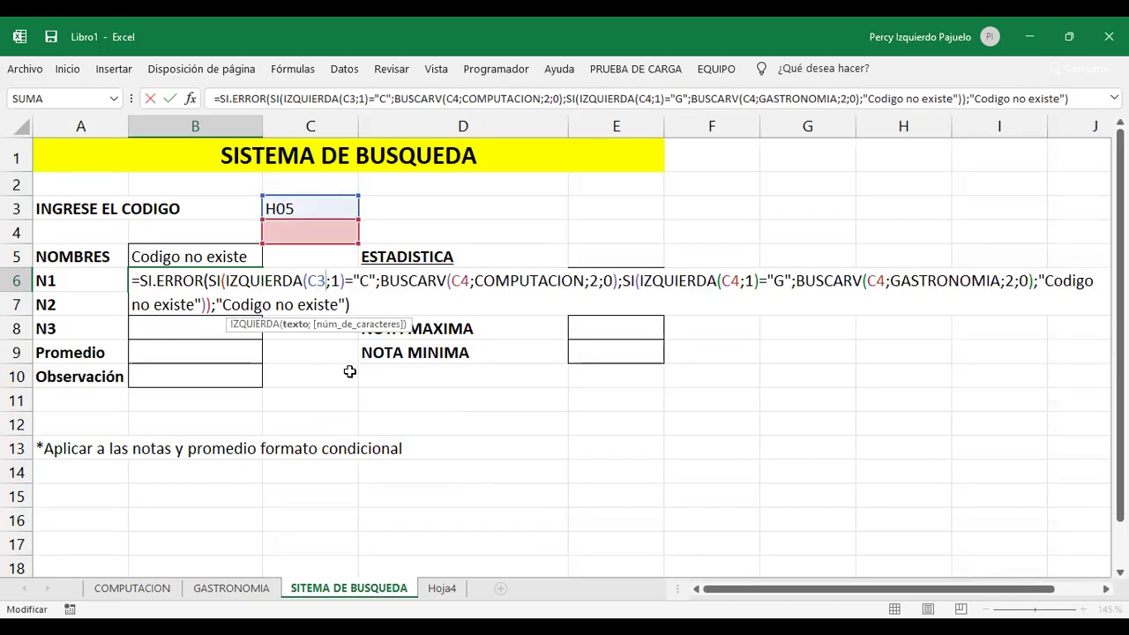
click(466, 281)
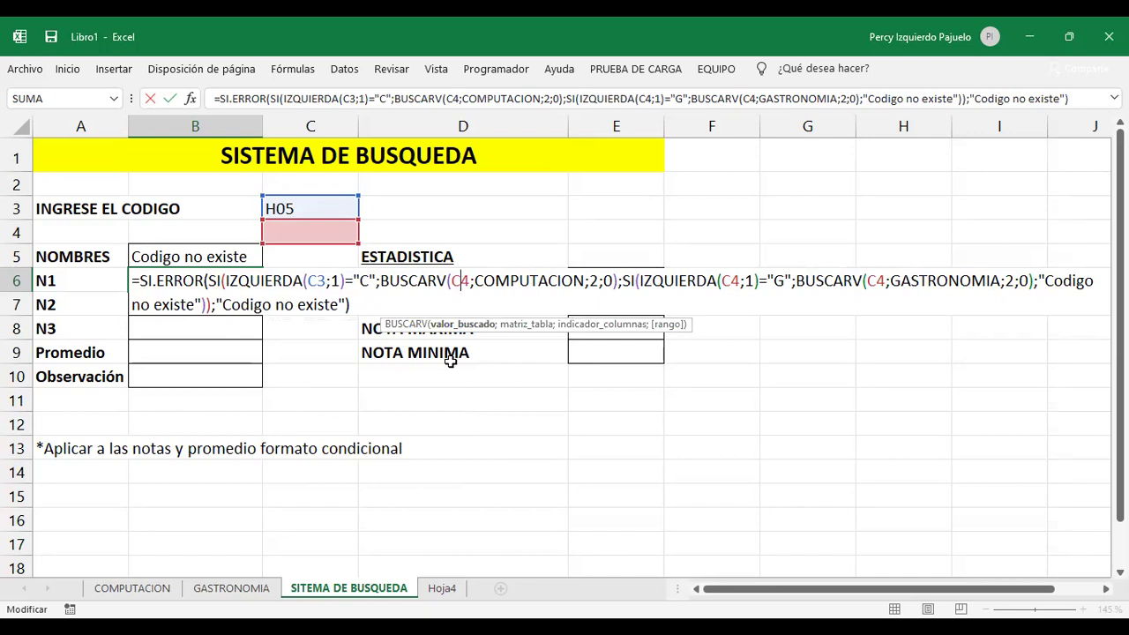
key(BackSpace)
text(3)
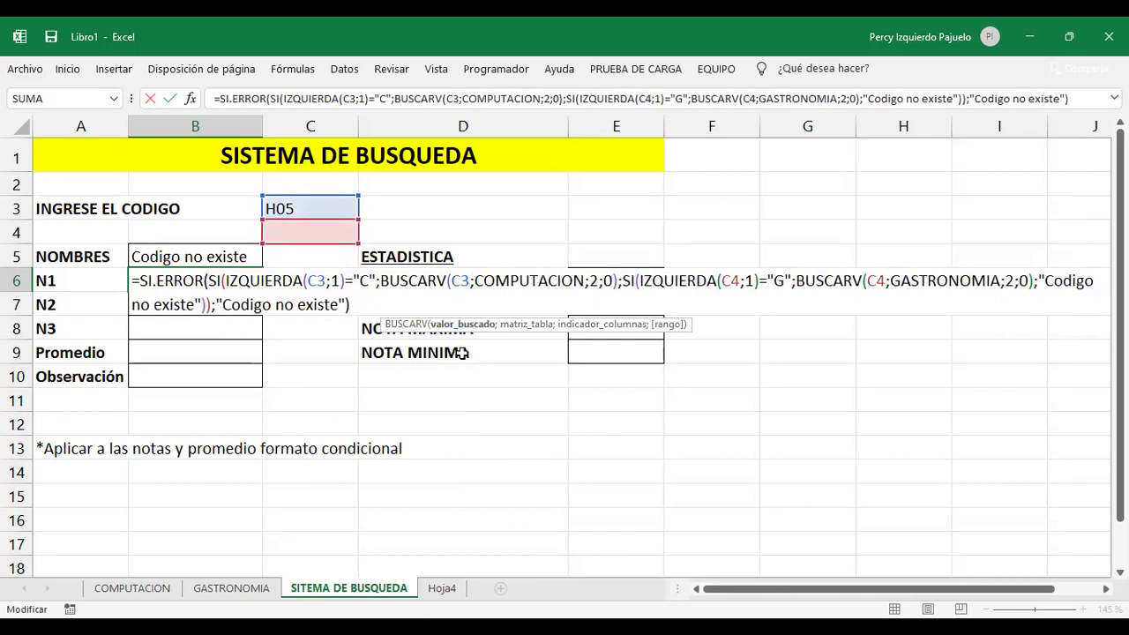
double_click(594, 280)
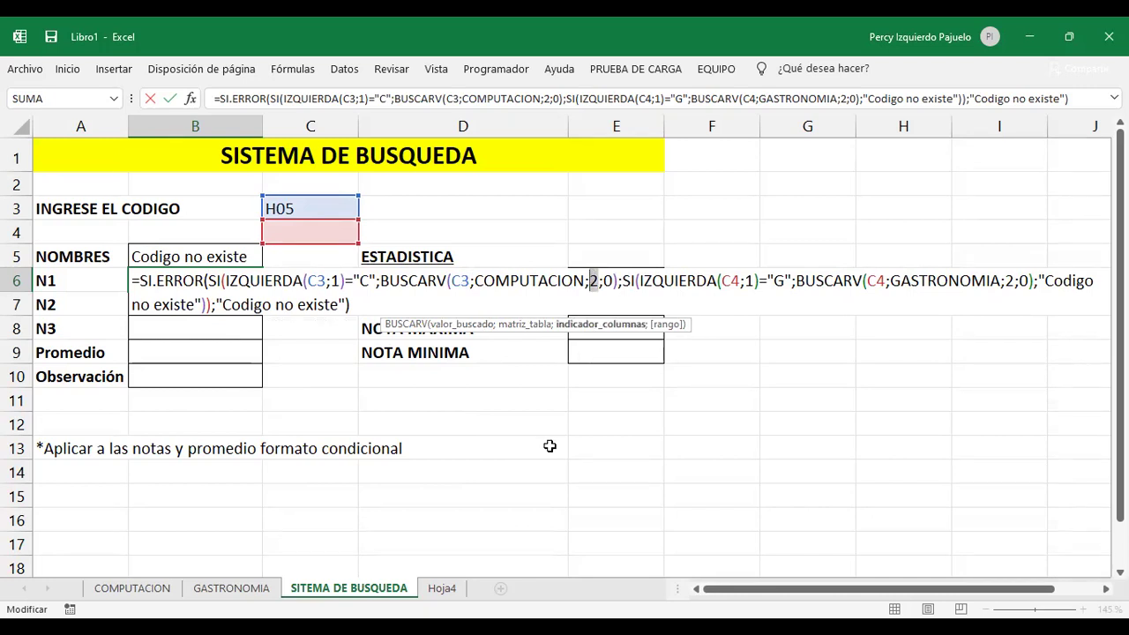
text(3)
- In B6's formula, point the second IZQUIERDA and the GASTRONOMIA lookup to C3, set that lookup's column index to 3, and confirm
double_click(733, 280)
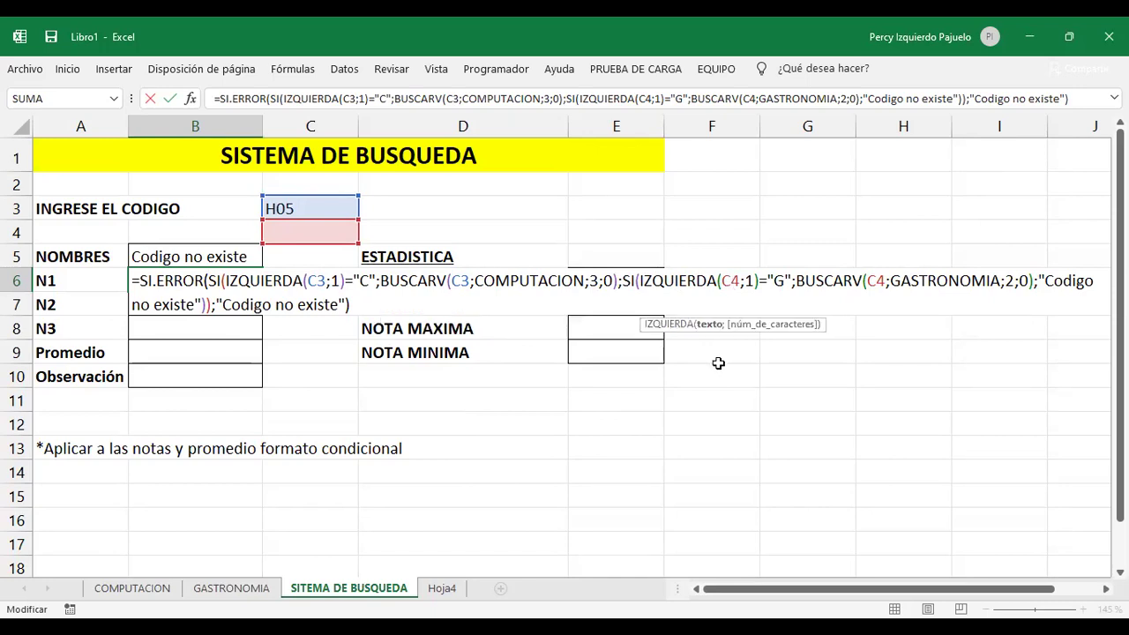
text(C3)
click(876, 280)
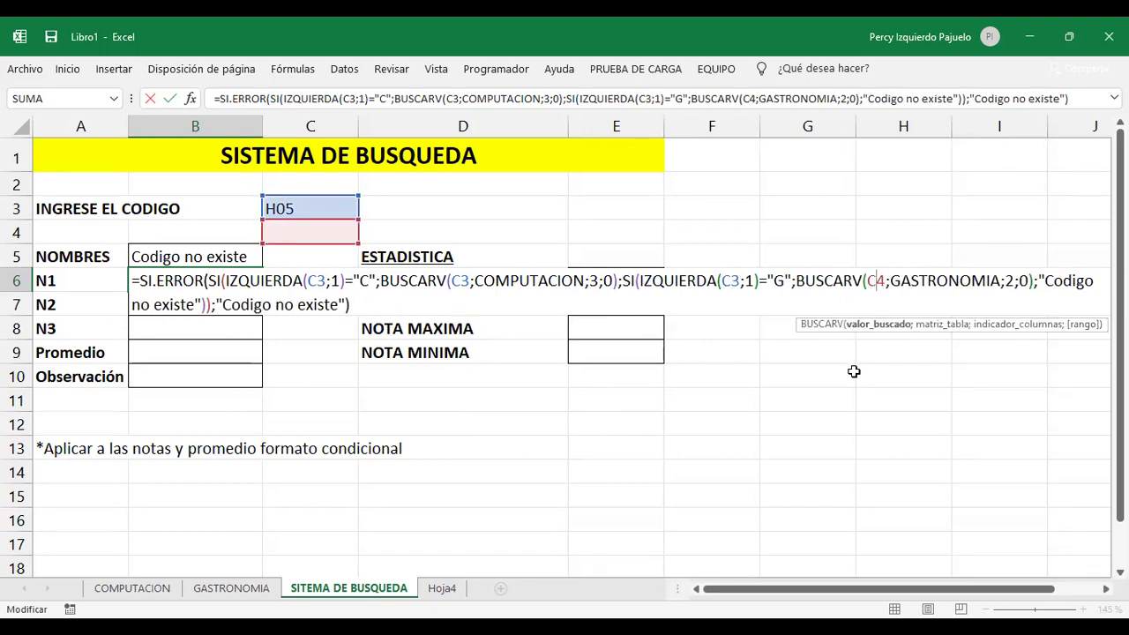
key(Delete)
text(3)
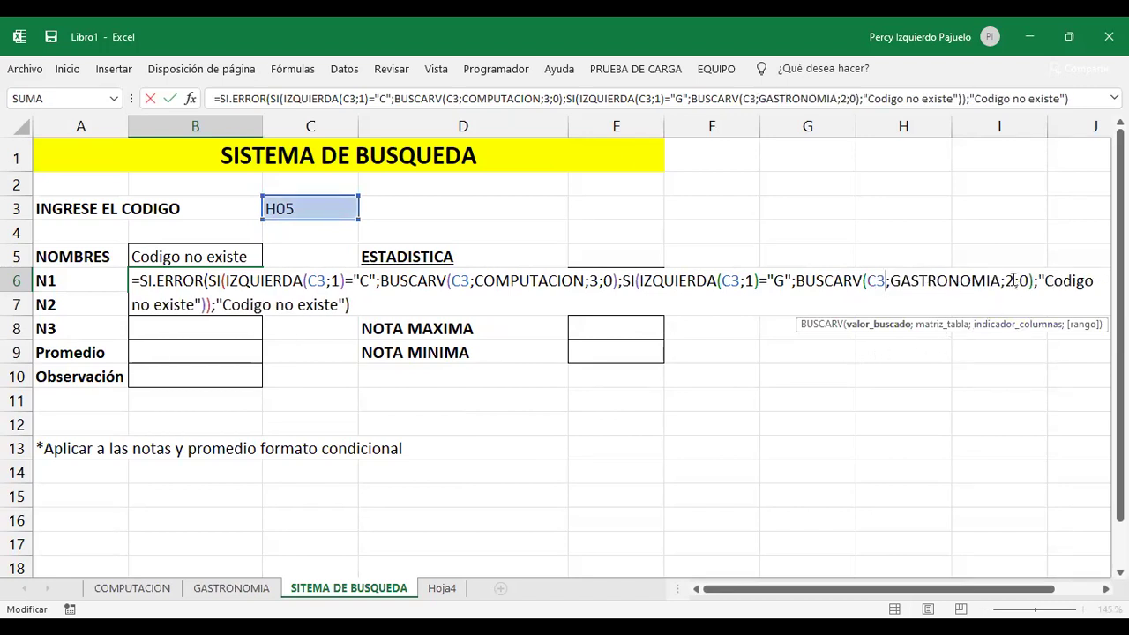
click(1014, 280)
key(BackSpace)
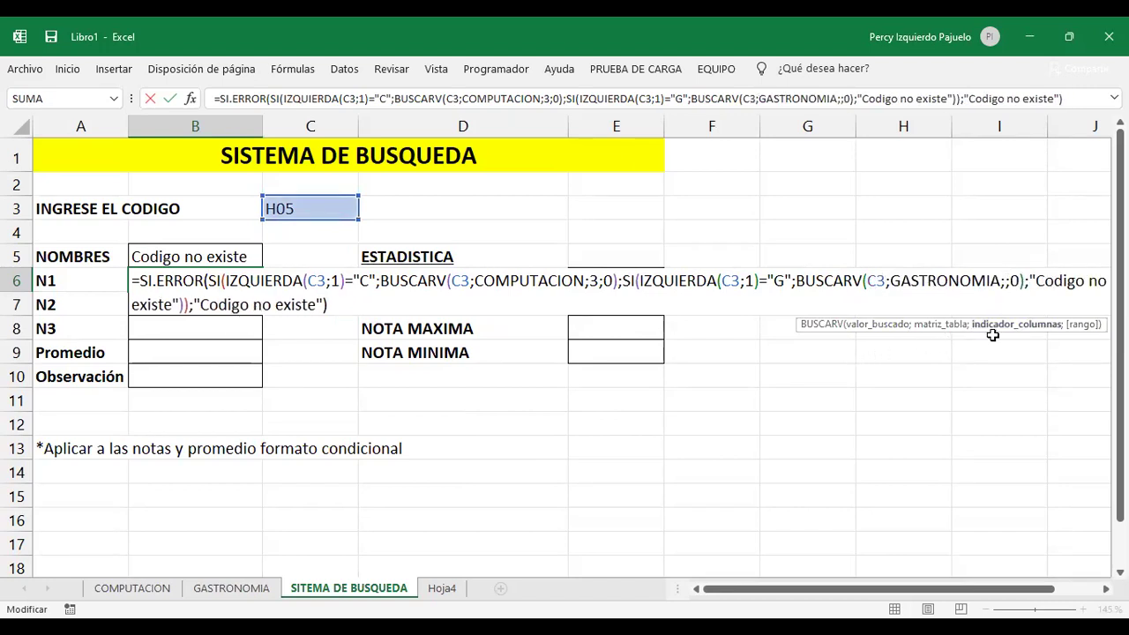
text(3)
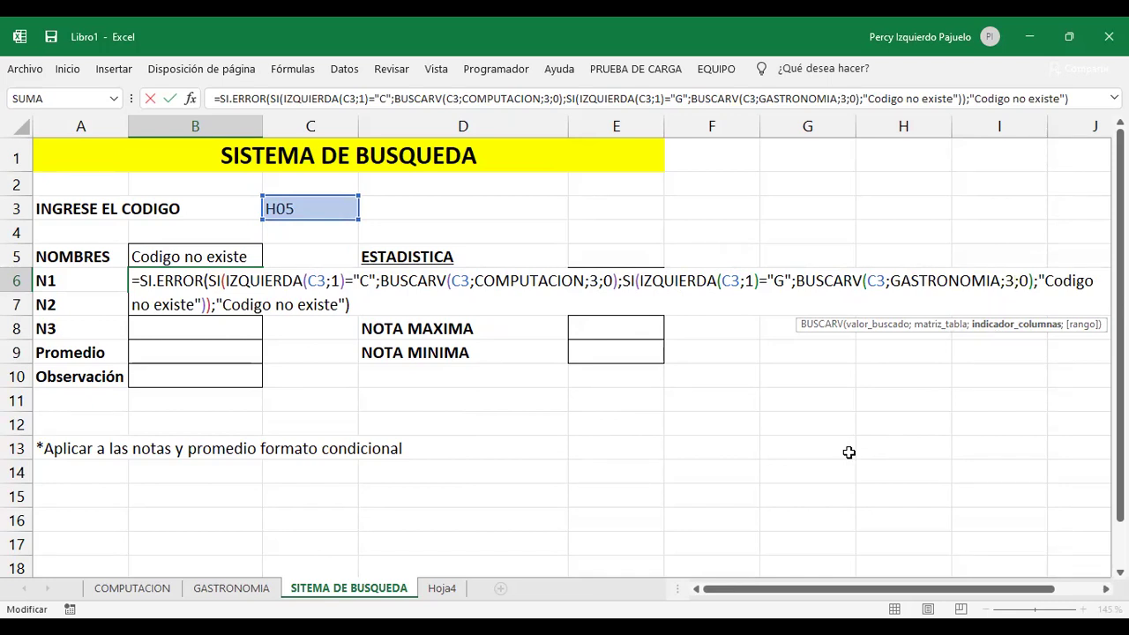
key(Return)
click(194, 281)
- Enter G02 as the search code in C3
click(297, 209)
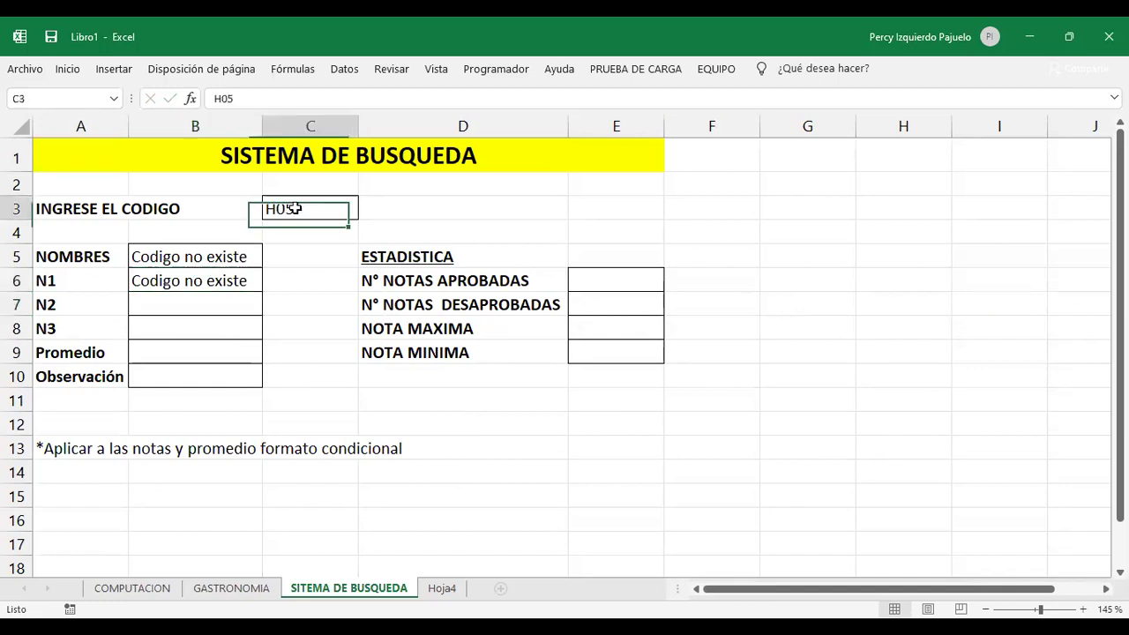
text(G02)
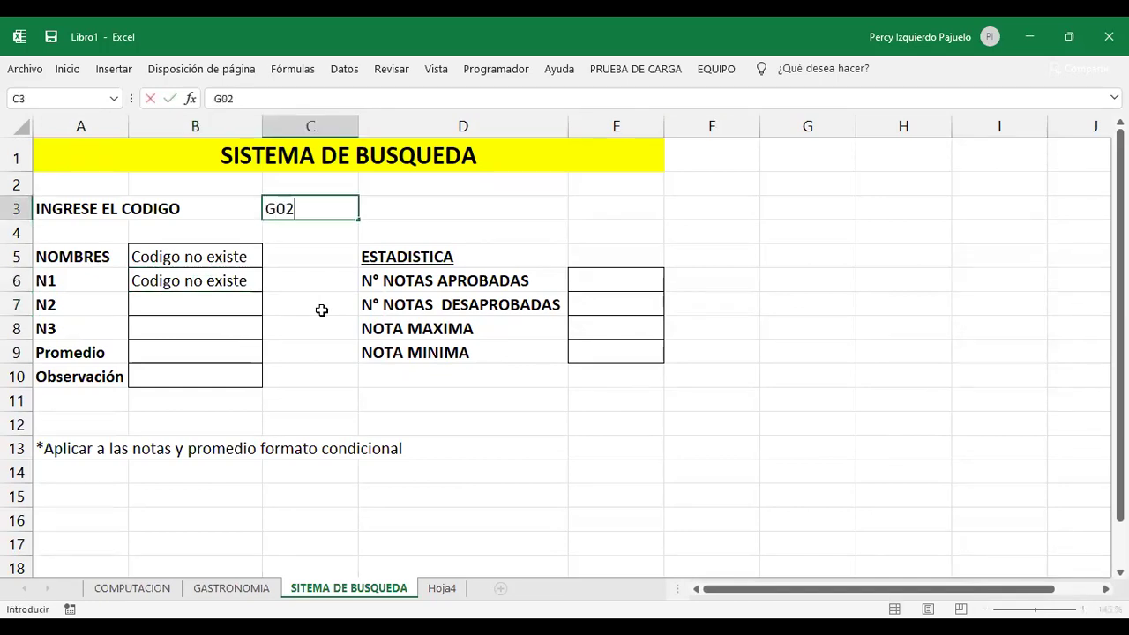
key(Return)
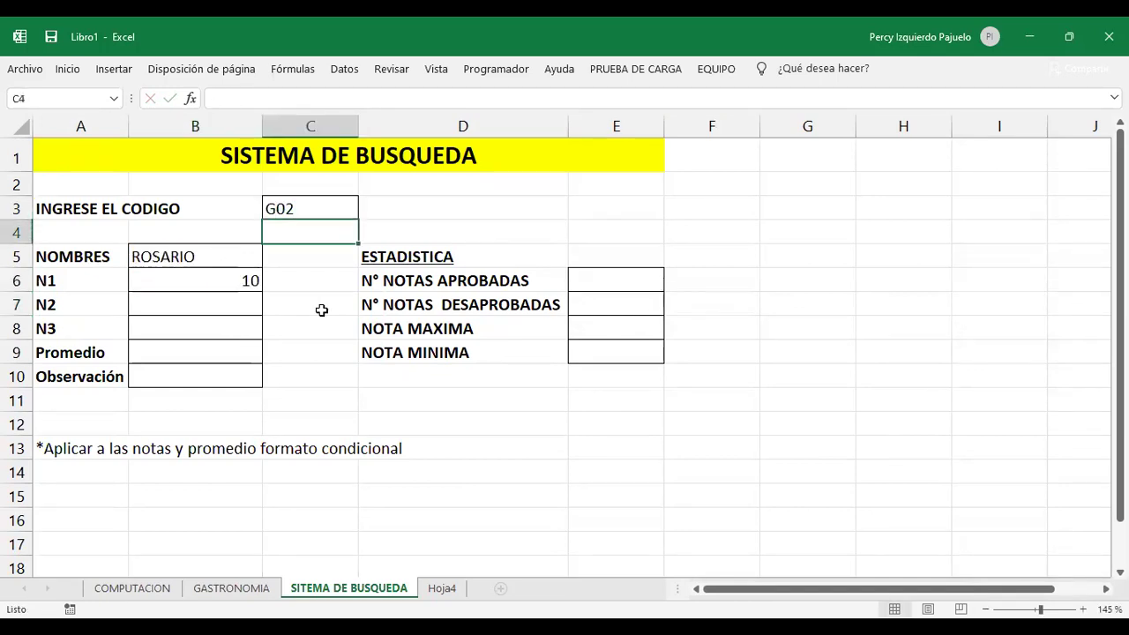
- Make all four C3 references in the N1 formula in B6 absolute as $C$3
click(231, 279)
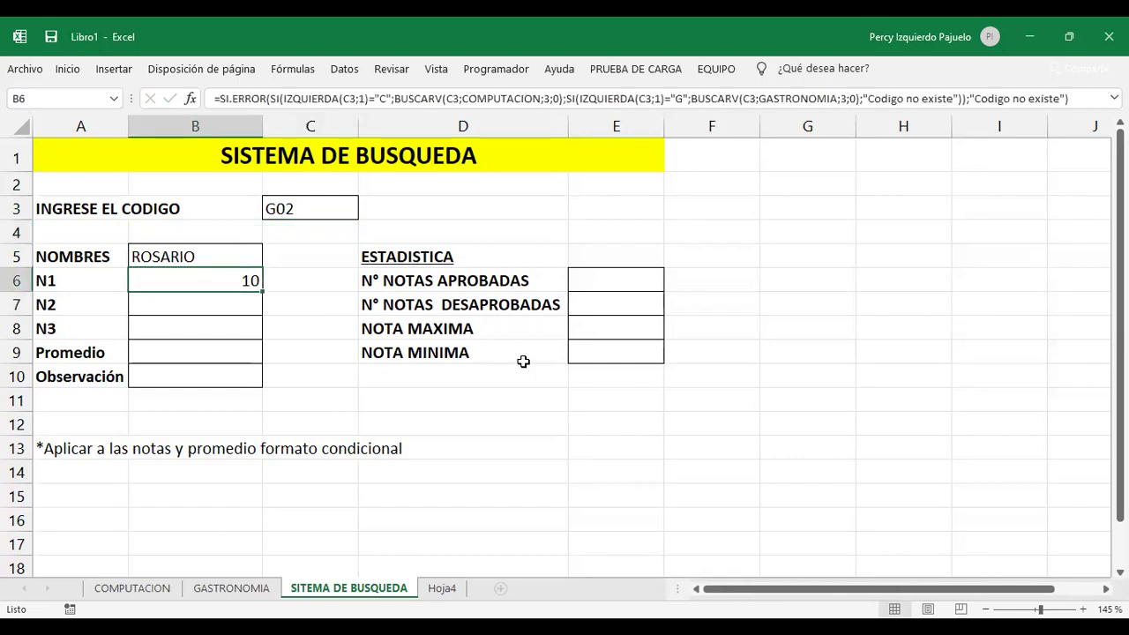
double_click(241, 280)
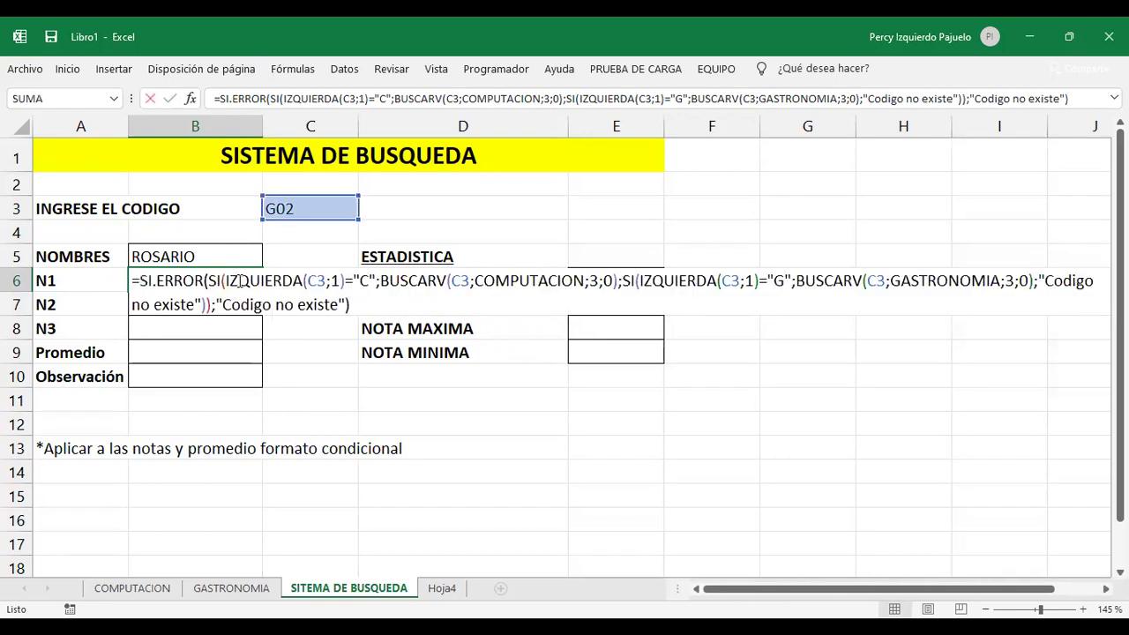
click(315, 288)
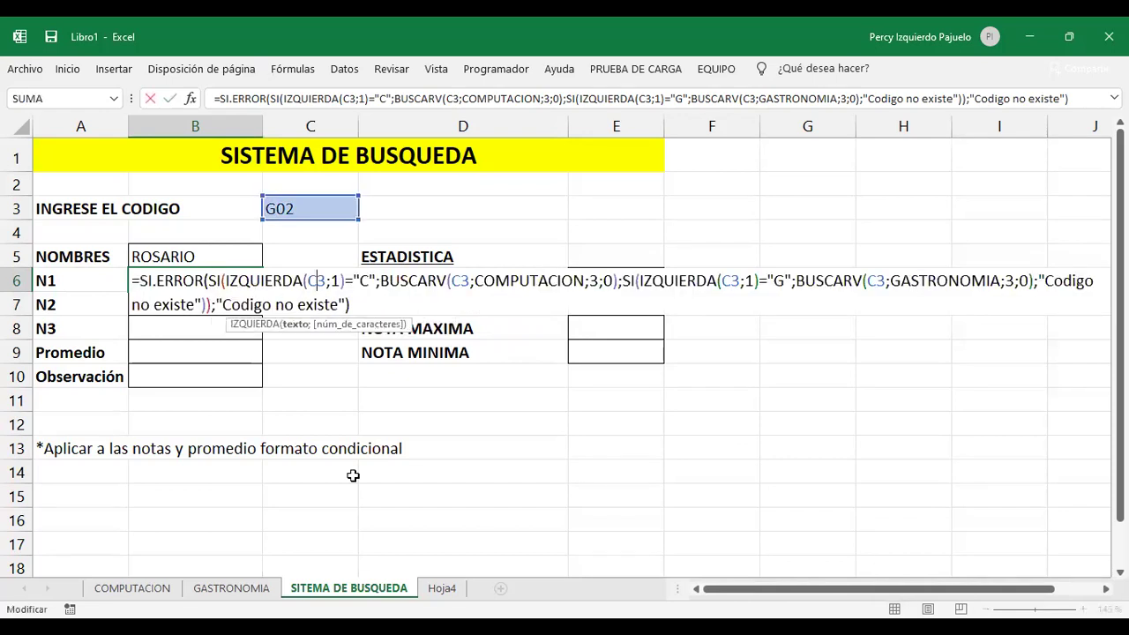
key(F4)
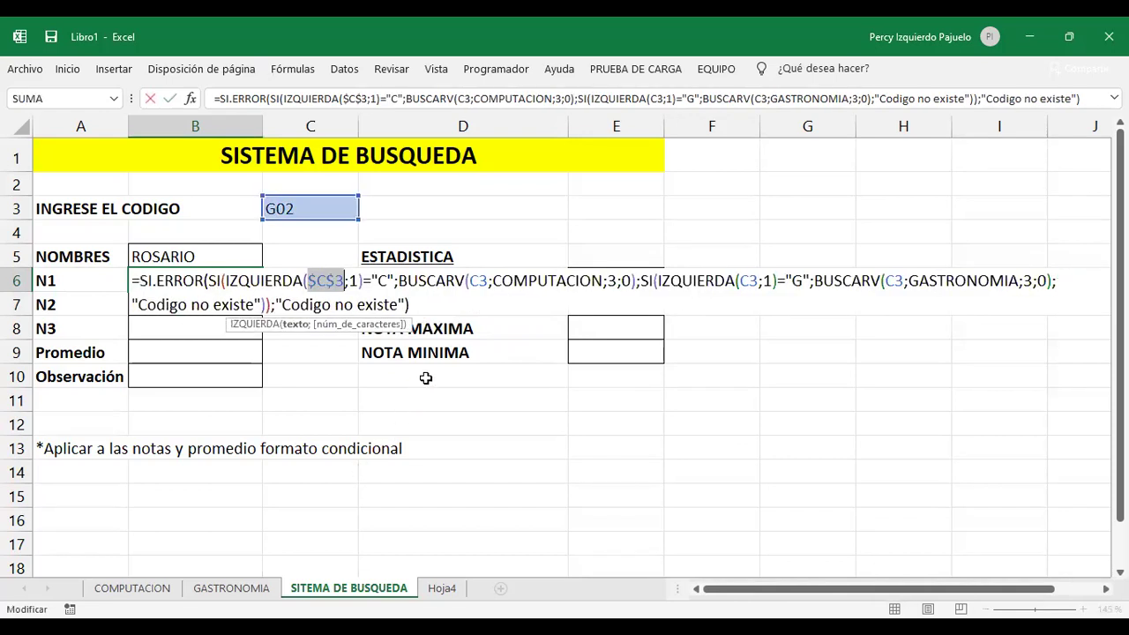
click(477, 278)
key(F4)
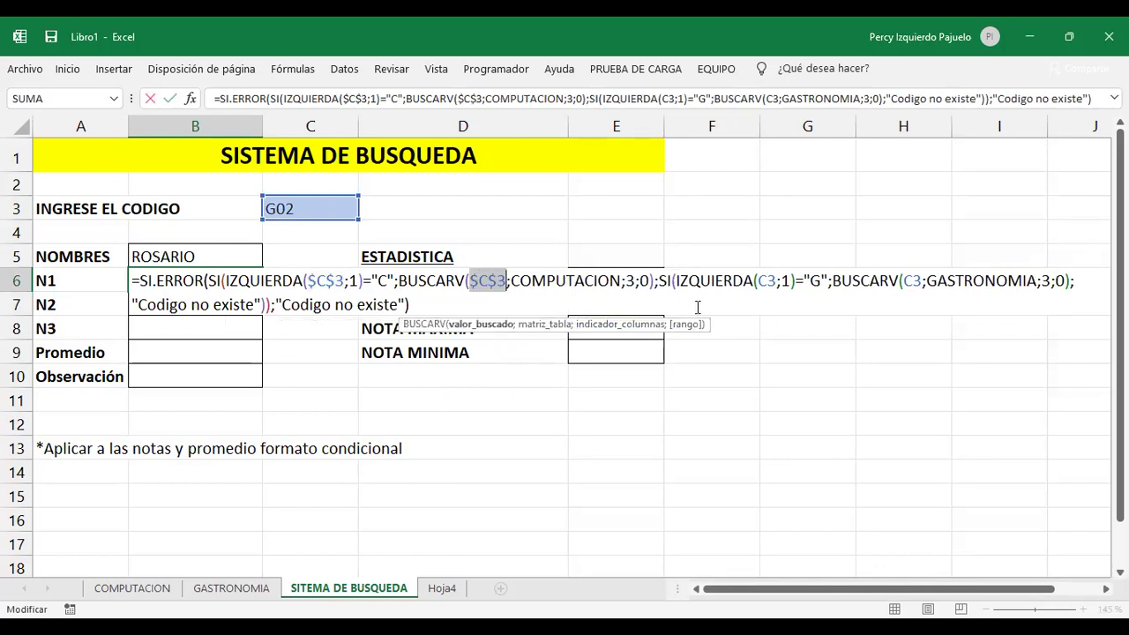
click(763, 281)
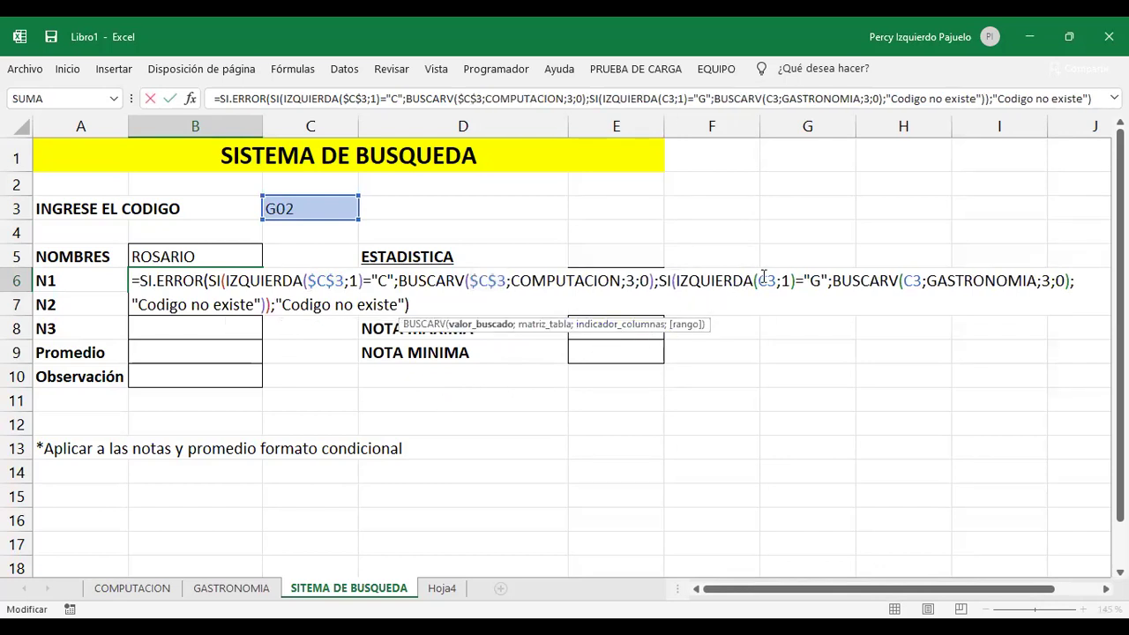
key(F4)
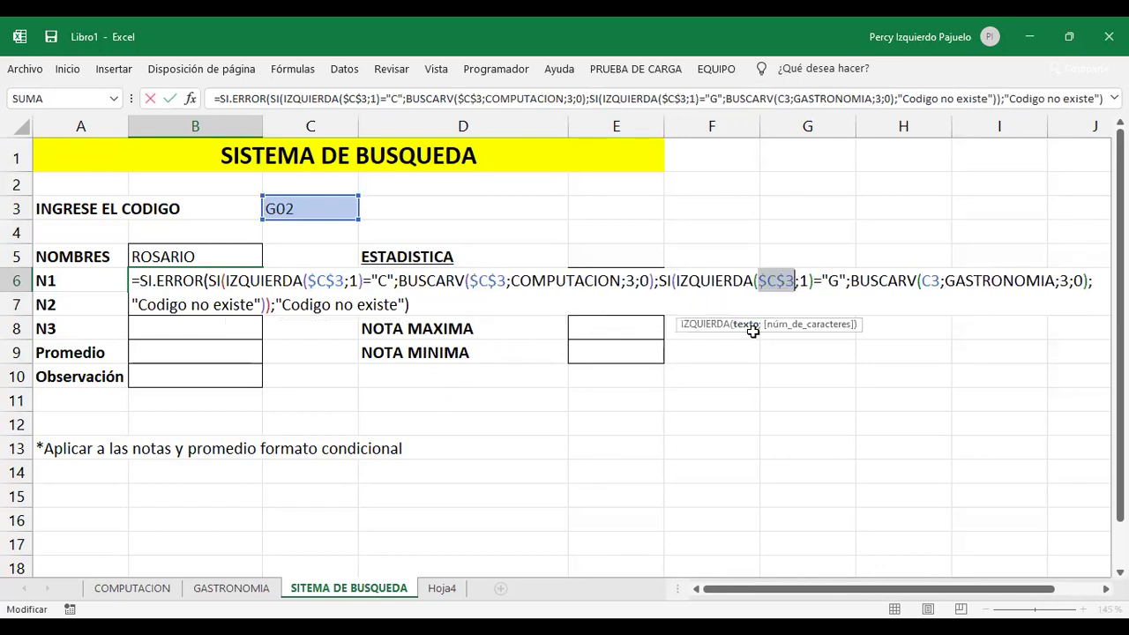
click(932, 280)
key(F4)
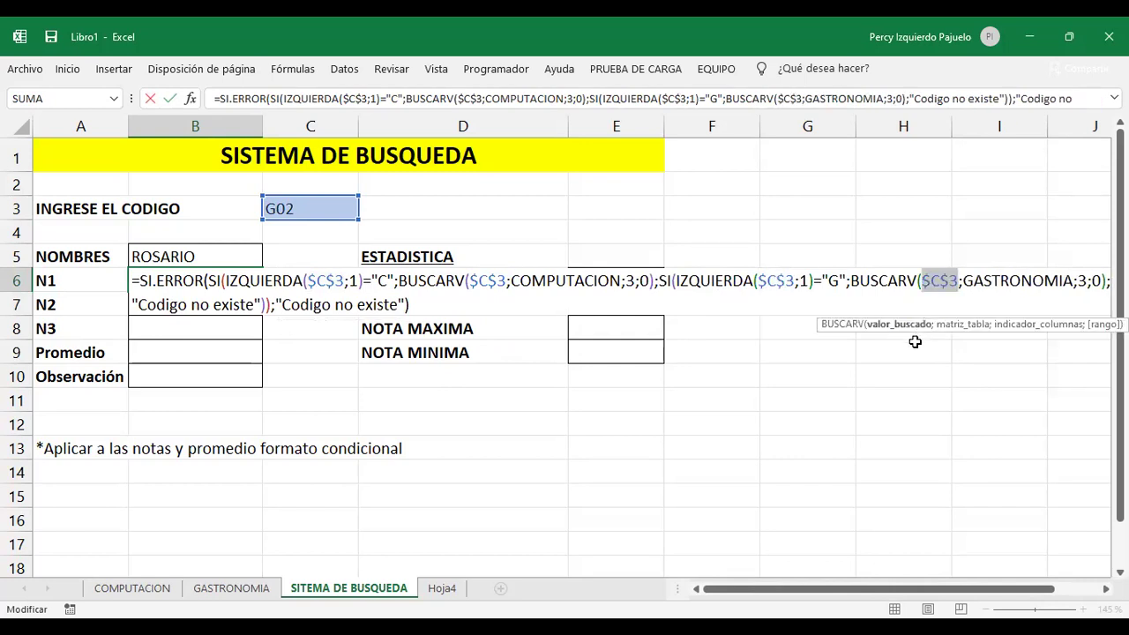
- Check the four $C$3 references in the N1 formula and commit the formula
key(Right)
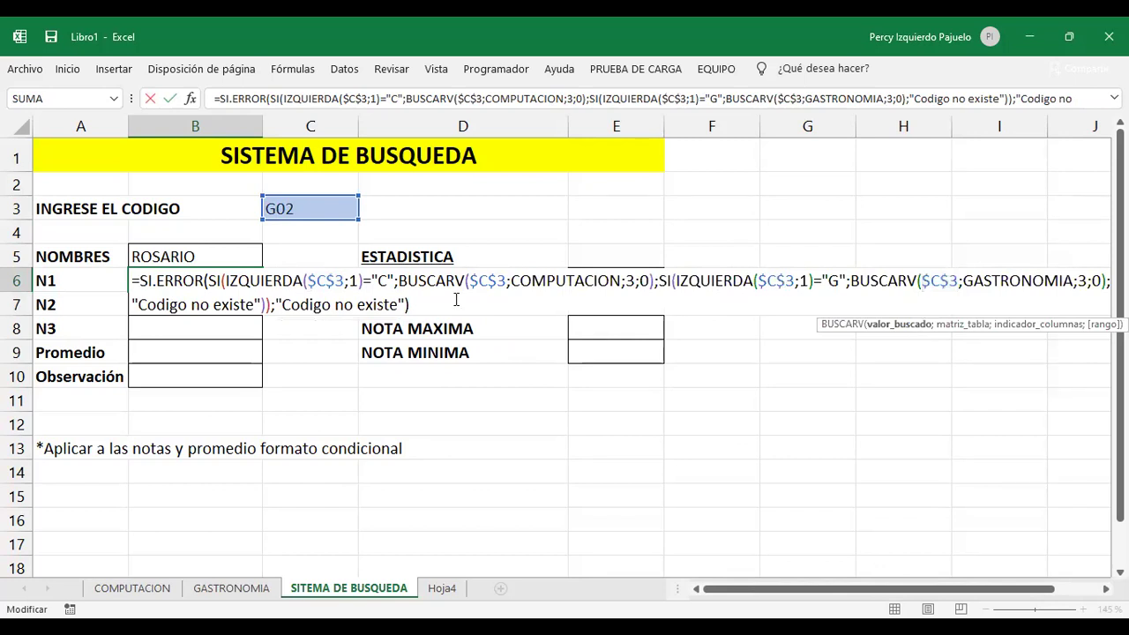
key(End)
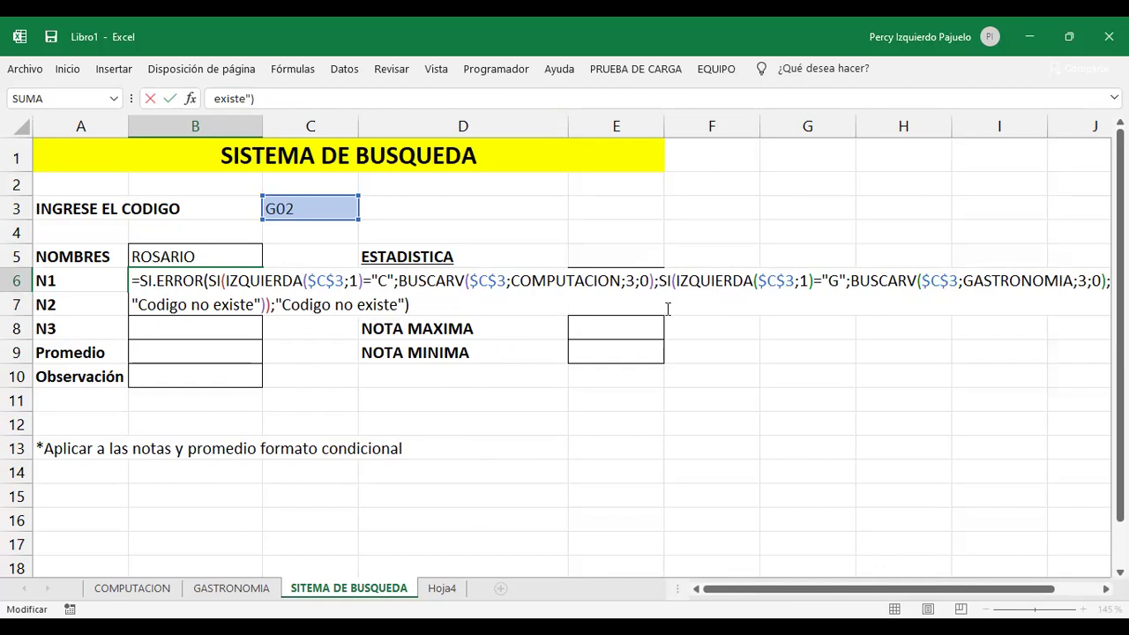
key(alt+Tab)
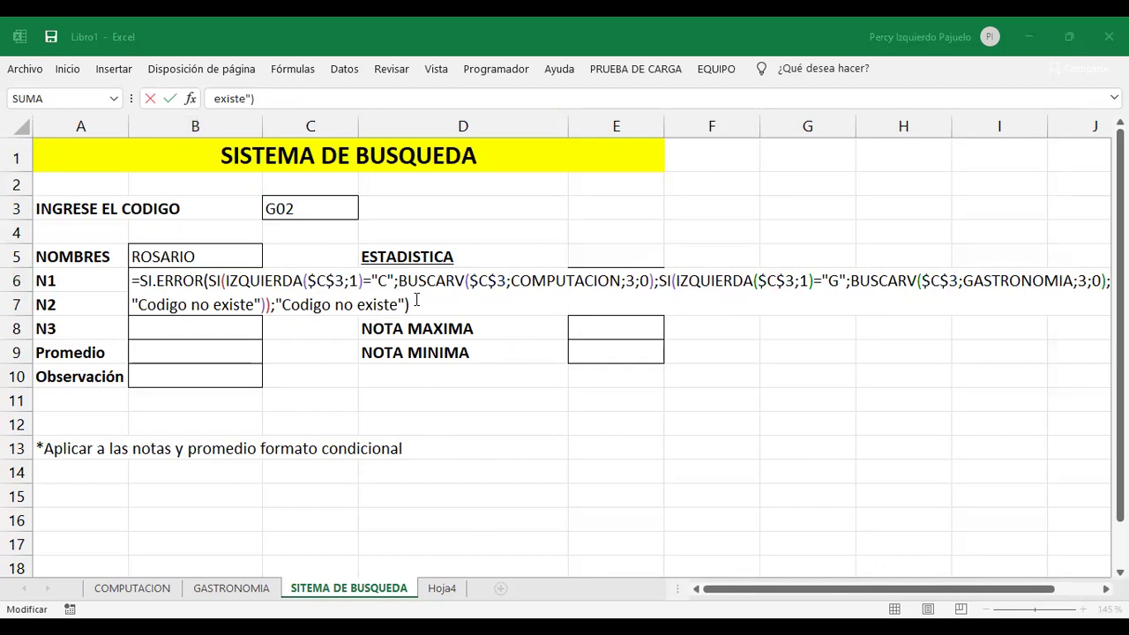
key(alt+Tab)
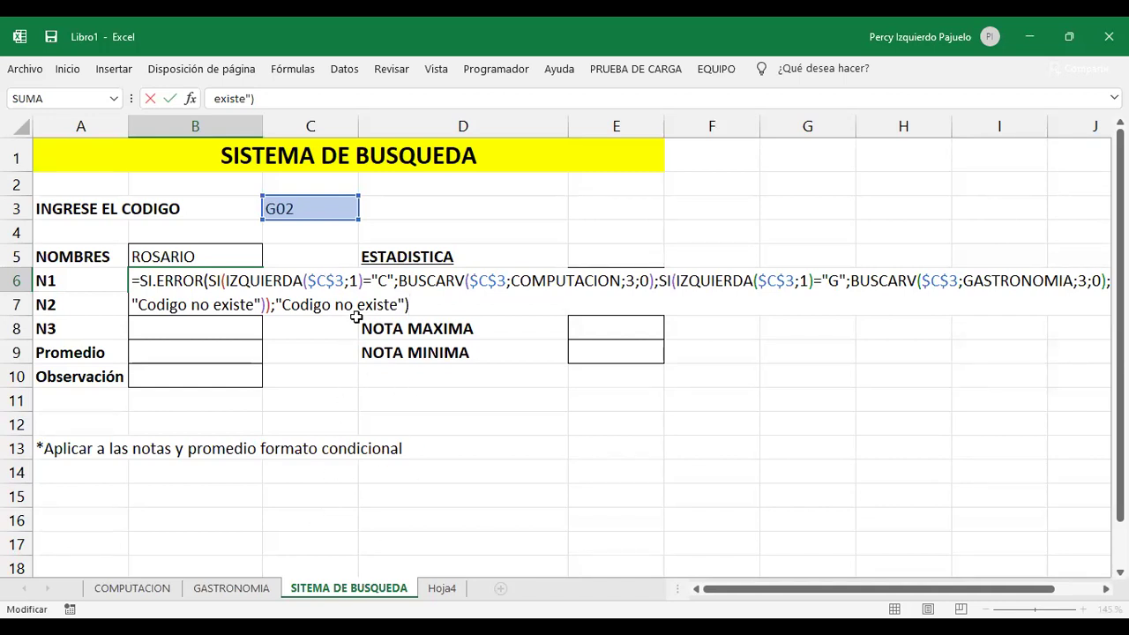
drag(344, 279, 307, 280)
drag(509, 280, 469, 279)
drag(796, 280, 758, 279)
drag(958, 280, 923, 280)
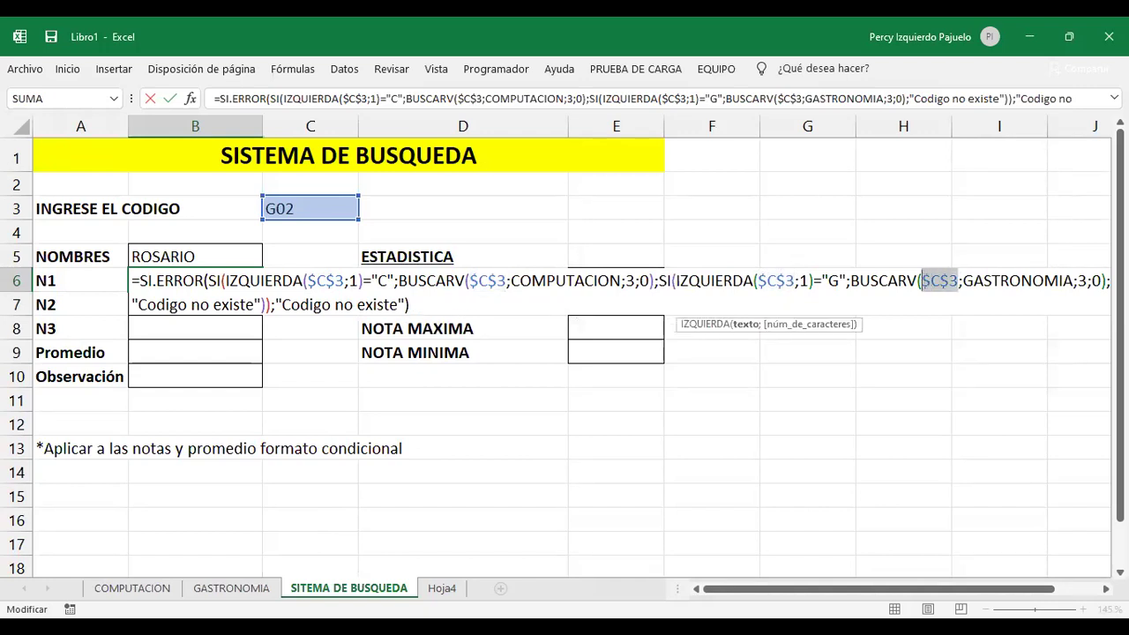
key(Return)
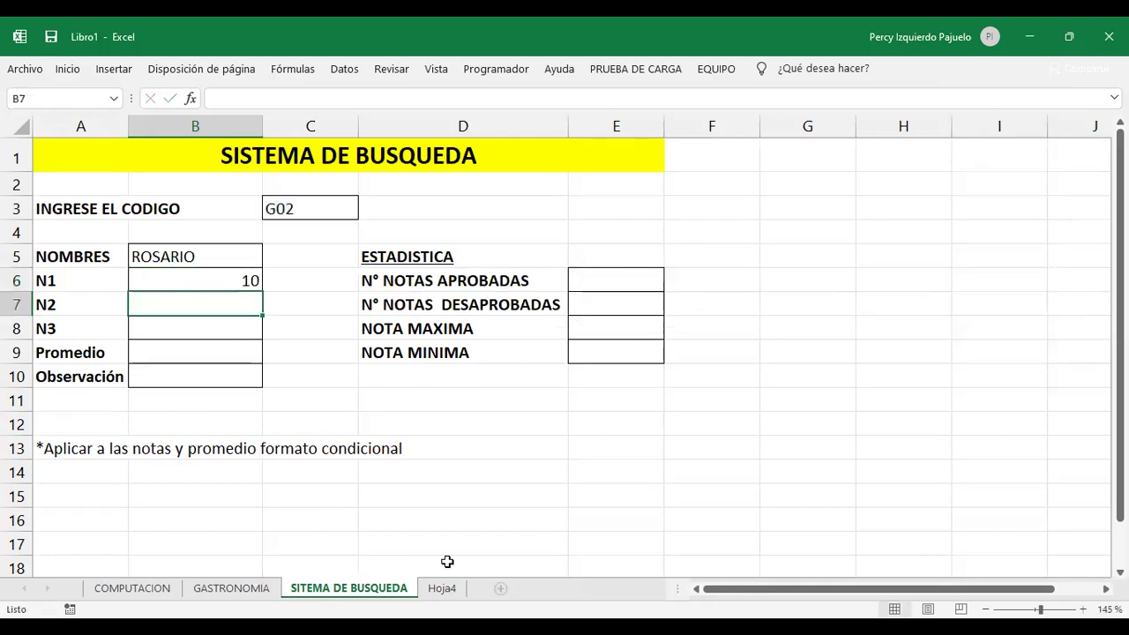
- Fill the N1 formula down to N2 and N3 in B7:B8, and examine the G02 record on the GASTRONOMIA sheet
click(247, 286)
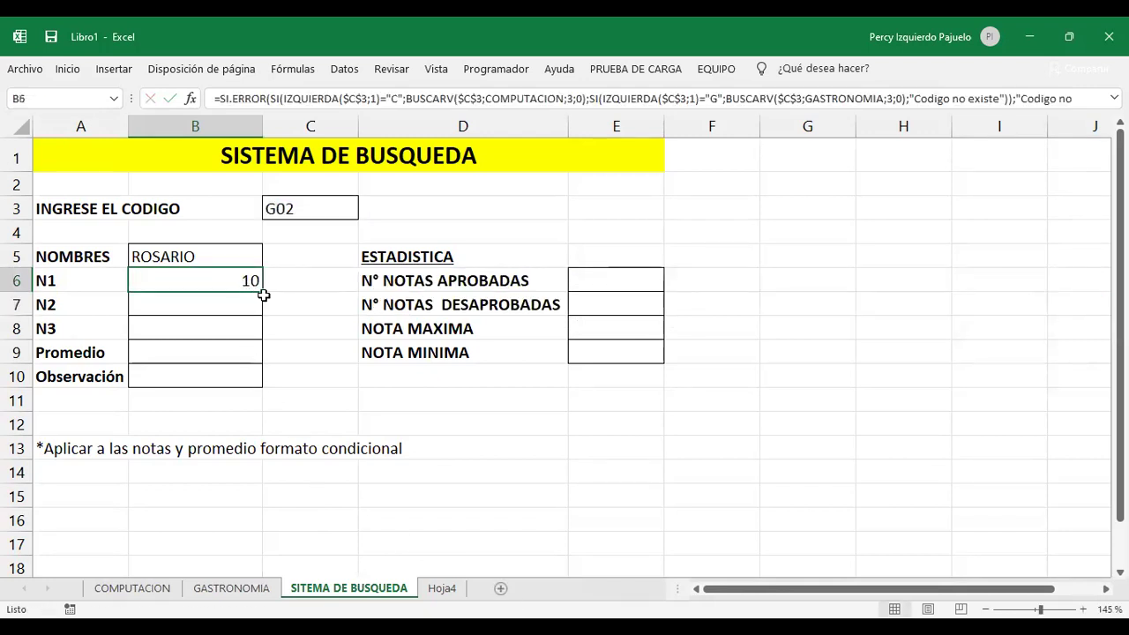
drag(262, 291, 254, 337)
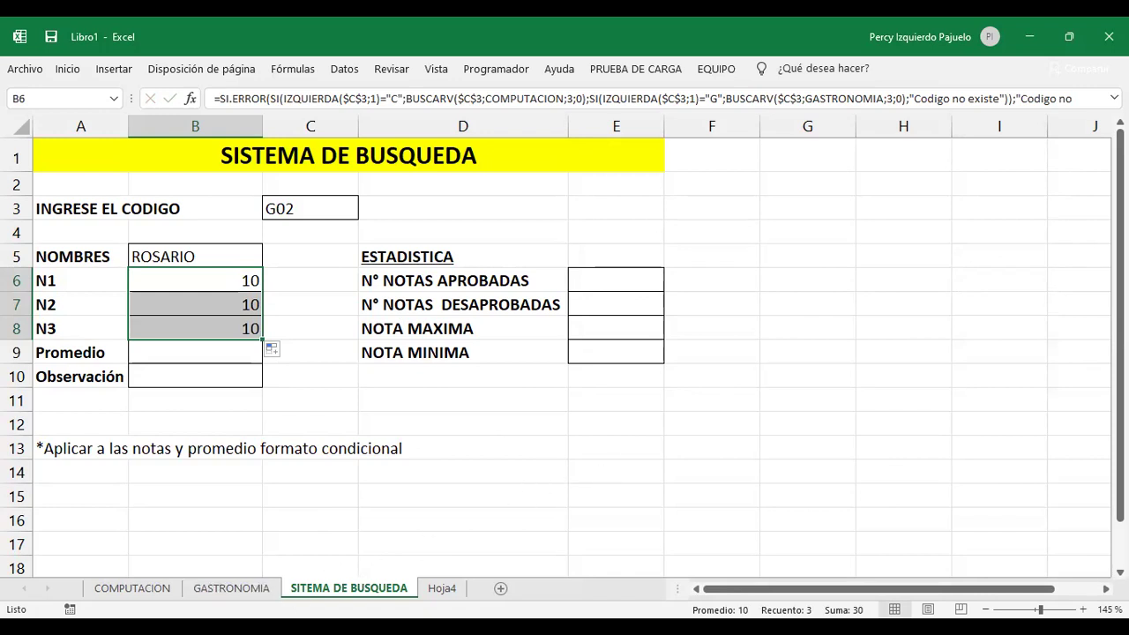
click(226, 596)
drag(111, 230, 491, 230)
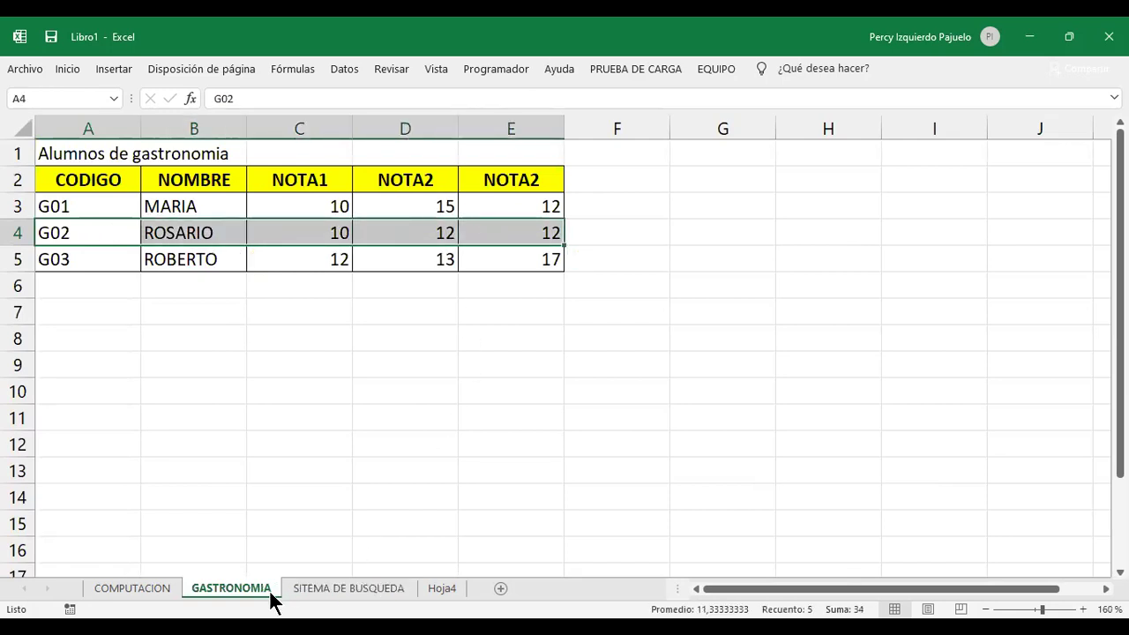
- On the SITEMA DE BUSQUEDA sheet, set the column index to 4 in both BUSCARV functions of the N2 formula in B7
click(323, 589)
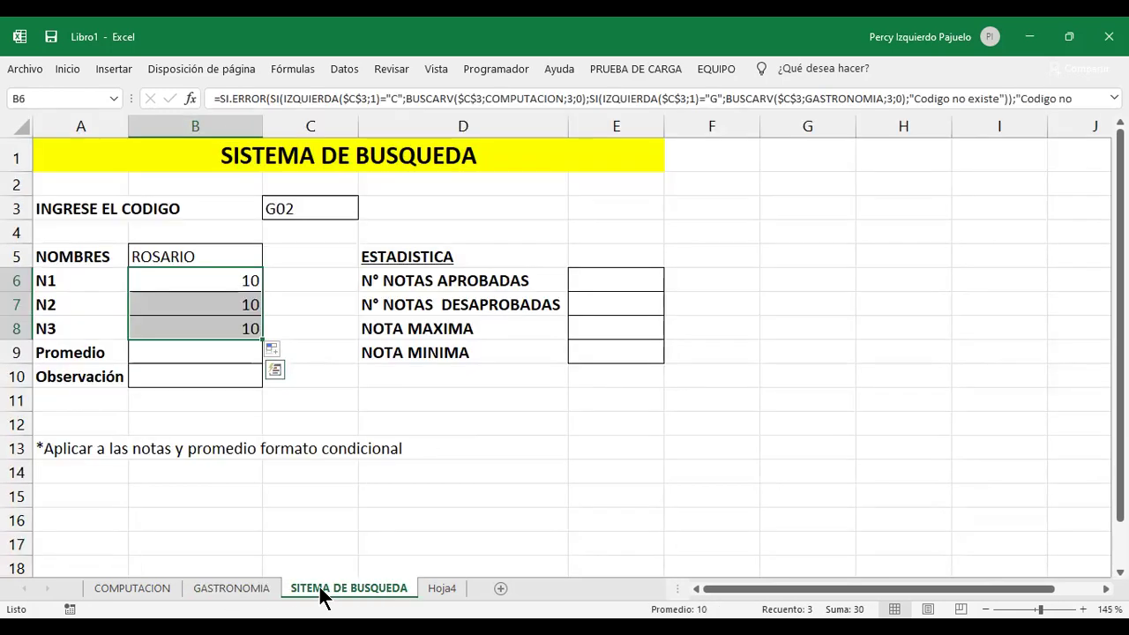
click(243, 307)
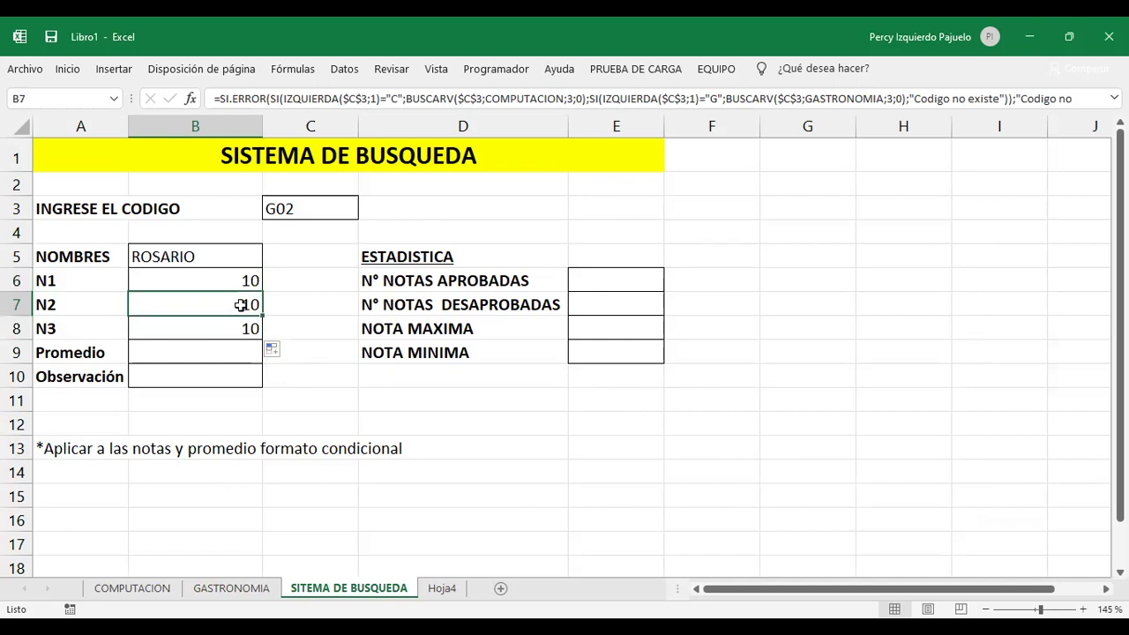
double_click(242, 304)
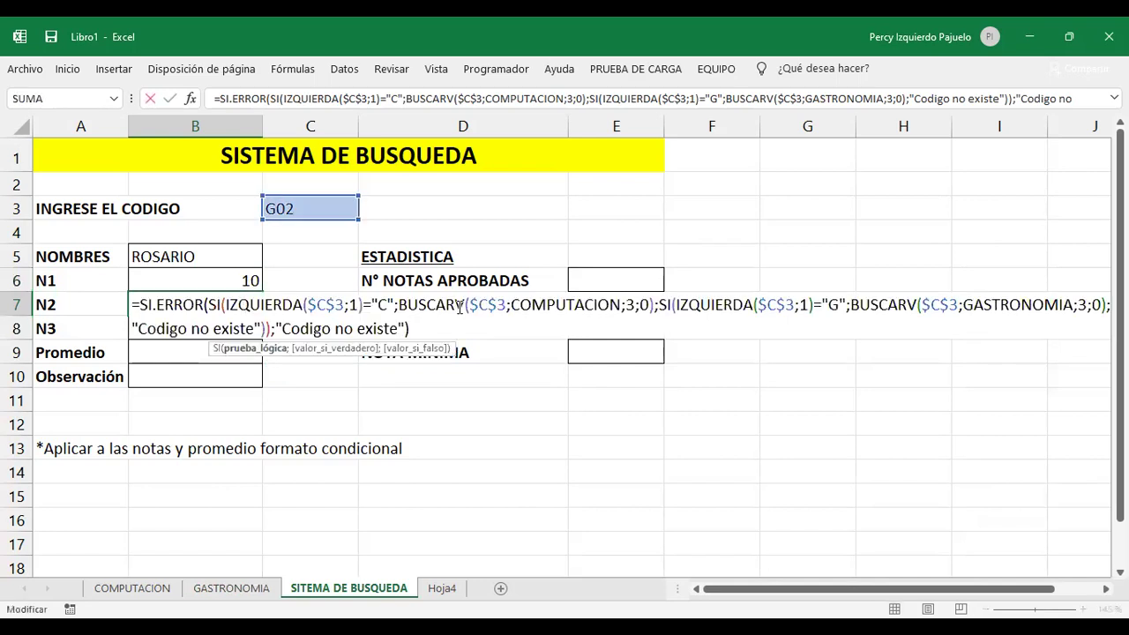
click(637, 304)
key(BackSpace)
text(4)
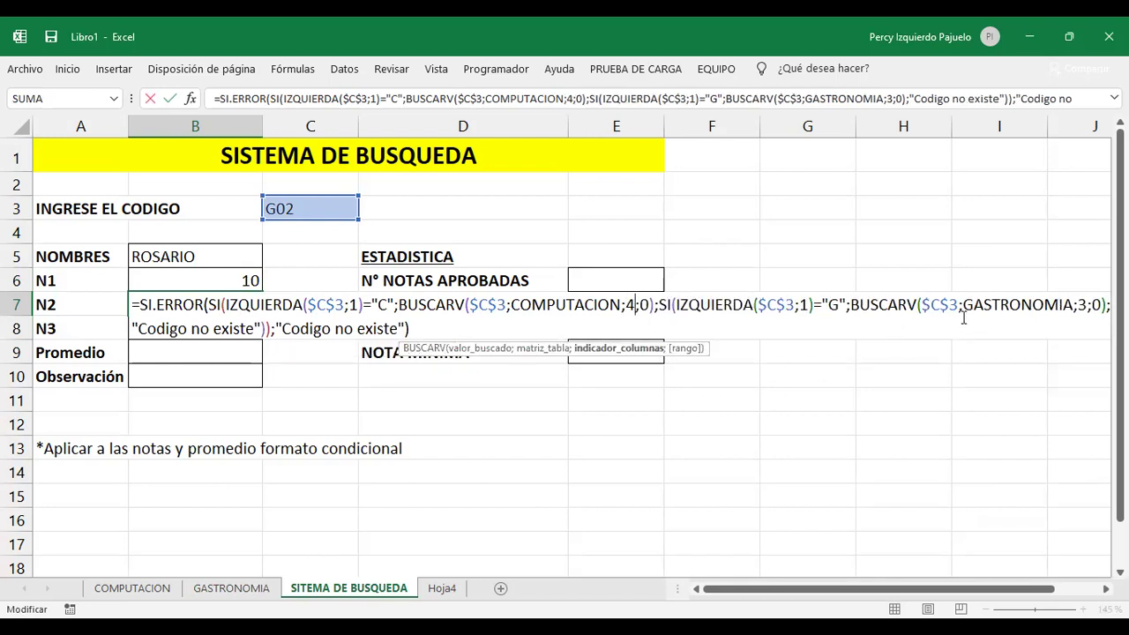
click(1085, 304)
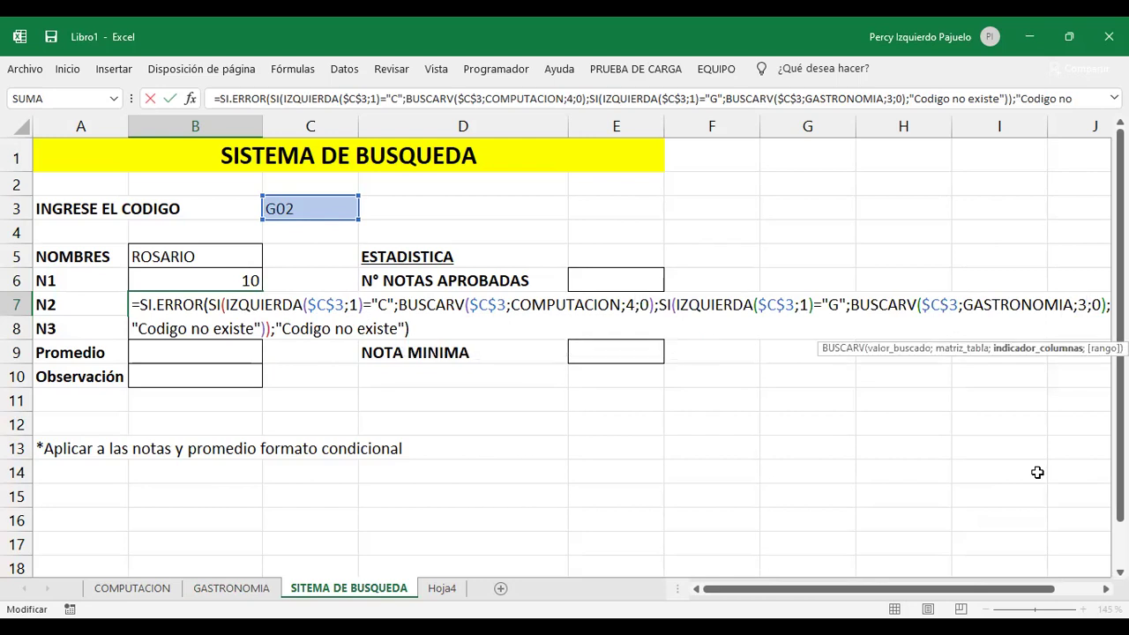
key(BackSpace)
text(4)
key(Return)
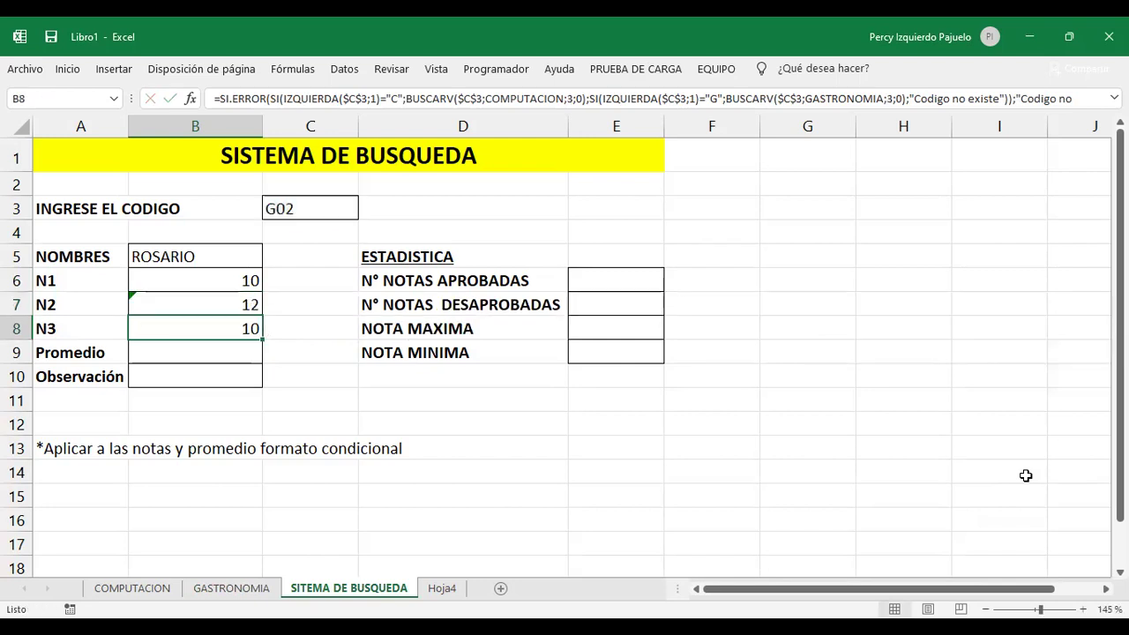
- Set the column index to 5 in both BUSCARV functions of the N3 formula in B8
key(F2)
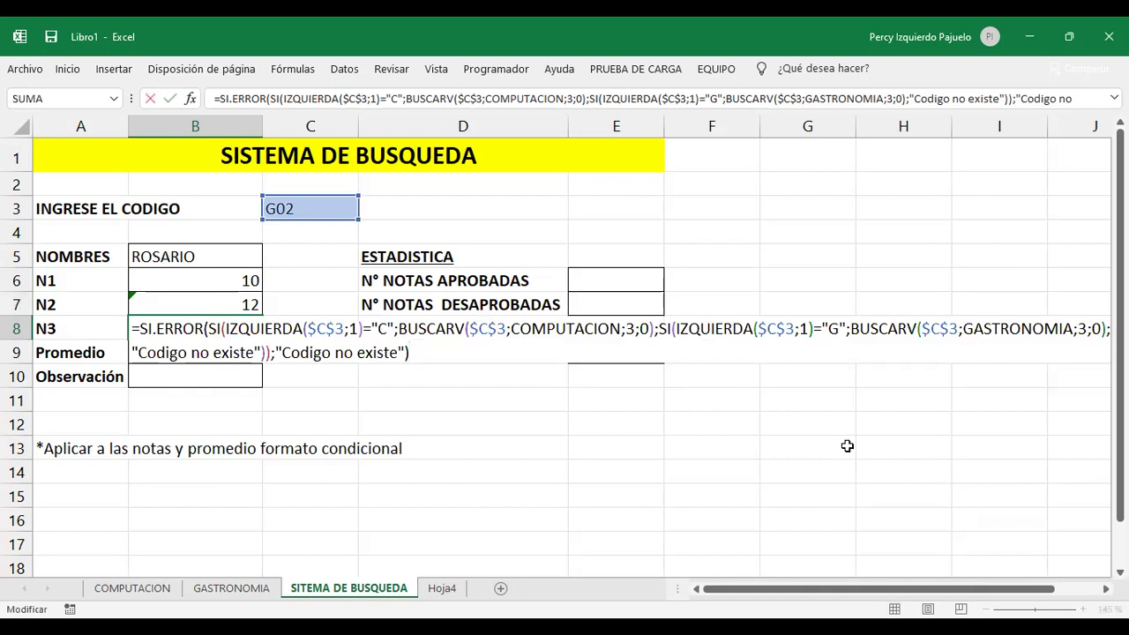
click(633, 330)
key(BackSpace)
text(5)
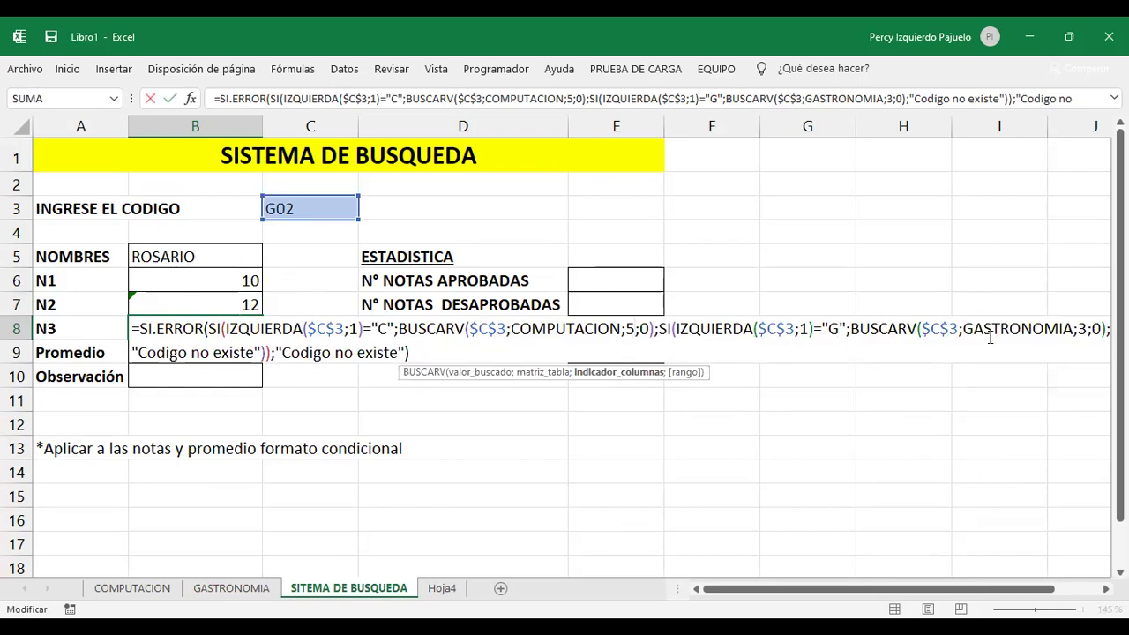
click(1086, 328)
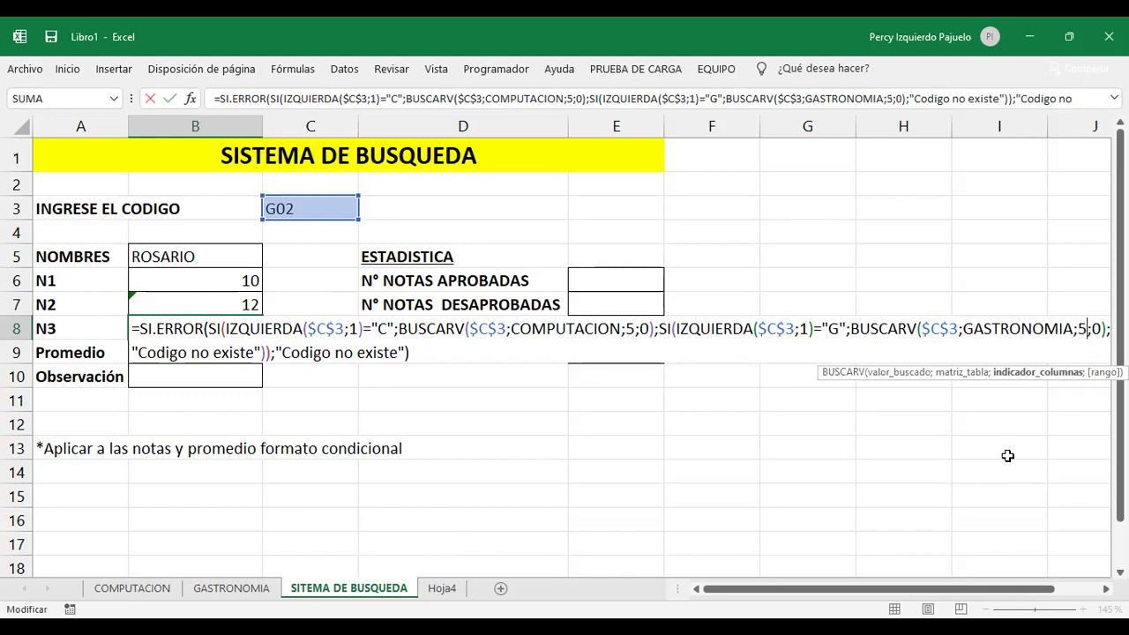
key(Return)
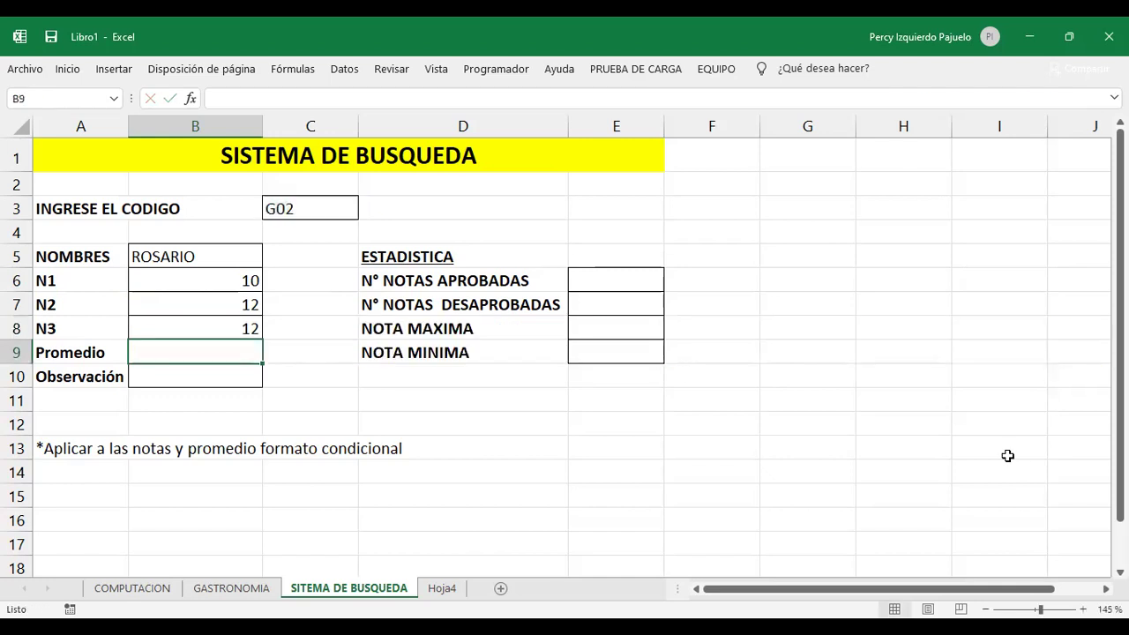
- Enter C01 as the search code in C3 and compare the returned grades with the C01 row on the COMPUTACION sheet
click(337, 210)
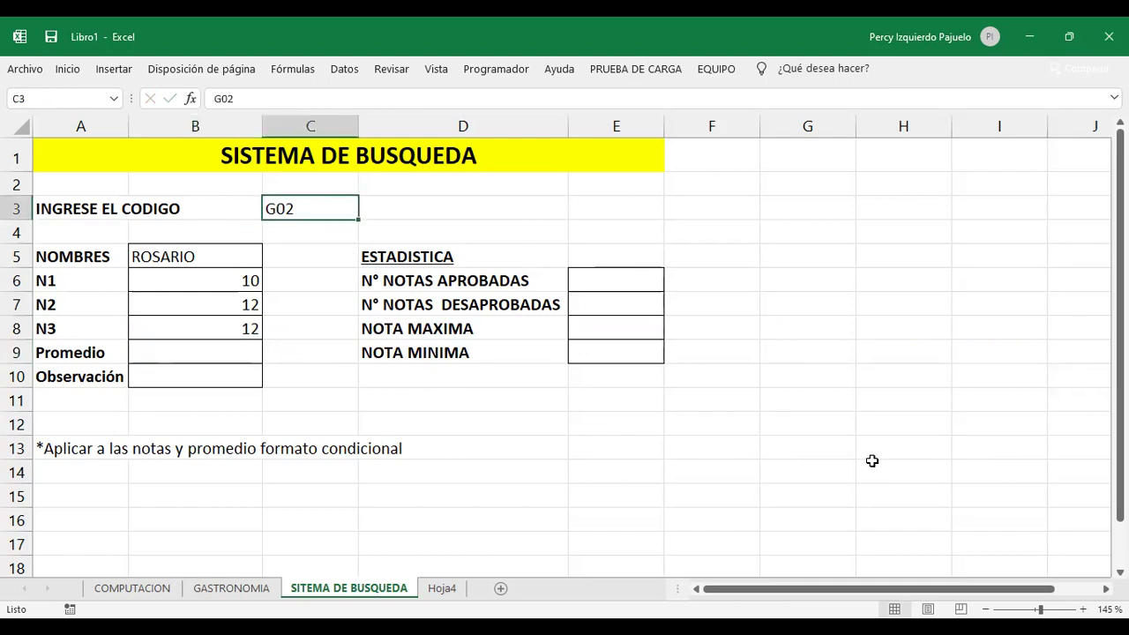
text(C01)
key(Return)
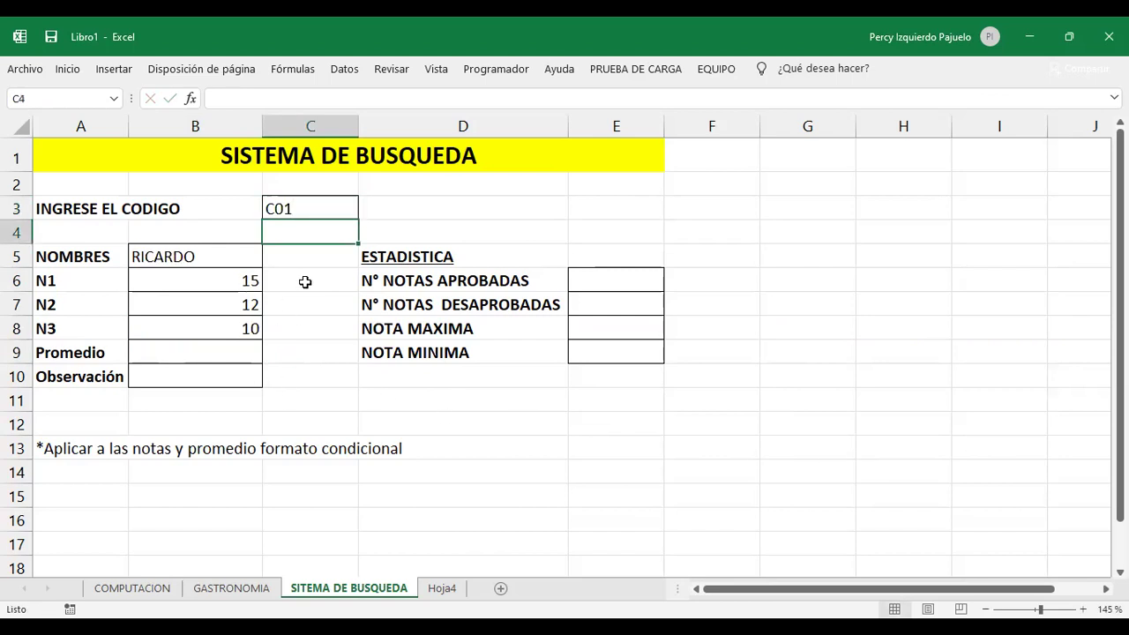
click(327, 214)
click(166, 588)
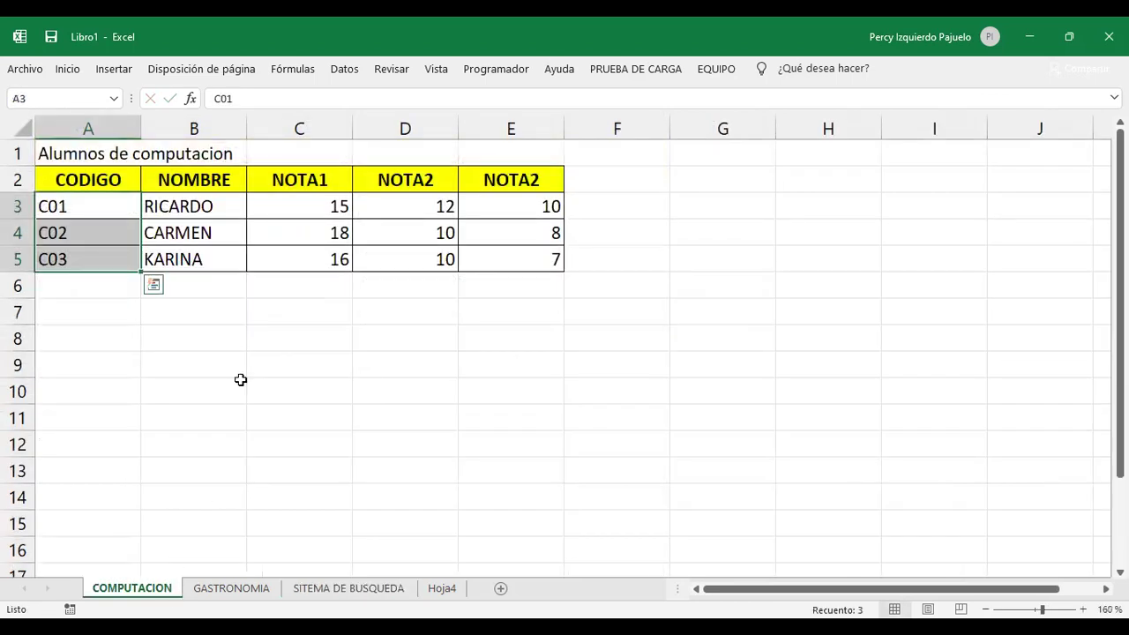
click(291, 209)
drag(355, 210, 508, 209)
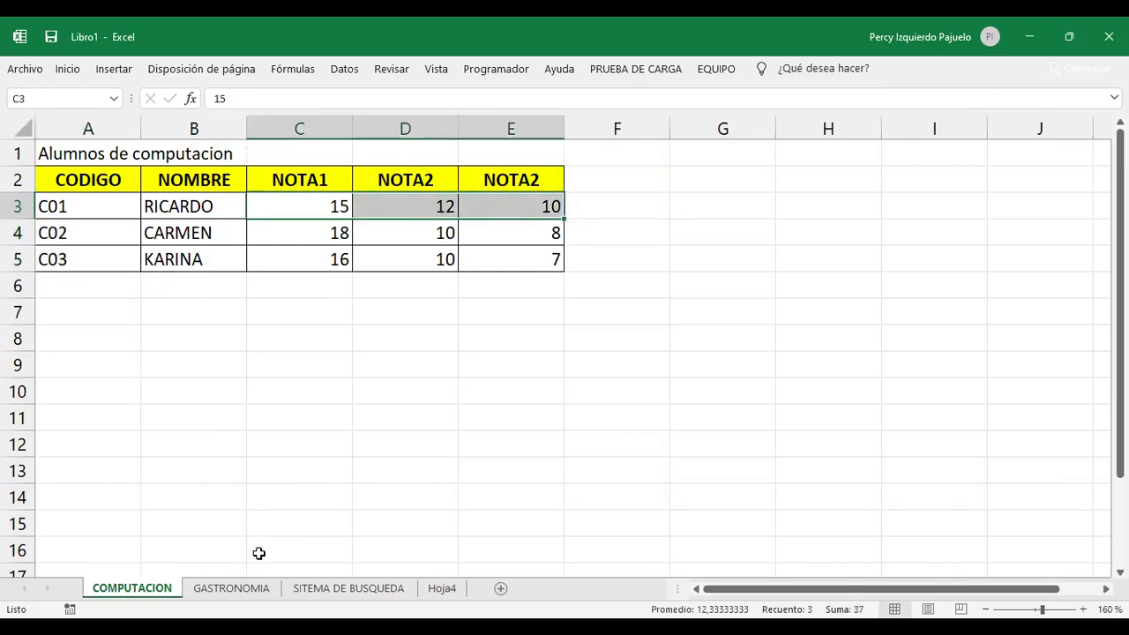
click(441, 589)
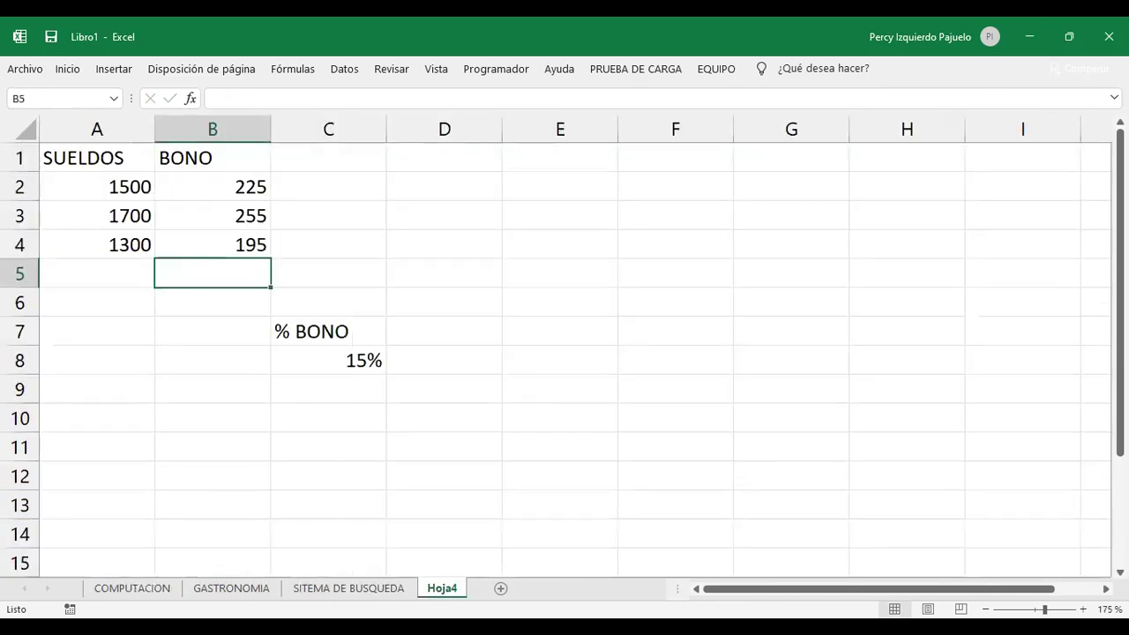
- Test the lookup on the SITEMA DE BUSQUEDA sheet with codes C02 and C03 in C3
click(342, 591)
double_click(318, 209)
key(BackSpace)
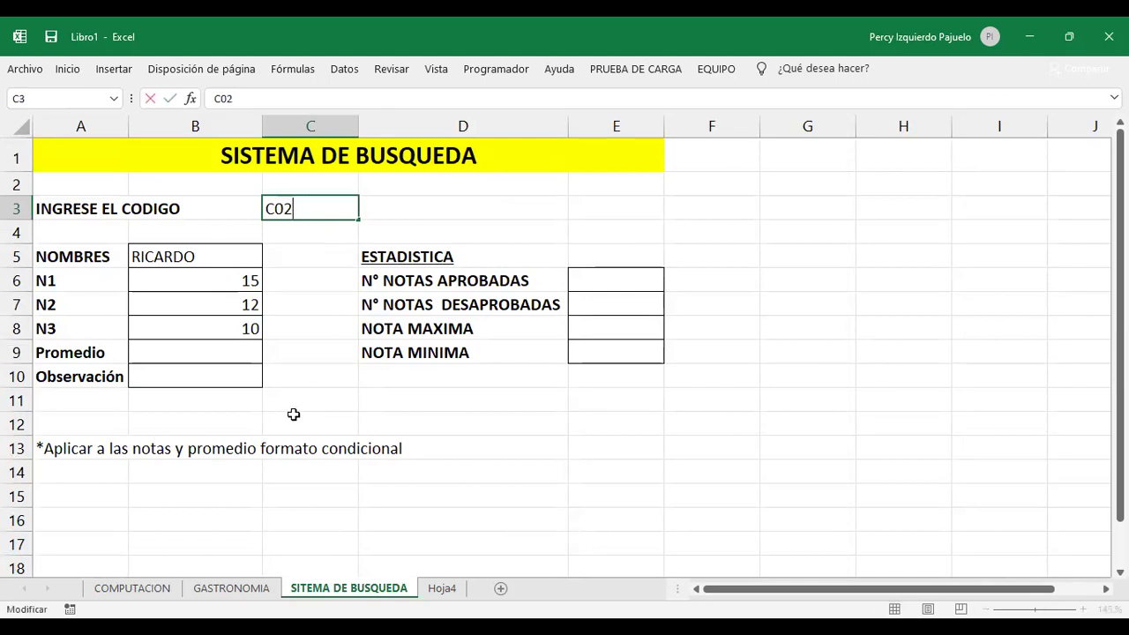
text(2)
key(Return)
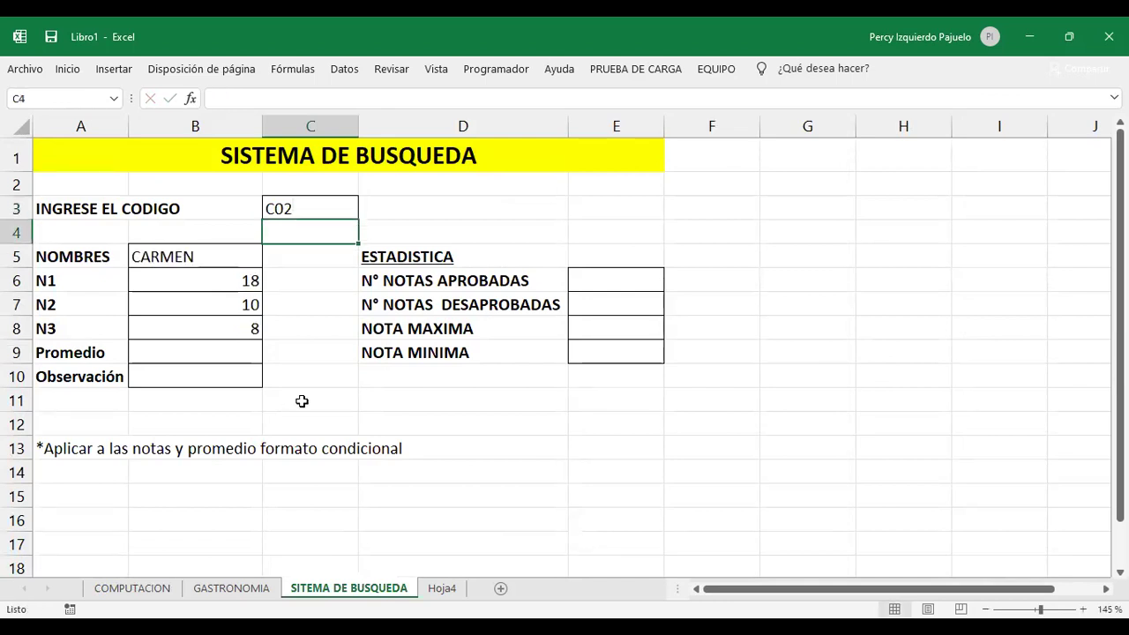
click(339, 211)
key(BackSpace)
text(3)
key(Return)
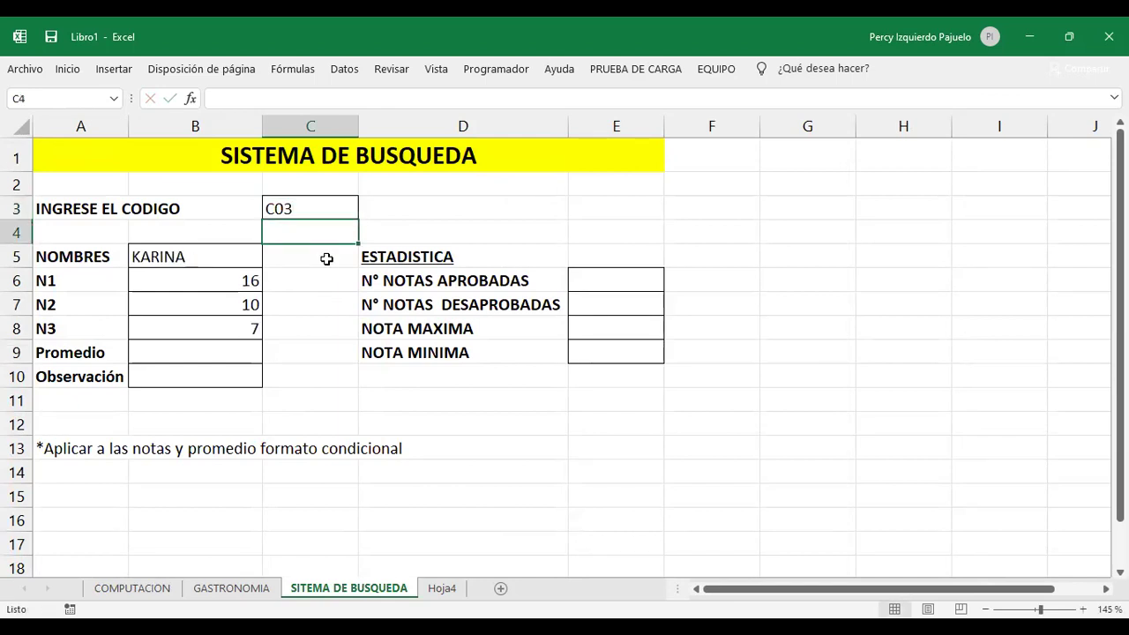
- Test the lookup with the nonexistent computing code C04 in C3
double_click(313, 209)
key(BackSpace)
text(4)
key(Return)
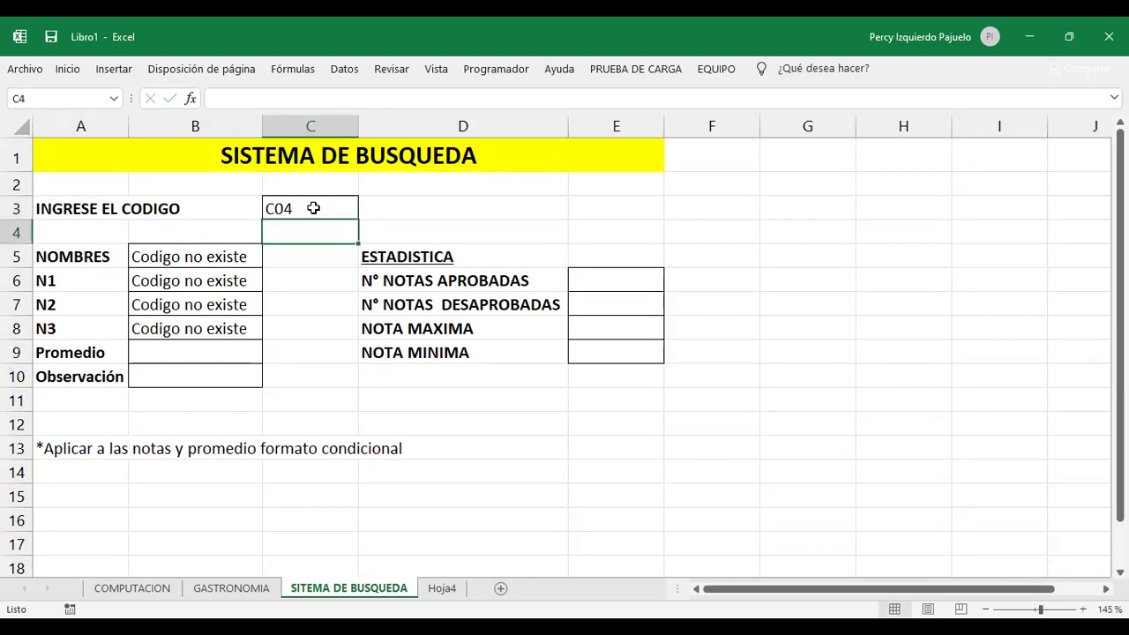
- Test the lookup for the gastronomy students with codes G01 and G02 in C3
click(314, 207)
text(G01)
key(Return)
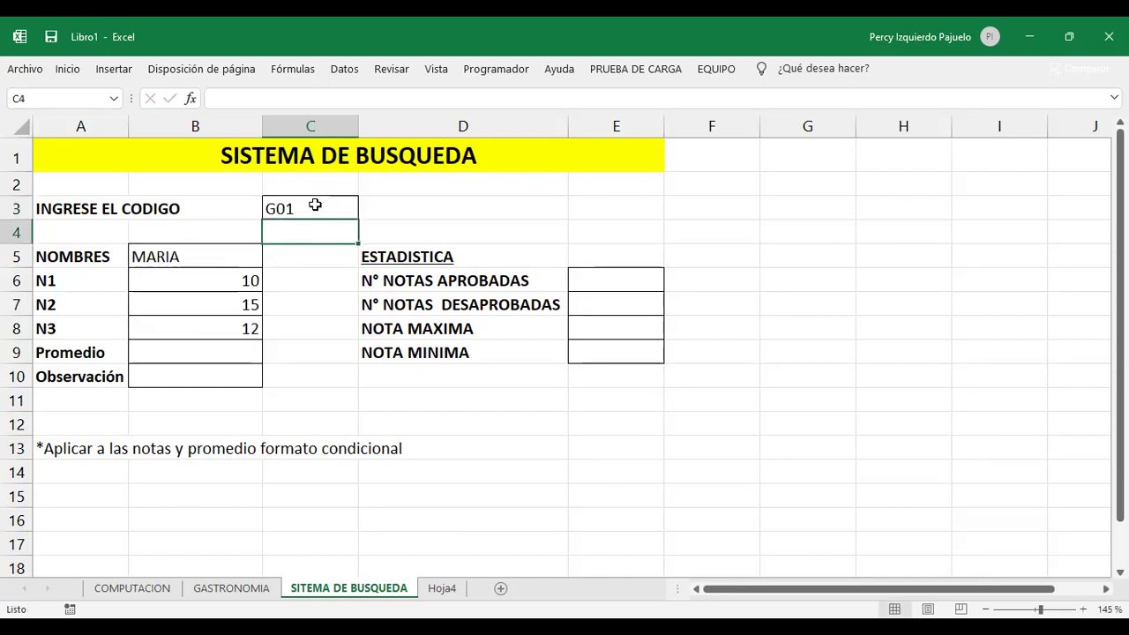
click(317, 212)
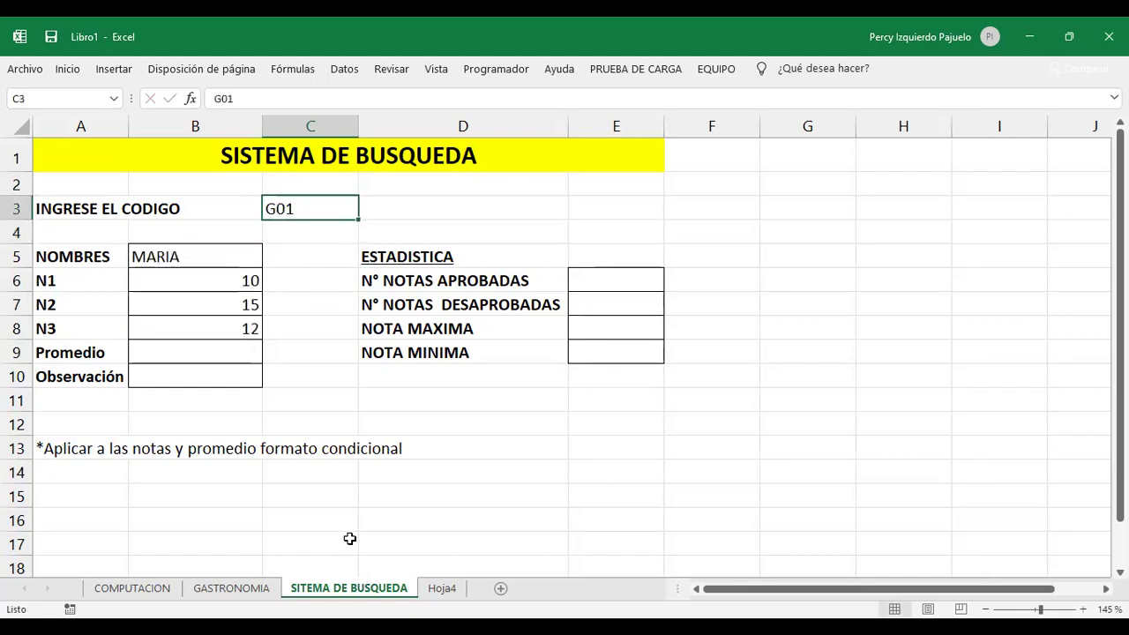
double_click(329, 207)
key(BackSpace)
text(2)
key(ctrl+Return)
key(Return)
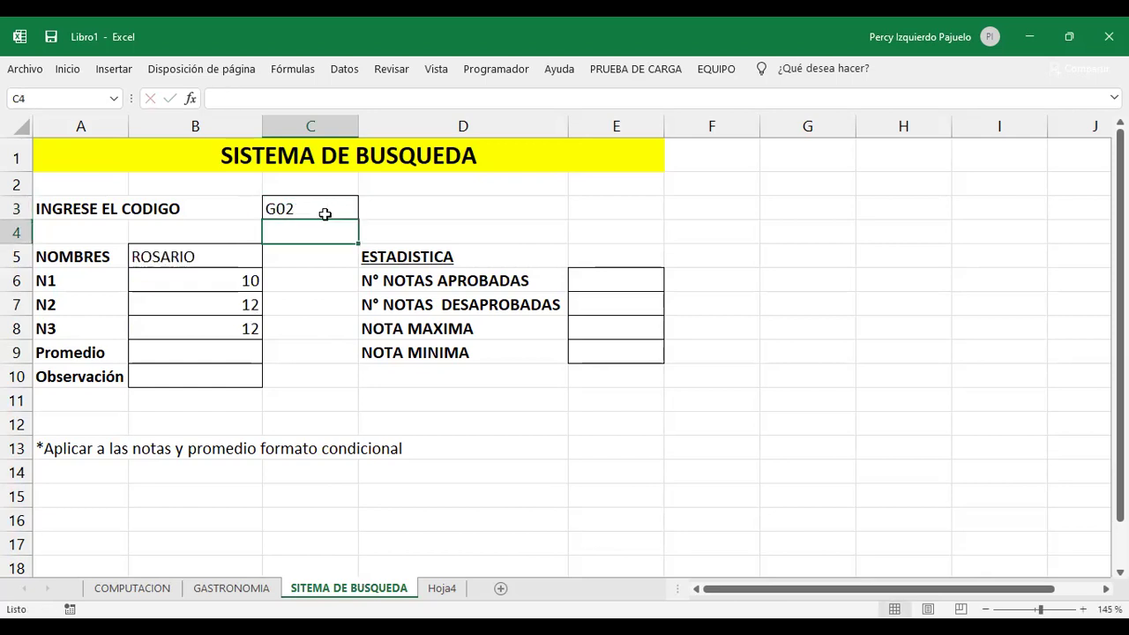
- Test the lookup with code G03 and the nonexistent code G04 in C3
double_click(325, 214)
key(BackSpace)
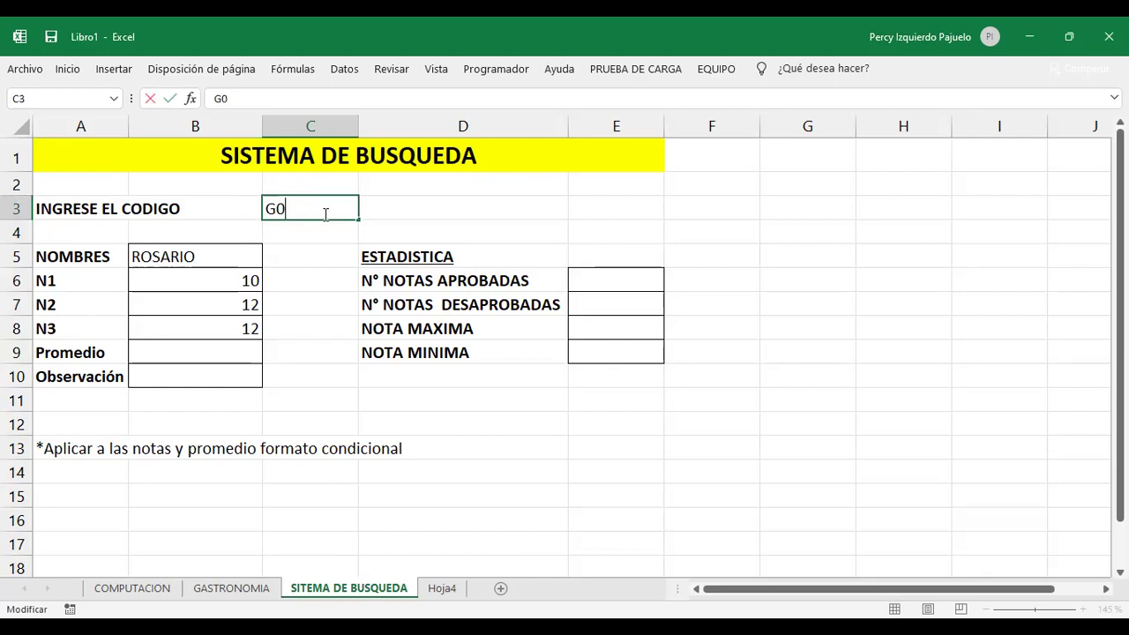
text(3)
key(Return)
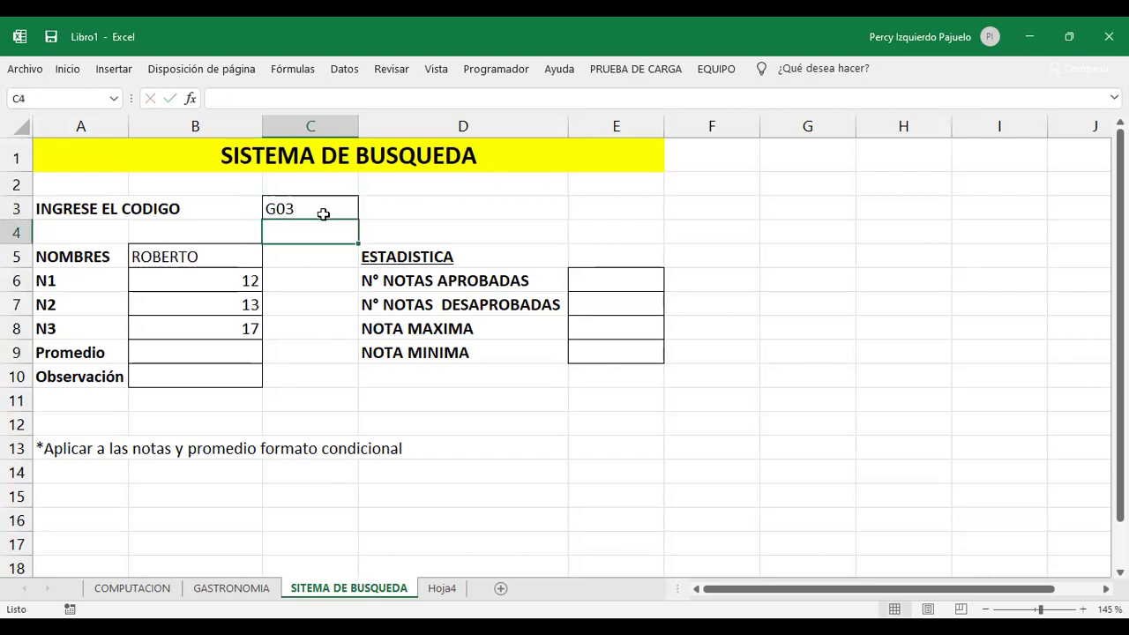
double_click(313, 210)
key(BackSpace)
text(4)
key(Return)
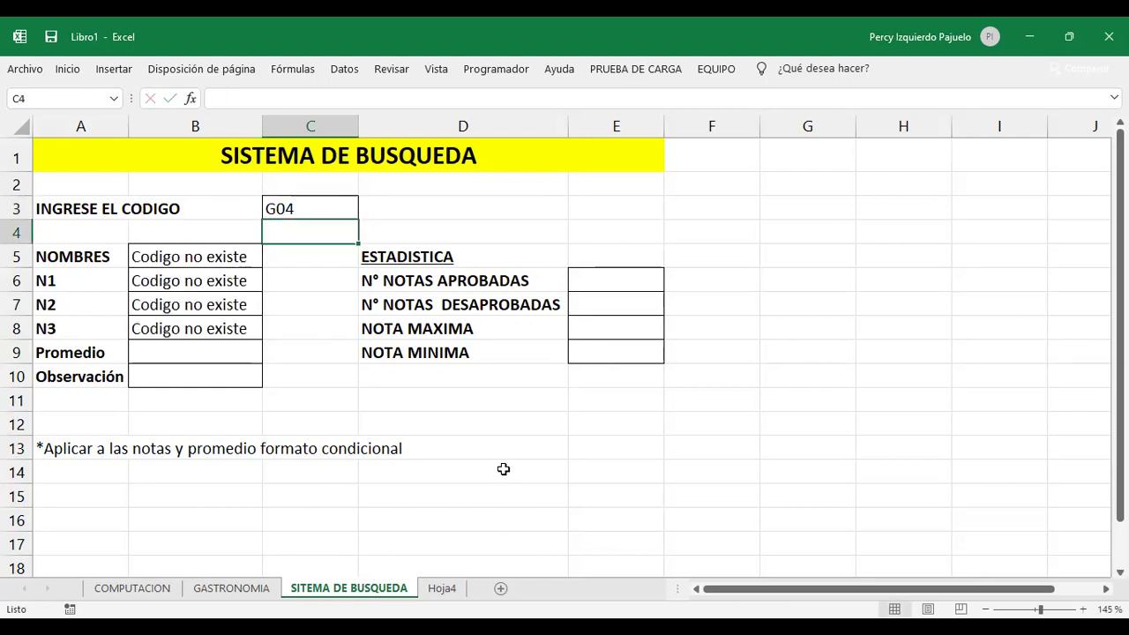
- Replace the nonexistent search code in C3 with G03
click(332, 208)
key(BackSpace)
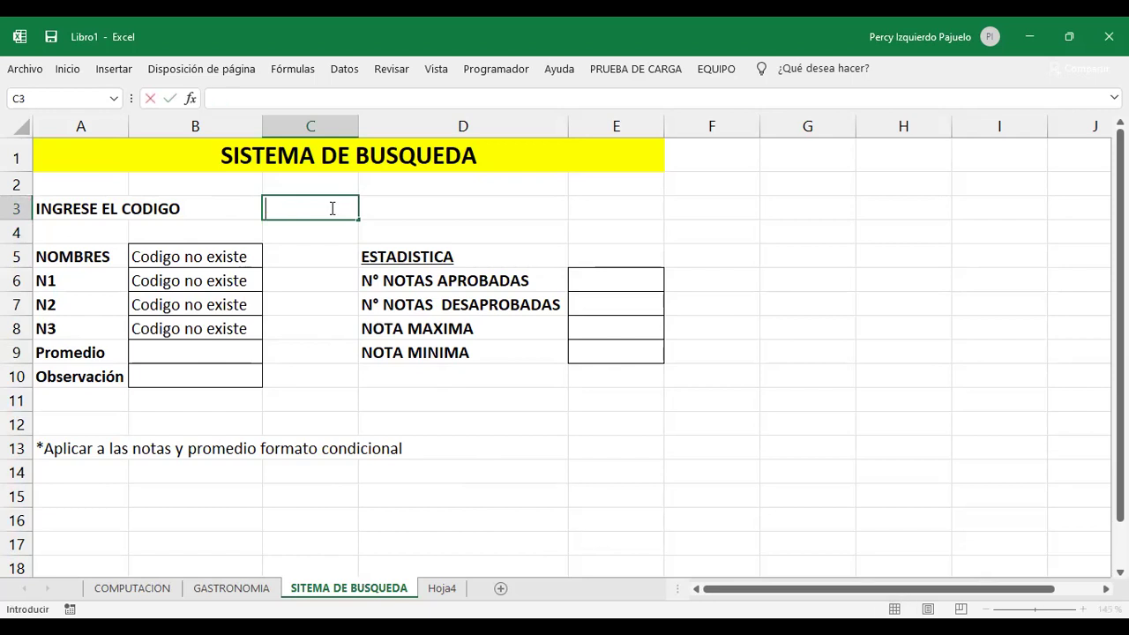
text(G03)
key(Return)
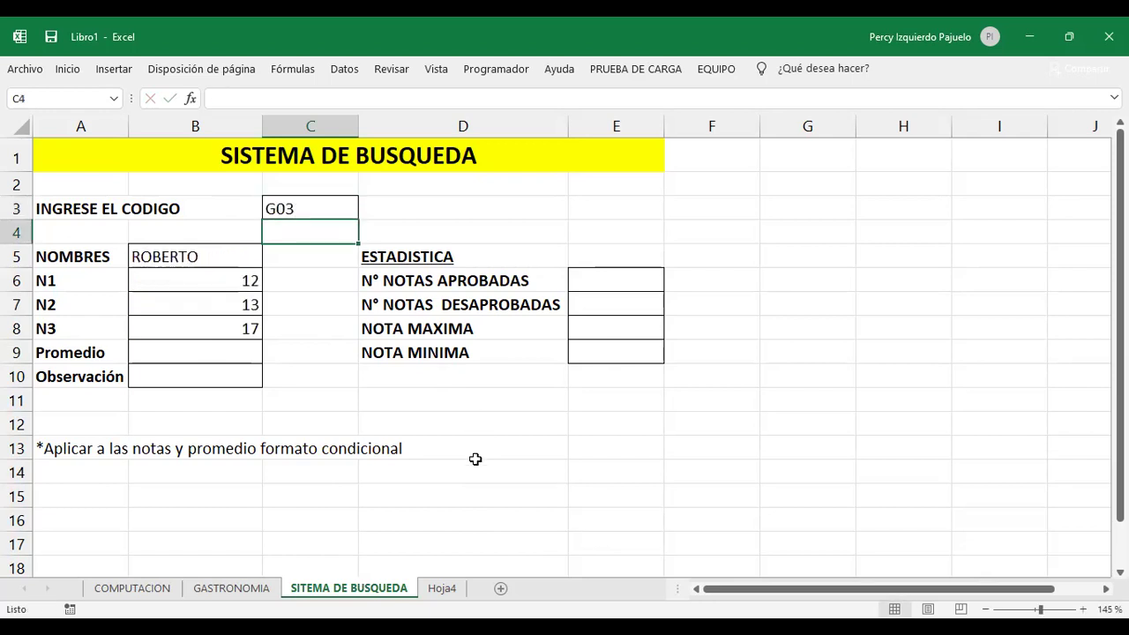
- Enter =REDONDEAR(PROMEDIO(B6:B8);0) in B9 to calculate the Promedio rounded to zero decimals
click(224, 353)
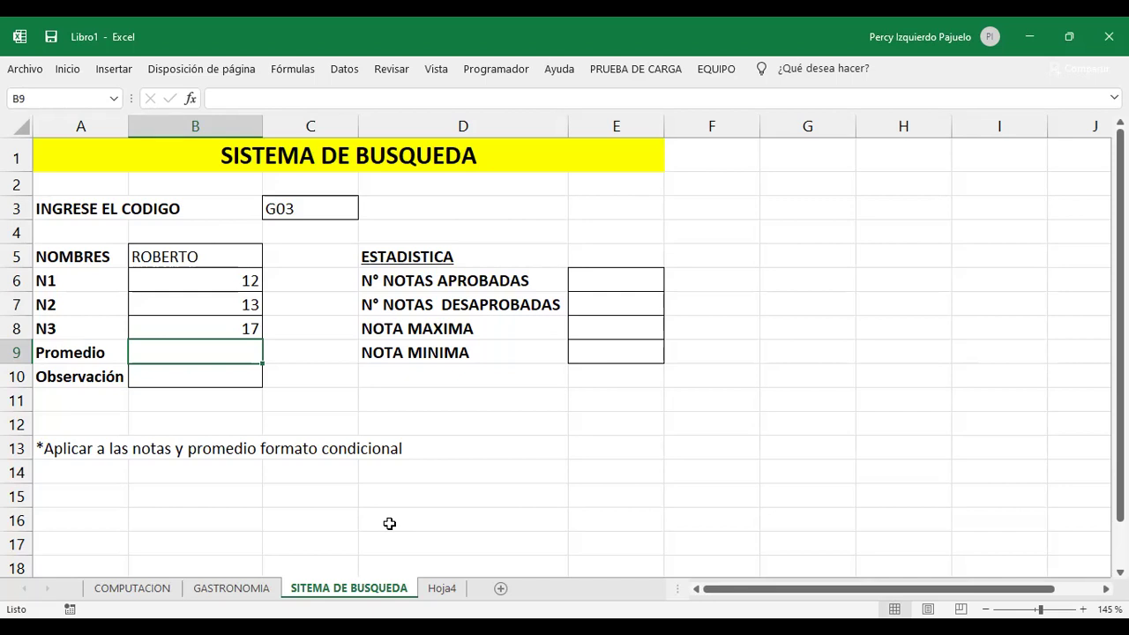
text(=)
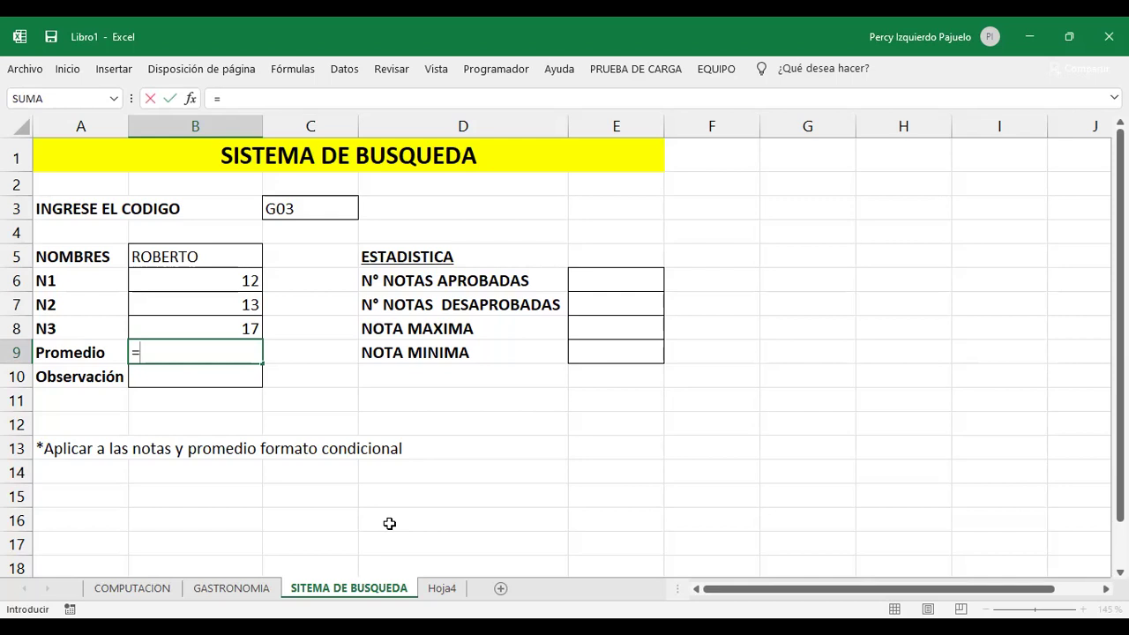
text(REDONDEAR()
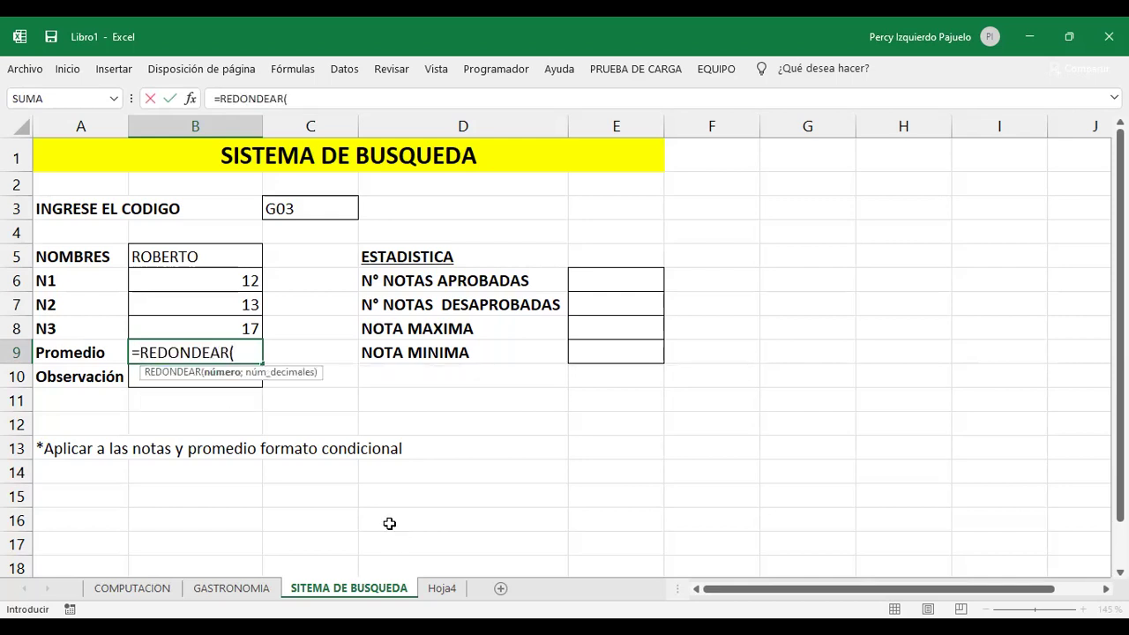
text(PROMEDIO()
click(241, 287)
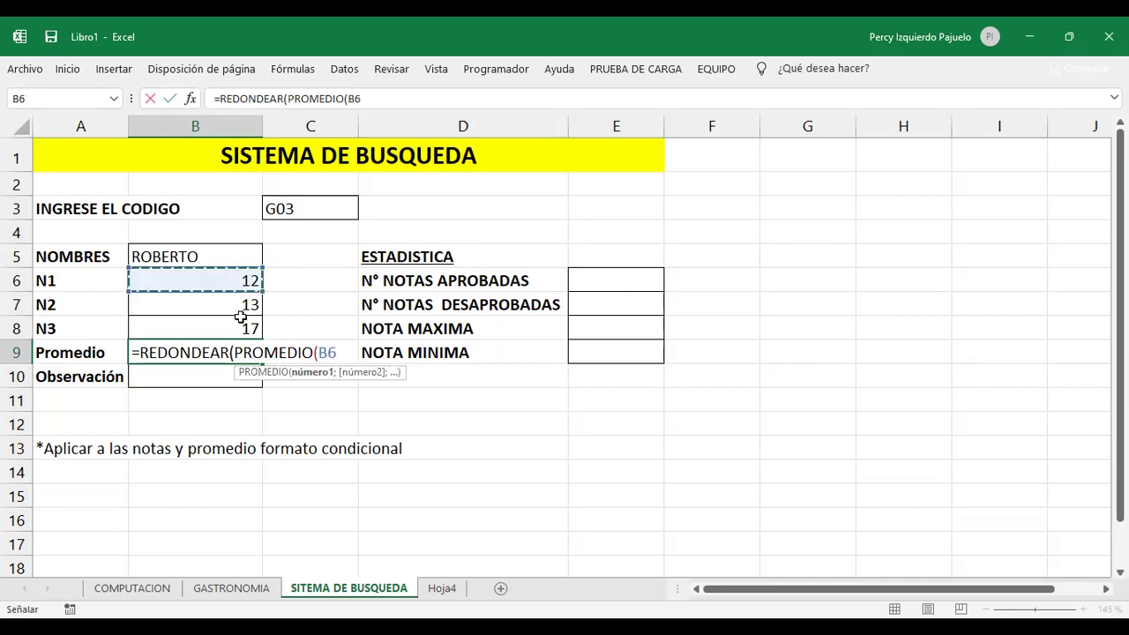
drag(241, 318, 232, 326)
text();0))
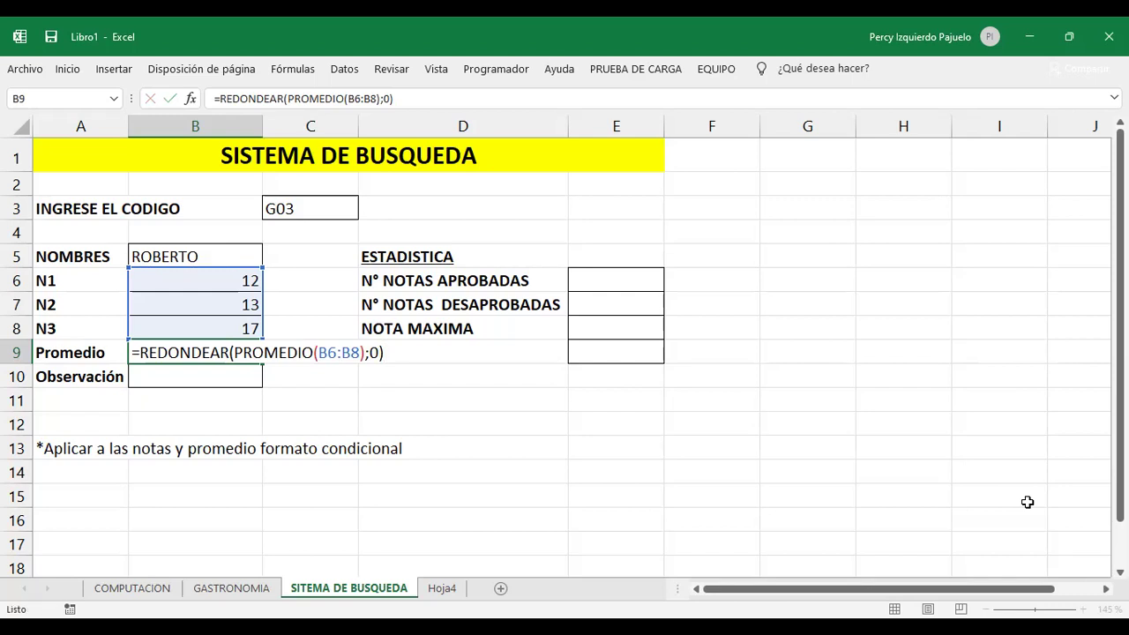
key(Return)
key(Return)
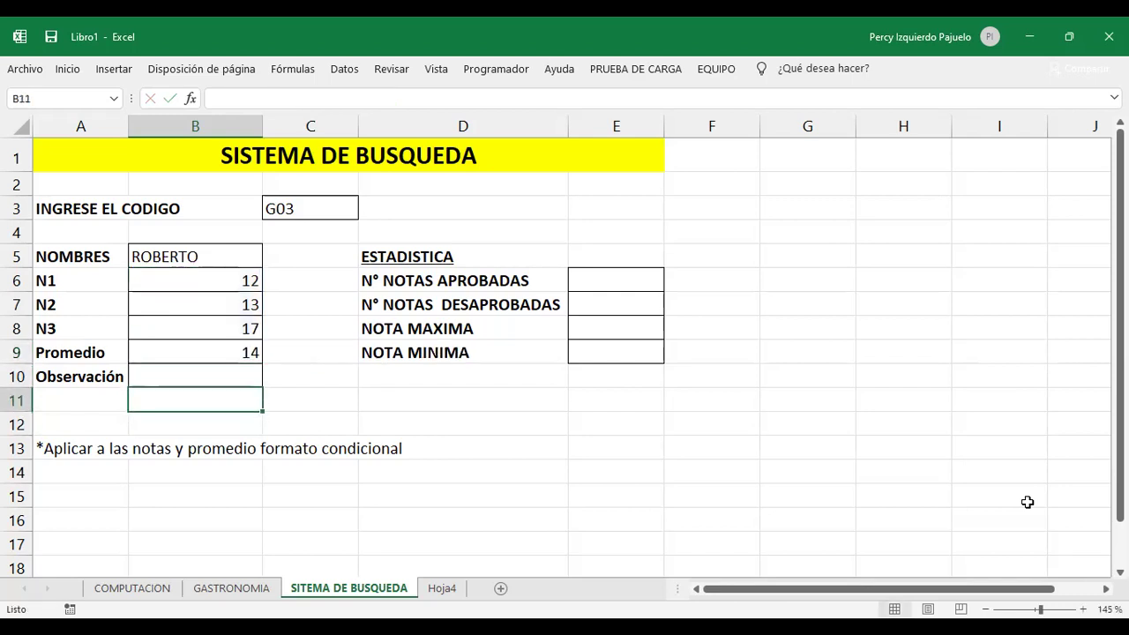
key(Up)
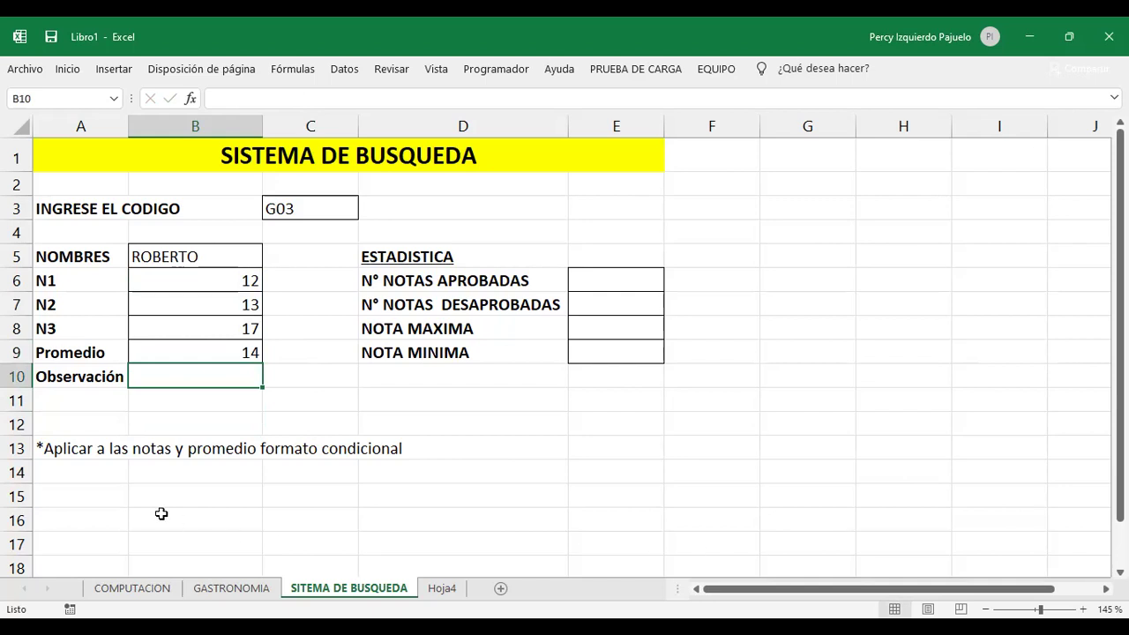
- Begin a note in A14 reading *observación = Si tienen 3 notas desaprobadas que muestre "Repitente", si tiene 2 que muestre
click(79, 474)
text(*b)
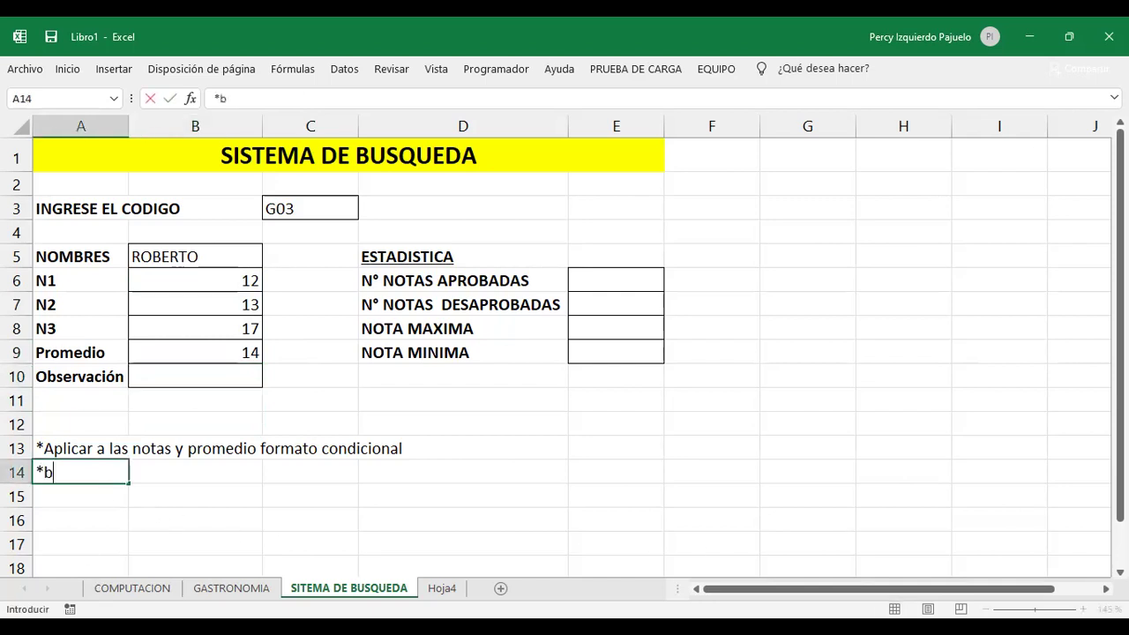
key(BackSpace)
text(observación )
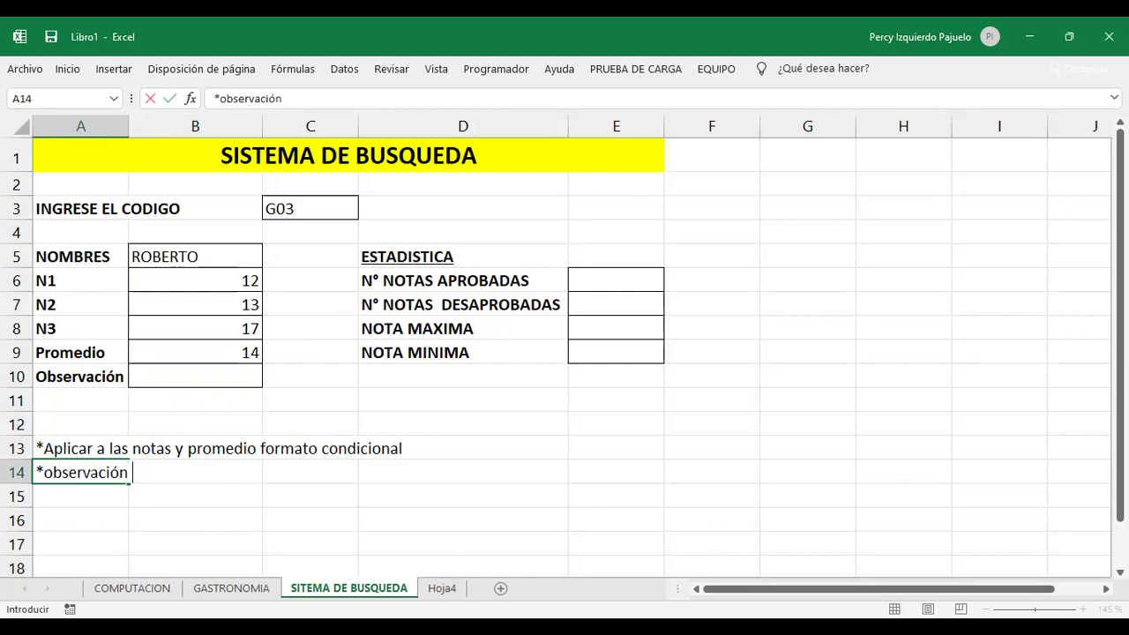
text(= Si tienen )
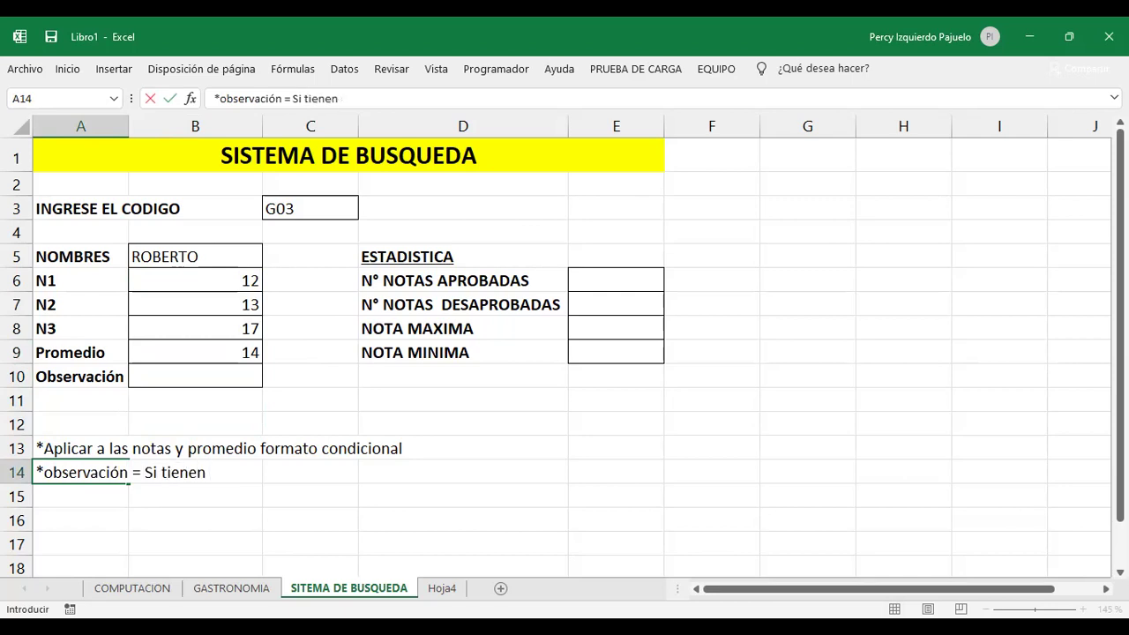
text(3 notas desaprobadas)
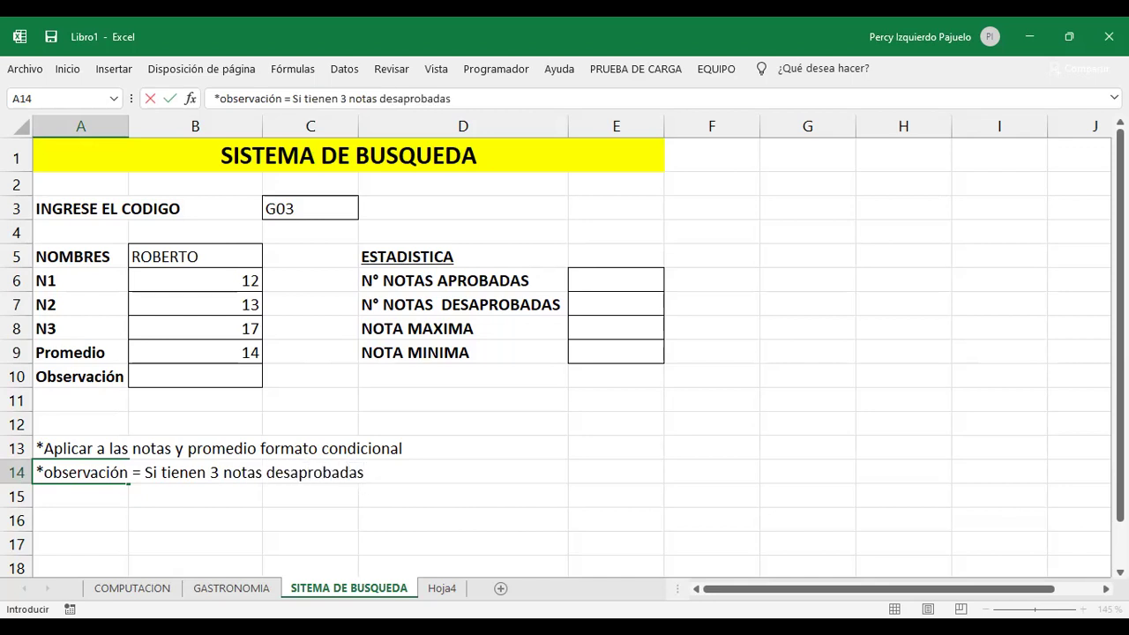
text( que muestre "Repi)
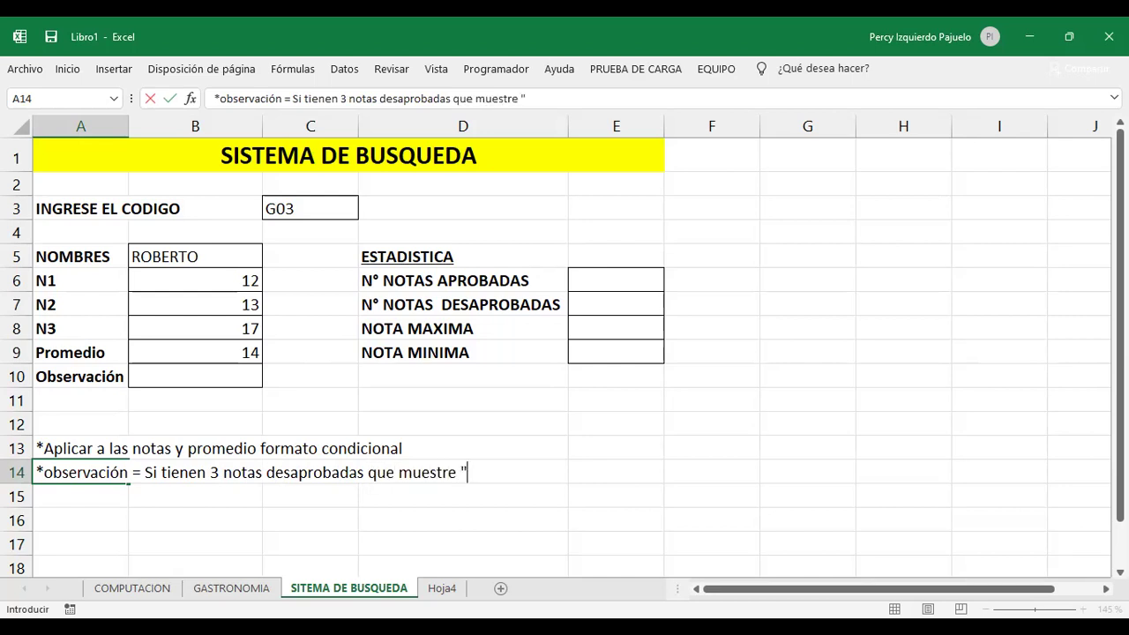
text(ten)
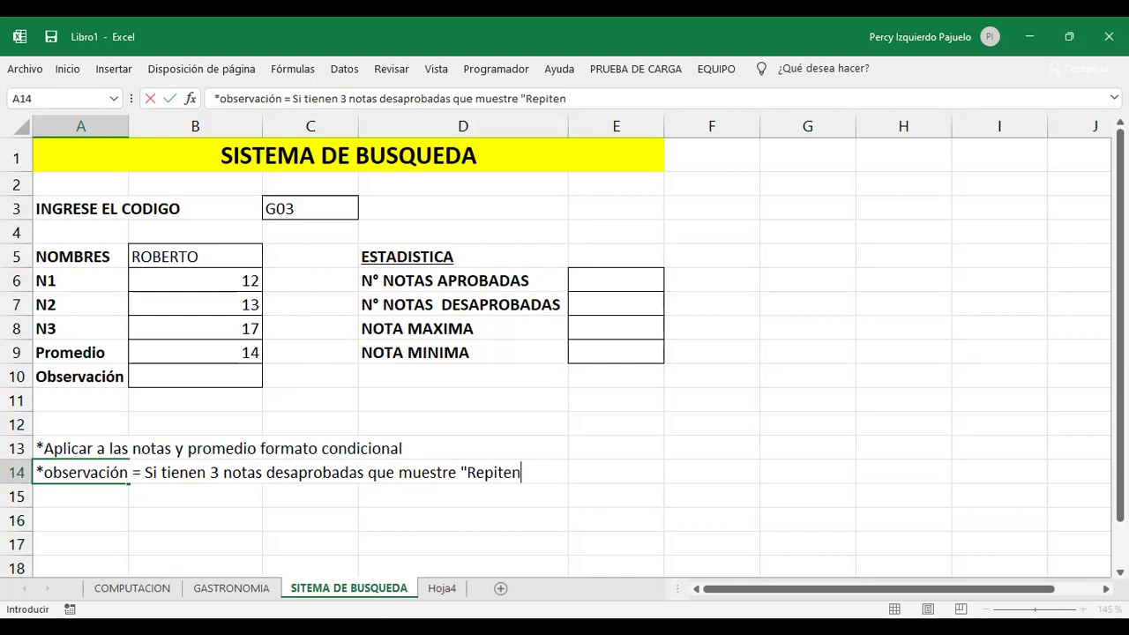
text(te", si tiene 2 que muestre )
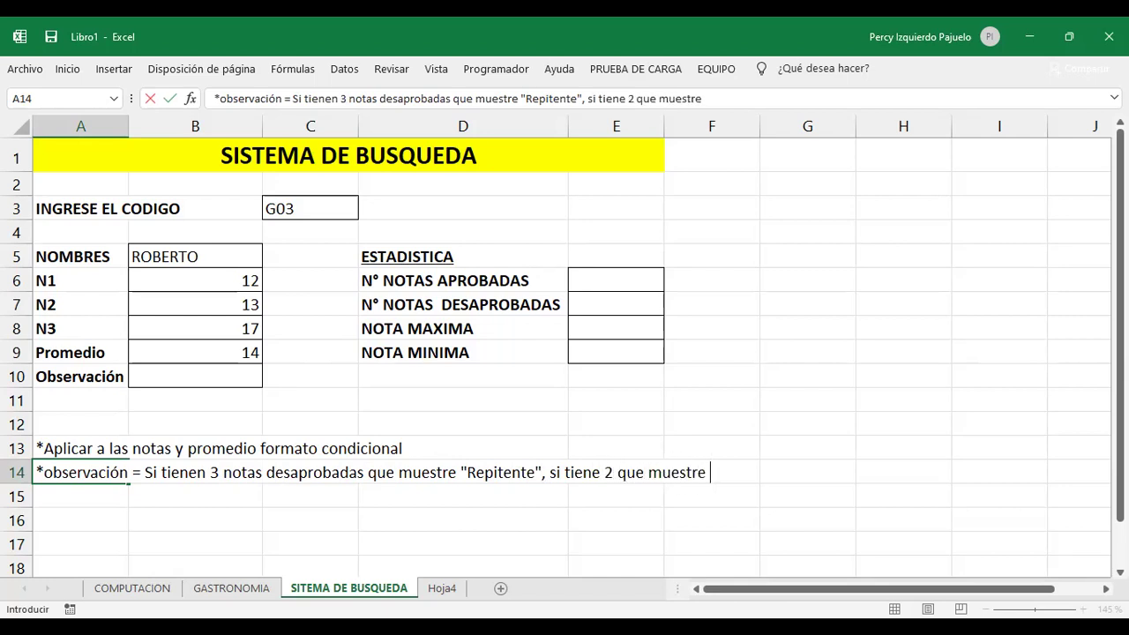
- Continue the A14 note with the text "Recuperación"; si tiene 1
text("Recuperacón)
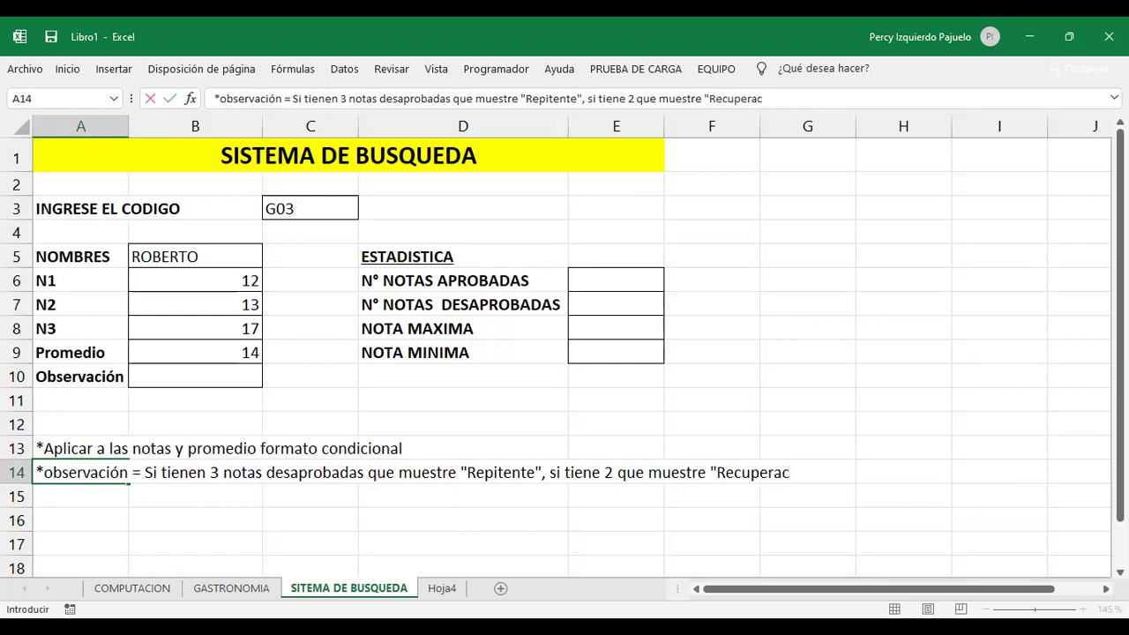
key(BackSpace)
key(BackSpace)
text(i'o)
key(BackSpace)
key(BackSpace)
text(ón"; i)
key(BackSpace)
text(si tiene 1)
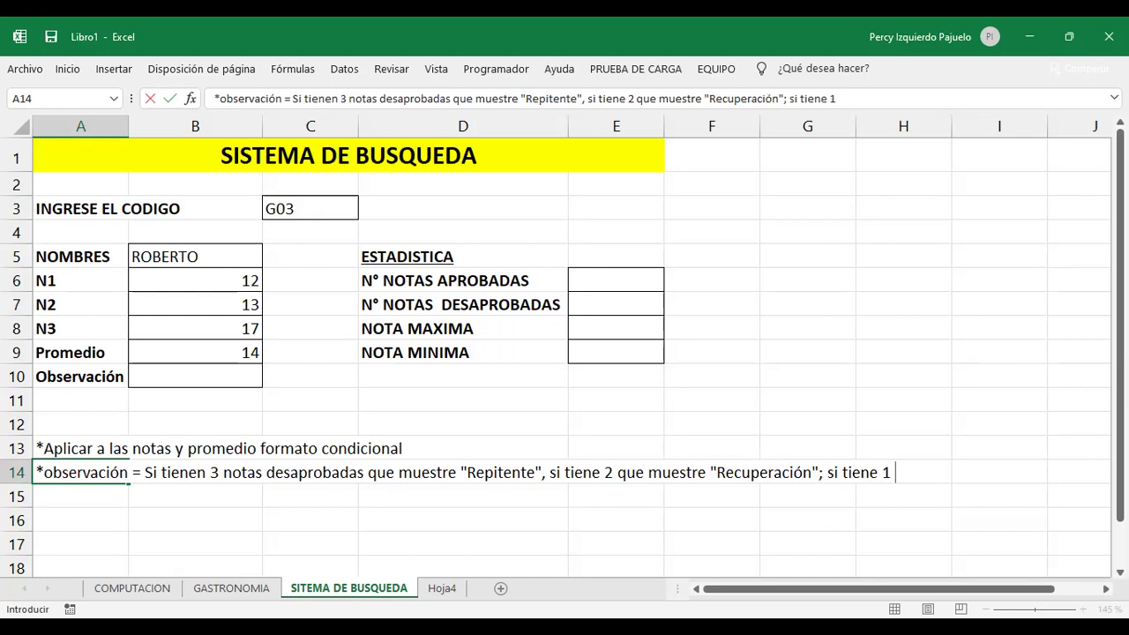
- Insert the word desaprobadas after "si tiene 2" in the A14 note and finish the note with desaprobada
click(619, 473)
text(desaprobadas)
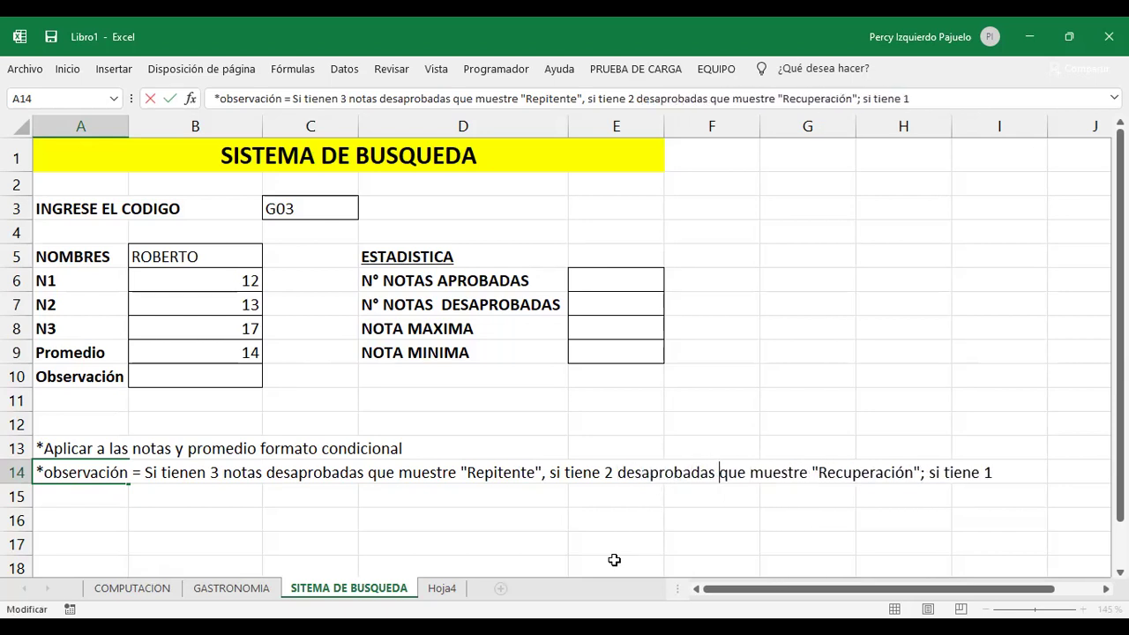
click(1002, 471)
text(desa)
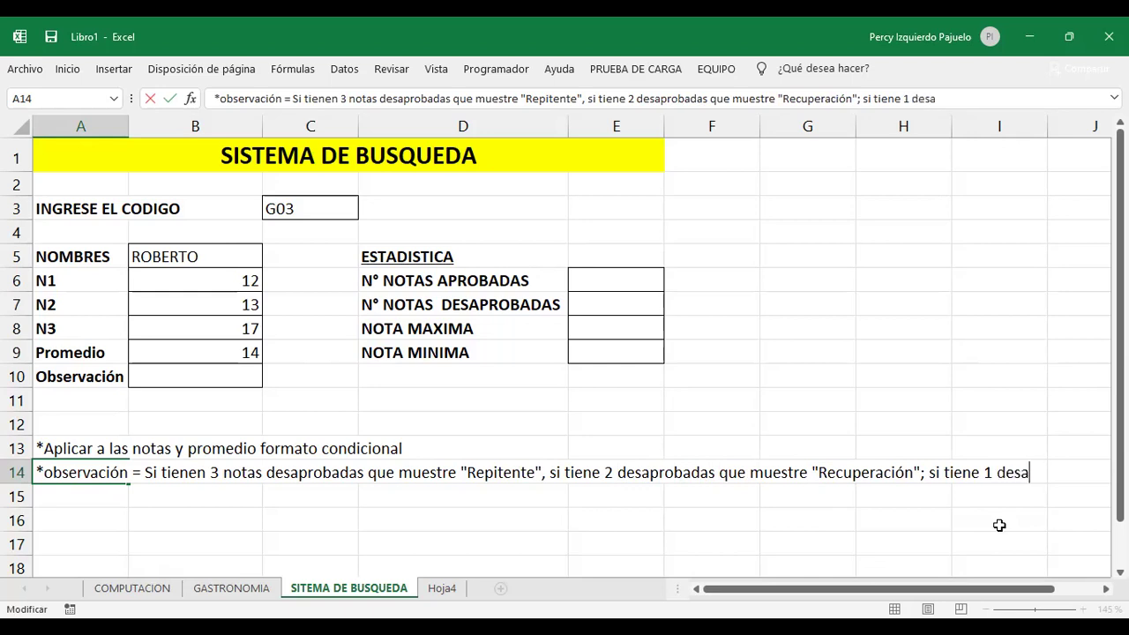
text(probada)
key(Return)
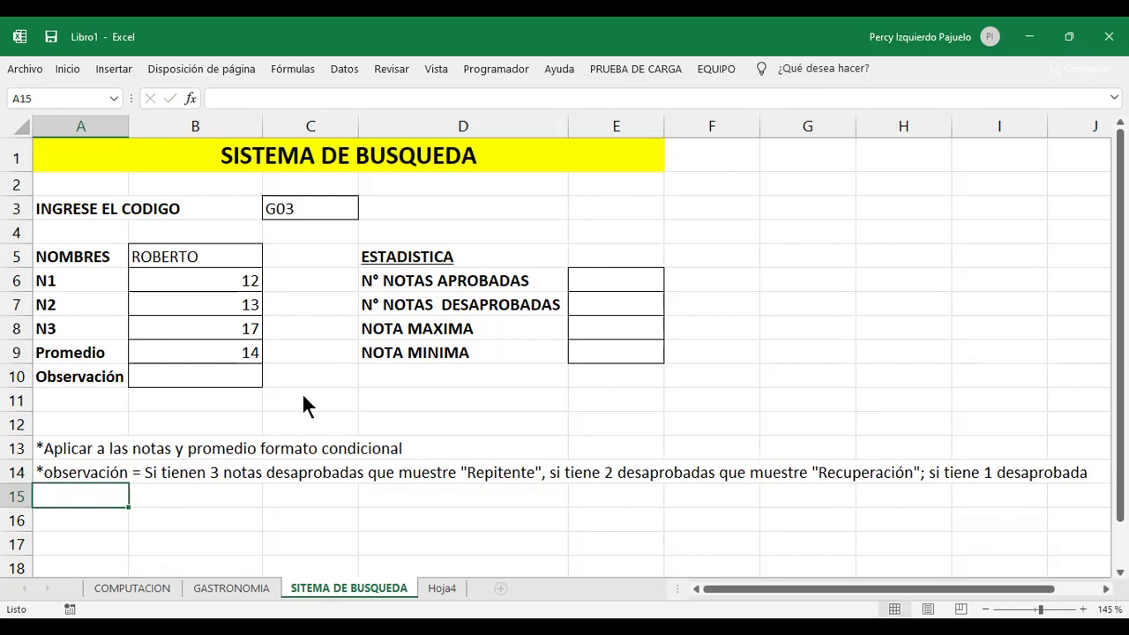
- Enter the rest of the observation note in A15: que muestre "Regular" si tiene 0 desaprobadas "Excelente"
text(que mues)
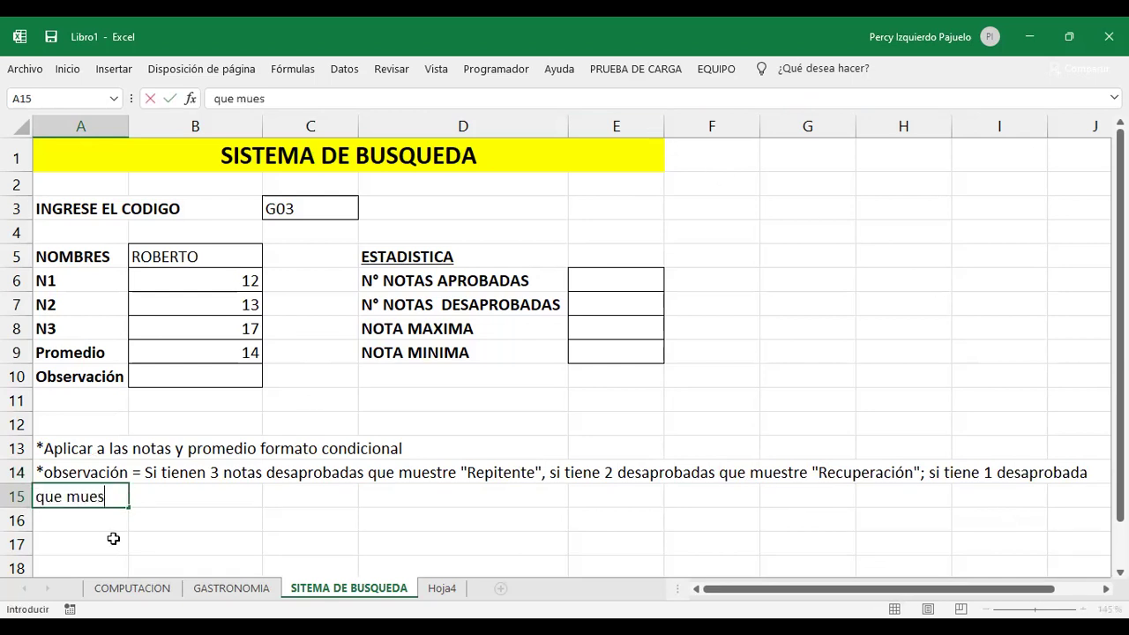
text(tre"Reguar)
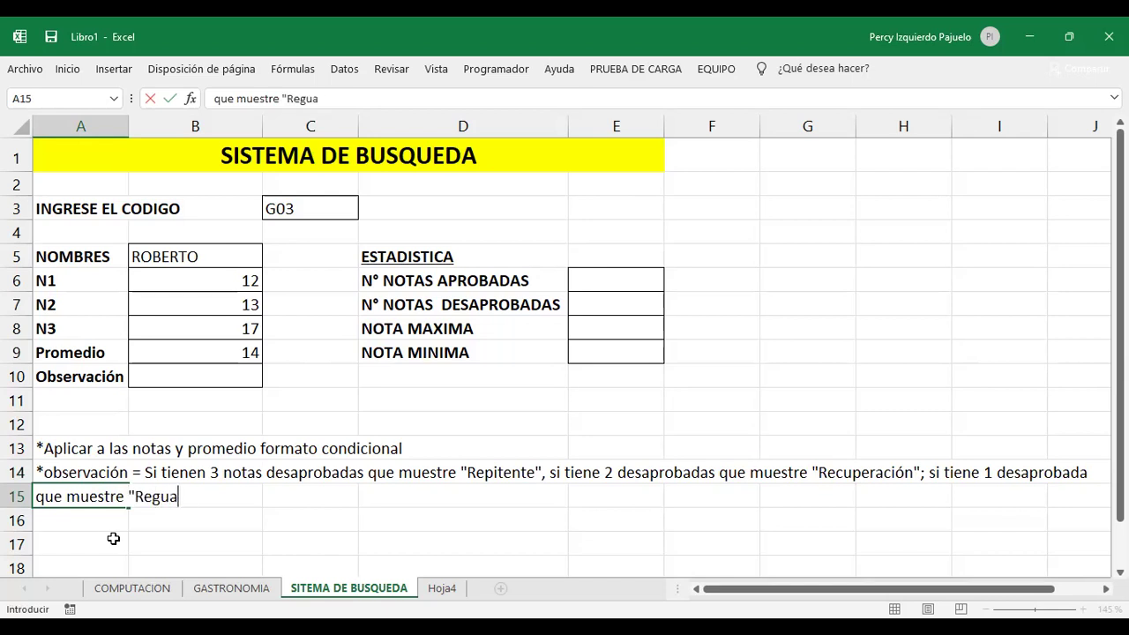
key(BackSpace)
key(BackSpace)
text(lar" si tiene)
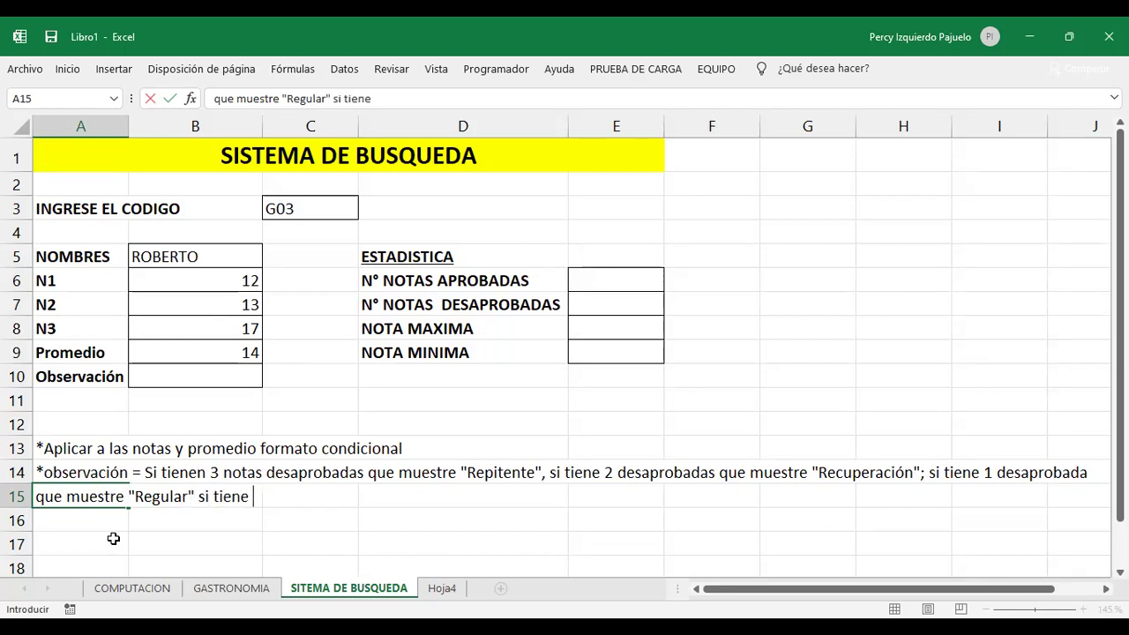
text(desaprobadas ")
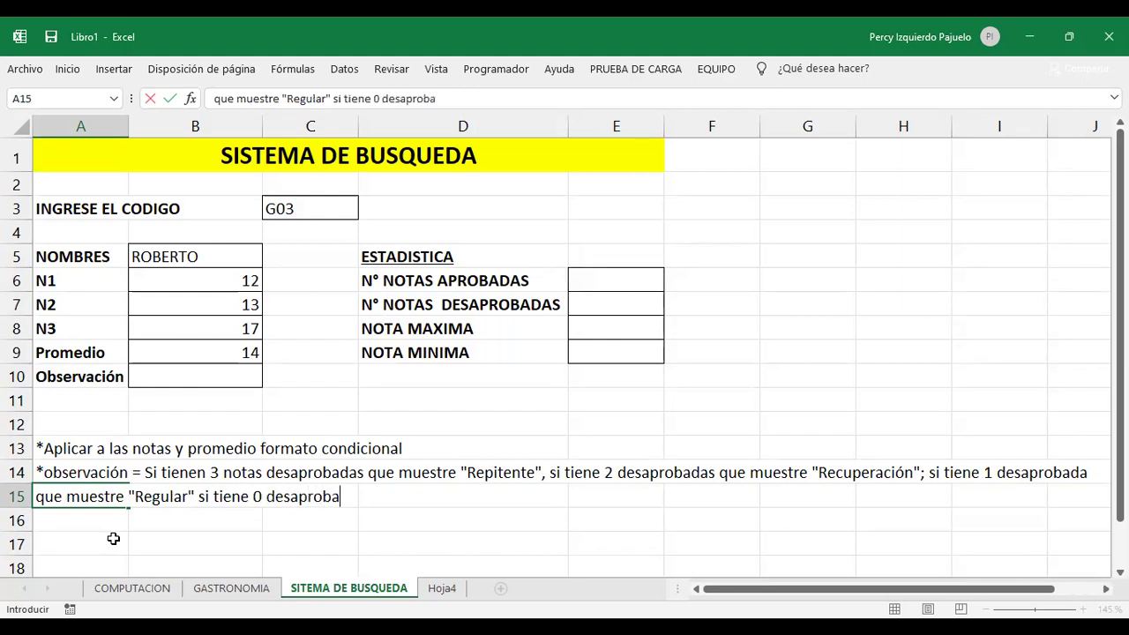
text(Excelente")
key(Return)
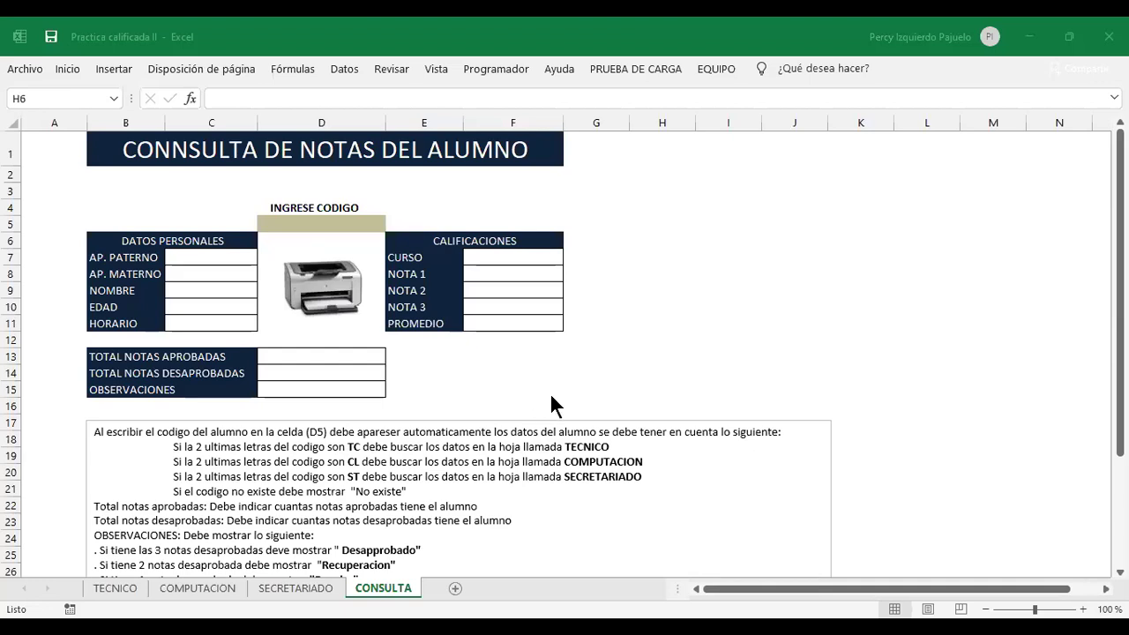
- In the CONSULTA sheet of Practica calificada II, correct the instruction word "Desapprobado" to "Desaprobado" and undo the stray line break
scroll(549, 404, down, 2)
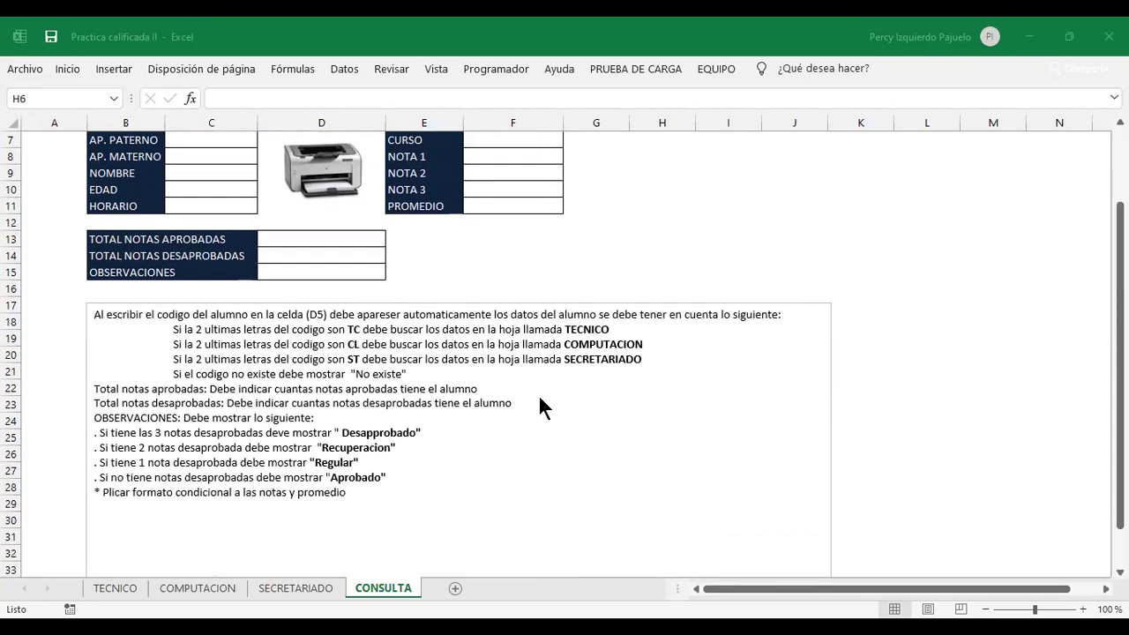
scroll(297, 411, down, 1)
ctrl+scroll(265, 411, up, 1)
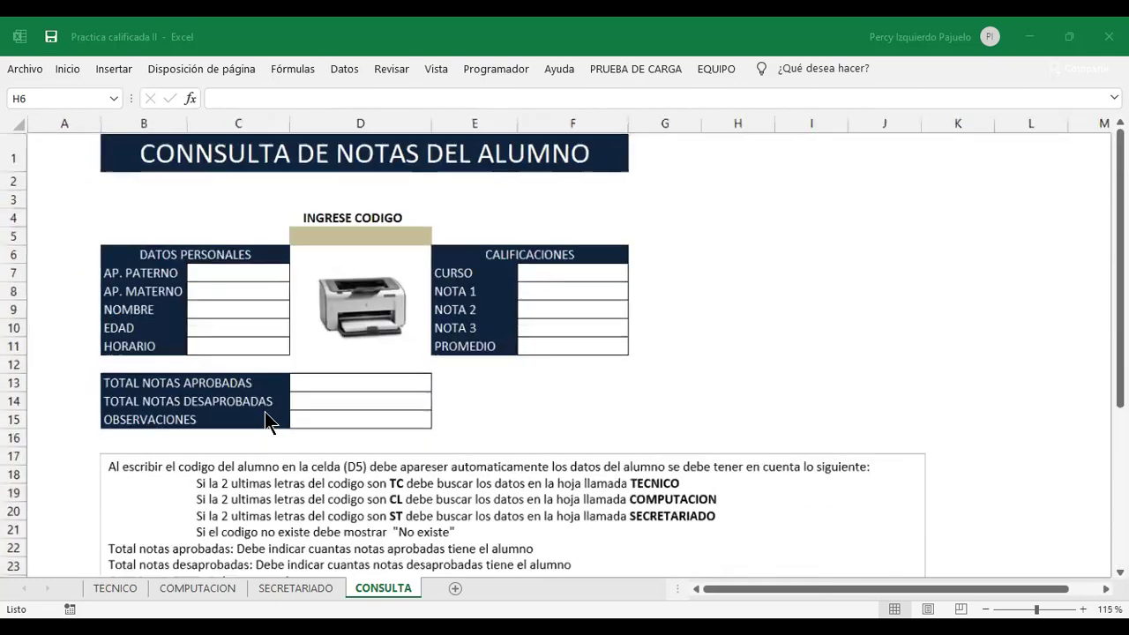
ctrl+scroll(265, 411, up, 1)
scroll(317, 454, down, 5)
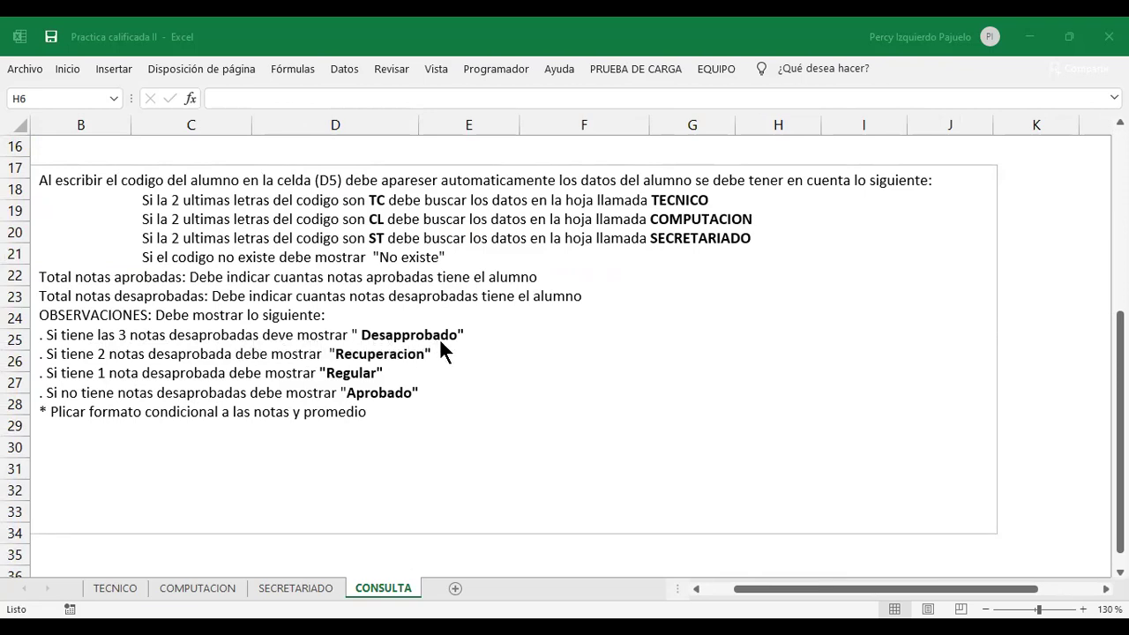
click(73, 338)
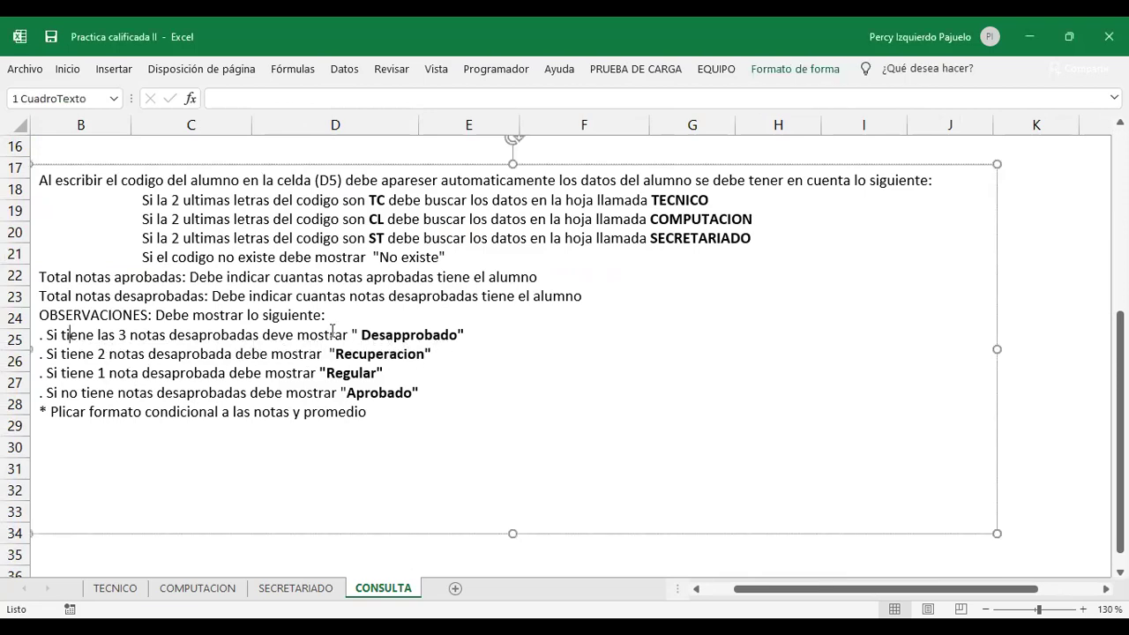
click(386, 334)
key(BackSpace)
key(Delete)
text(a)
key(Return)
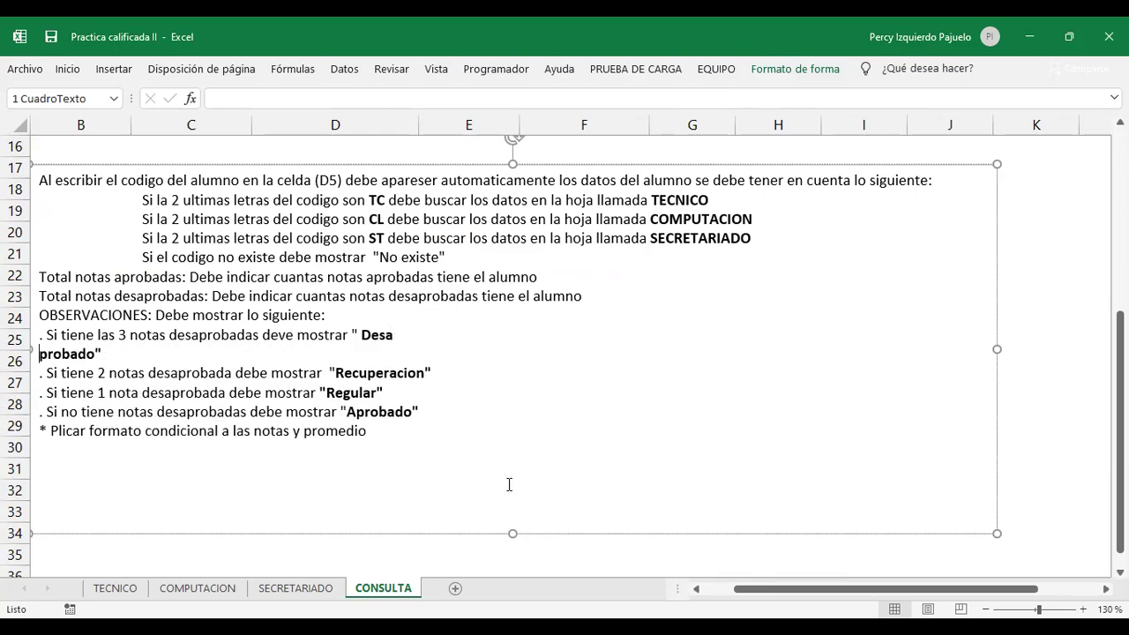
key(ctrl+z)
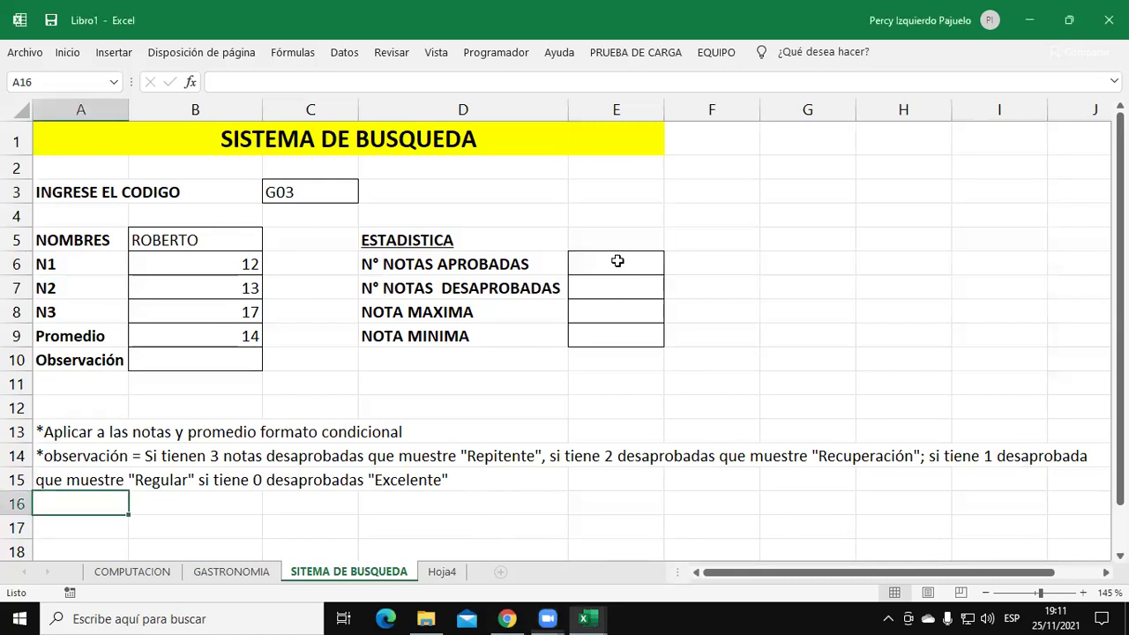
click(676, 305)
drag(631, 262, 633, 291)
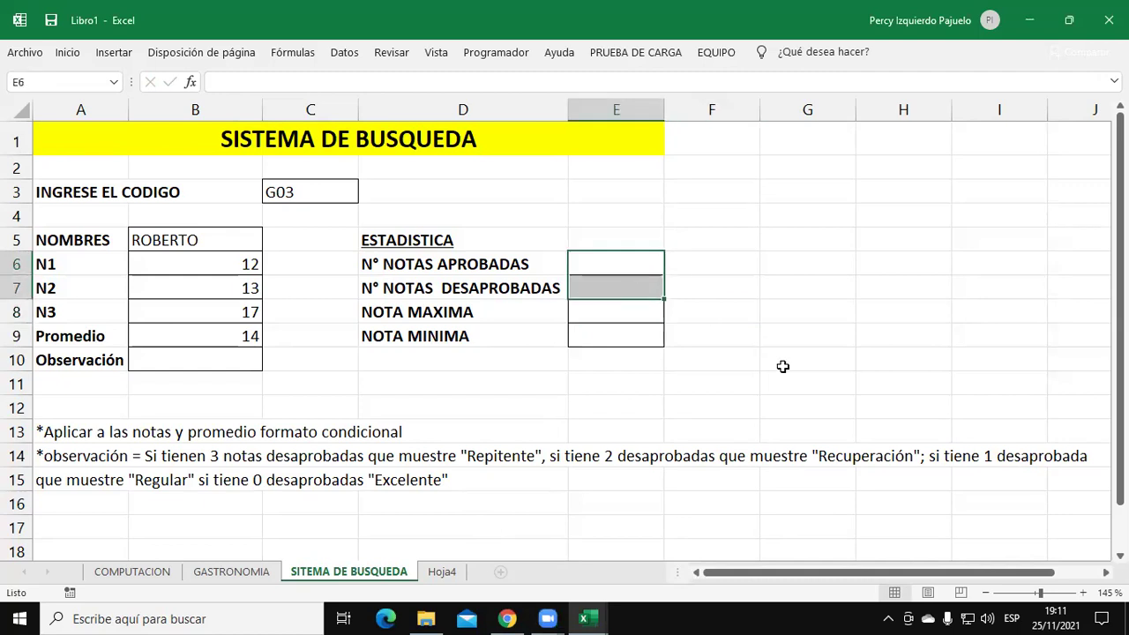
drag(237, 361, 242, 385)
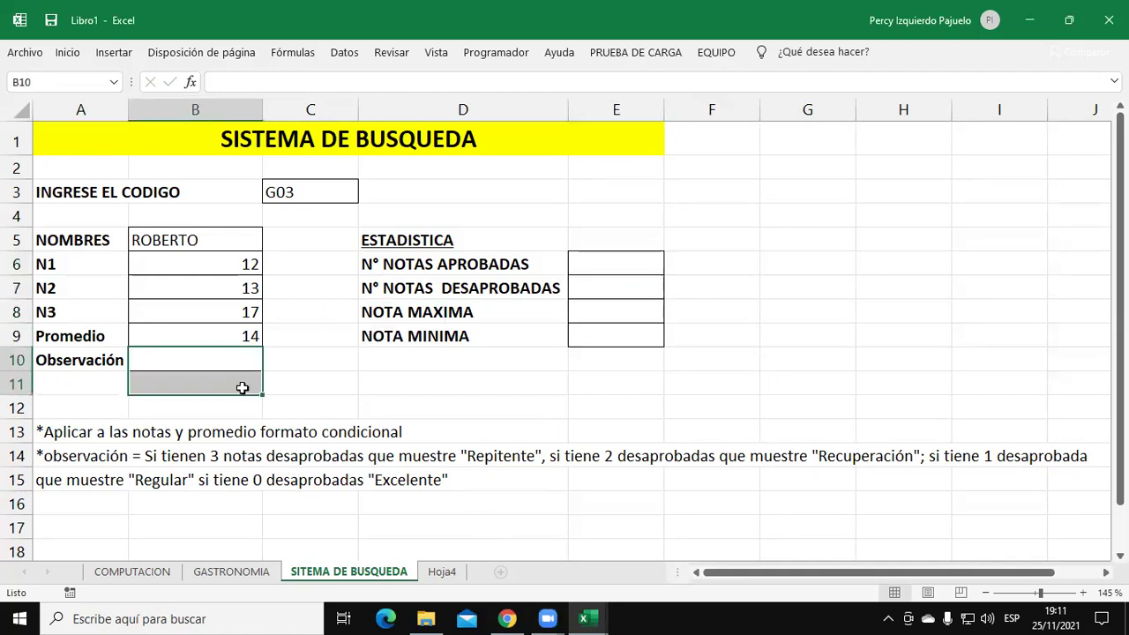
- Enter =CONTAR.SI(B6:B8;">10") in E6 of the search sheet to count the passed grades
click(583, 269)
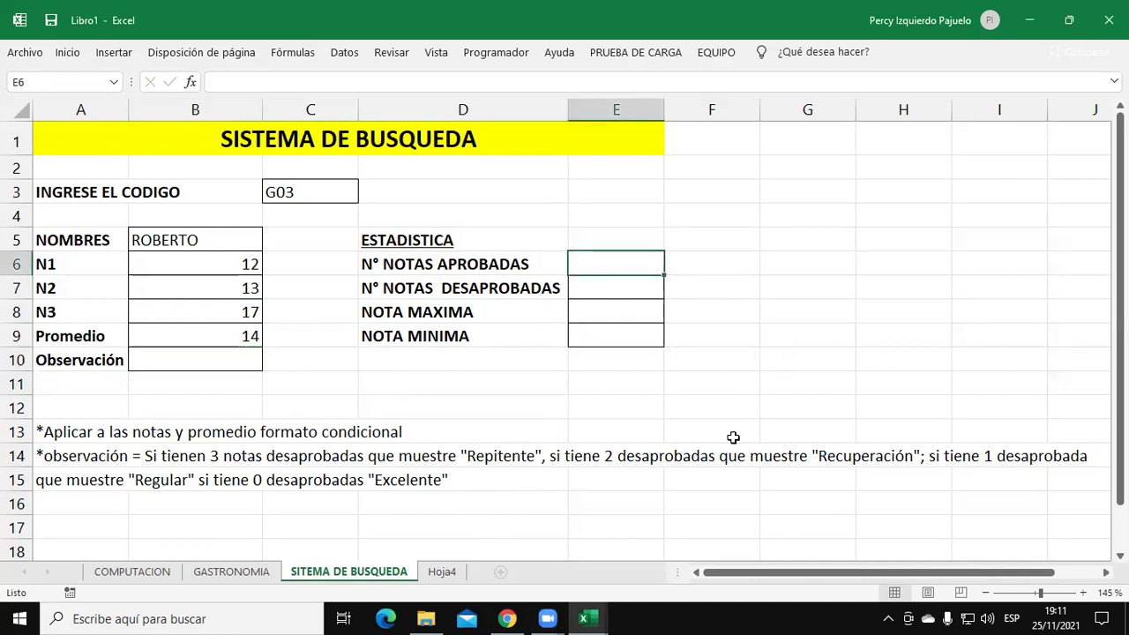
text(=)
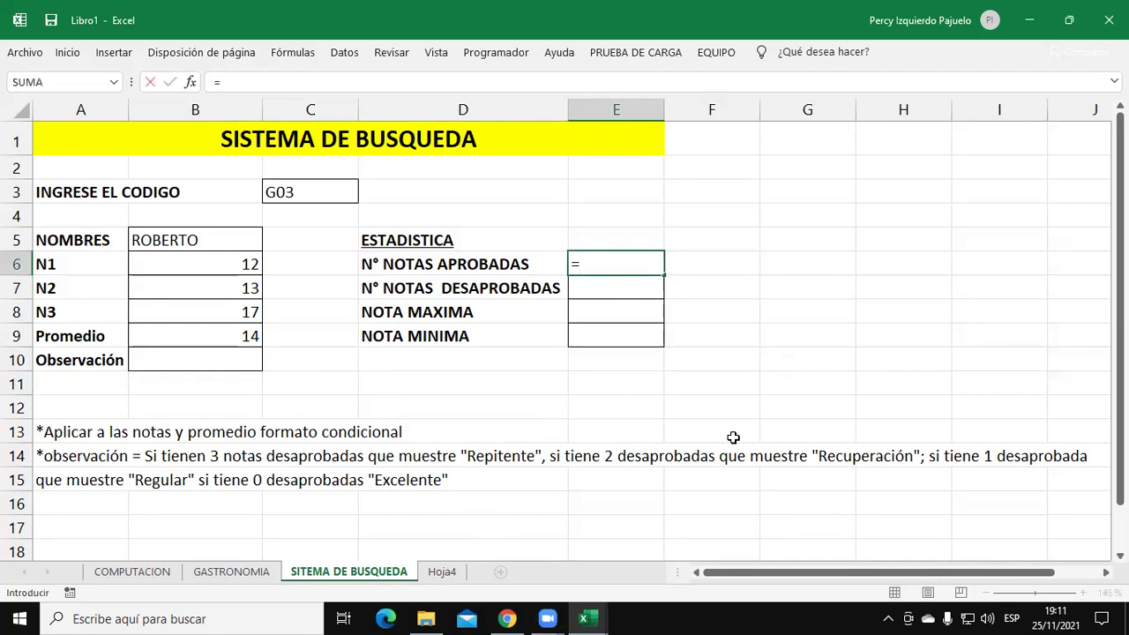
text(contar)
key(Down)
key(Down)
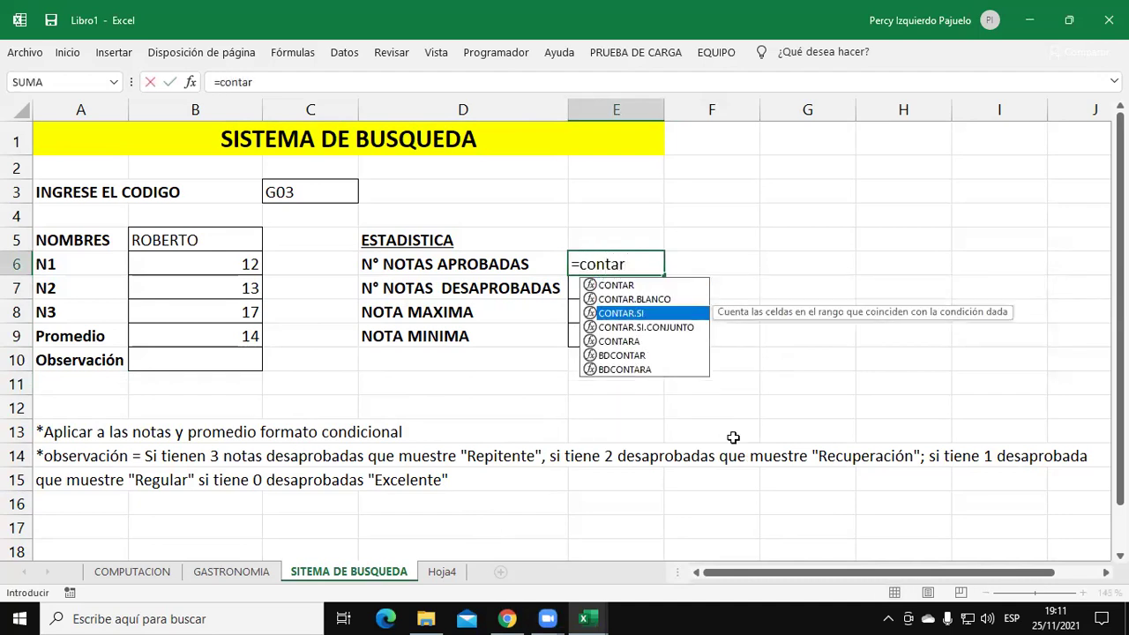
key(Tab)
drag(231, 265, 238, 314)
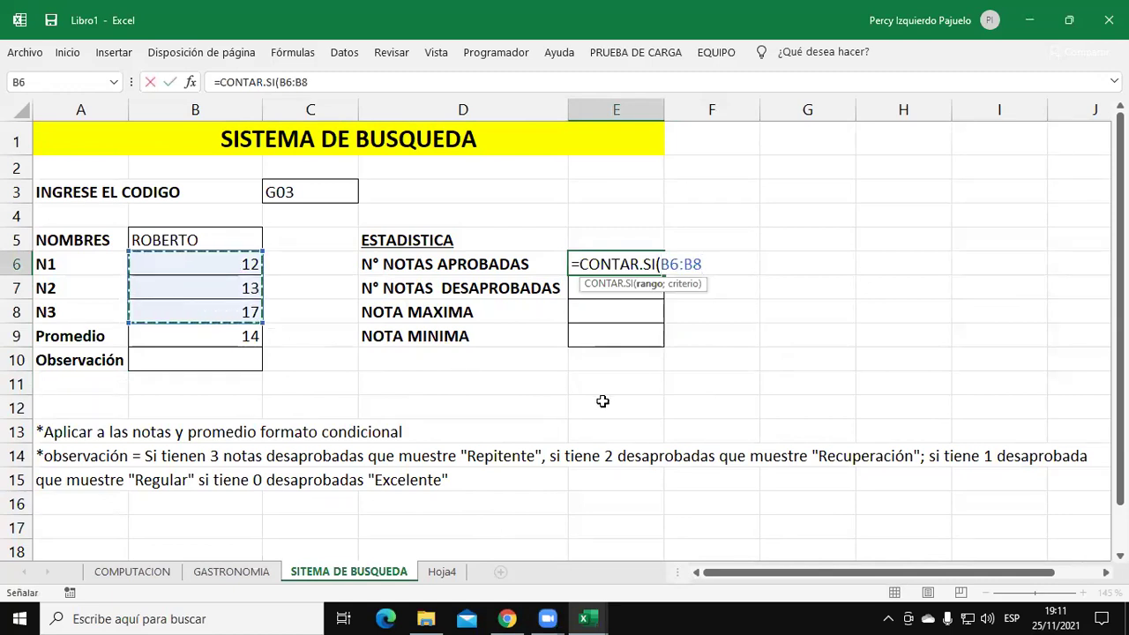
text(;">1)
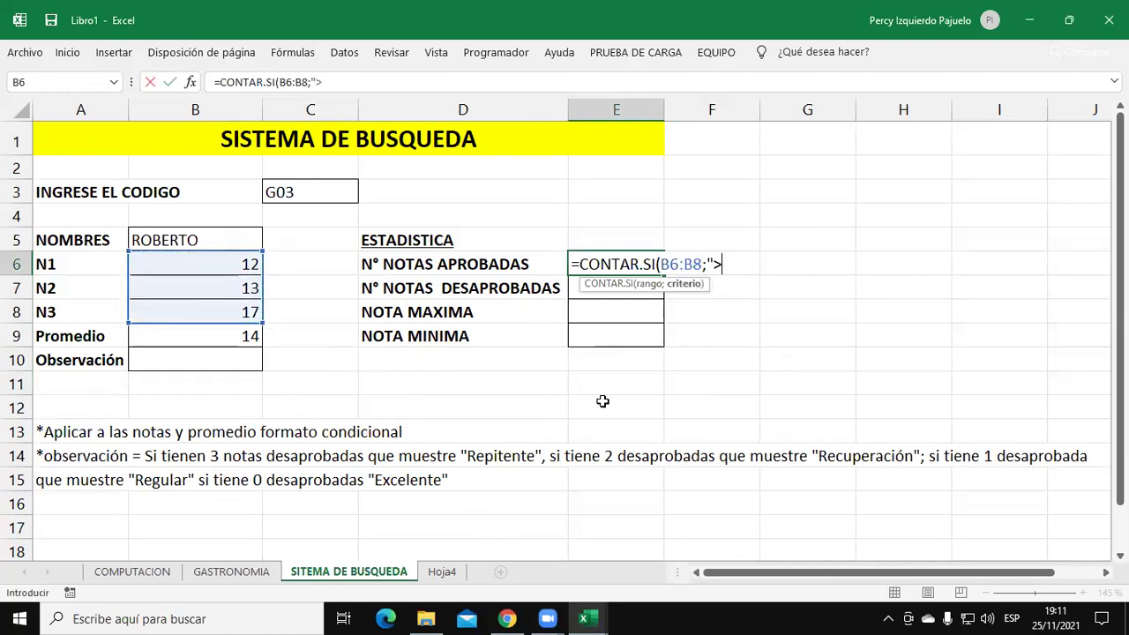
text(0"))
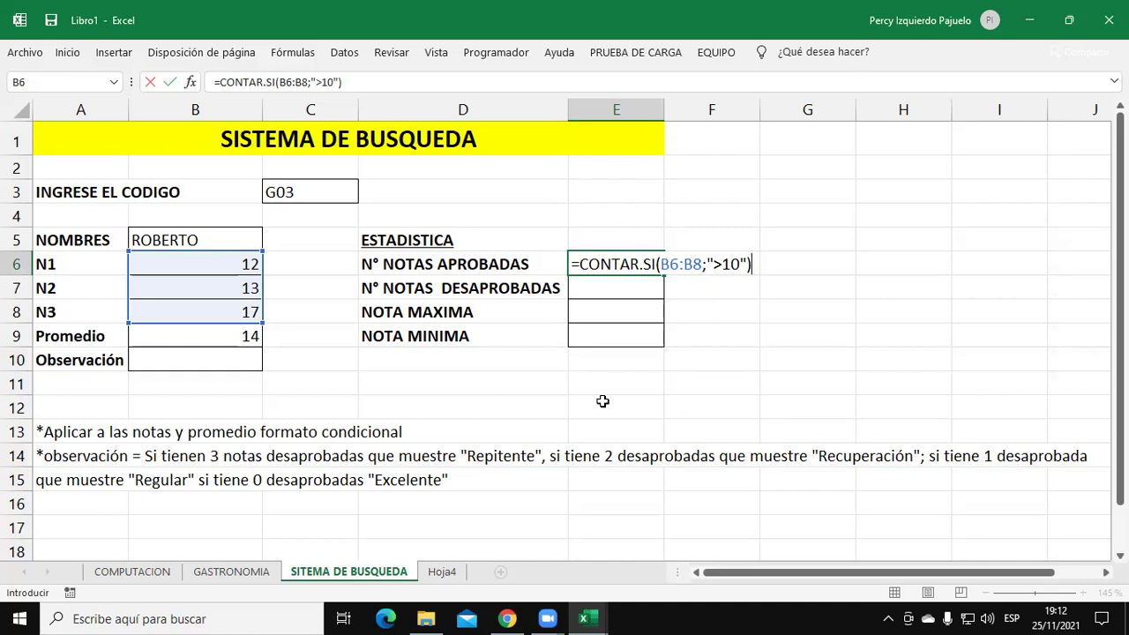
key(Return)
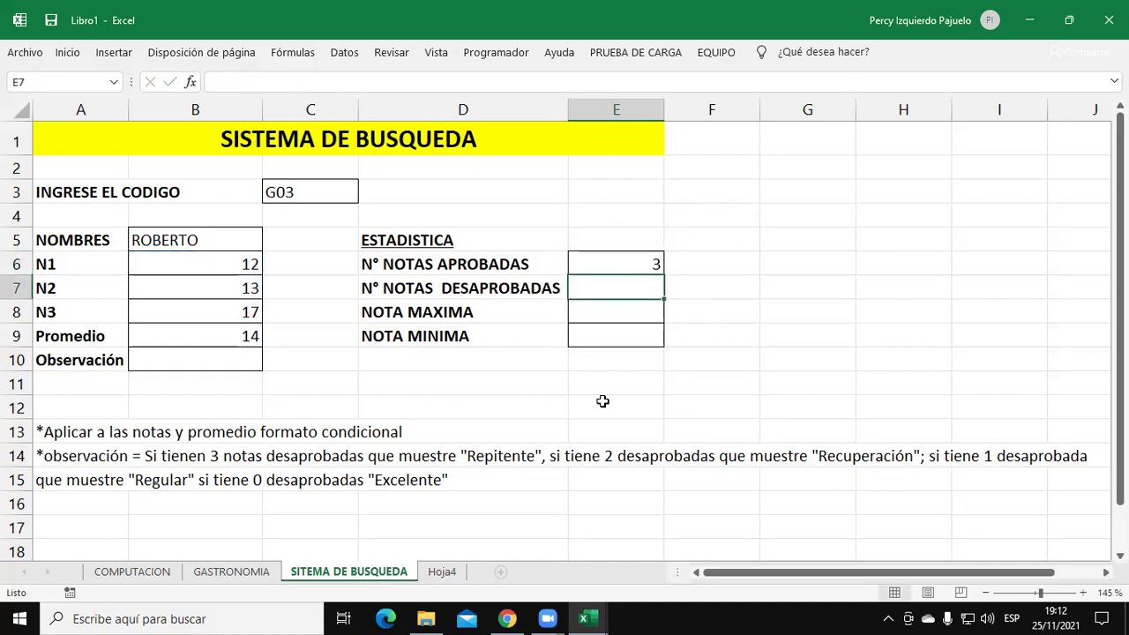
- Enter =CONTAR.SI(B6:B8;"<11") in E7 to count the failed grades
text(=contar)
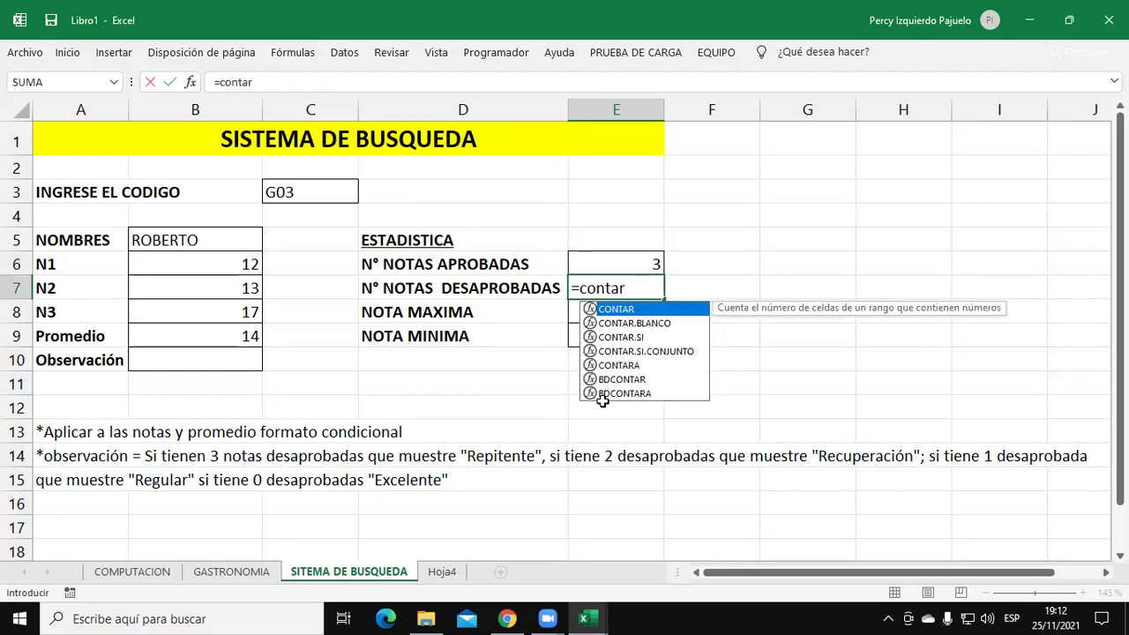
key(Down)
key(Down)
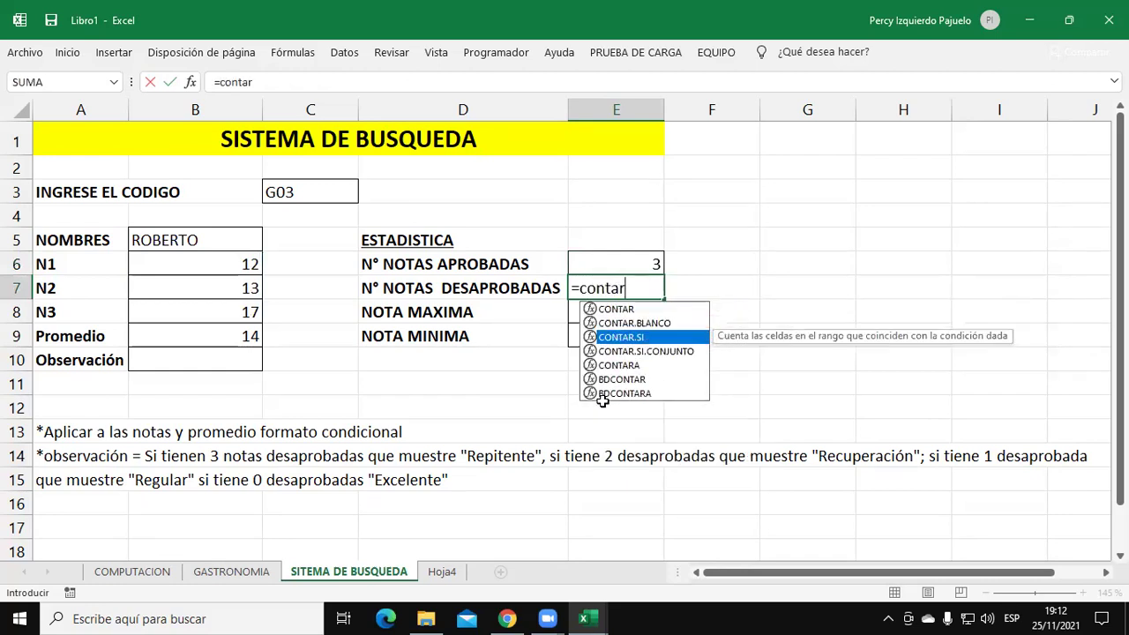
key(Tab)
drag(247, 265, 248, 311)
text(;")
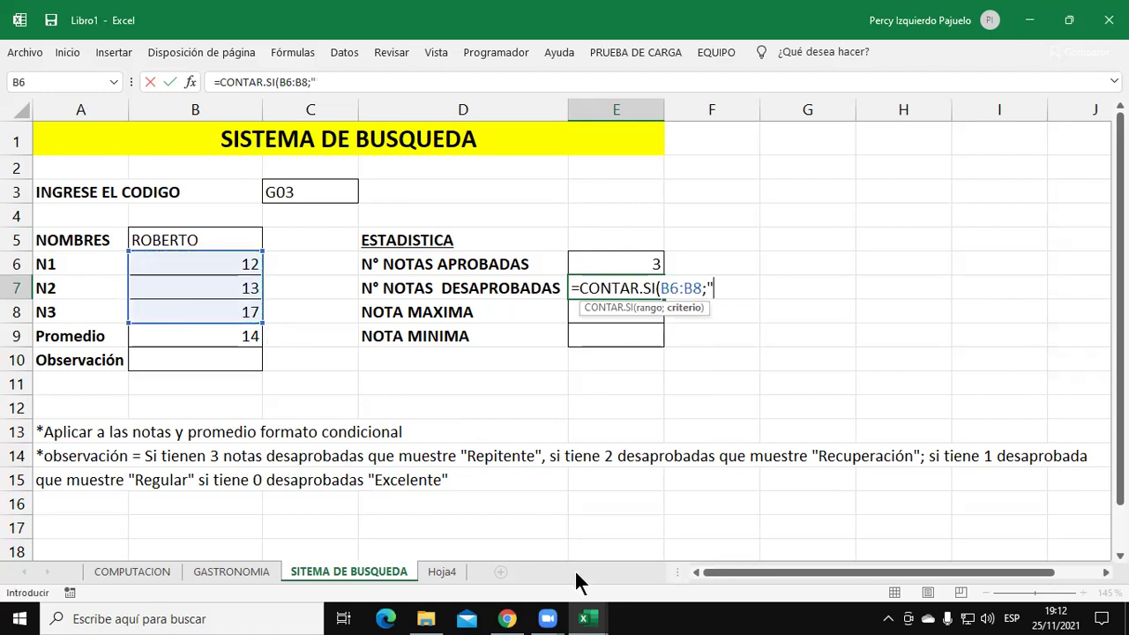
text(<11"))
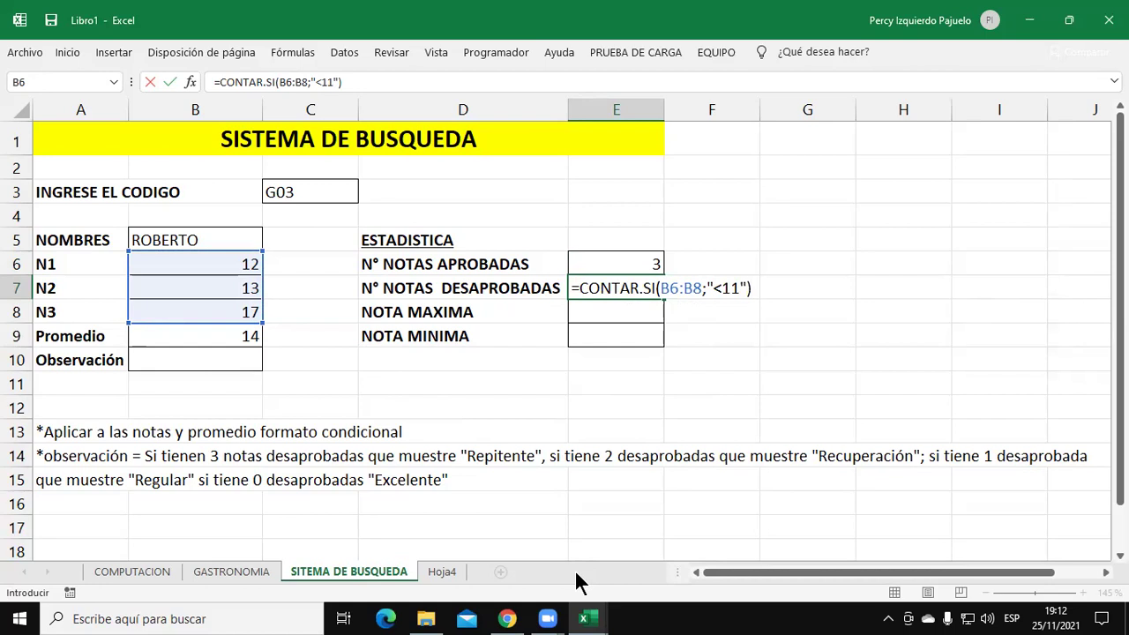
key(Return)
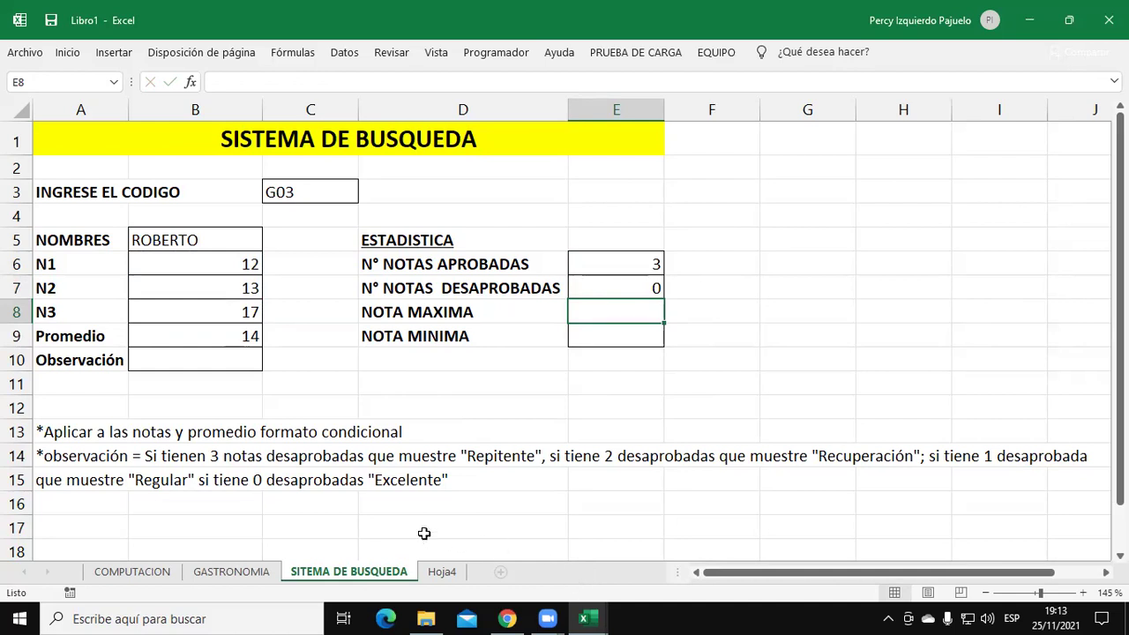
- Review the grades in B6:B8 and the range and criterion of the passed-grades formula in E6
click(202, 360)
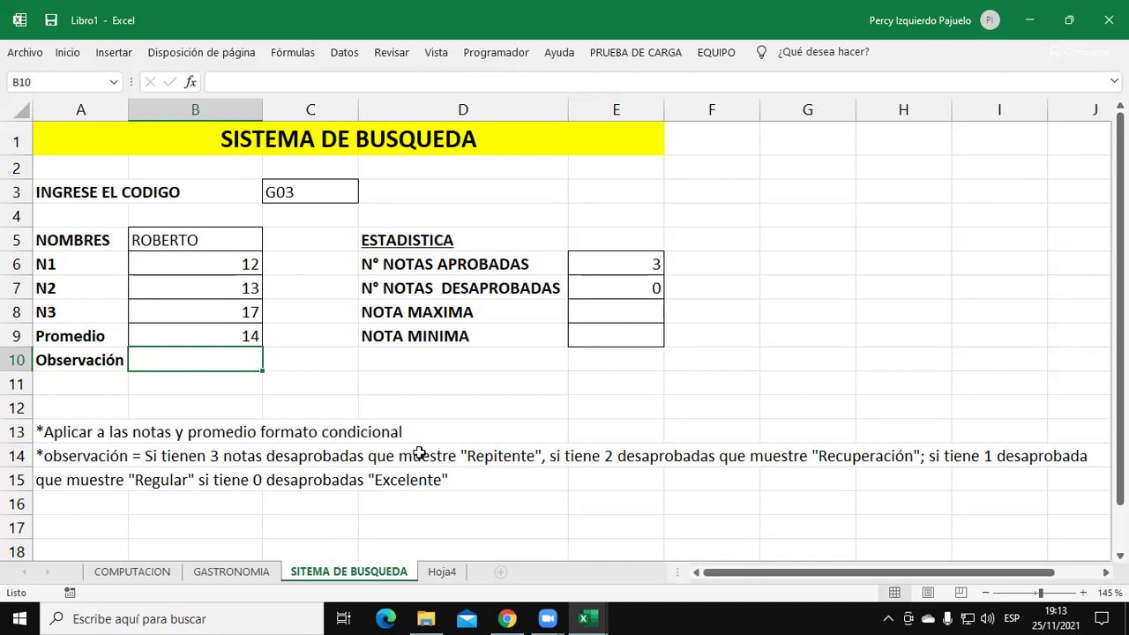
drag(220, 267, 202, 320)
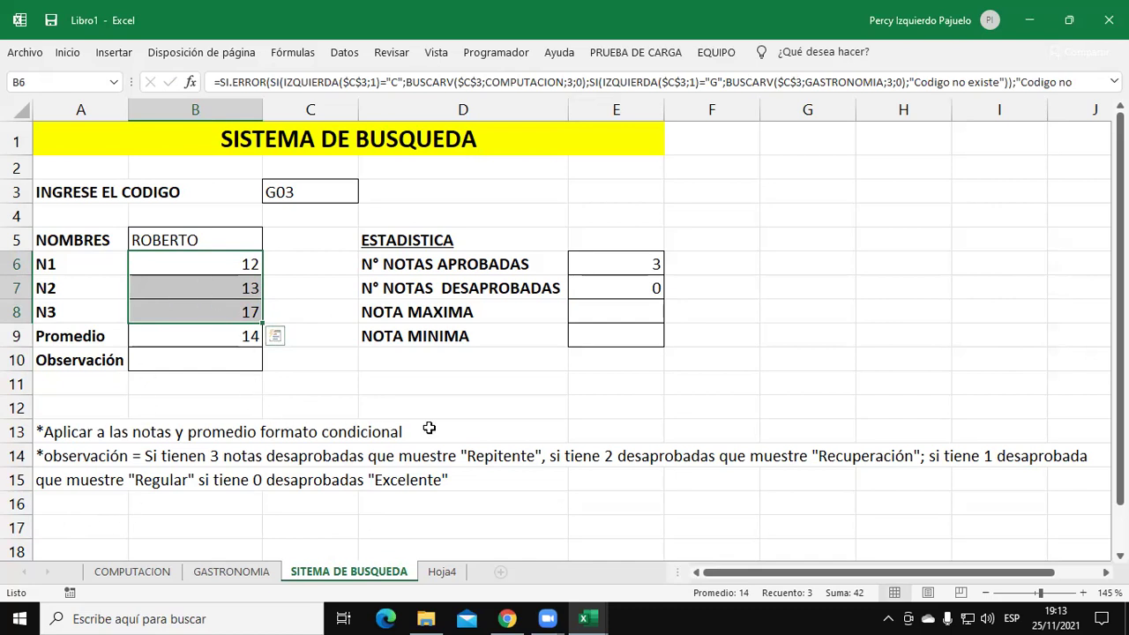
click(458, 431)
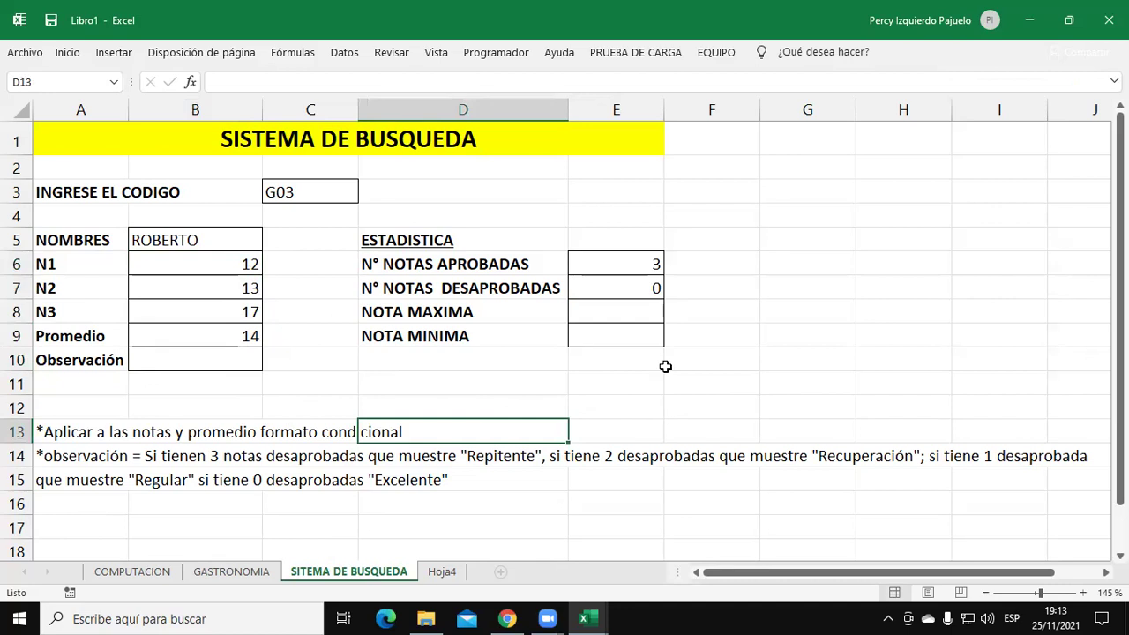
click(627, 259)
double_click(627, 259)
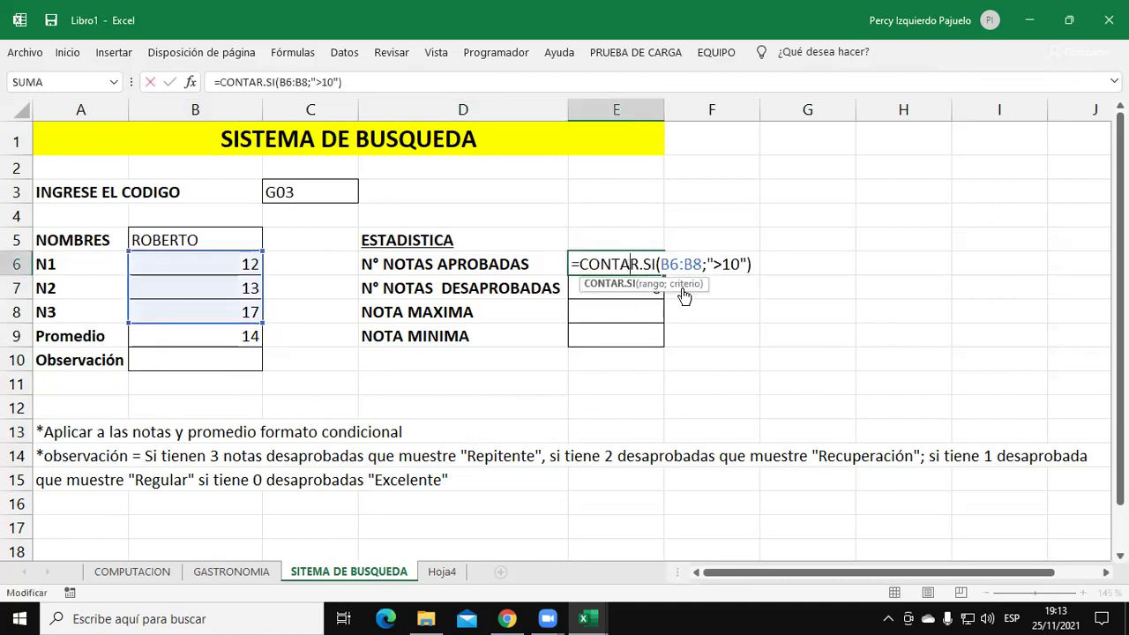
click(754, 267)
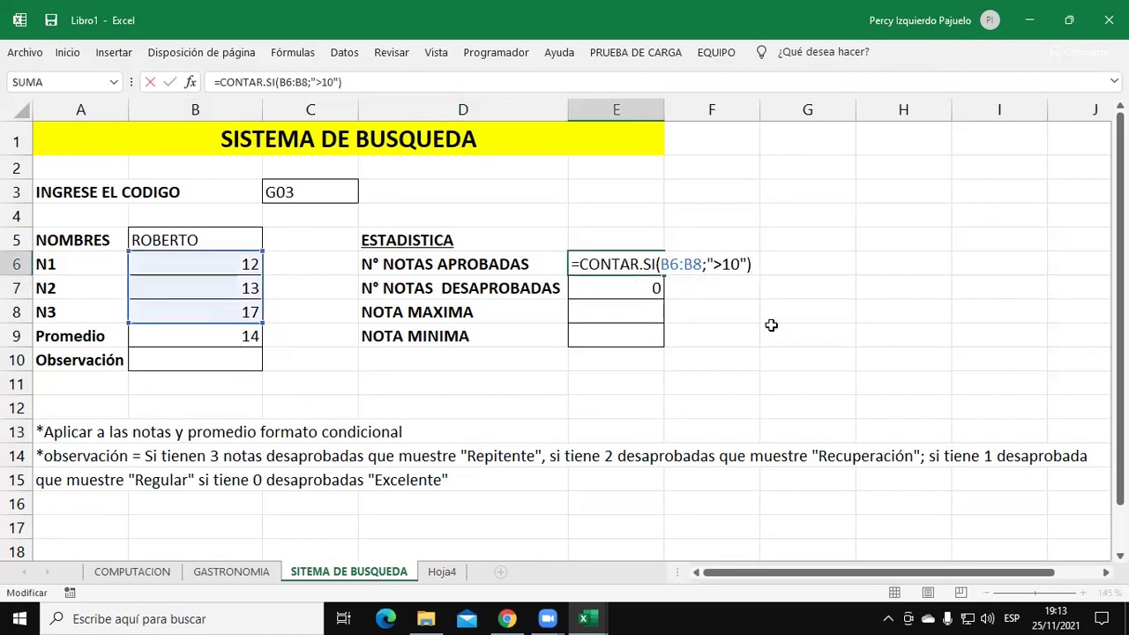
key(Return)
click(650, 261)
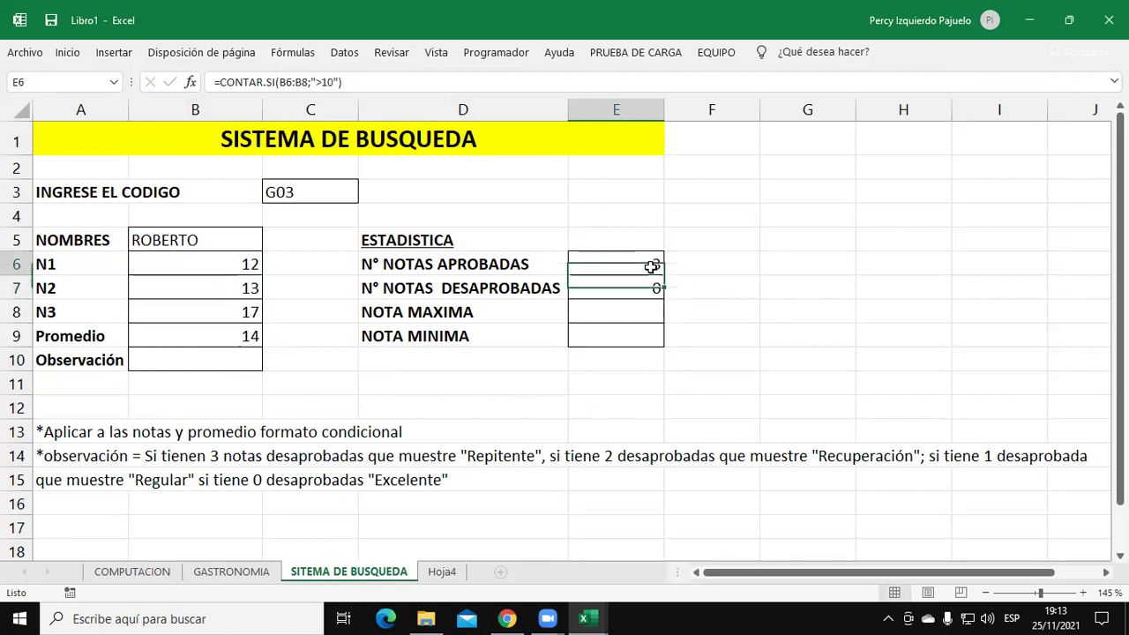
double_click(650, 261)
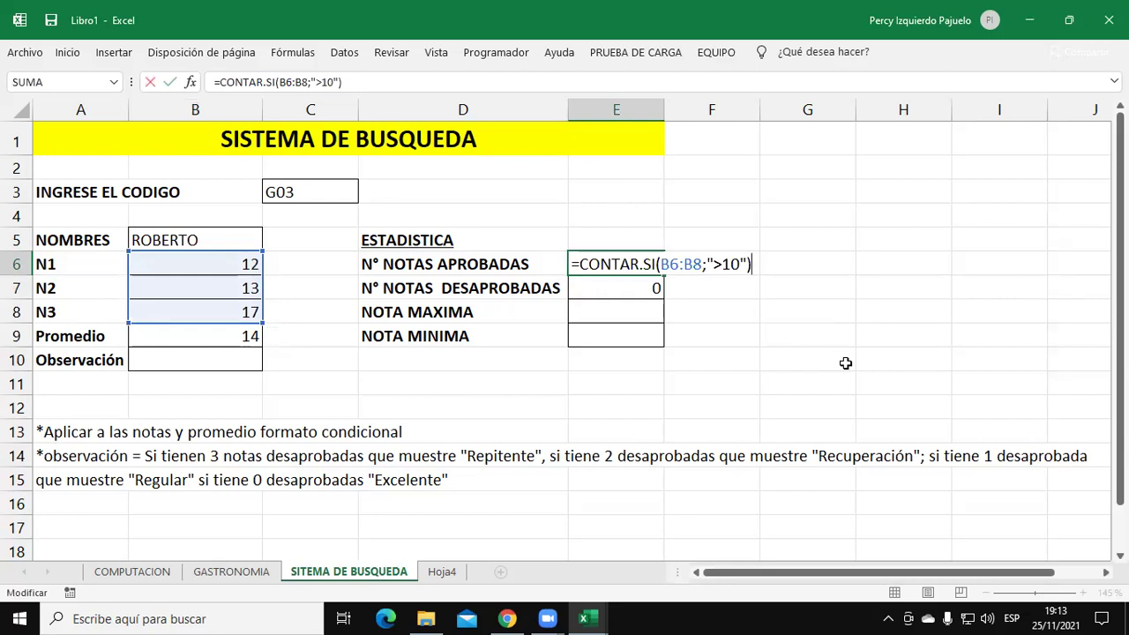
key(Return)
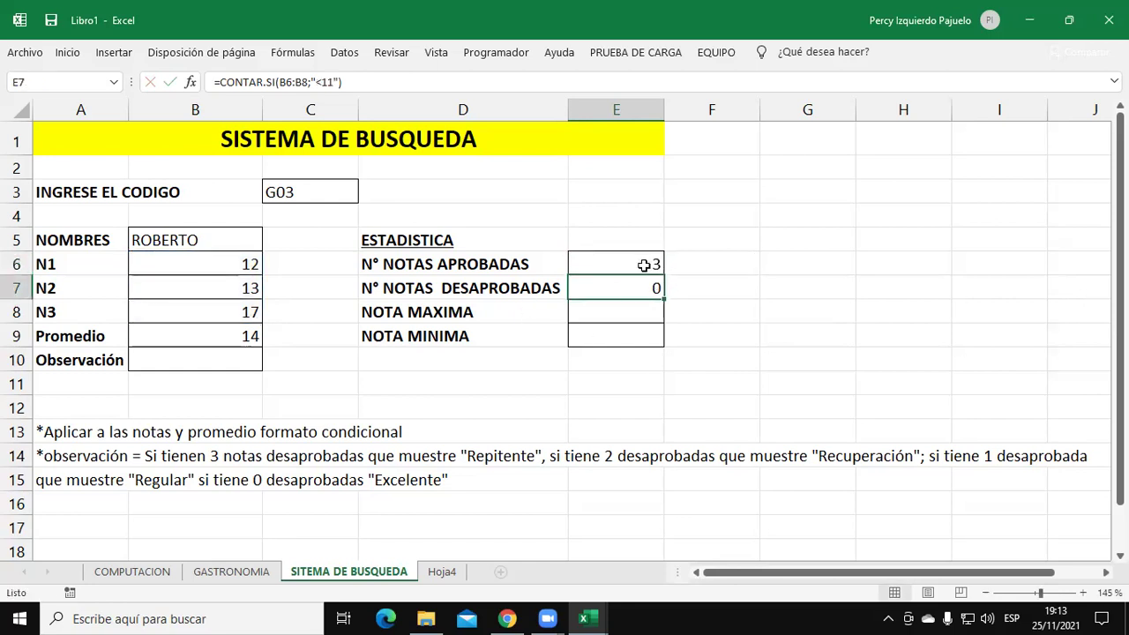
- Compare the grades looked up for G03 with its row in the GASTRONOMIA sheet and recheck the E6 count formula
drag(218, 263, 235, 313)
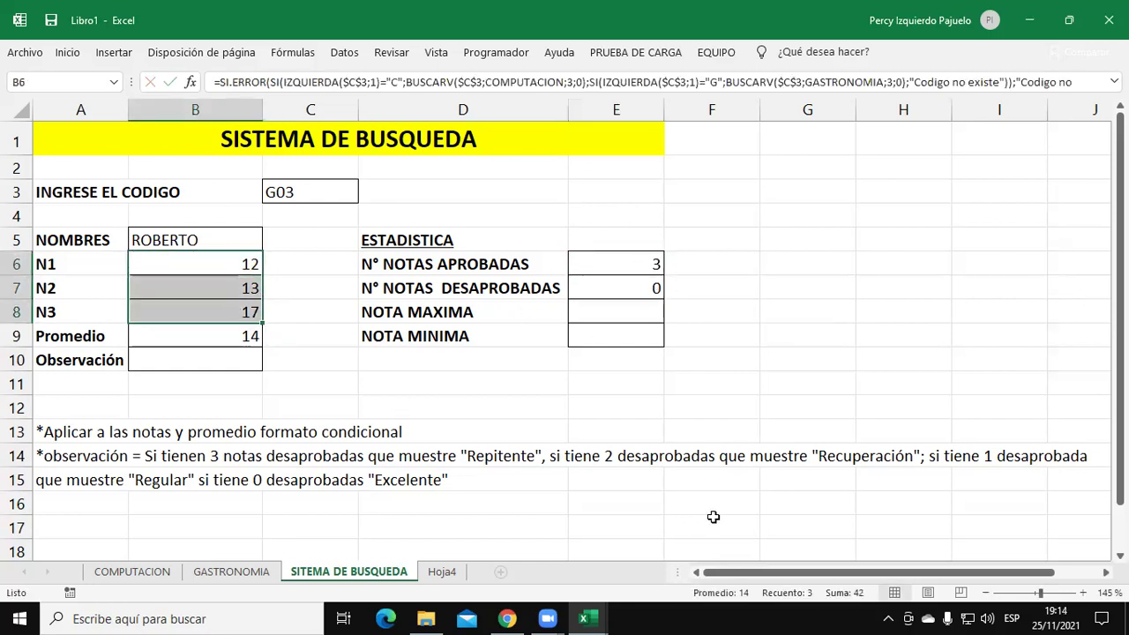
click(323, 188)
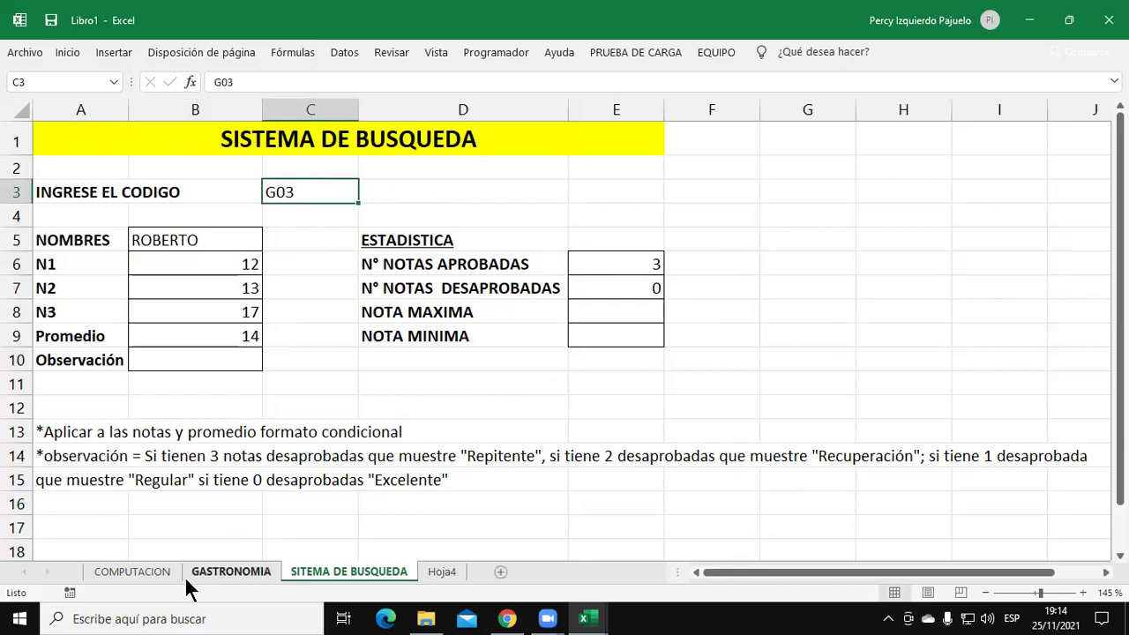
click(221, 571)
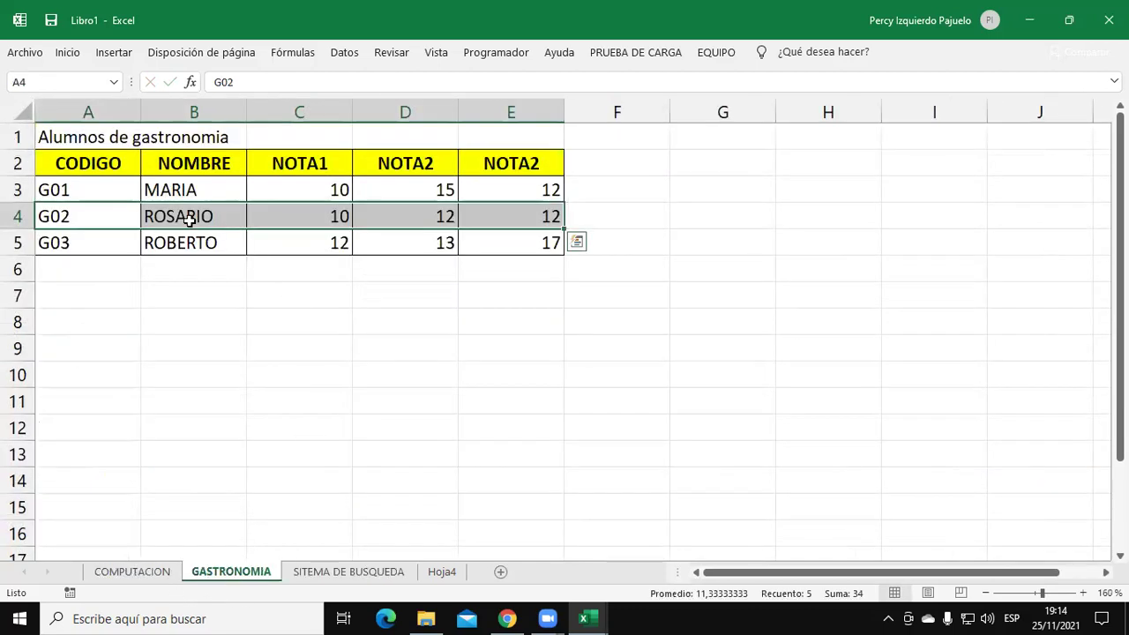
drag(303, 245, 529, 244)
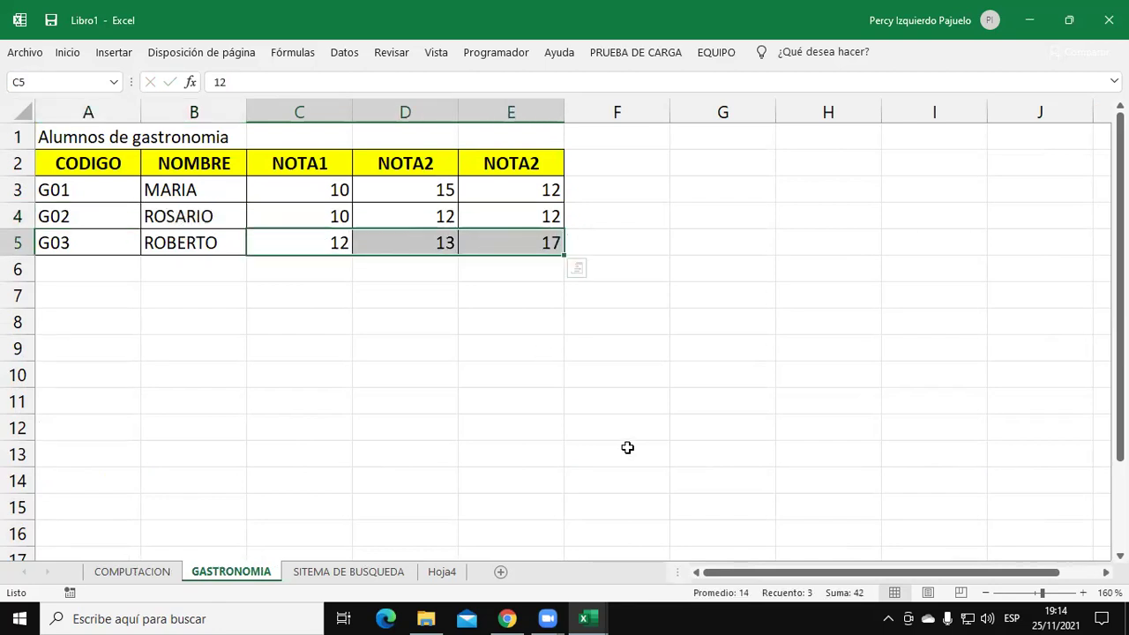
click(382, 571)
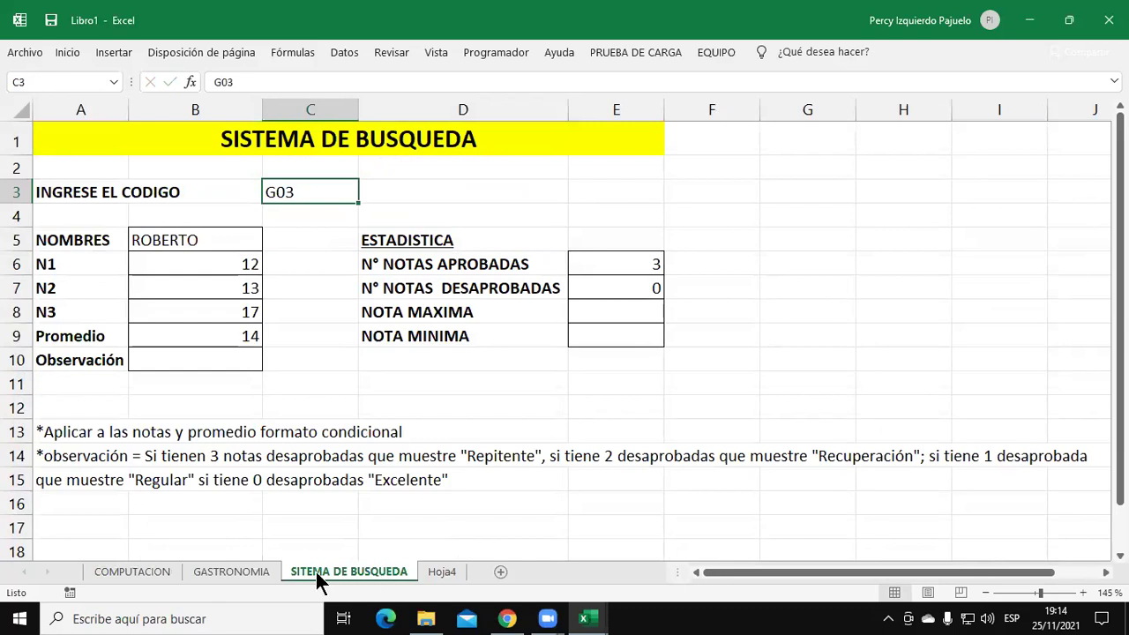
click(633, 264)
double_click(649, 270)
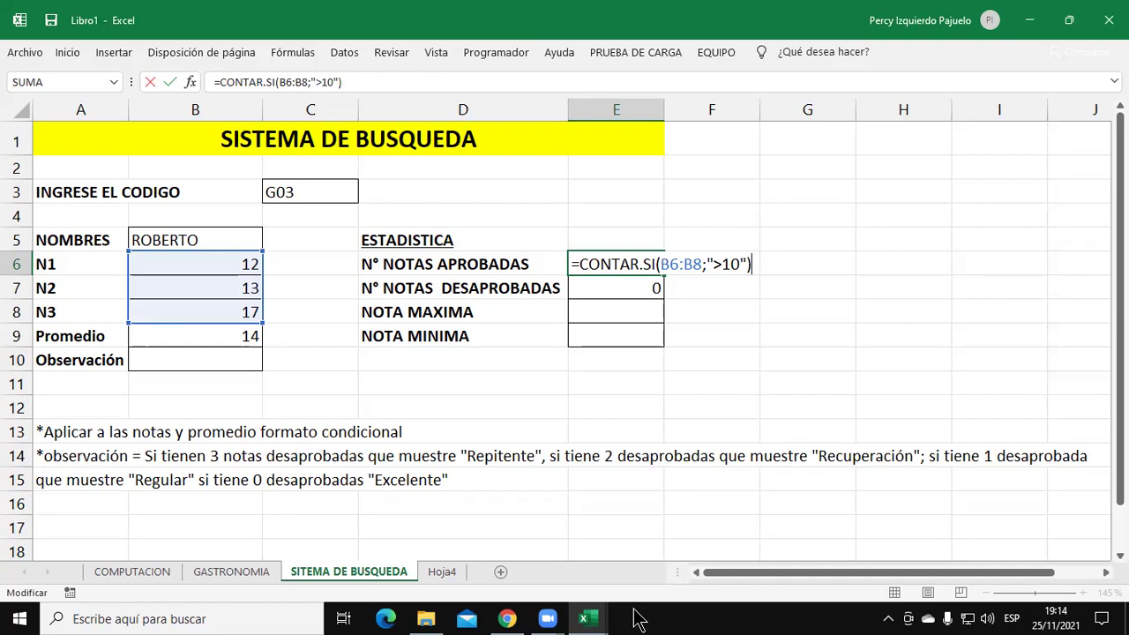
key(Return)
key(Return)
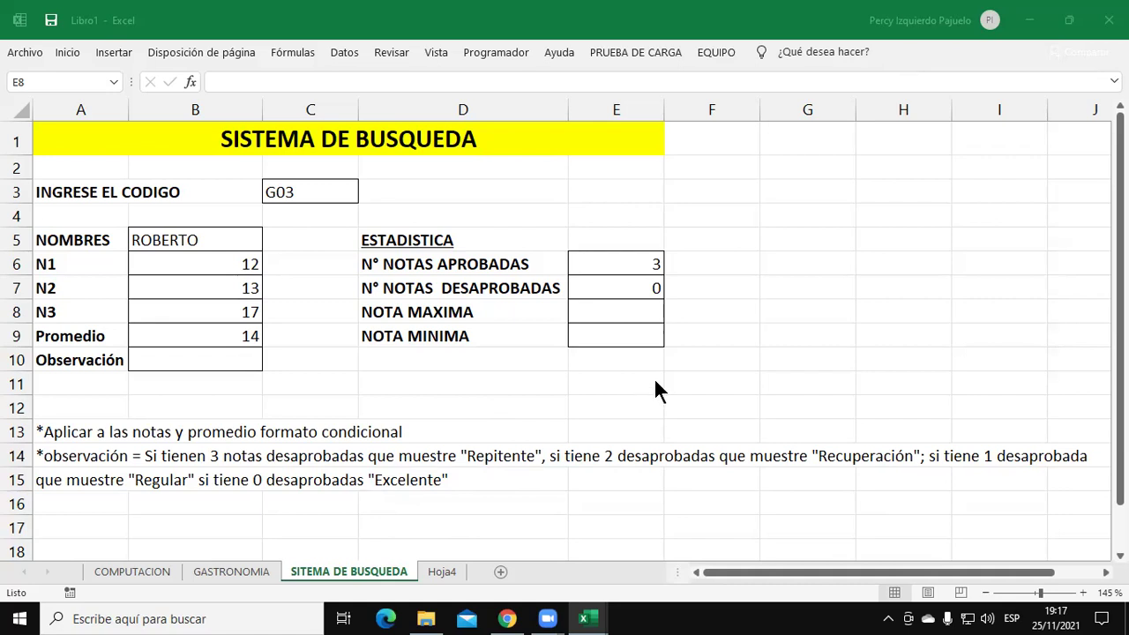
- Enter =SI(E7=3;"REPITENTE";SI(E7=2;"RECUPERACION";SI(E7=1;"REGULAR";"EXCELENTE"))) in B10 for the observation and check its nested conditions
click(215, 365)
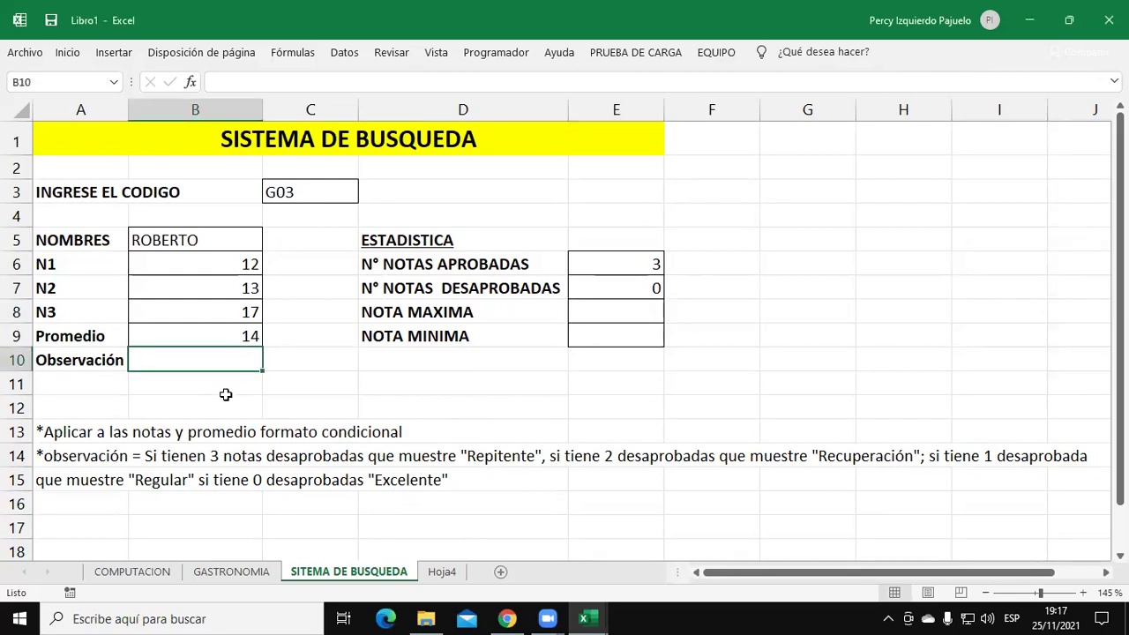
text(=SI(E7=3;"REPITENTE";SI(E7=2;"RECUPERACION";SI(E7=1;"REGULAR";"EXCELENTE"))))
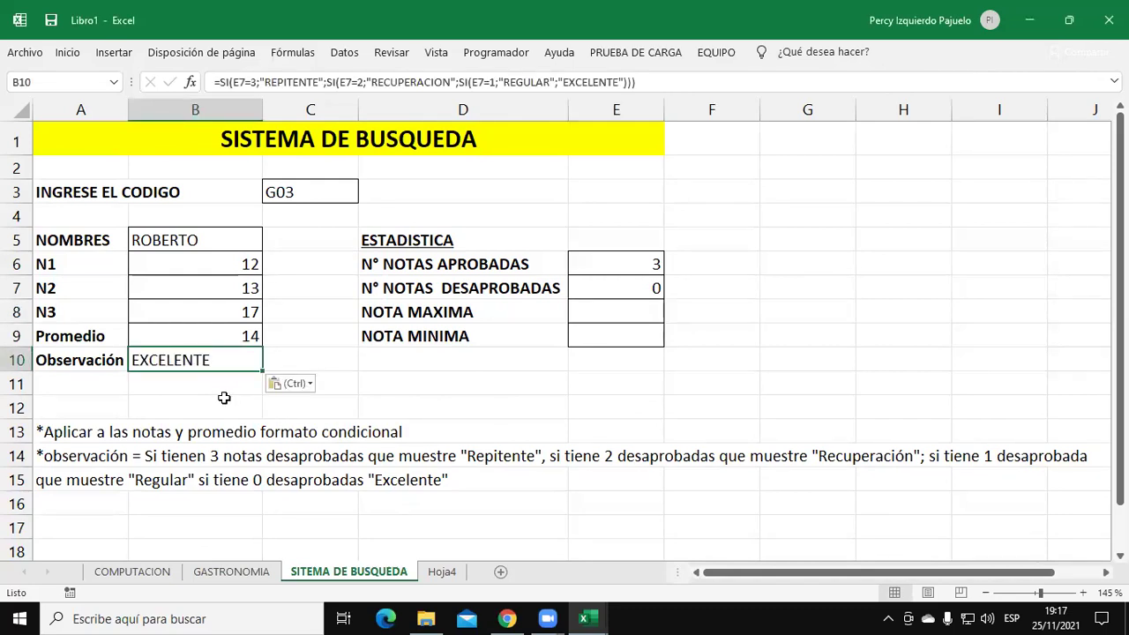
double_click(222, 359)
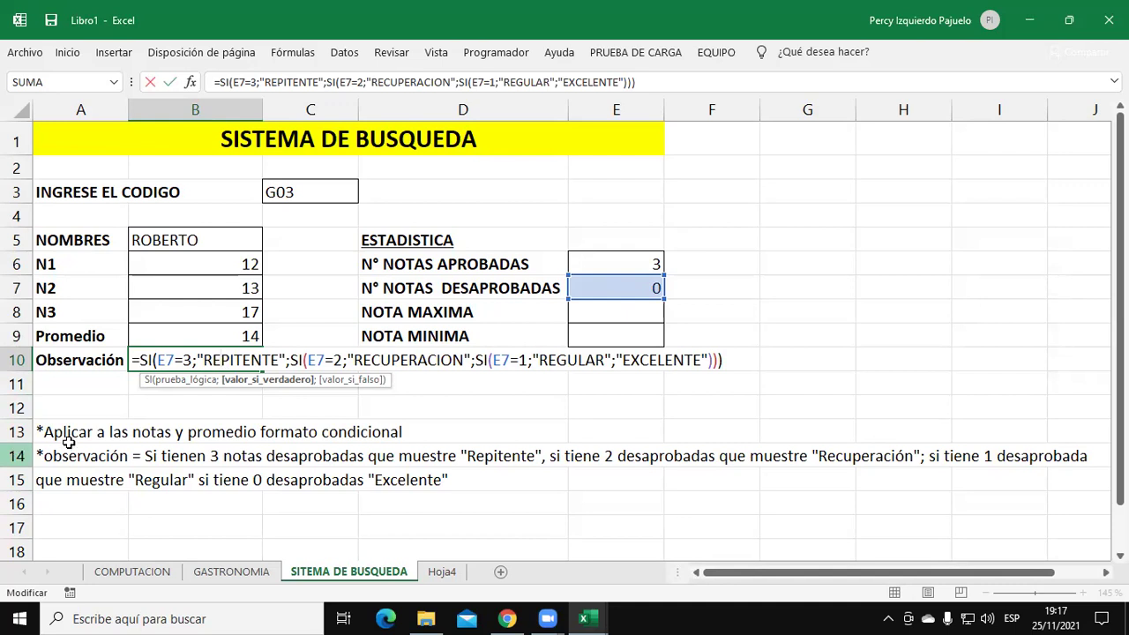
drag(204, 357, 262, 360)
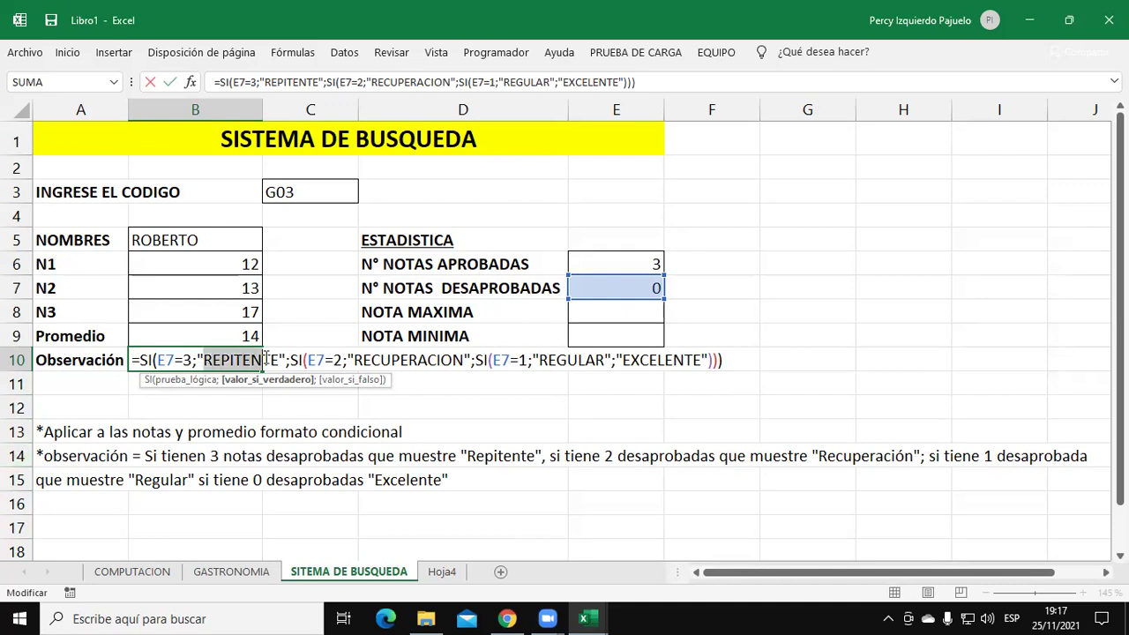
drag(346, 360, 458, 362)
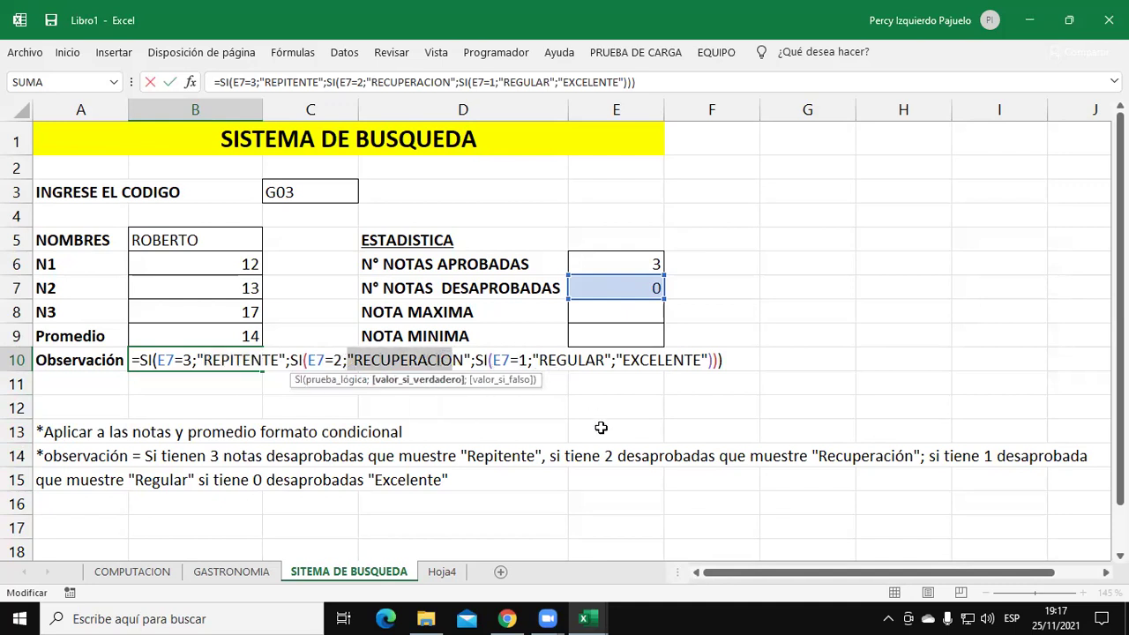
click(740, 360)
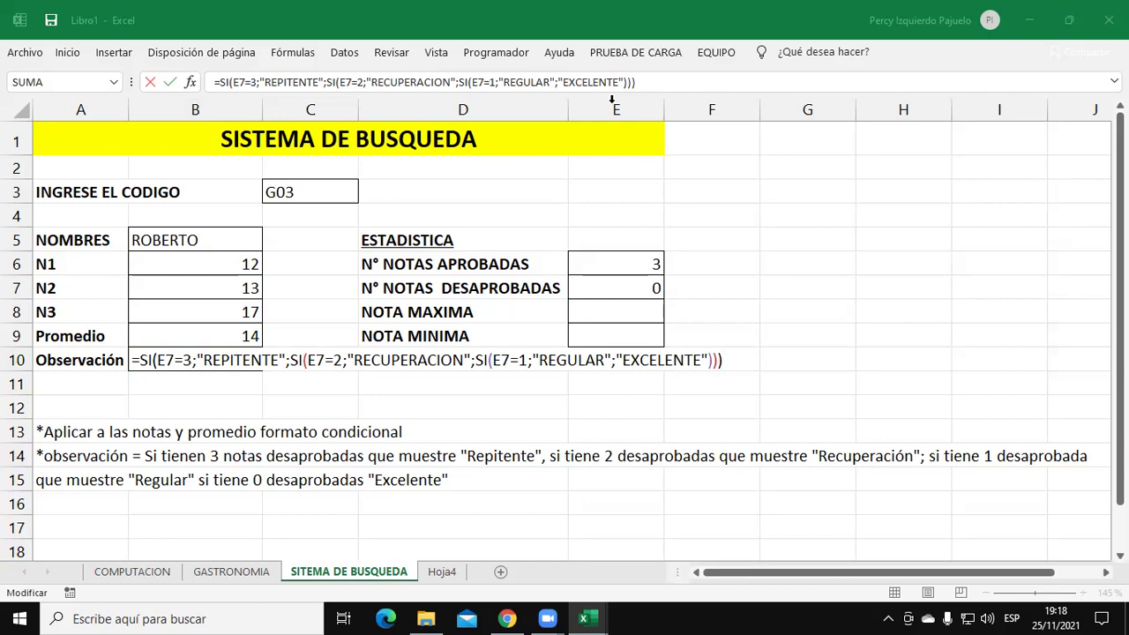
click(730, 360)
key(Return)
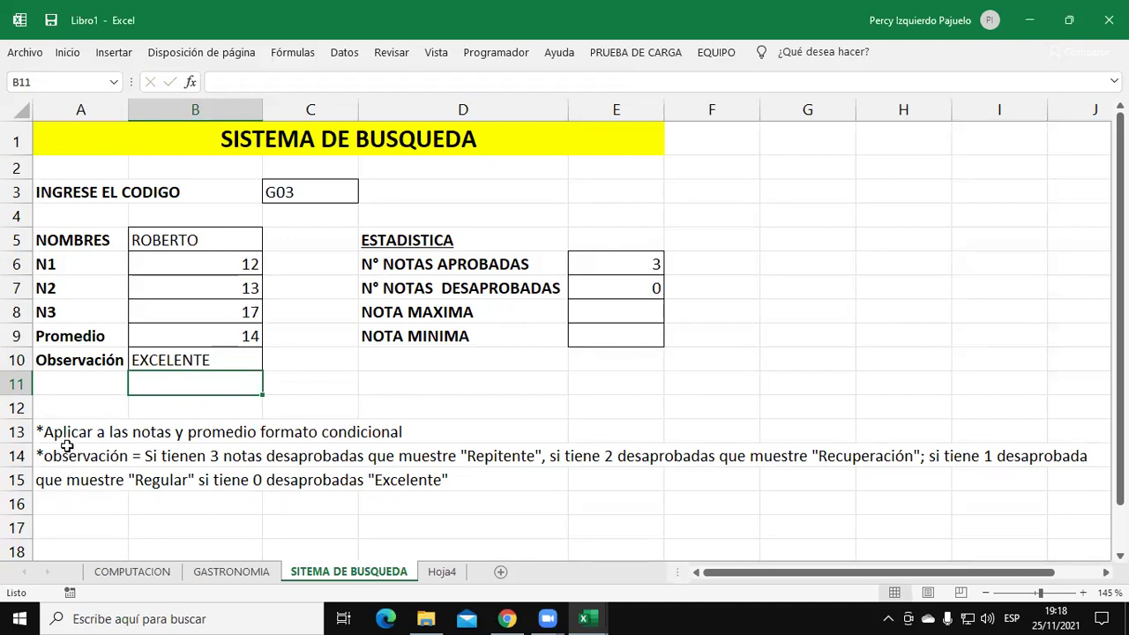
- Reread the conditional formatting note in row 13 and keep the ribbon expanded with the home commands
drag(67, 431, 384, 431)
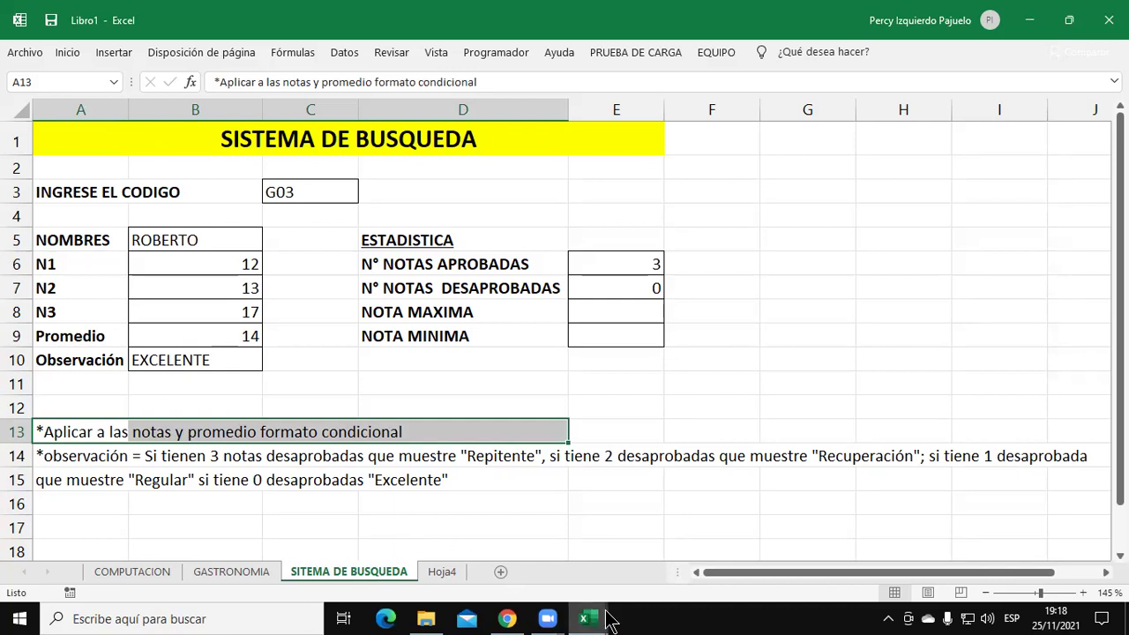
mouse_move(607, 617)
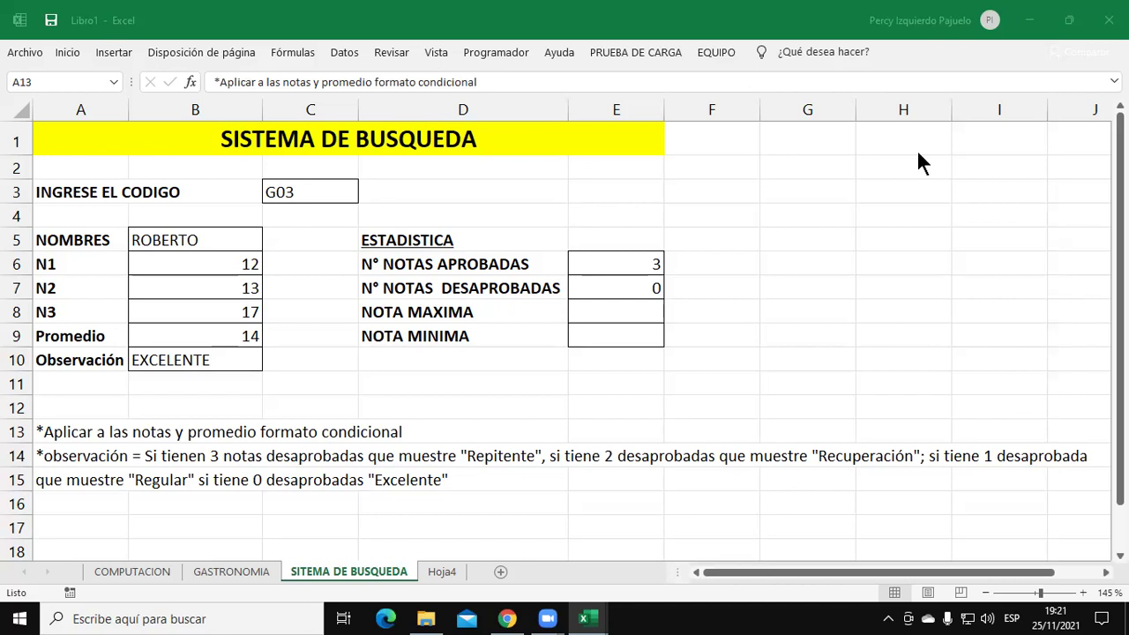
click(317, 328)
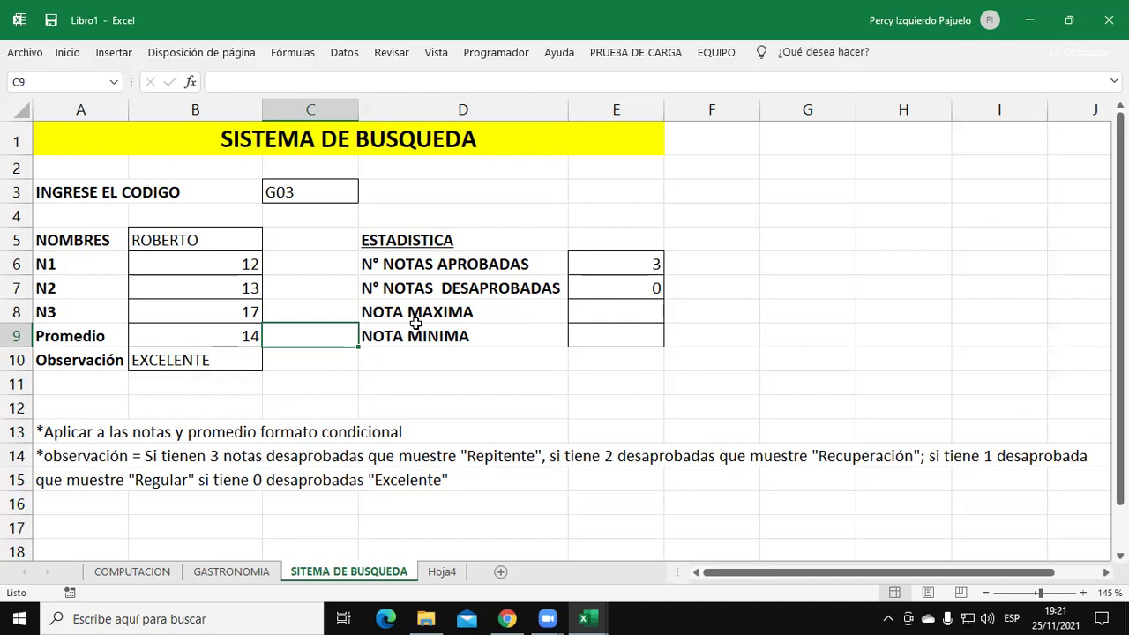
double_click(75, 51)
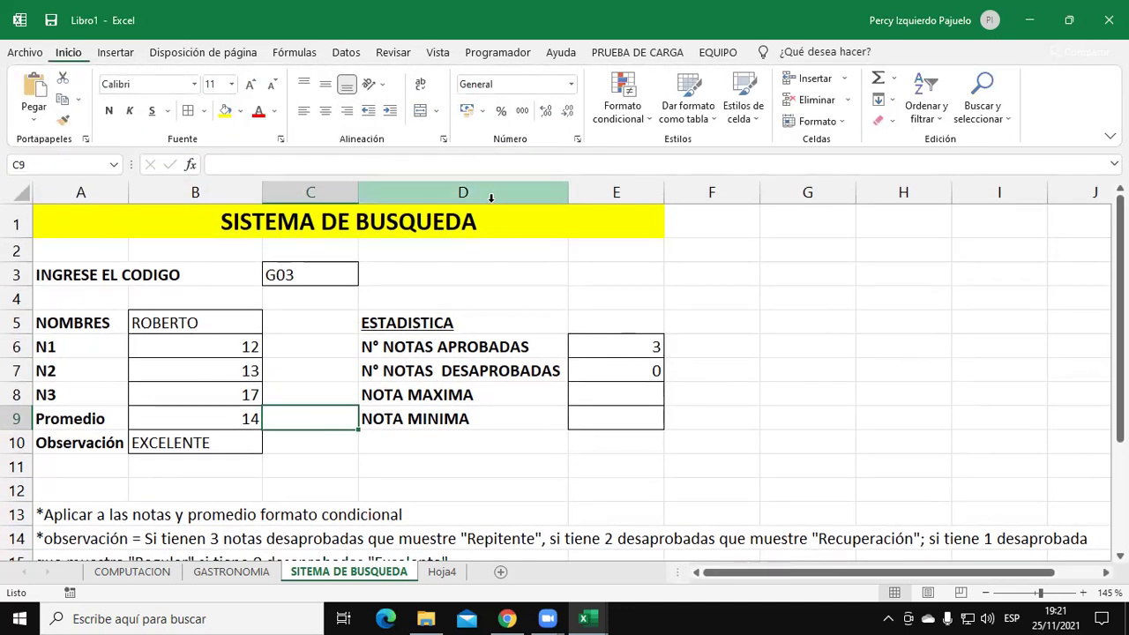
click(239, 347)
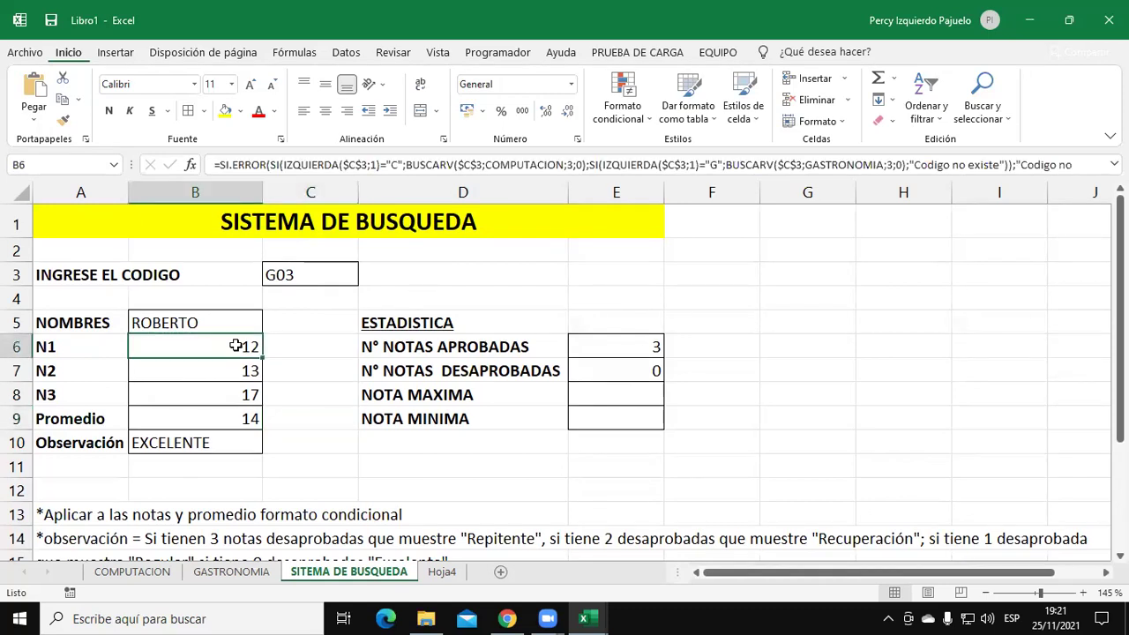
click(275, 112)
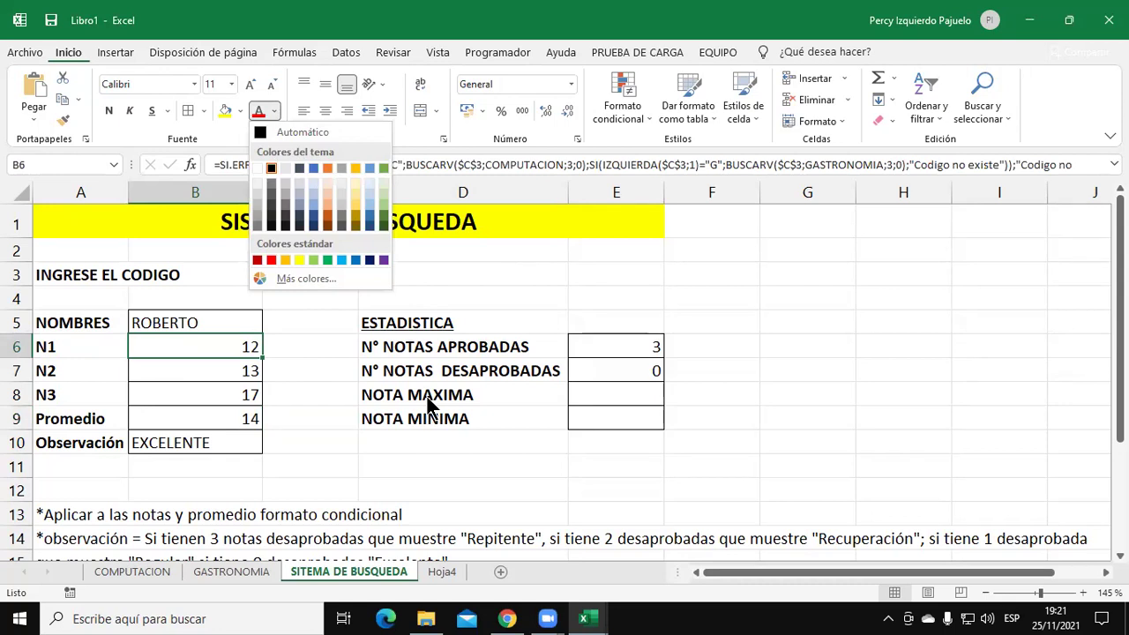
click(802, 348)
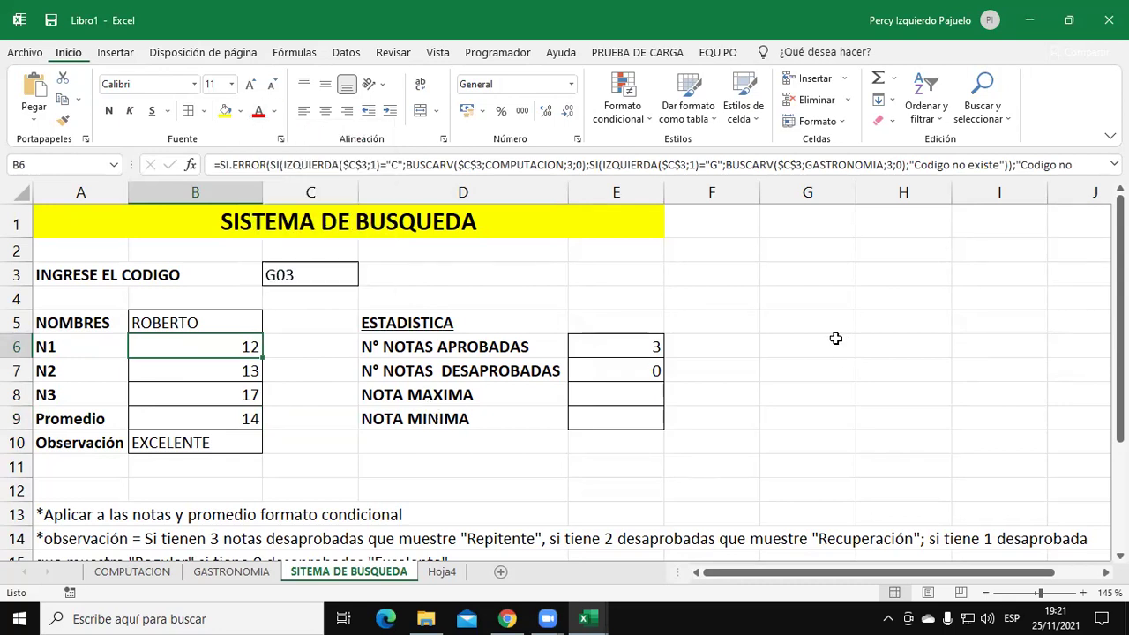
click(322, 355)
click(308, 316)
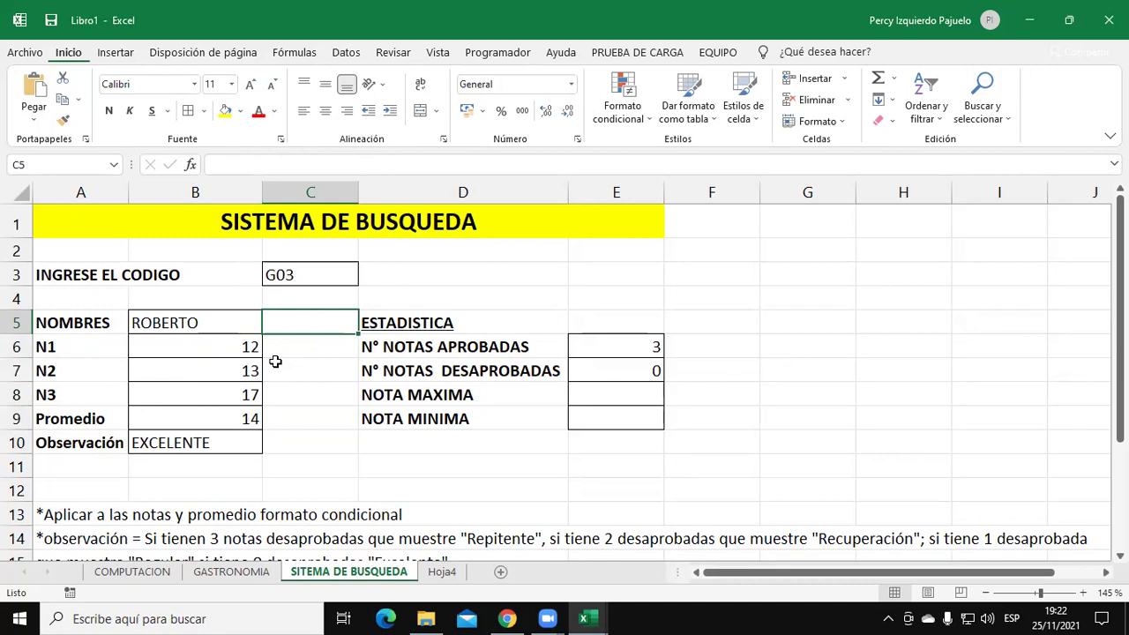
- Review the grades in B6:B8 together with the conditional formatting and observation notes in rows 13 to 15
drag(235, 347, 244, 394)
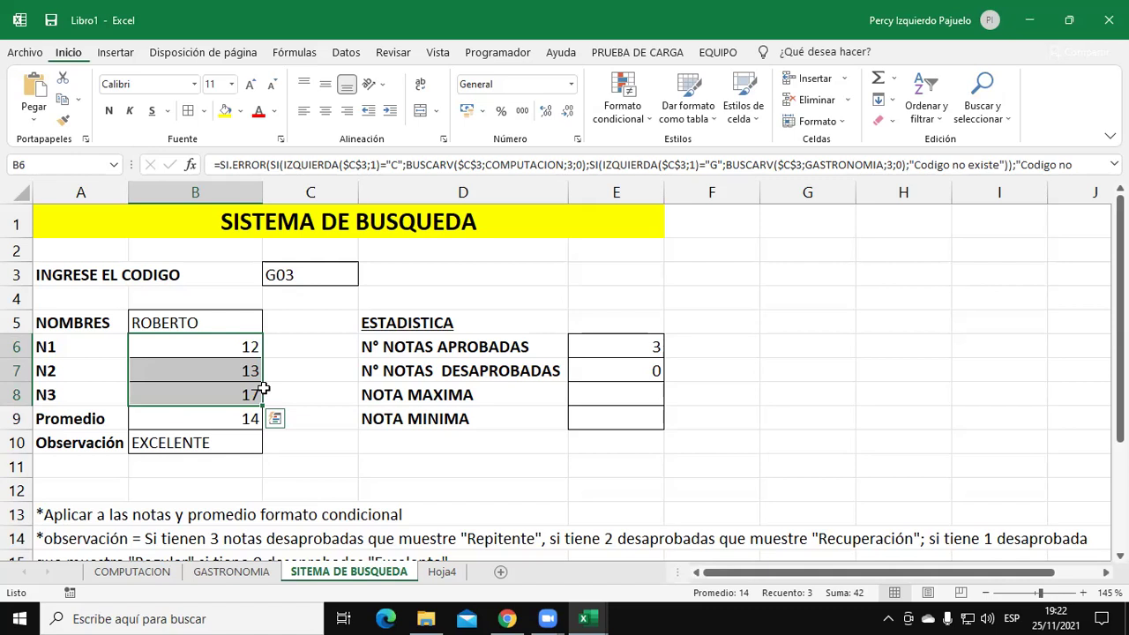
drag(282, 378, 302, 390)
drag(241, 346, 227, 401)
scroll(322, 384, down, 1)
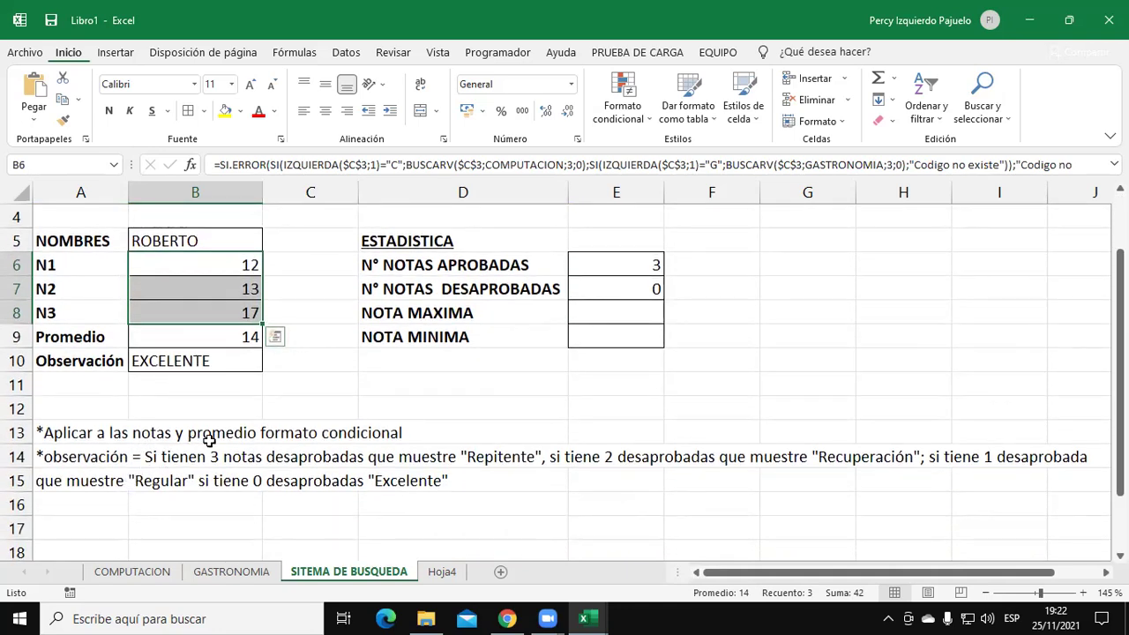
scroll(320, 433, up, 1)
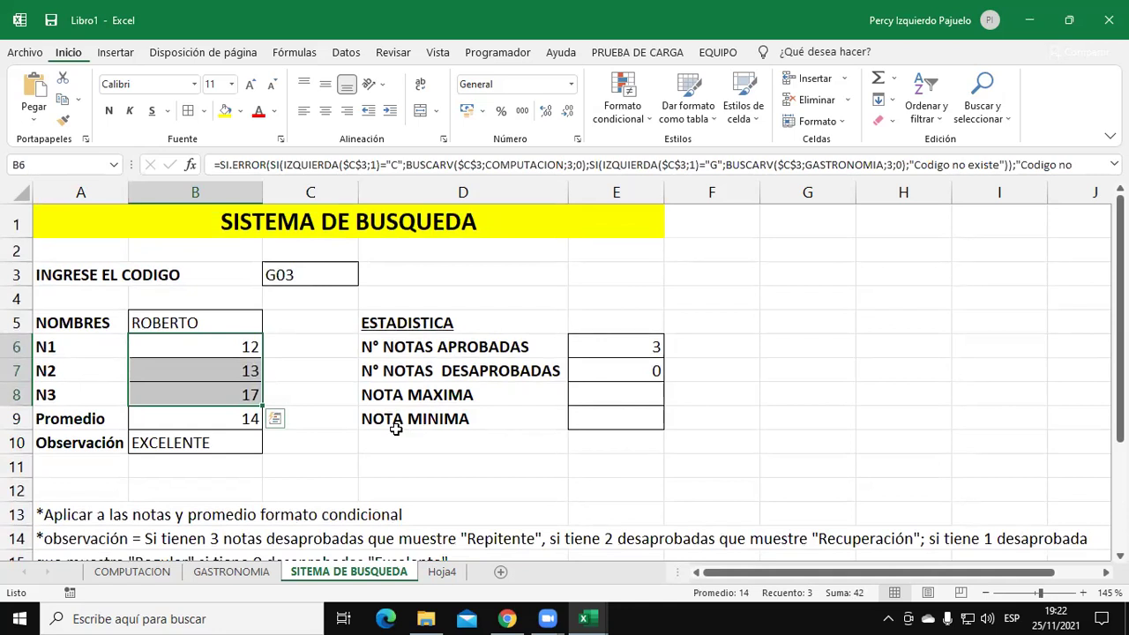
click(326, 353)
drag(249, 349, 236, 393)
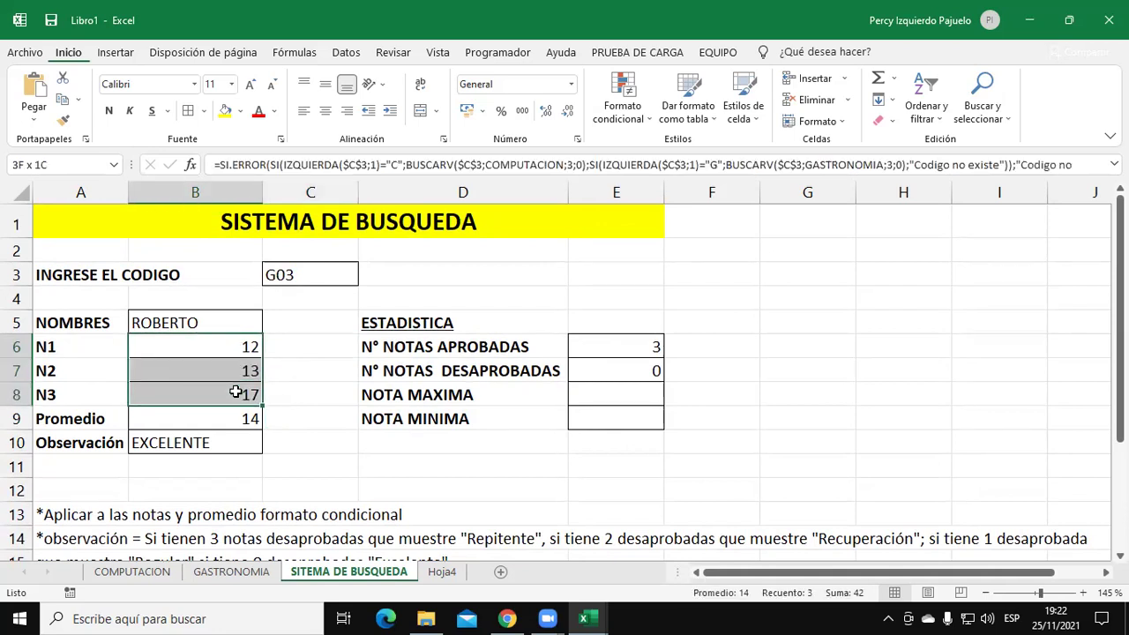
- Start a greater-than highlight rule on B6:B9 with threshold 10 and choose a custom format for it
drag(178, 346, 213, 423)
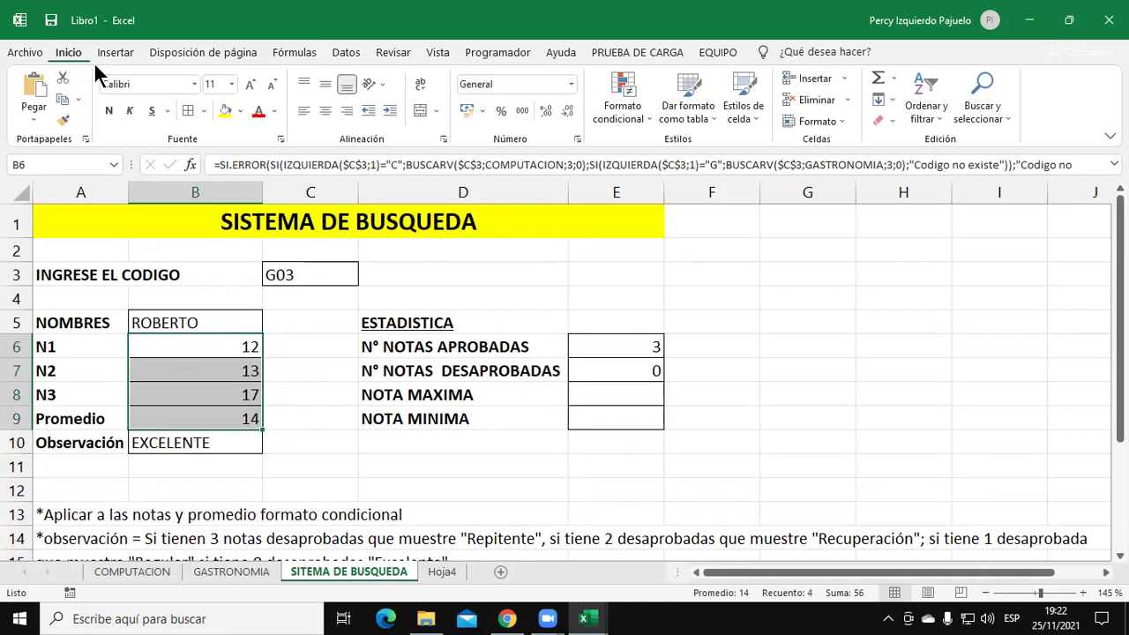
click(620, 115)
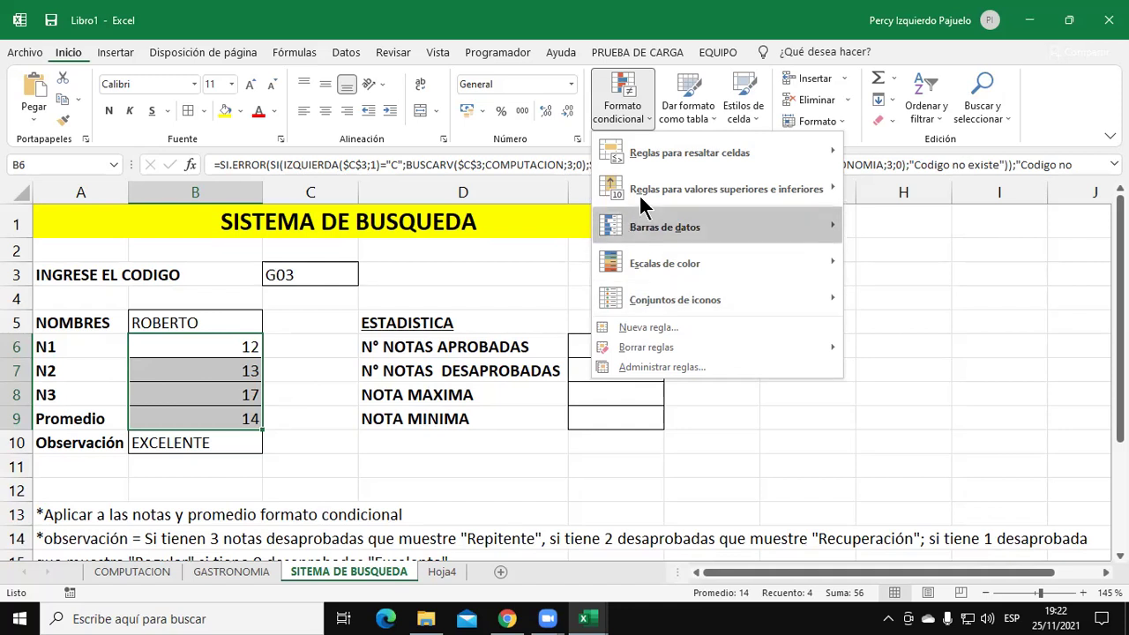
mouse_move(665, 160)
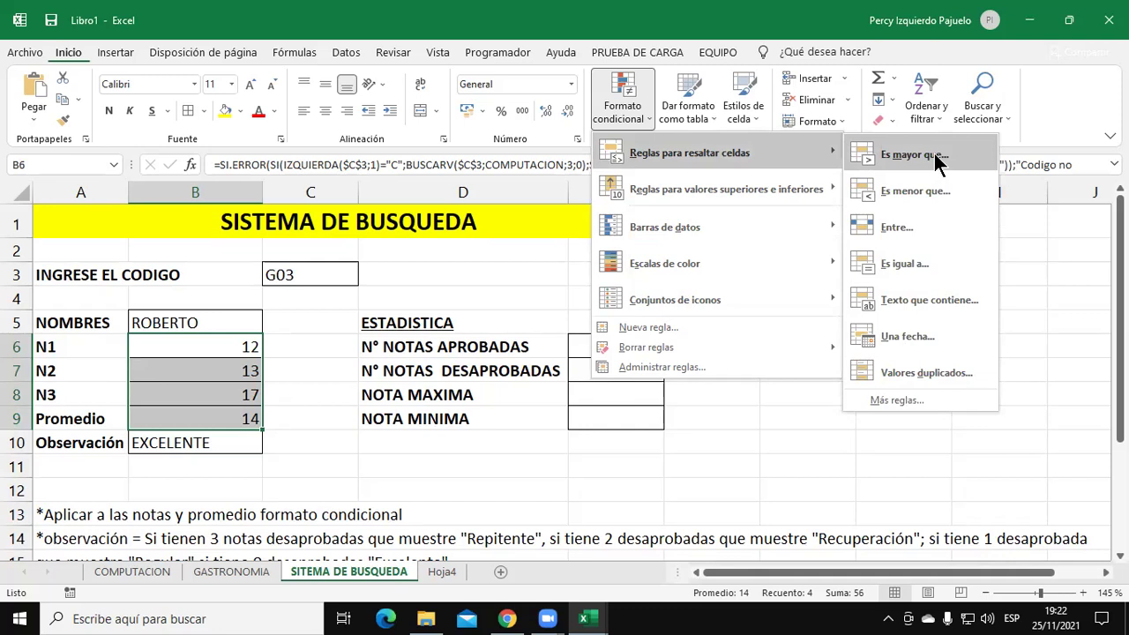
click(936, 156)
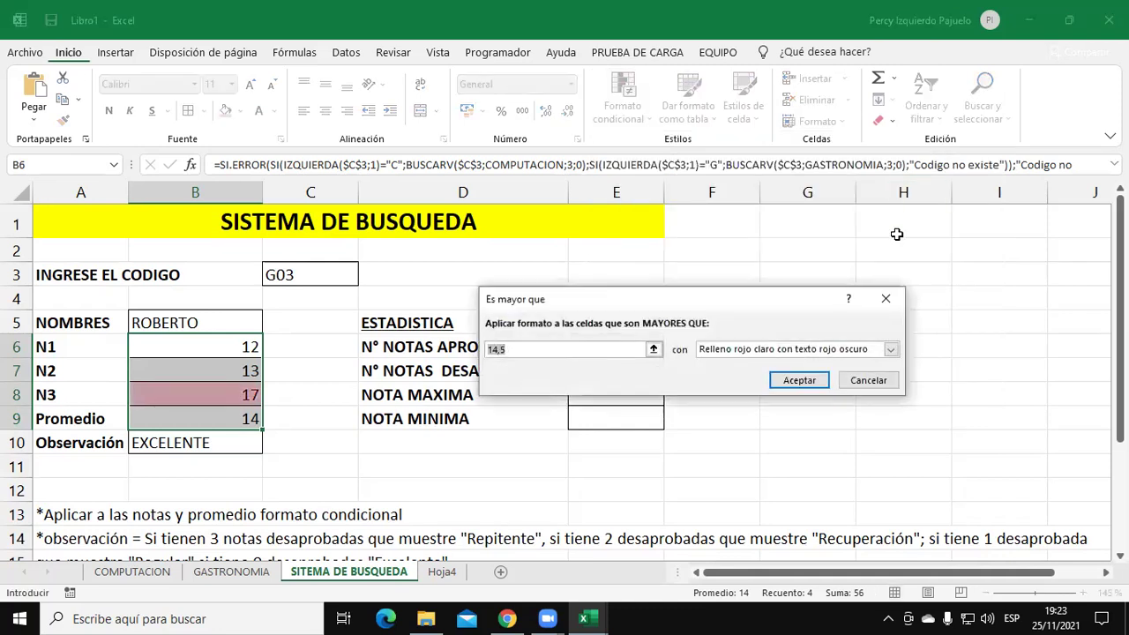
text(0)
key(BackSpace)
text(10)
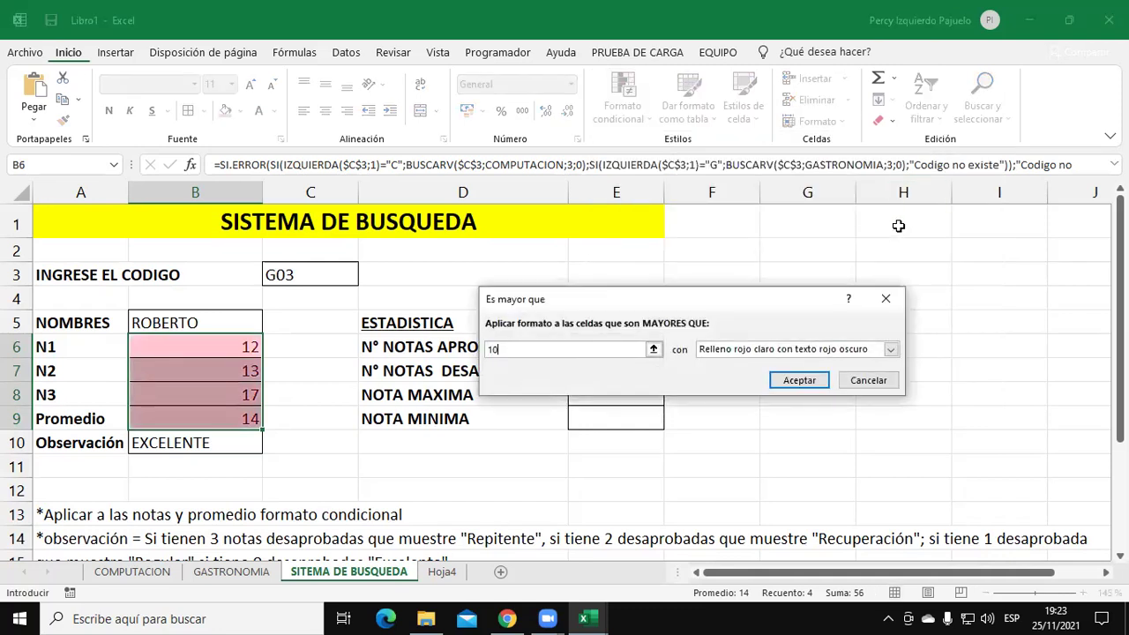
click(895, 348)
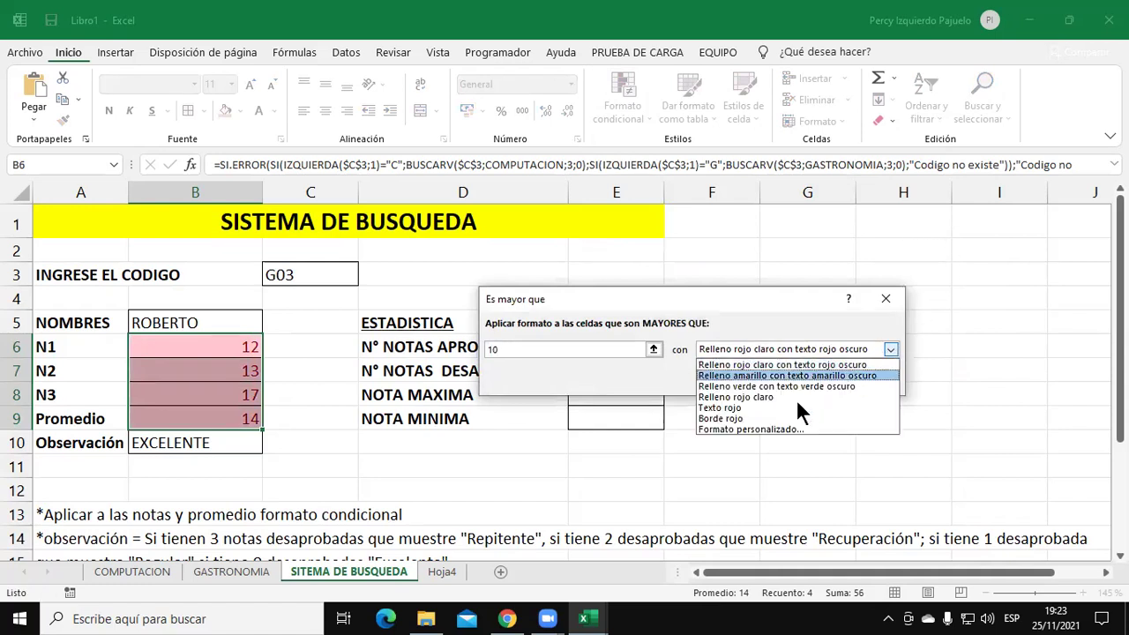
click(752, 428)
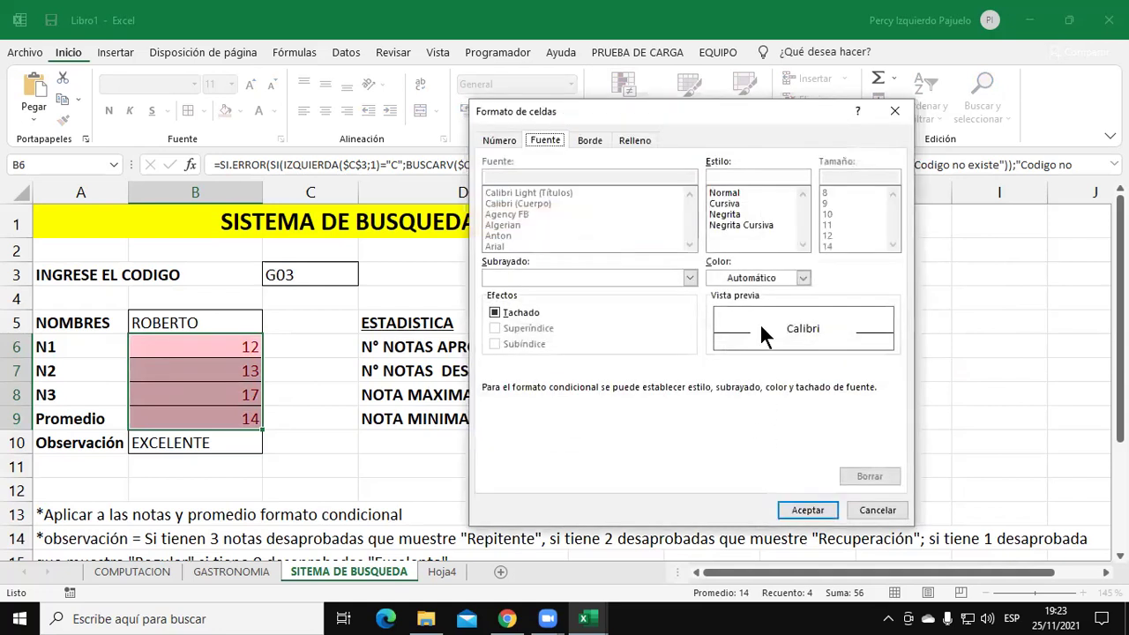
- Set the custom format's font to dark blue and bold, and try the Simple underline
click(802, 278)
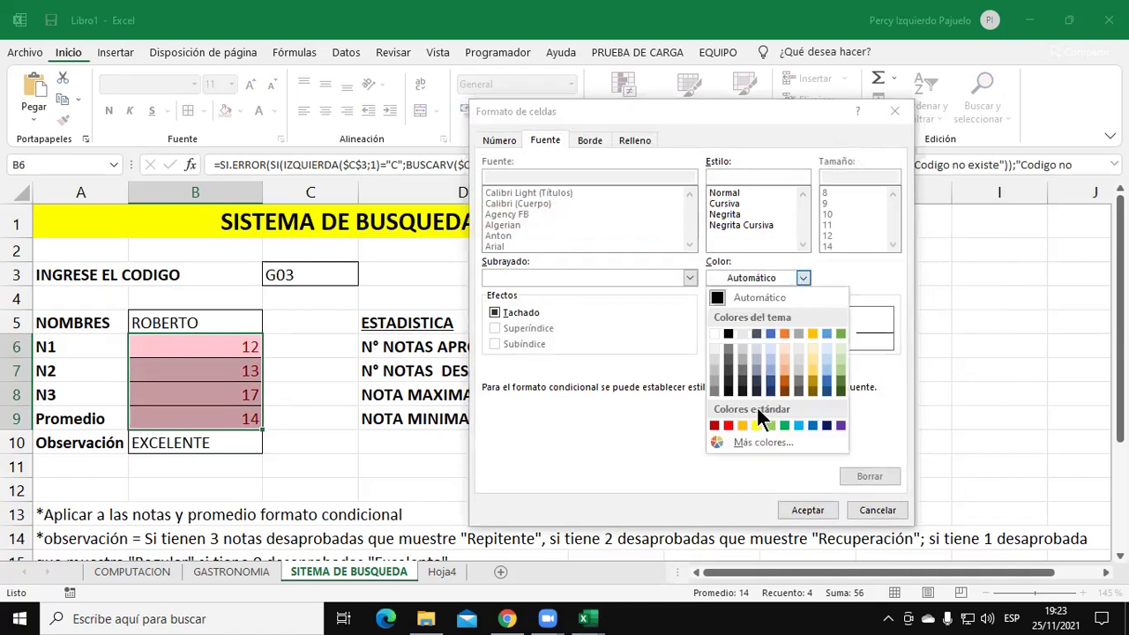
click(824, 425)
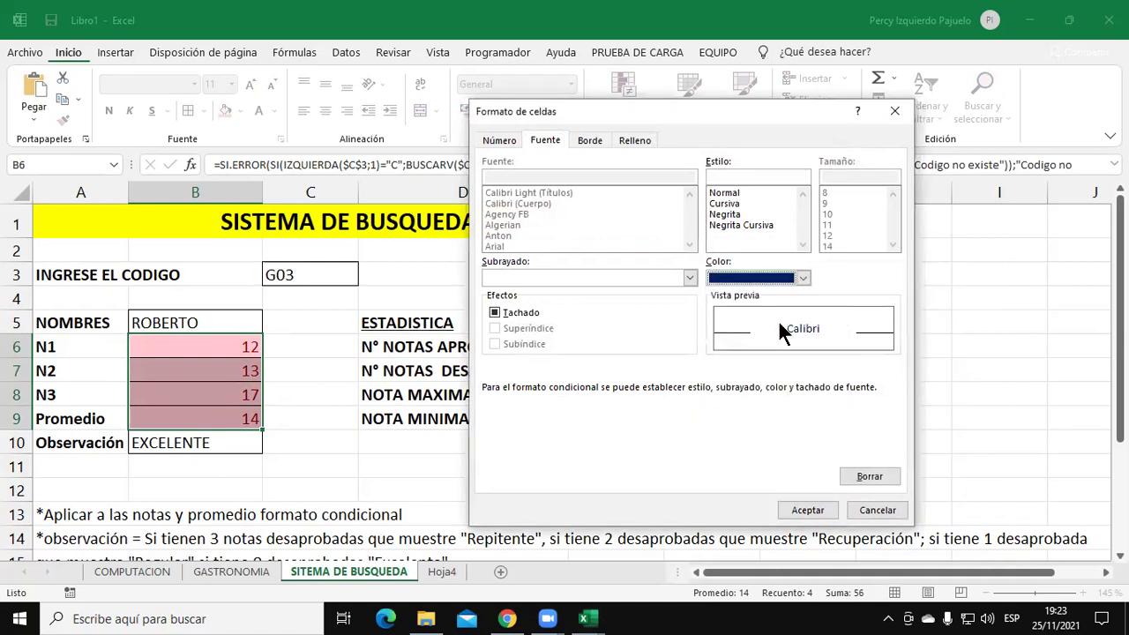
click(727, 214)
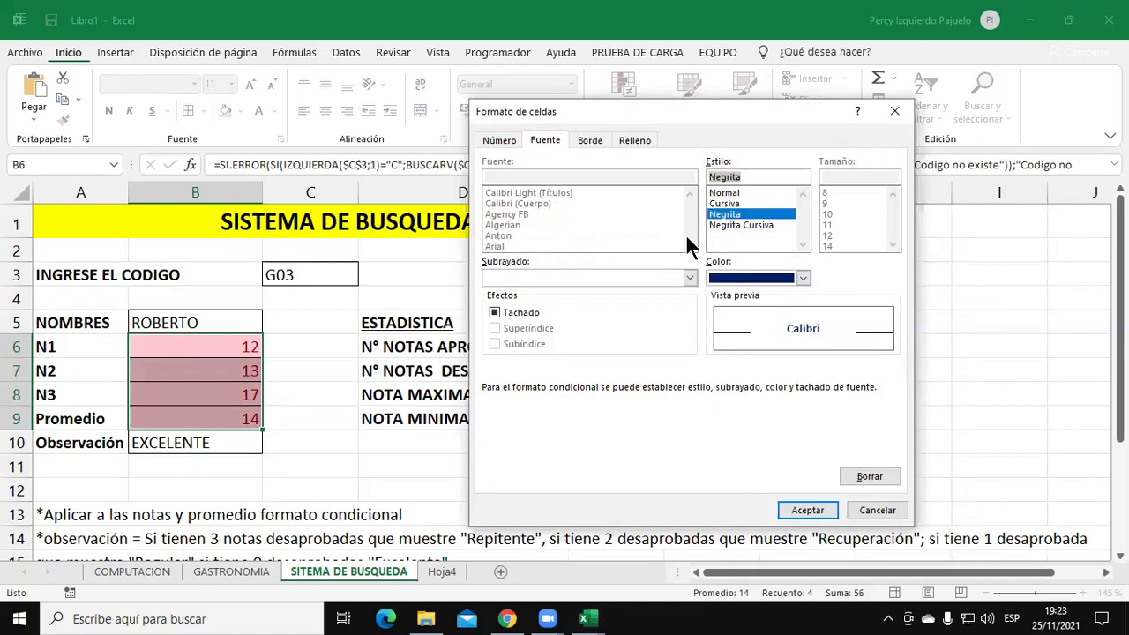
click(689, 278)
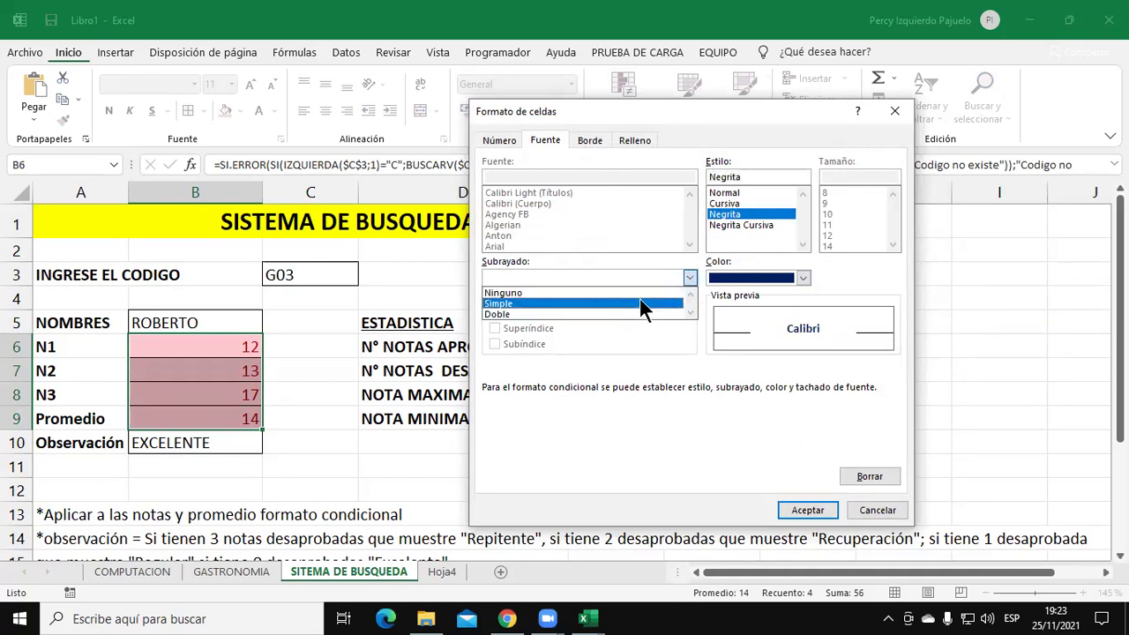
click(646, 302)
- Look through the border, fill and number format options of the custom format and return to its font settings
click(587, 139)
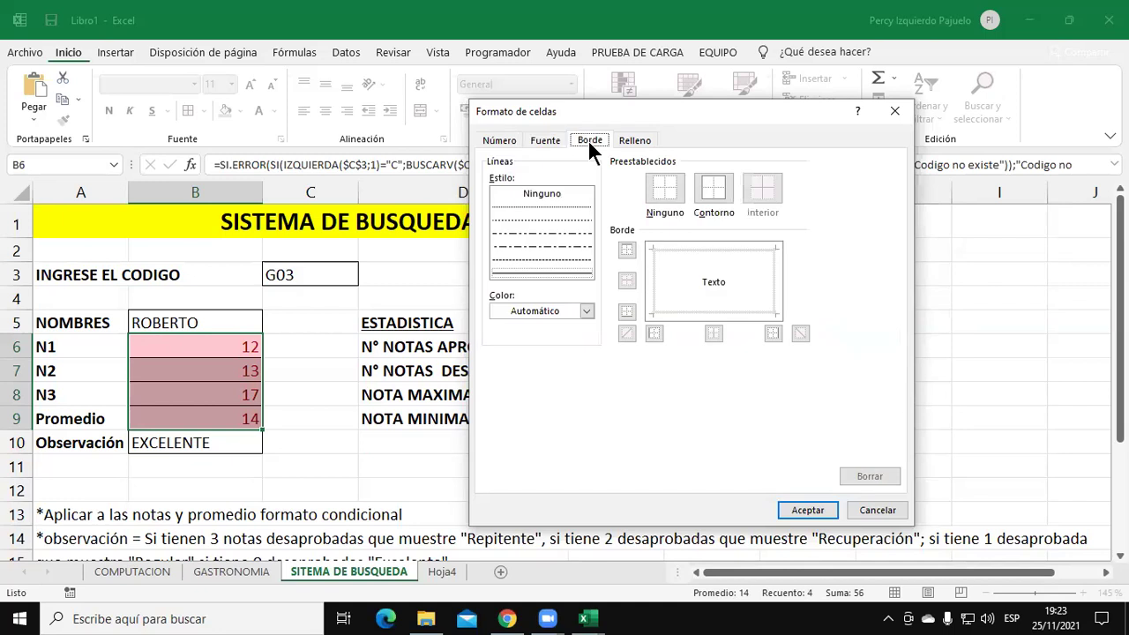
click(545, 141)
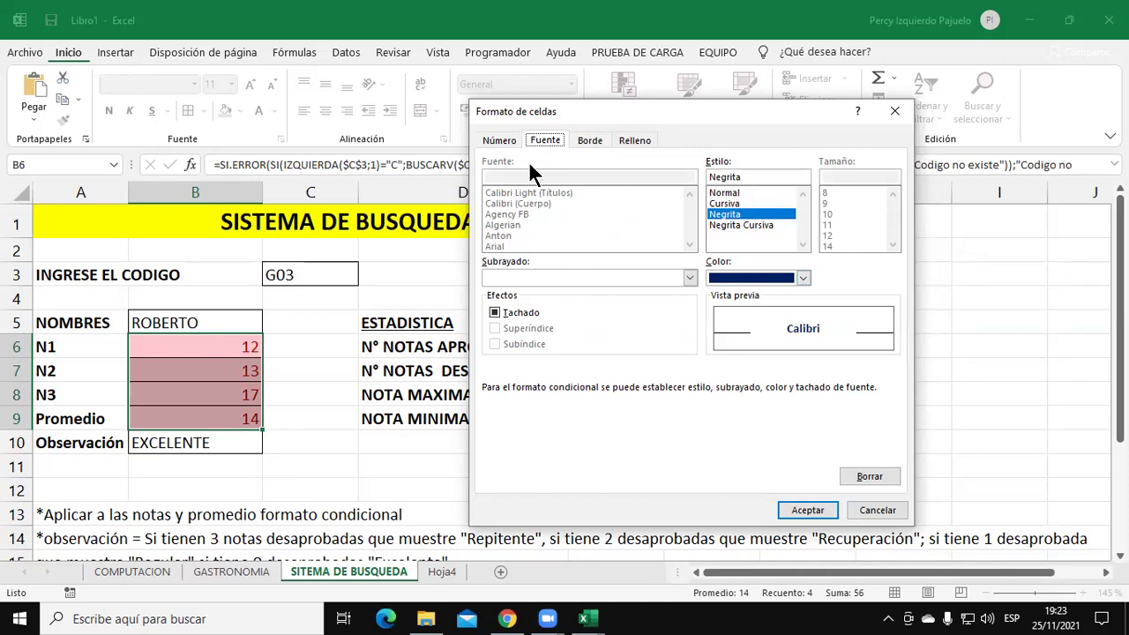
click(588, 141)
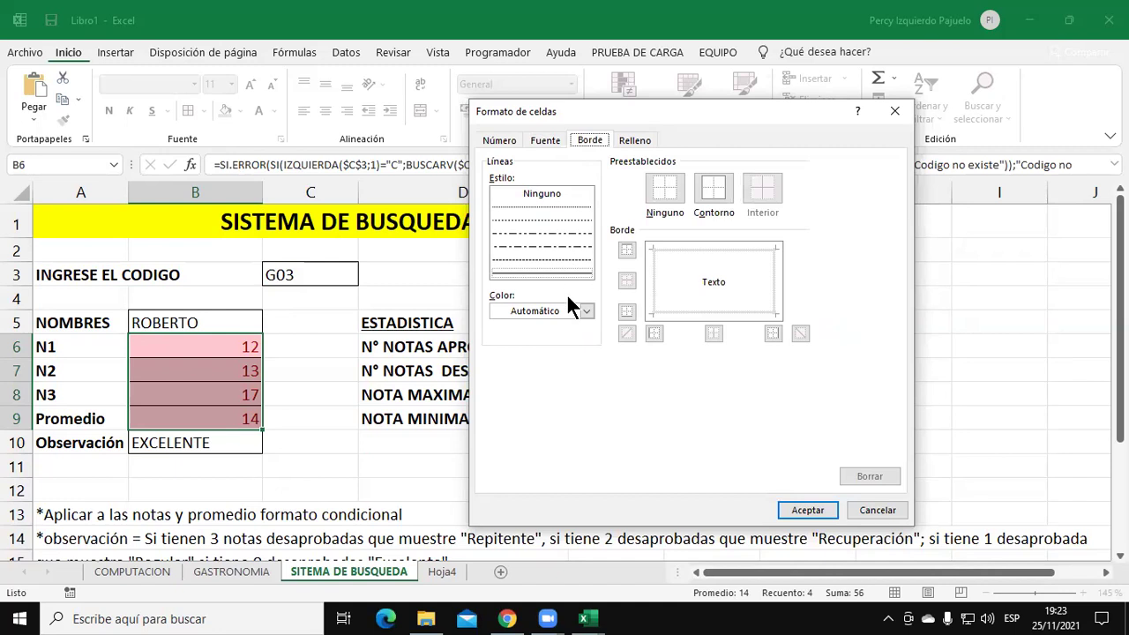
click(633, 141)
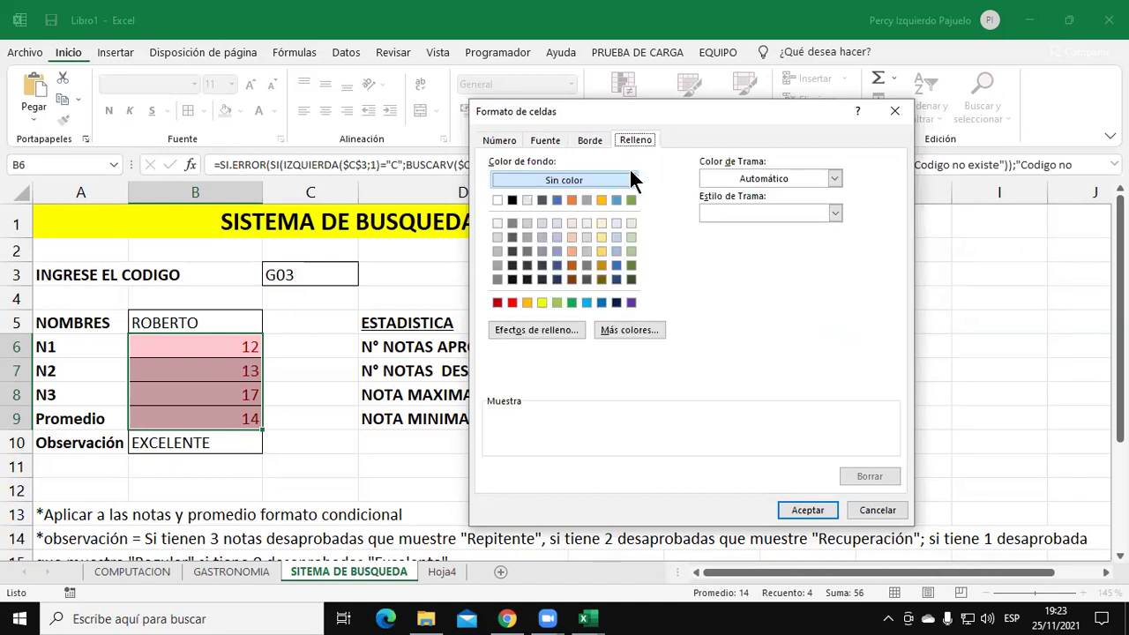
click(508, 142)
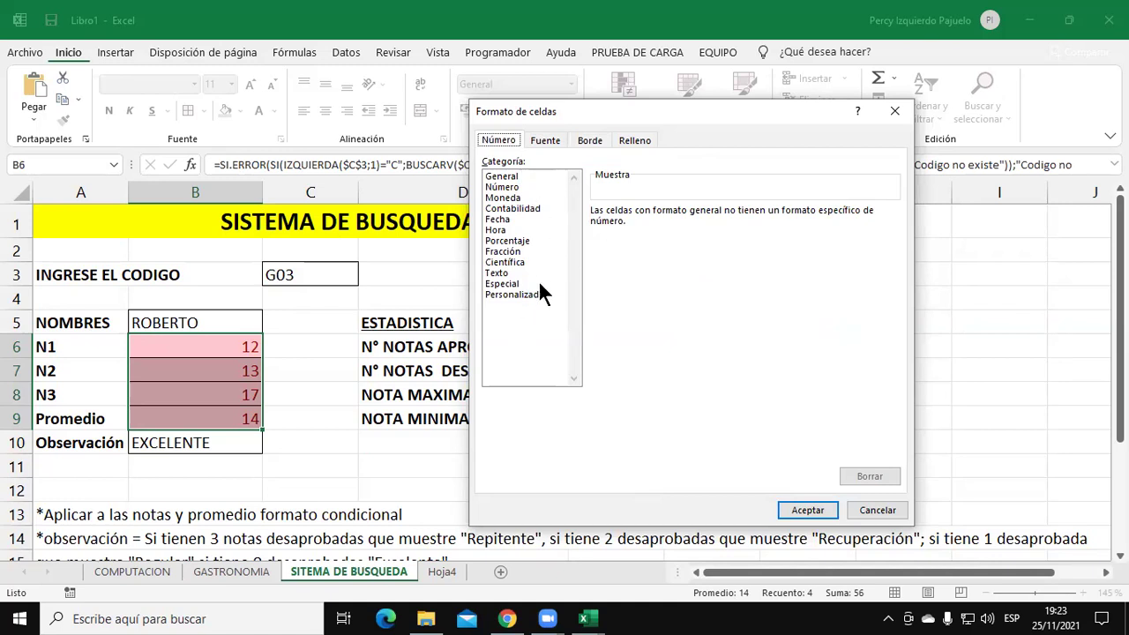
click(546, 141)
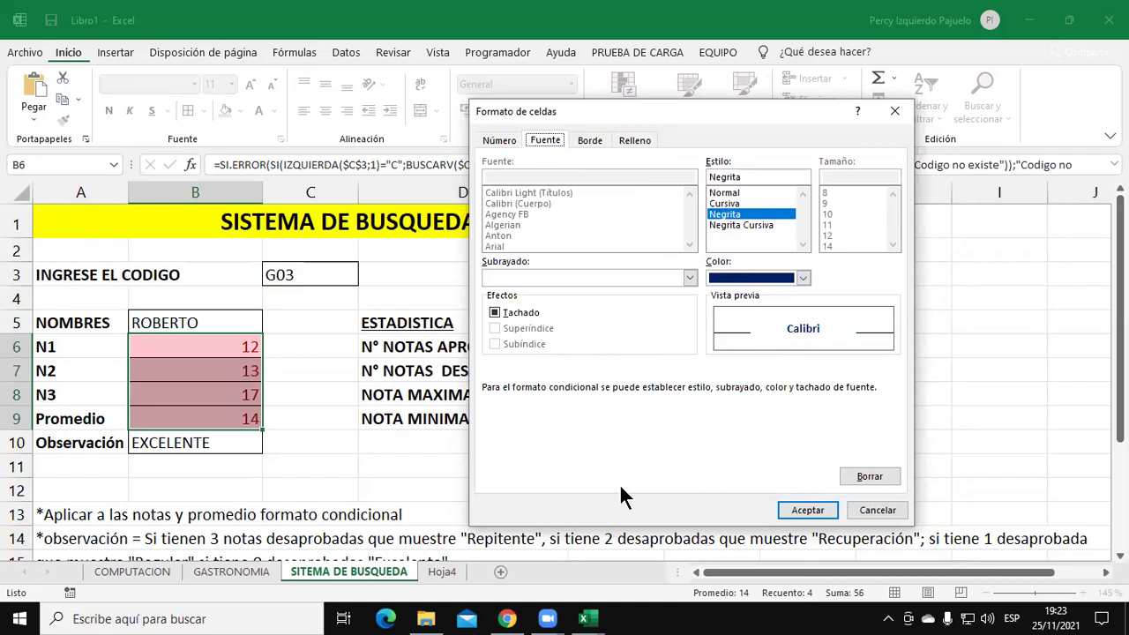
- Keep the bold style in the custom format and apply the greater-than-10 rule to B6:B9
click(744, 204)
click(742, 215)
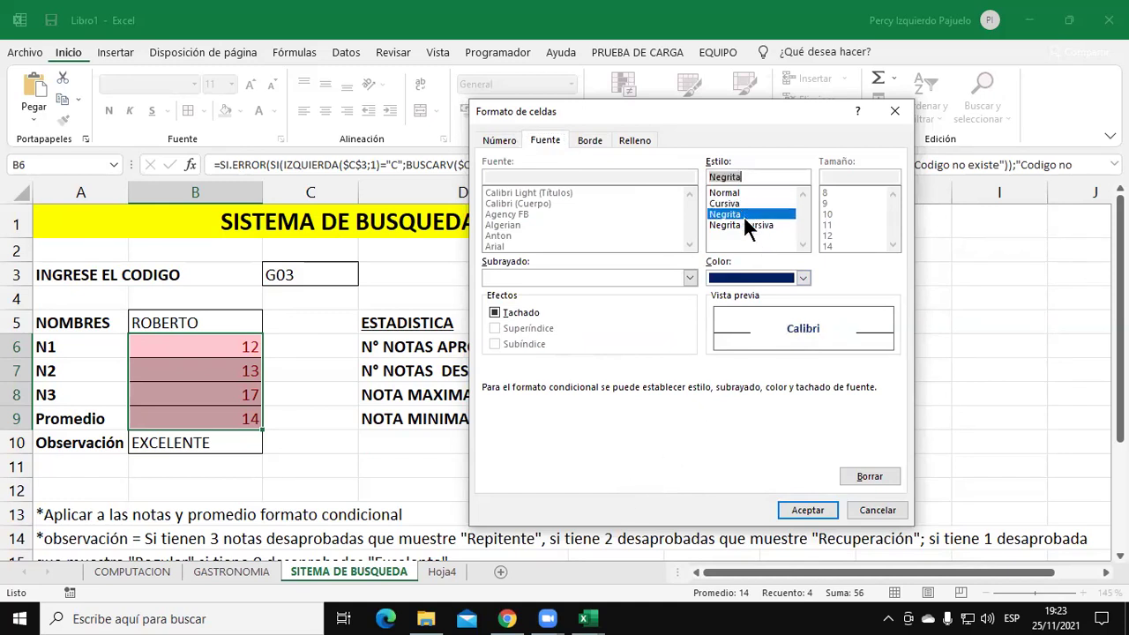
click(811, 511)
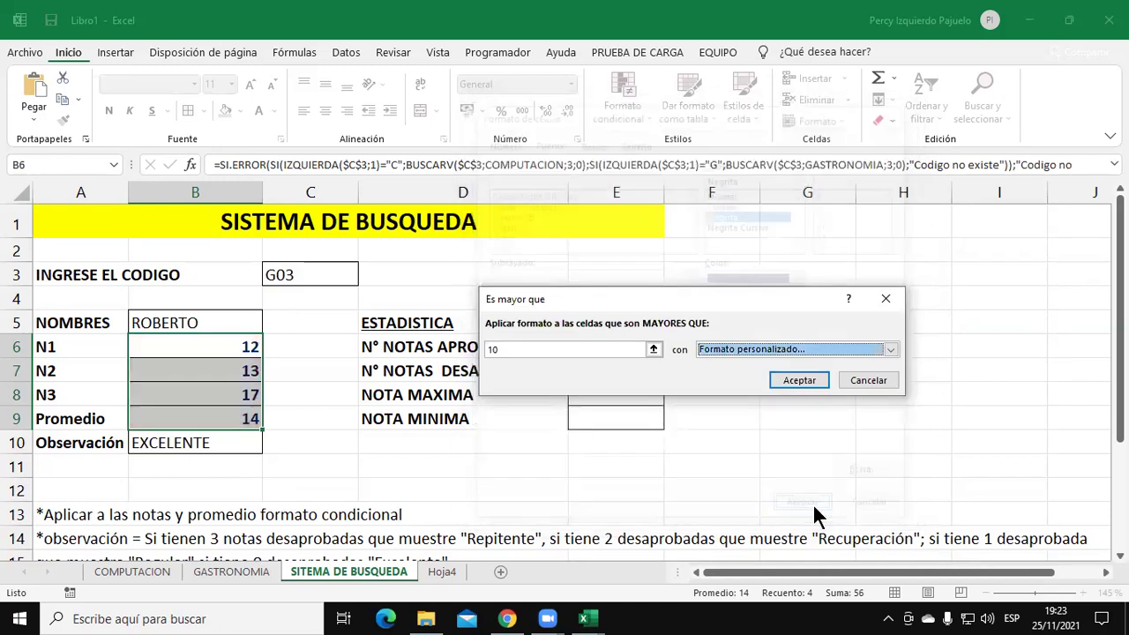
click(792, 375)
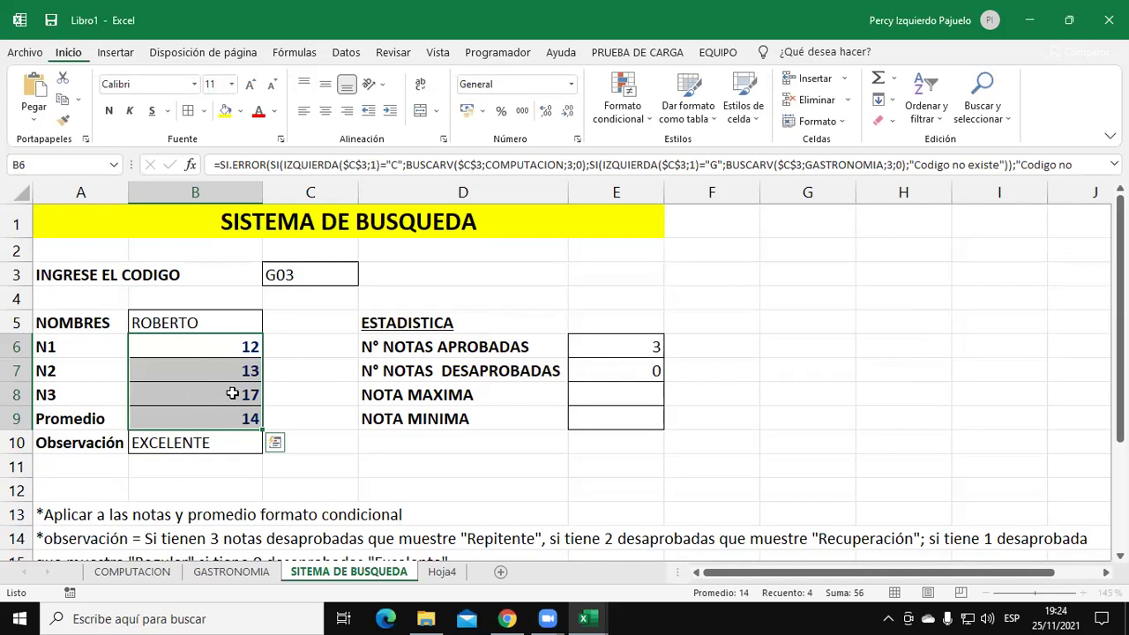
- Start a less-than highlight rule on B6:B9 with threshold 11 and choose a custom format for it
click(641, 102)
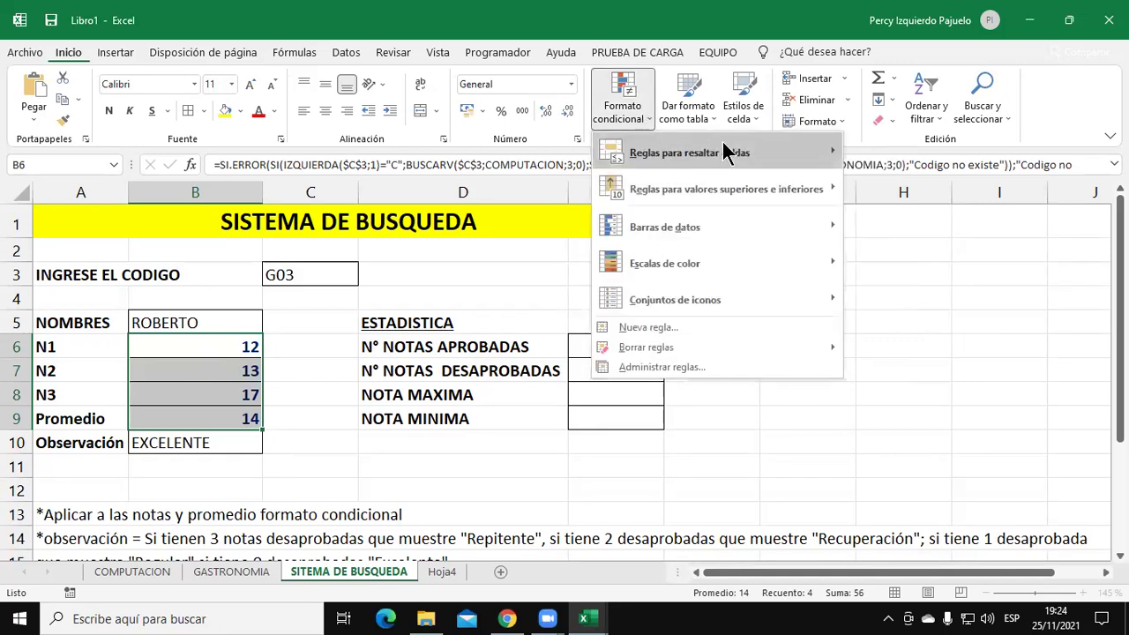
mouse_move(722, 152)
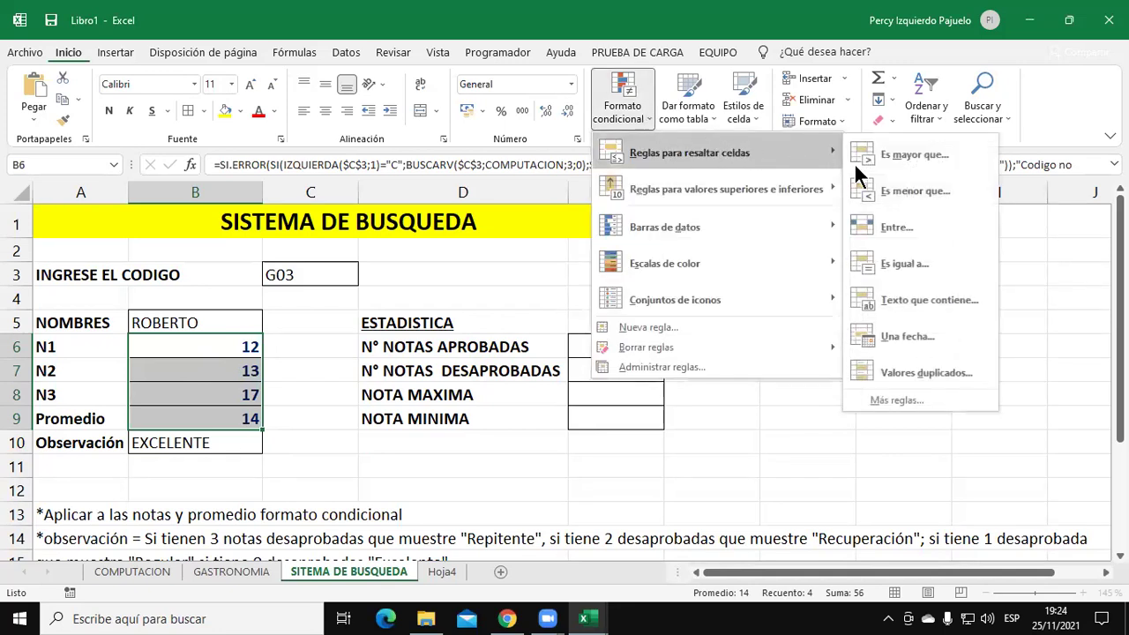
click(954, 192)
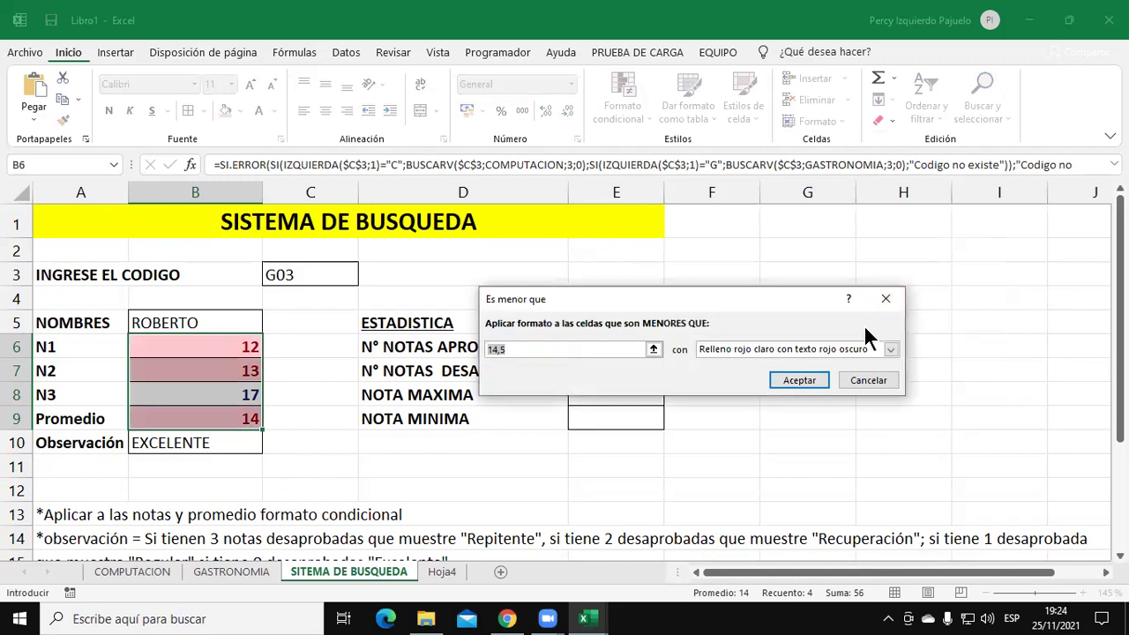
text(11)
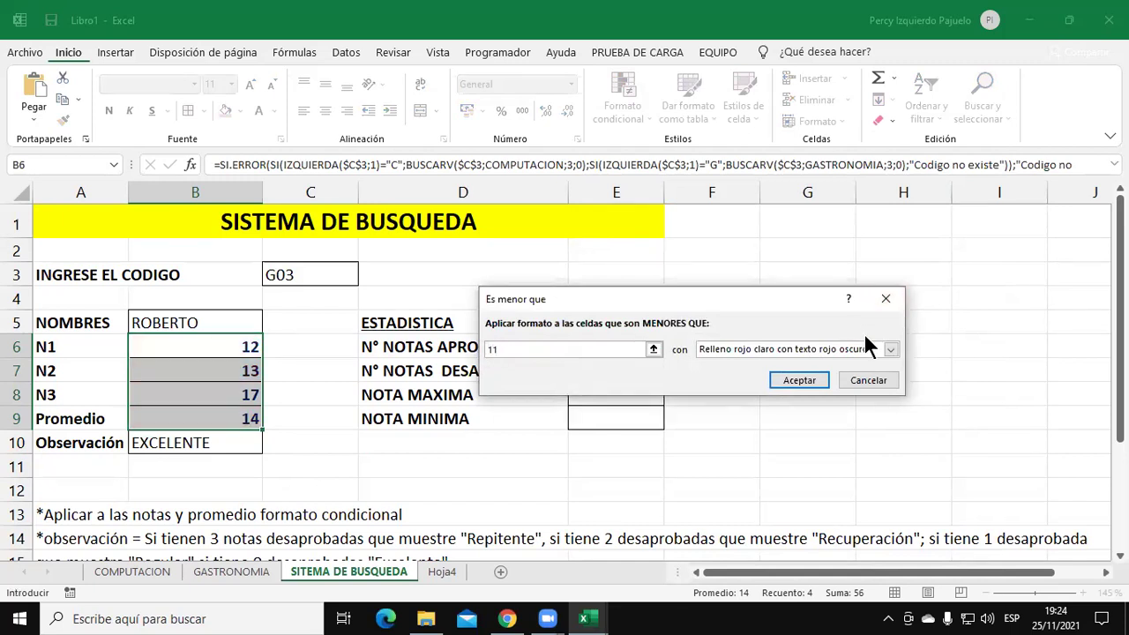
click(887, 348)
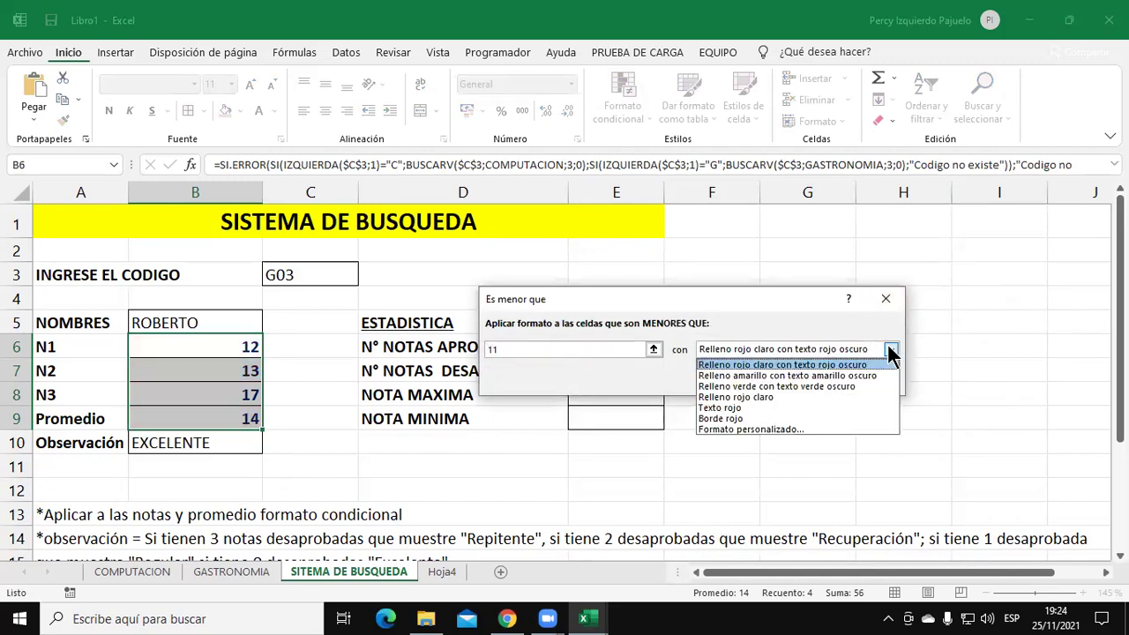
click(815, 427)
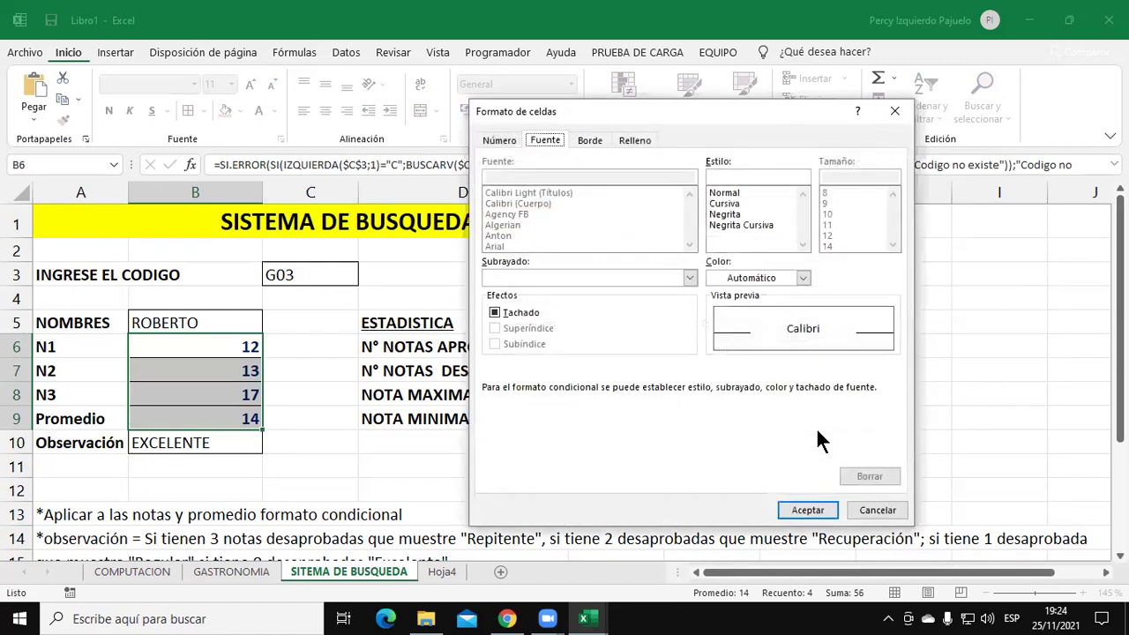
- Make the custom format's font red and bold and apply the less-than-11 rule to the grades and average
click(788, 278)
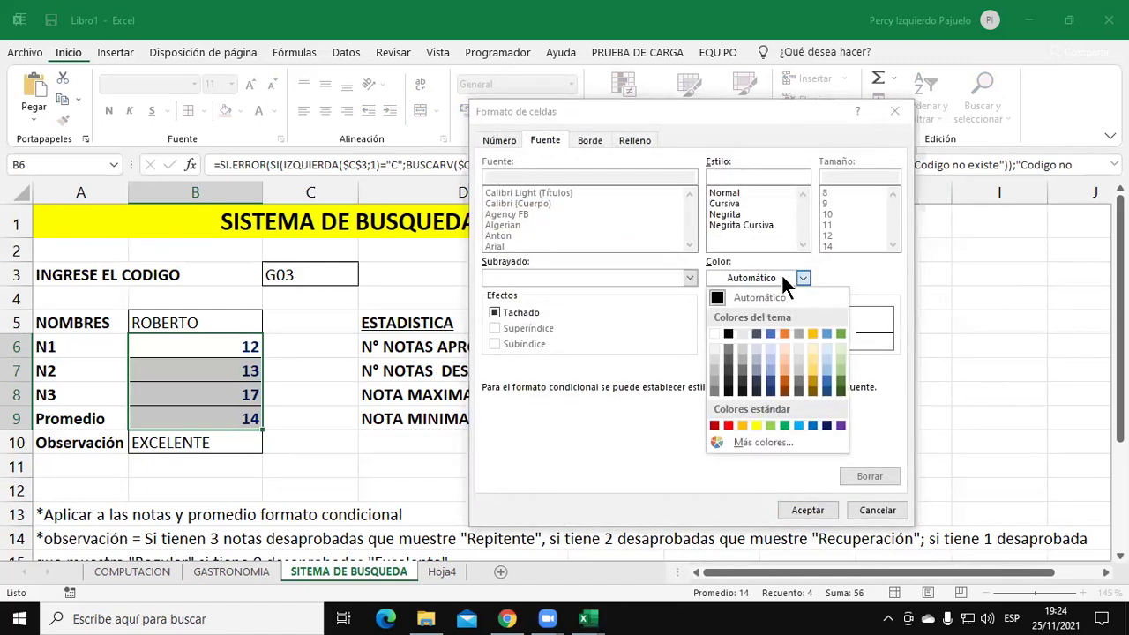
click(737, 423)
click(729, 214)
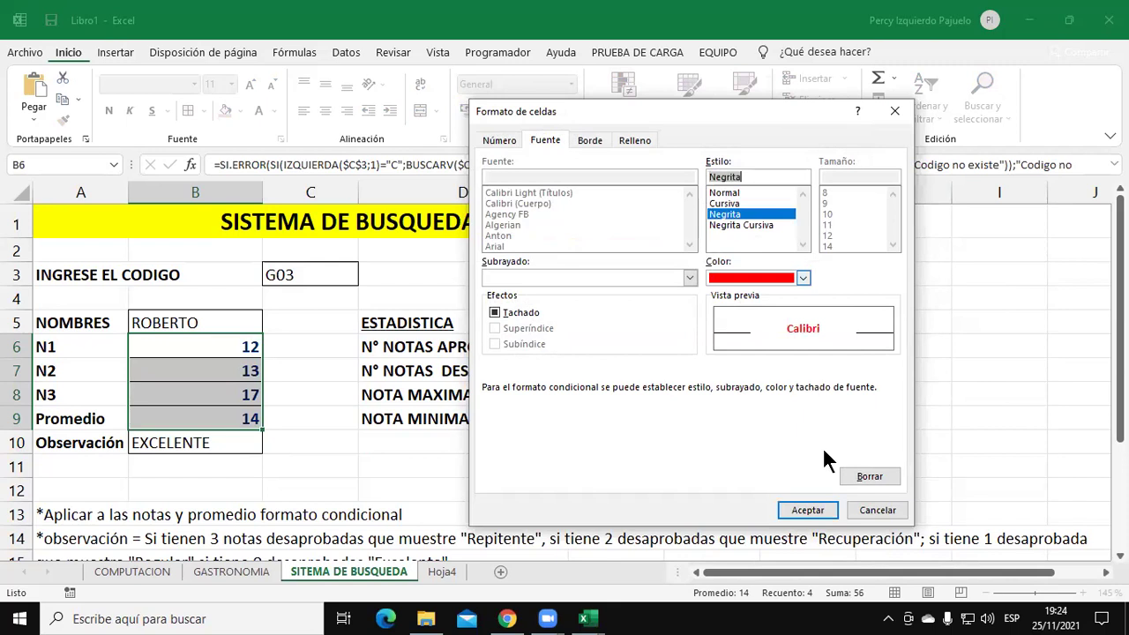
click(804, 512)
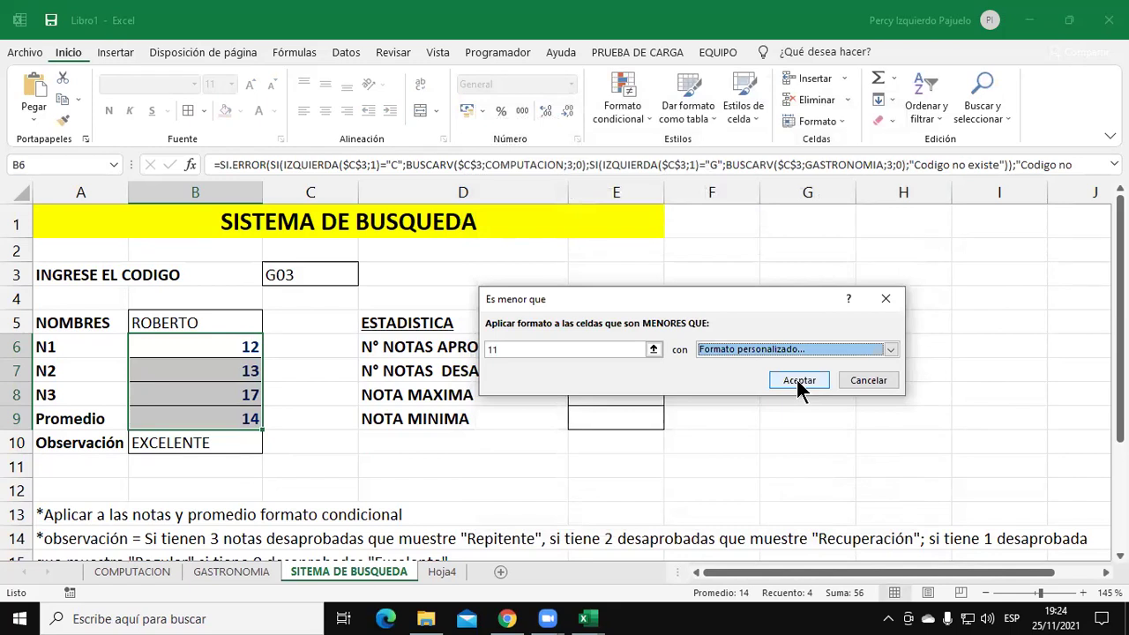
click(797, 381)
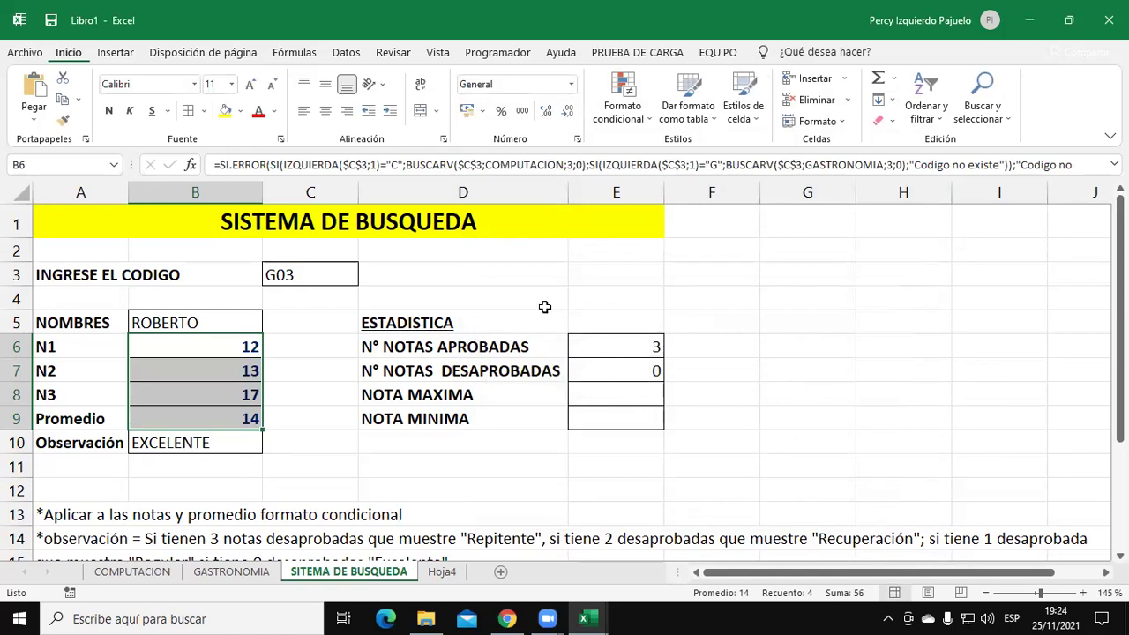
- Review the students' grades on the COMPUTACION and GASTRONOMIA sheets to find a suitable test case
key(Return)
click(339, 349)
click(320, 365)
click(296, 269)
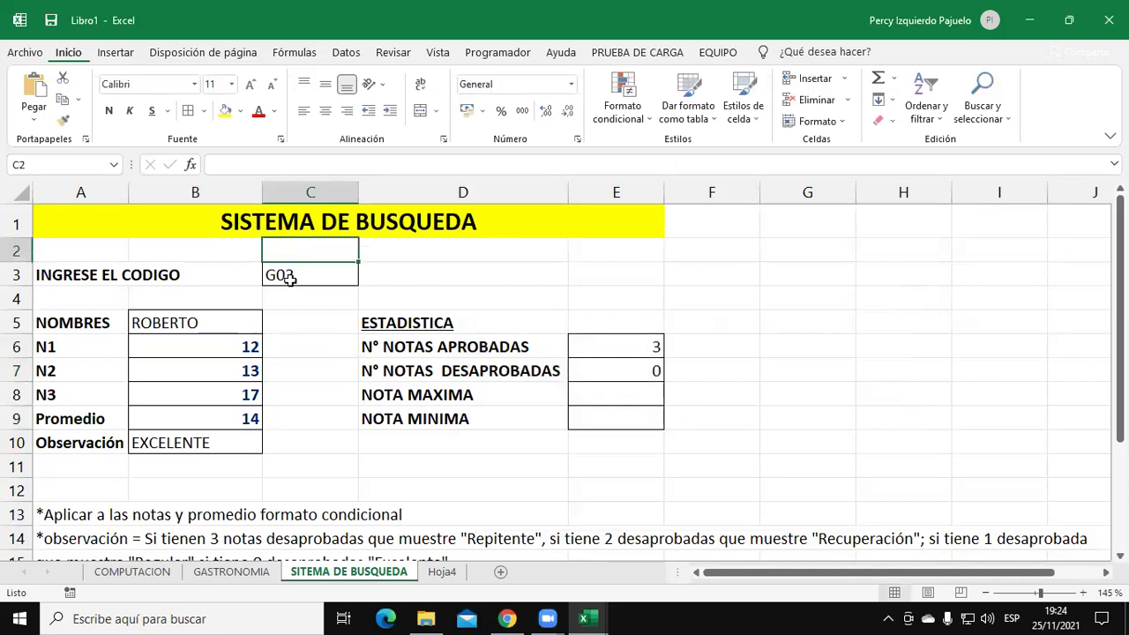
click(140, 573)
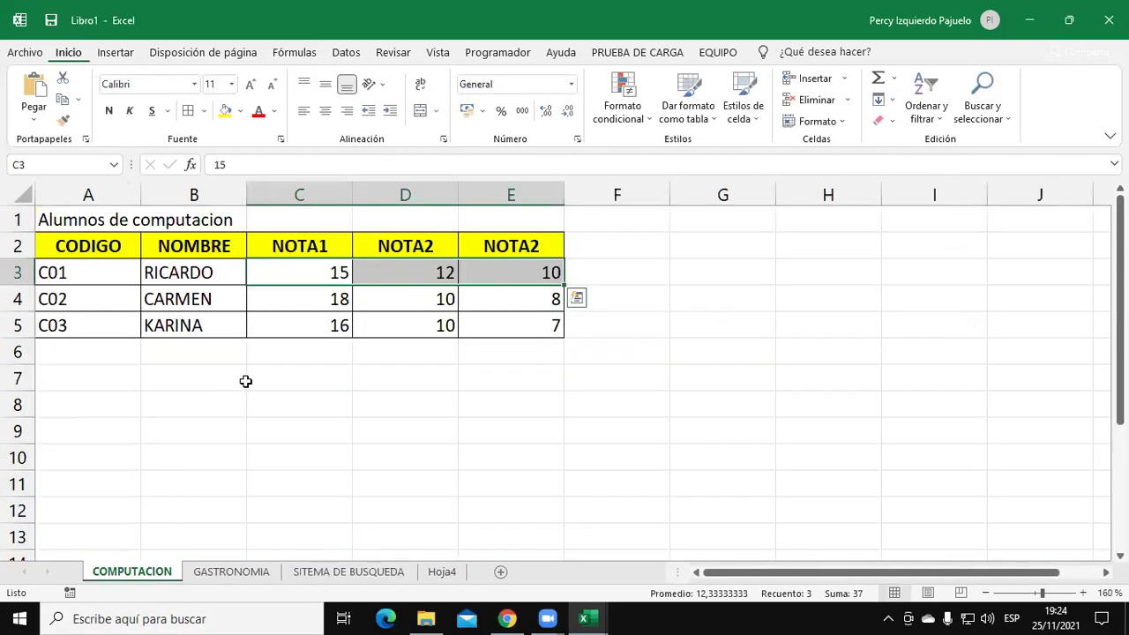
click(235, 572)
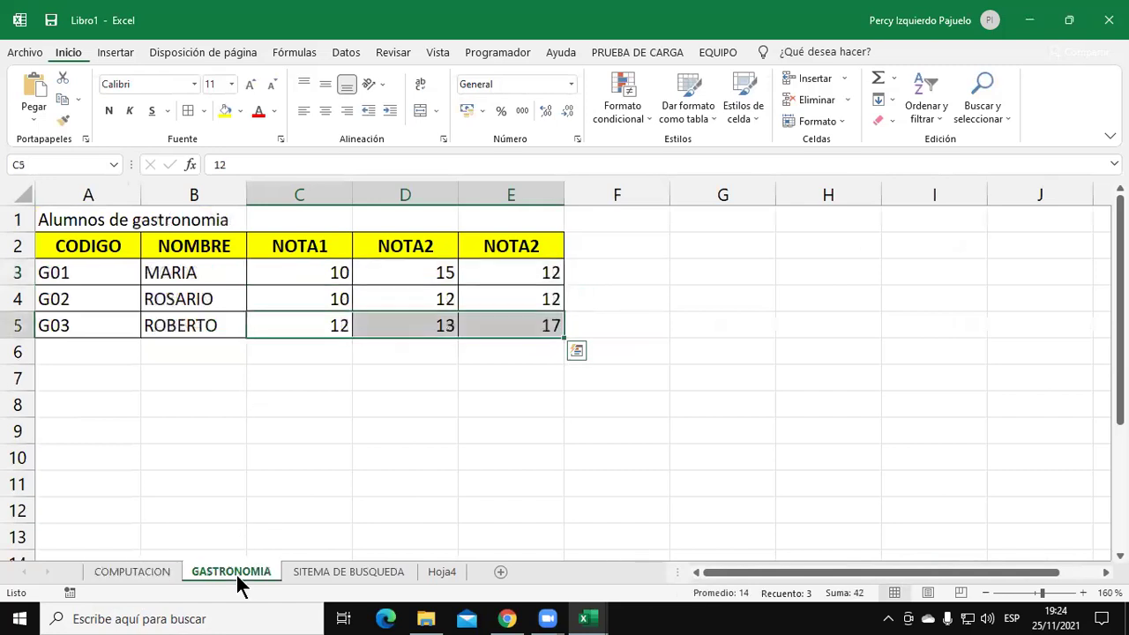
click(321, 369)
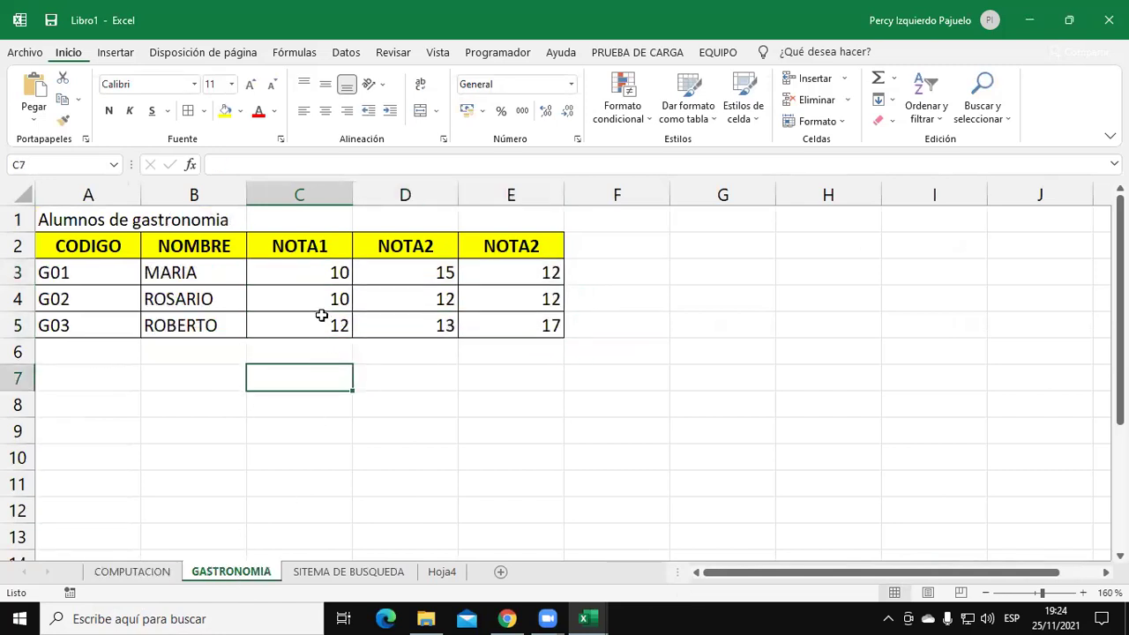
click(315, 320)
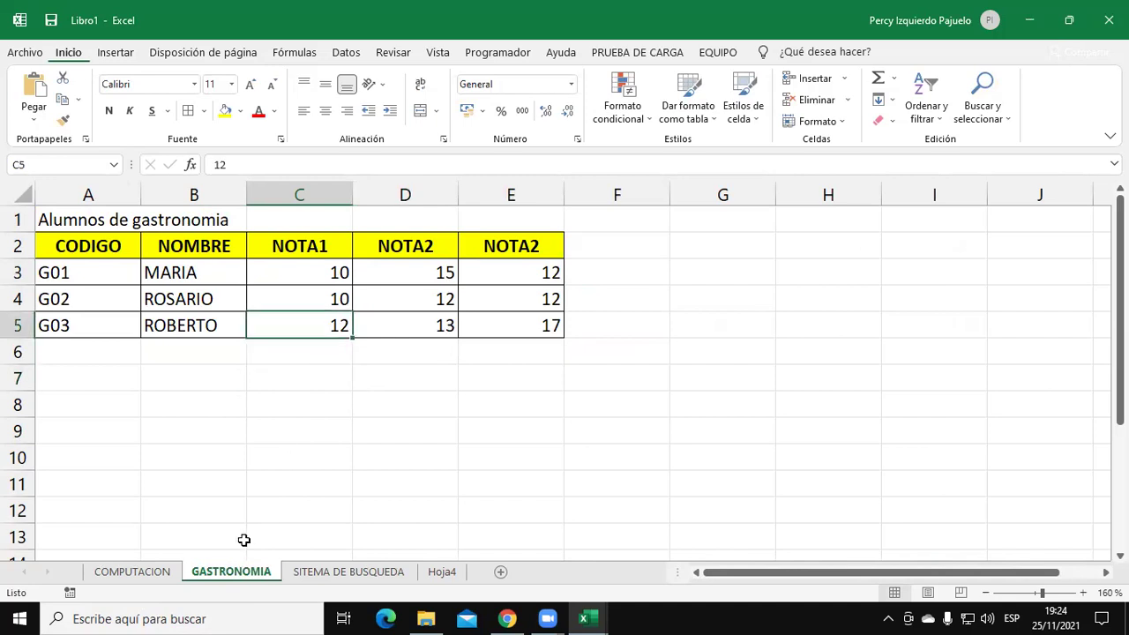
click(168, 572)
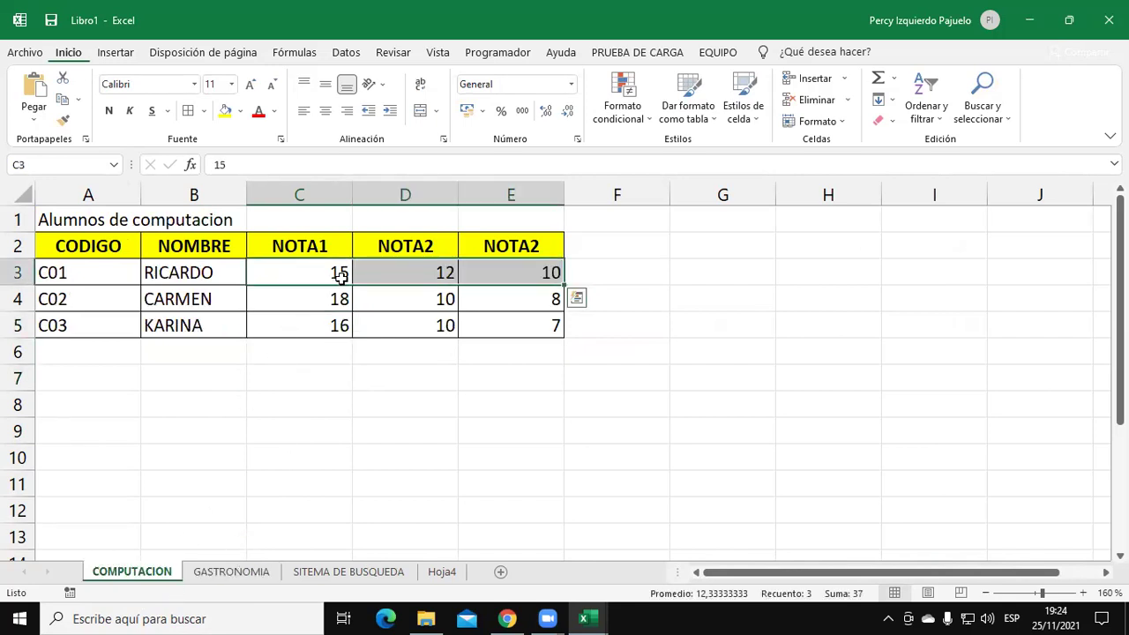
drag(322, 295, 531, 293)
drag(337, 325, 516, 323)
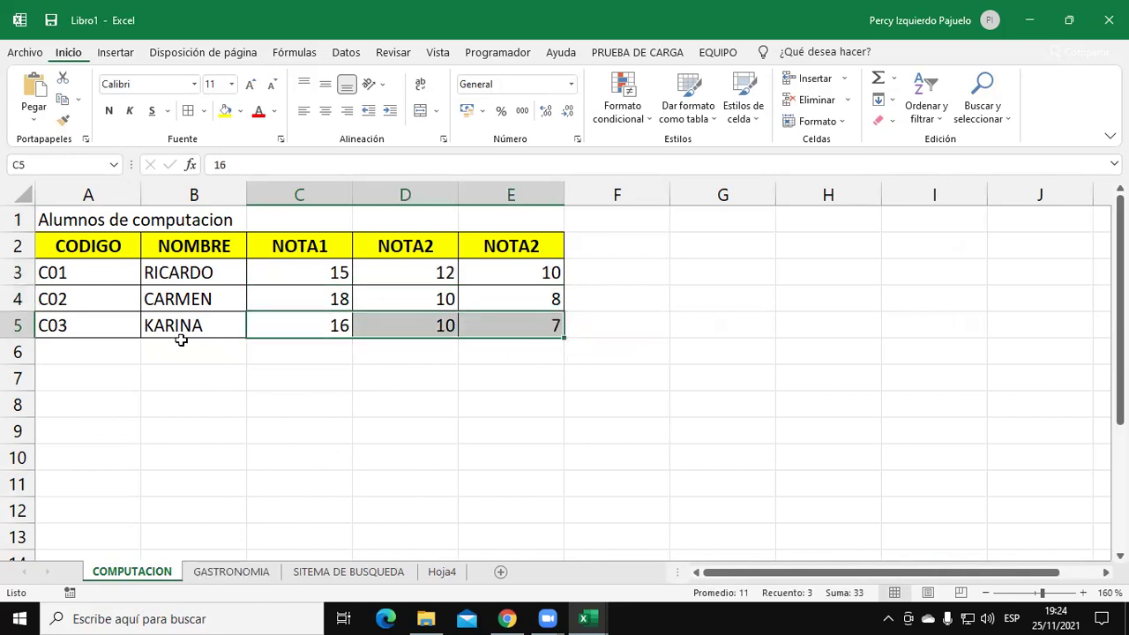
- On the COMPUTACION sheet, set the first grade of student C01 to 9 and the second to 10
click(280, 278)
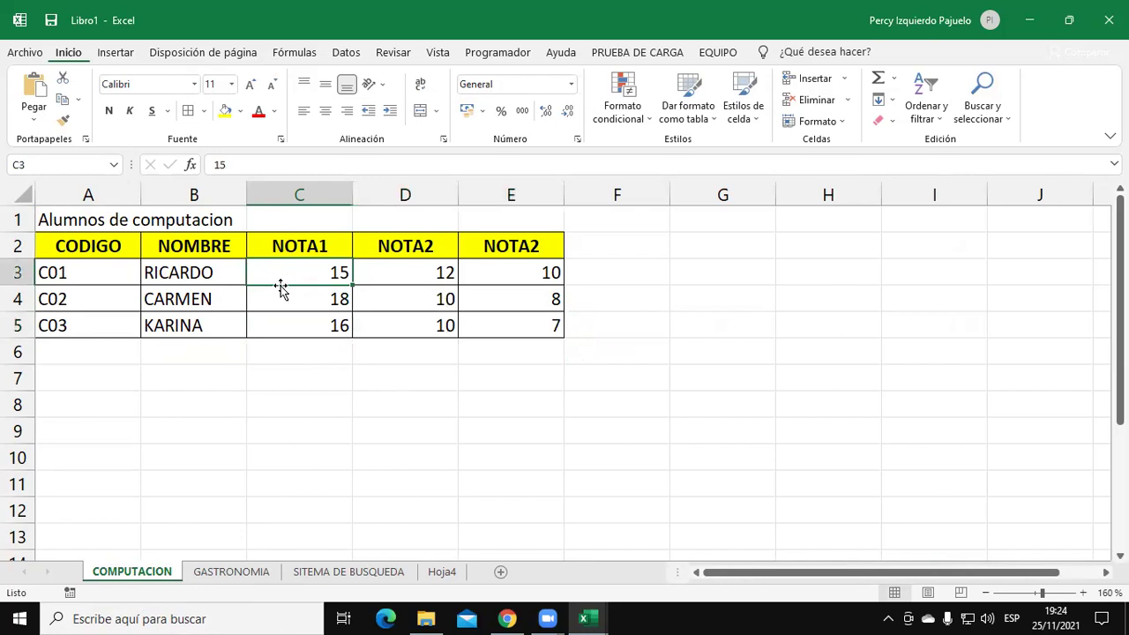
text(9)
key(Return)
click(411, 277)
text(10)
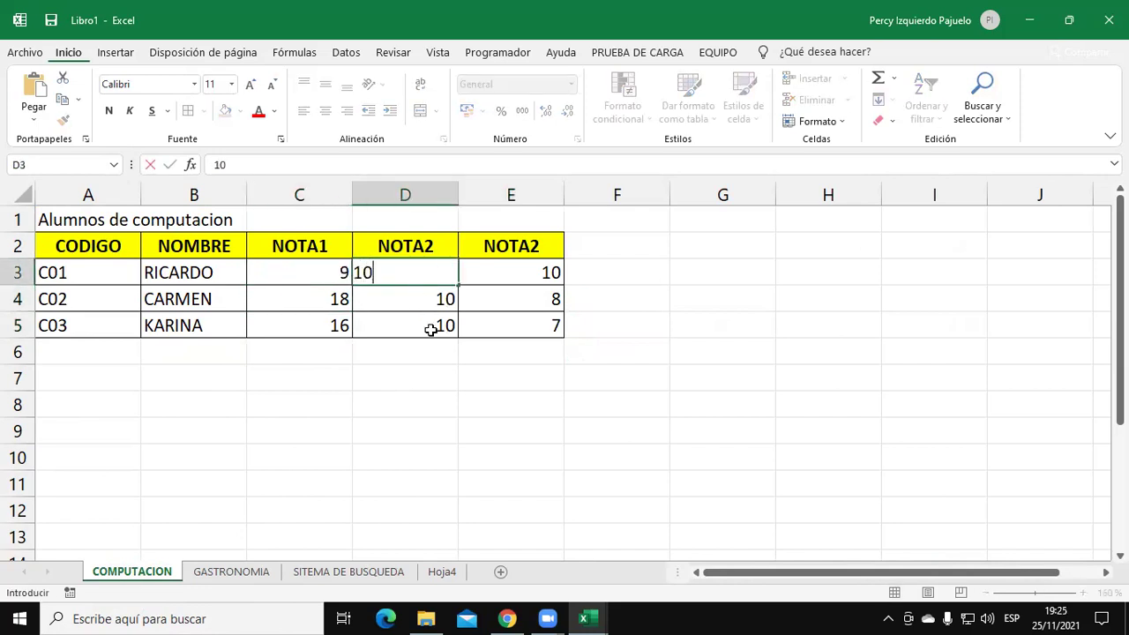
key(Return)
click(559, 277)
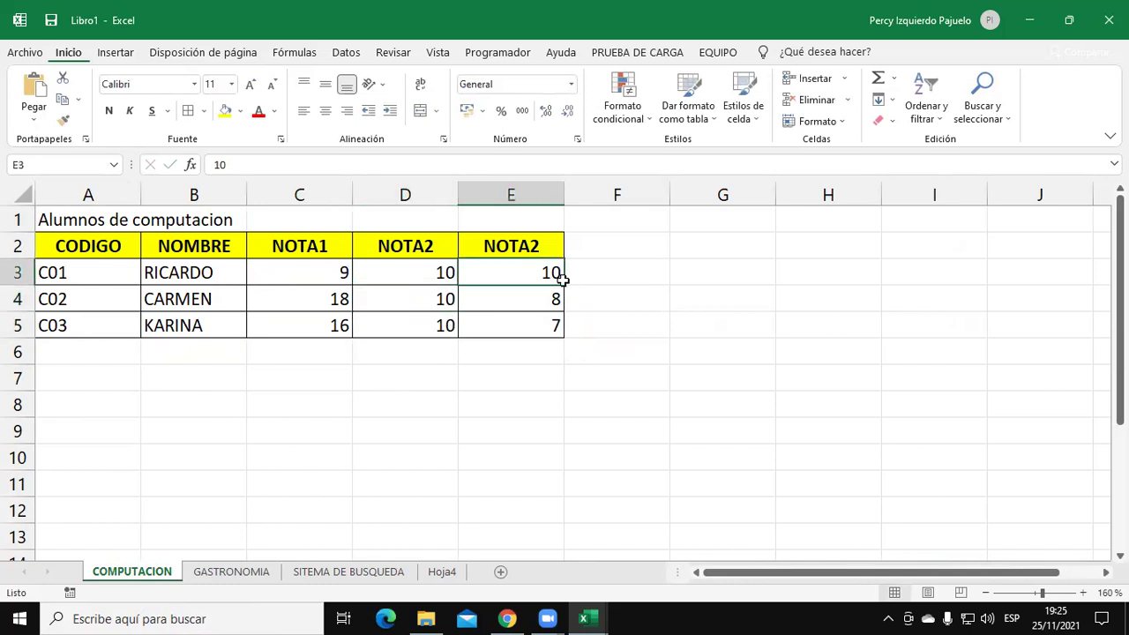
drag(327, 275, 529, 275)
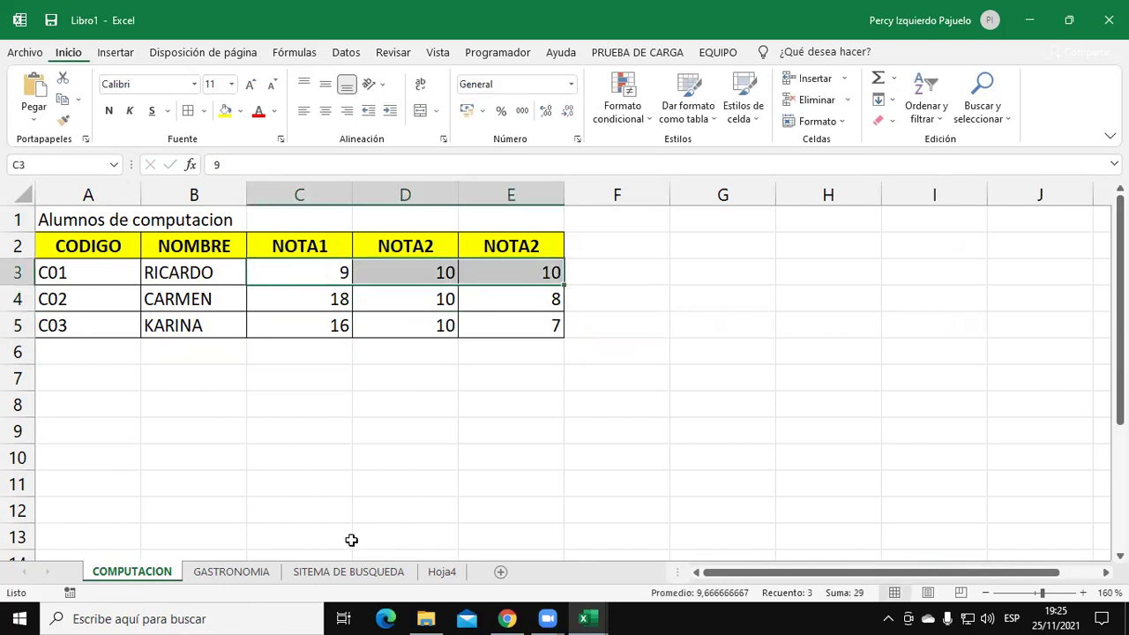
- Look up student code C01 in cell C3 of the SITEMA DE BUSQUEDA sheet
click(373, 571)
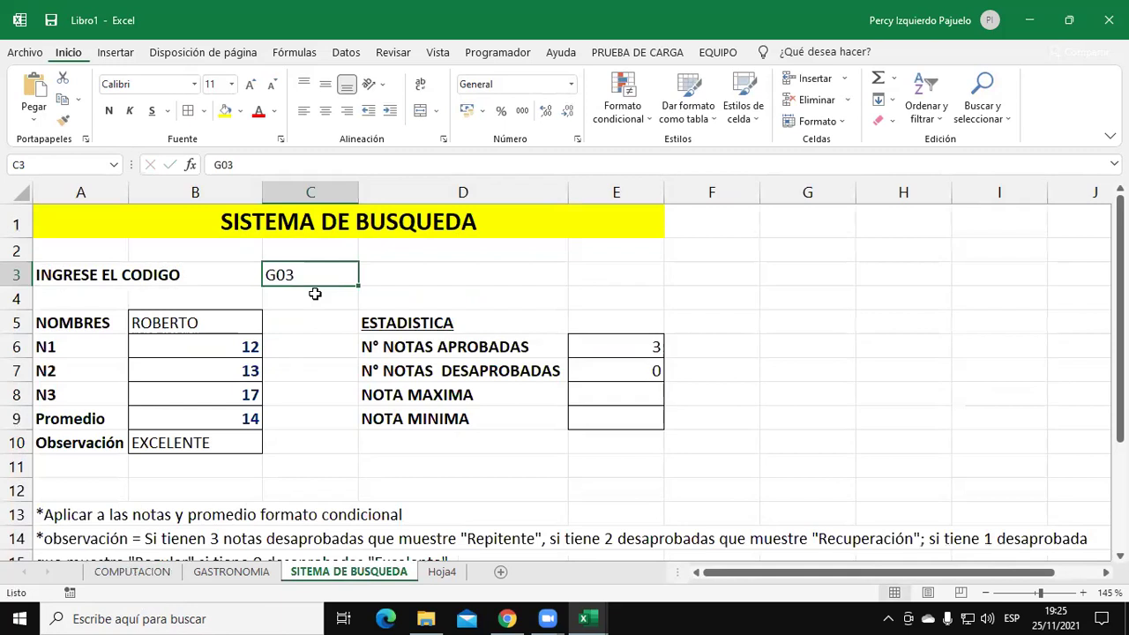
text(c01)
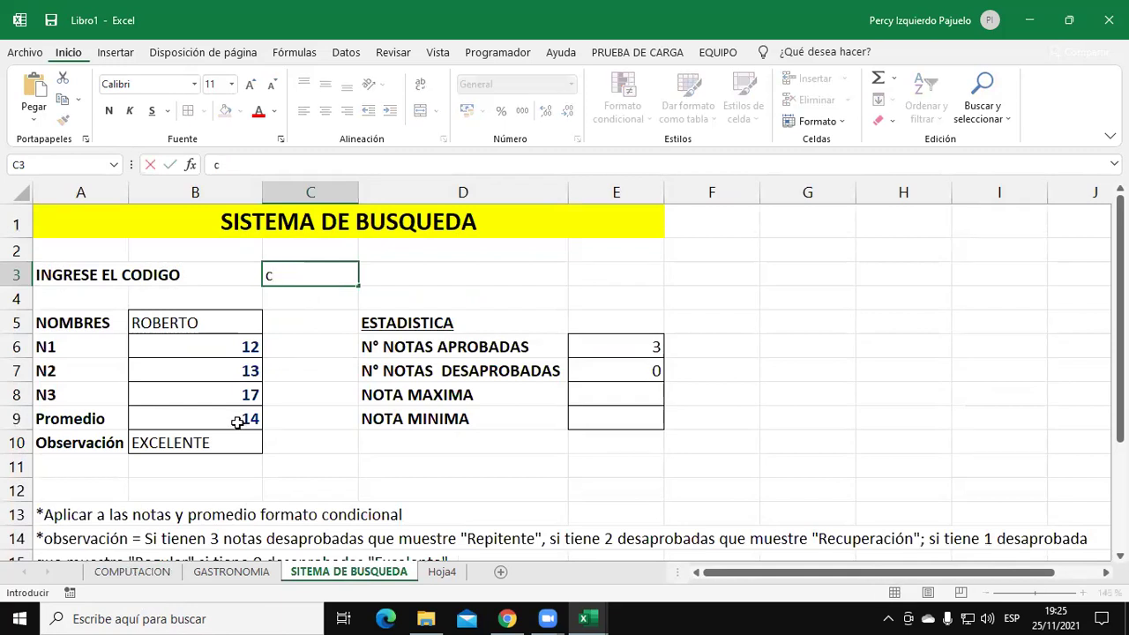
key(BackSpace)
key(BackSpace)
key(BackSpace)
key(Return)
key(Up)
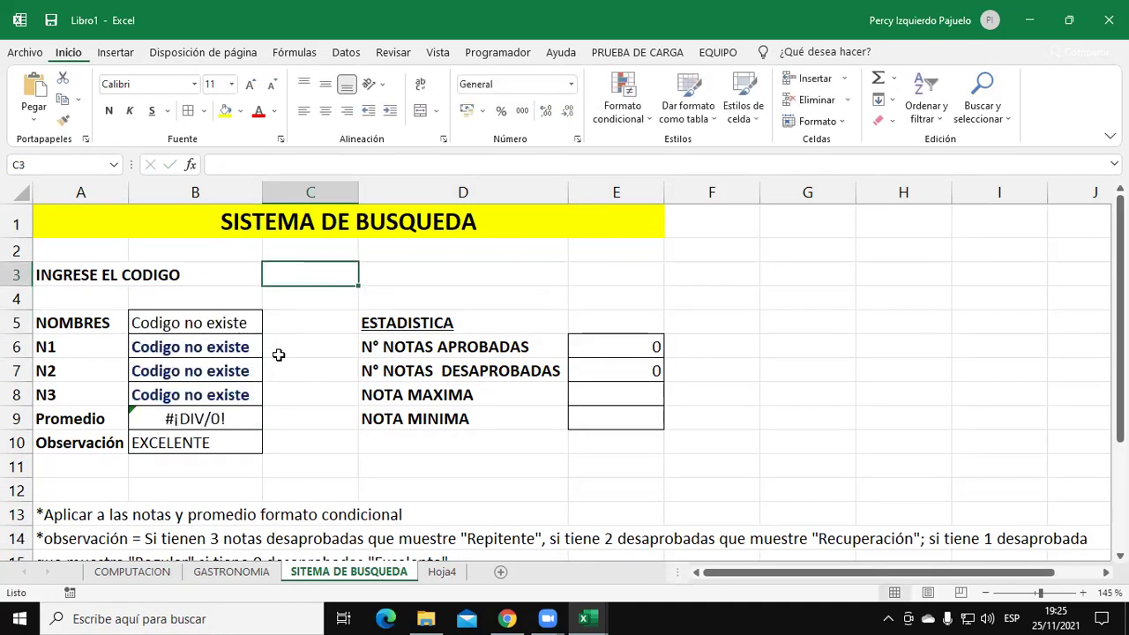
text(C01)
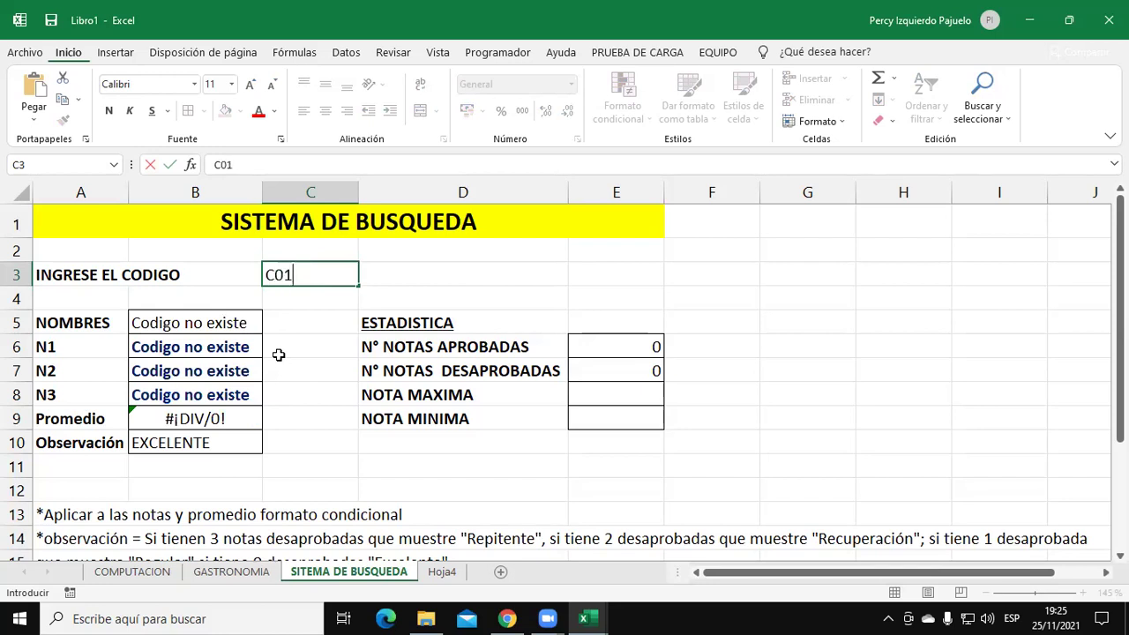
key(Return)
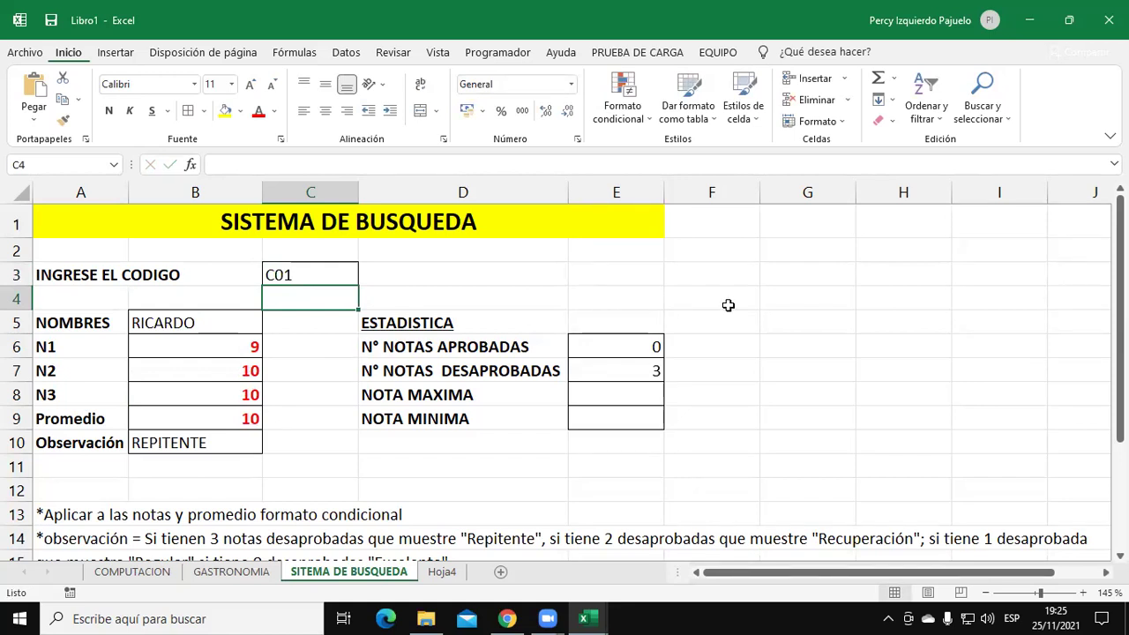
- Check the failed-grade count in E7 and the observation formula in B10, and clear the code in C3
click(779, 298)
click(629, 369)
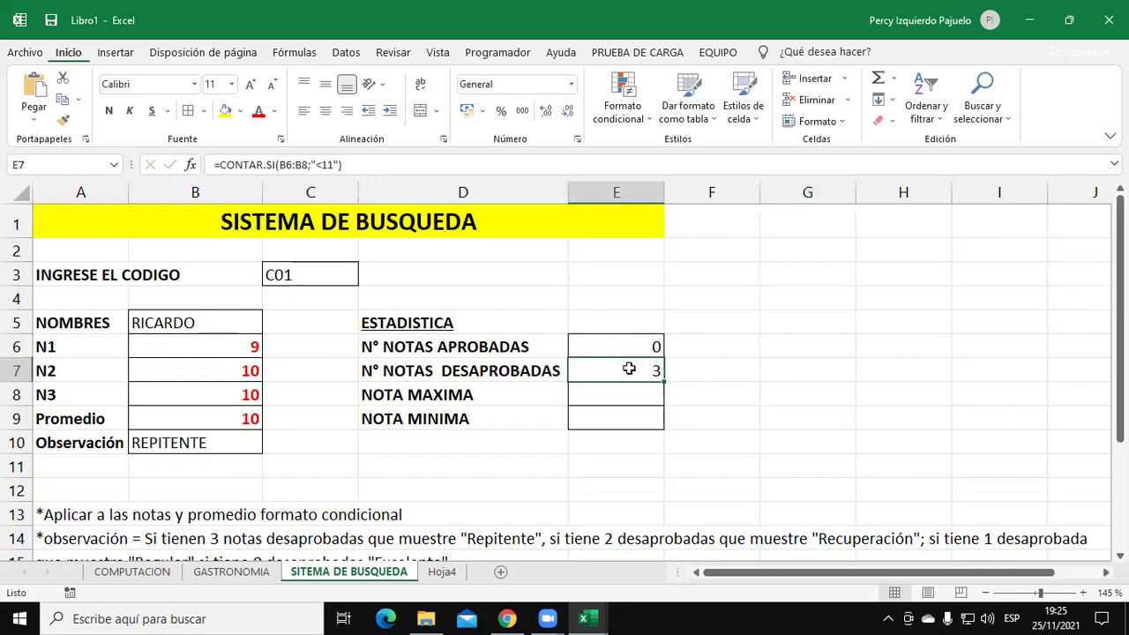
click(206, 445)
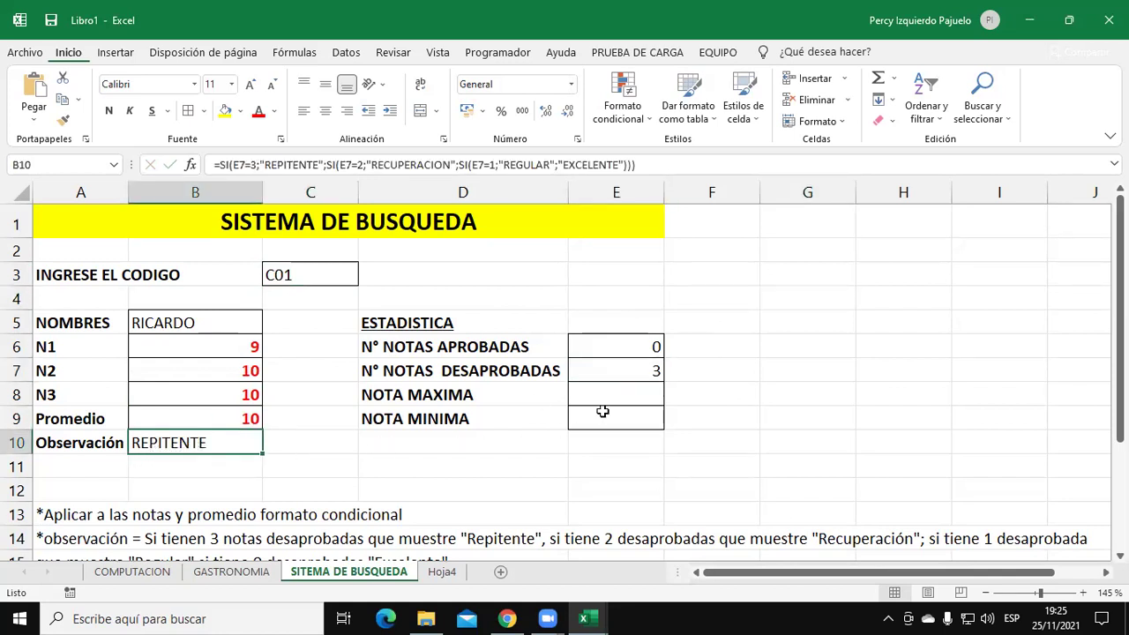
click(652, 368)
click(307, 281)
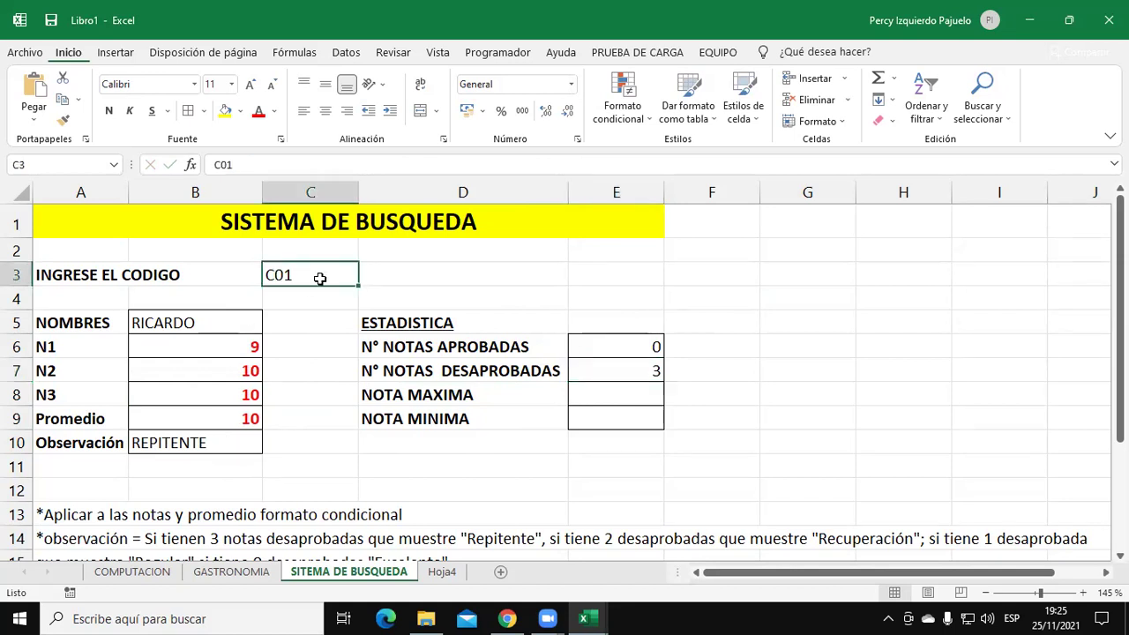
key(Delete)
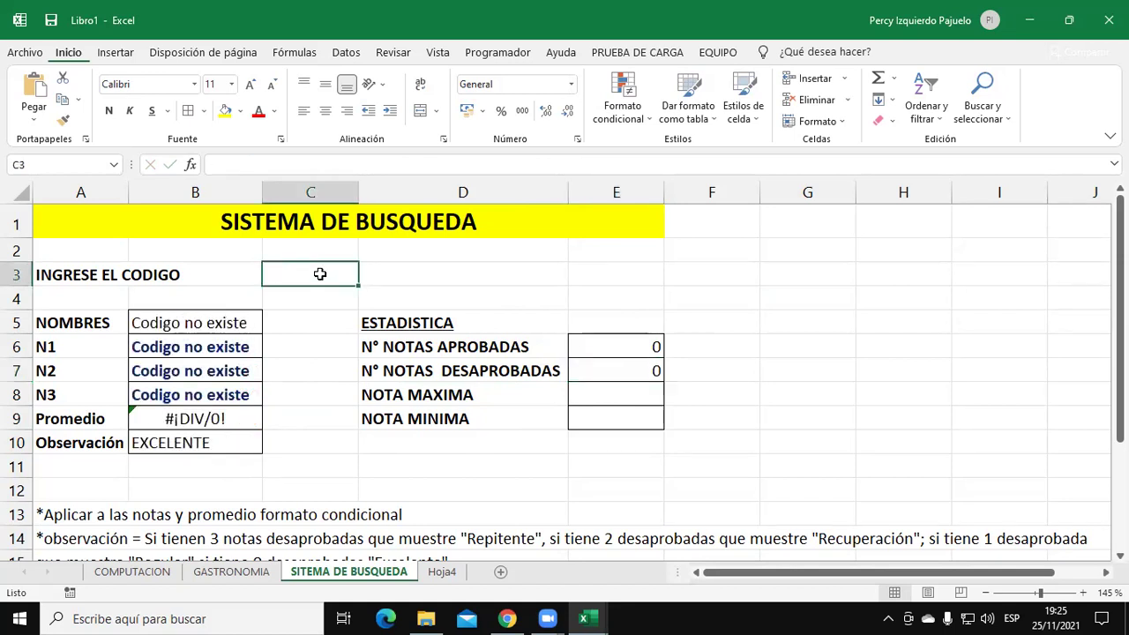
- Wrap the rounded average formula in B9 in SI.ERROR with 0 as the fallback value
click(189, 420)
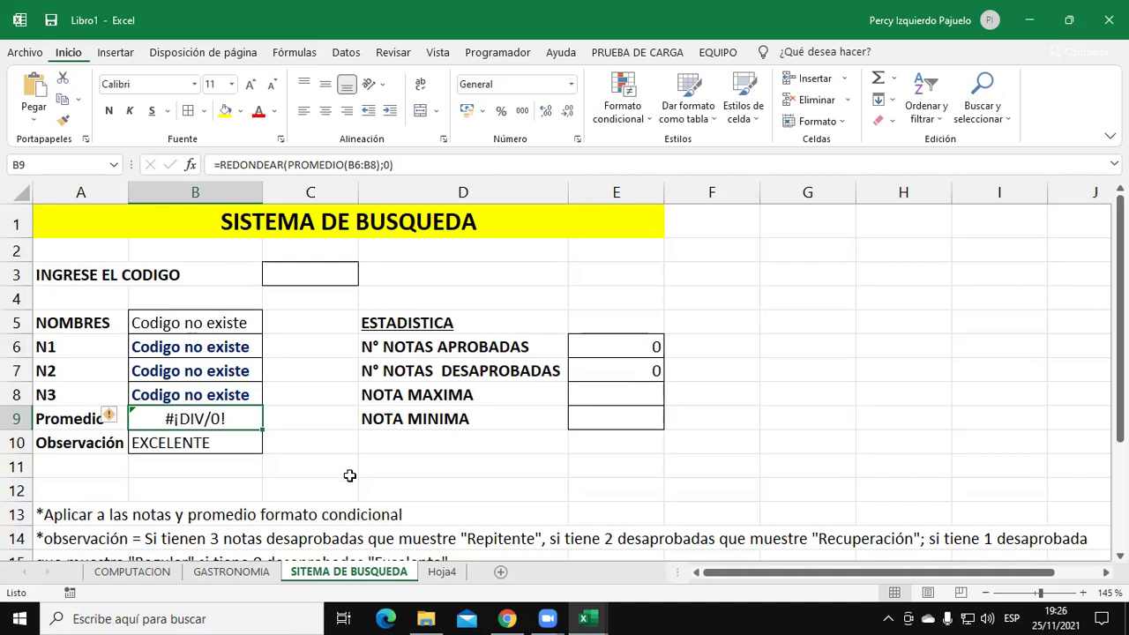
double_click(196, 422)
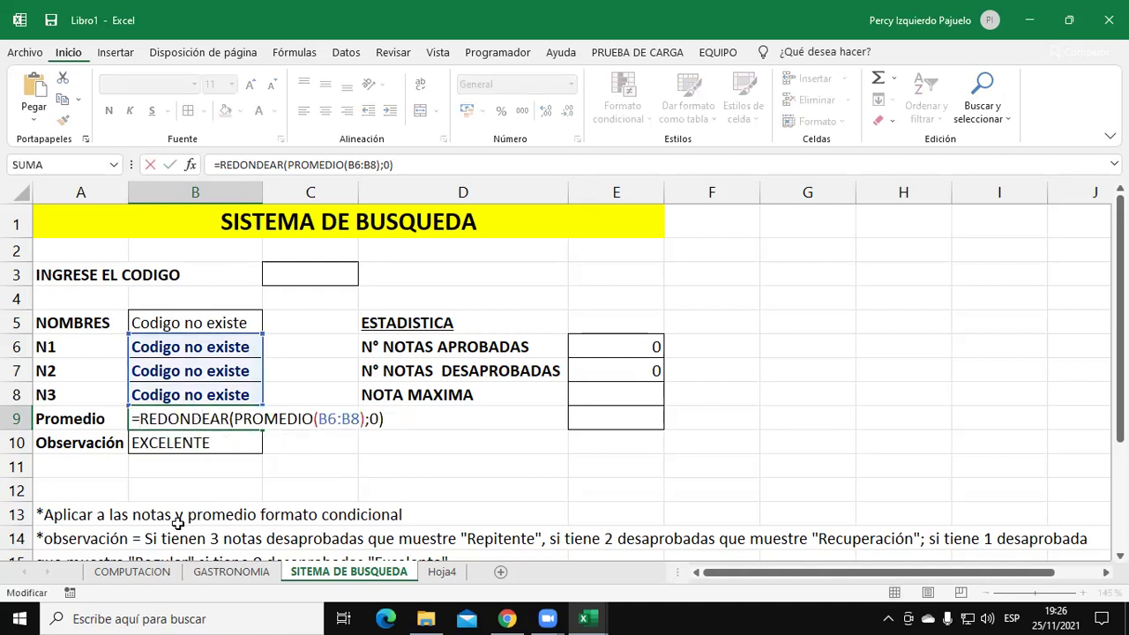
text(SI.)
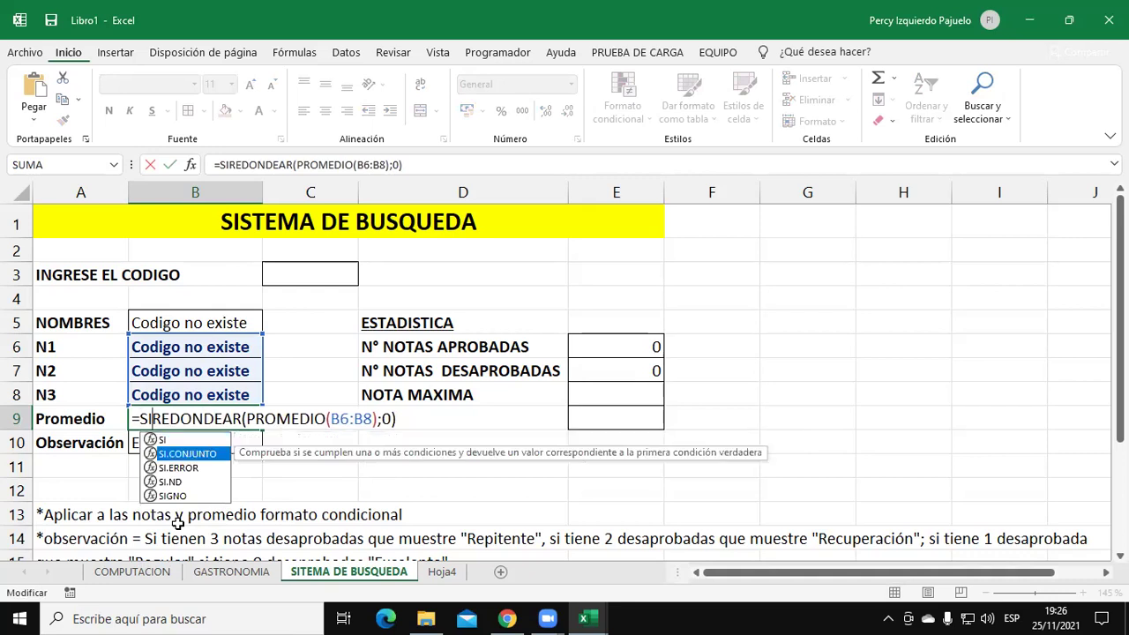
key(Down)
key(Tab)
click(460, 423)
text(,)
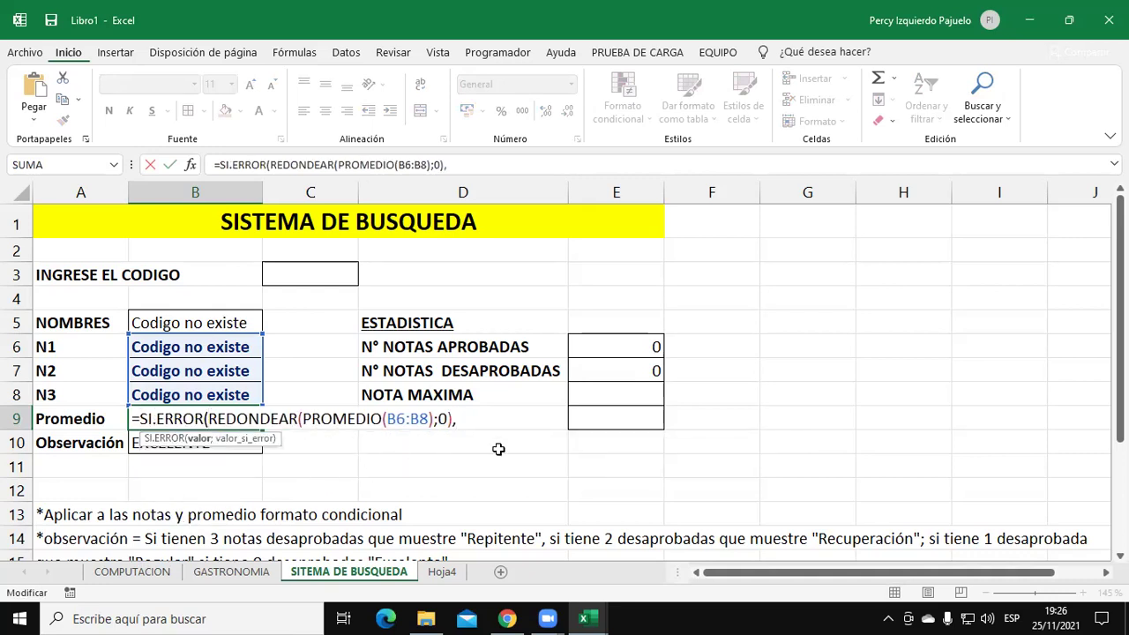
text(0))
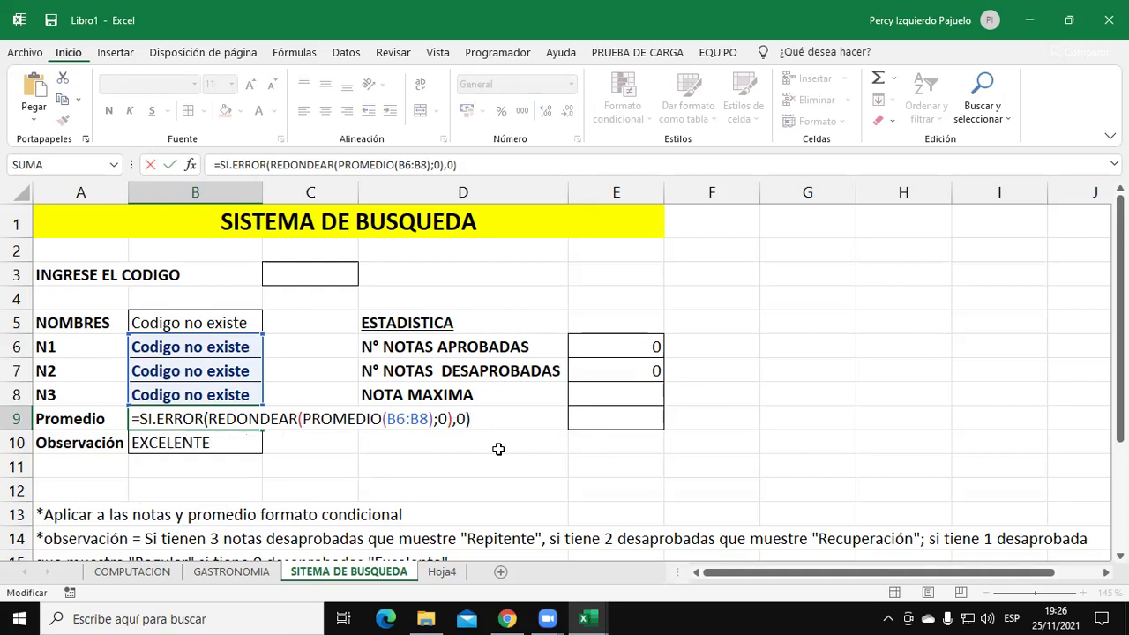
key(Return)
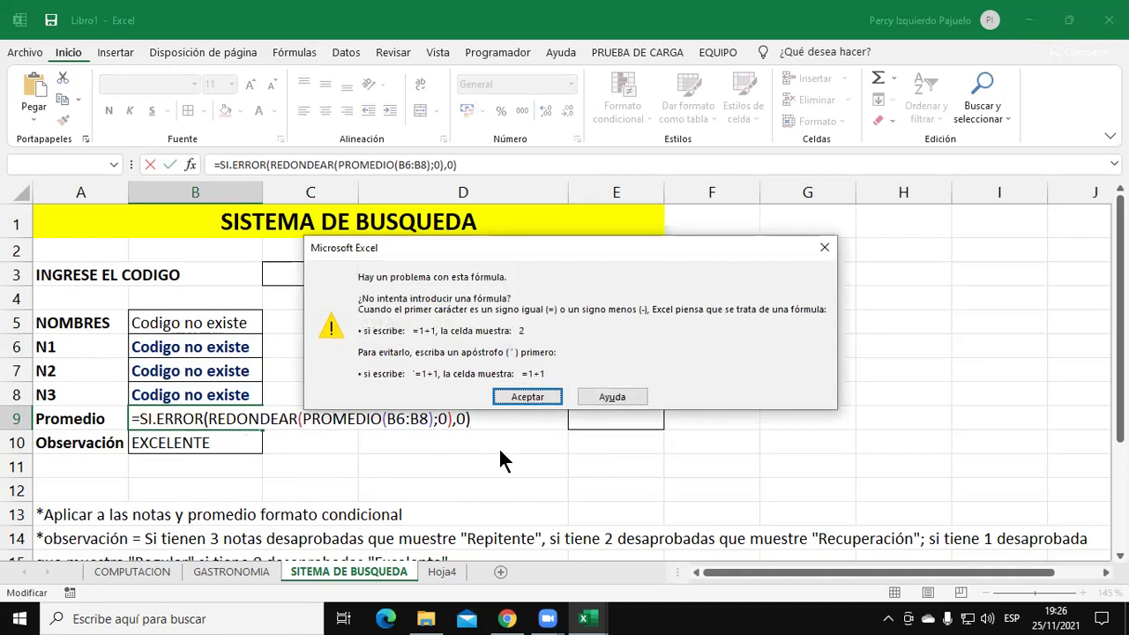
- Correct the separator before the SI.ERROR fallback in B9 to a semicolon and accept the formula
key(Return)
key(BackSpace)
text(;)
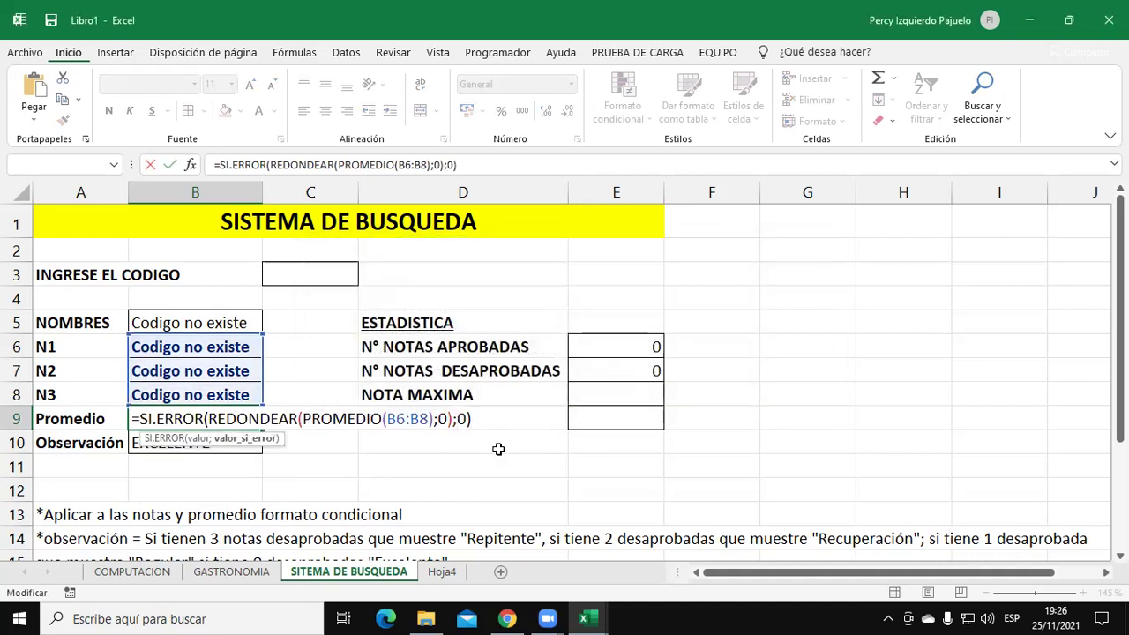
key(Return)
key(Up)
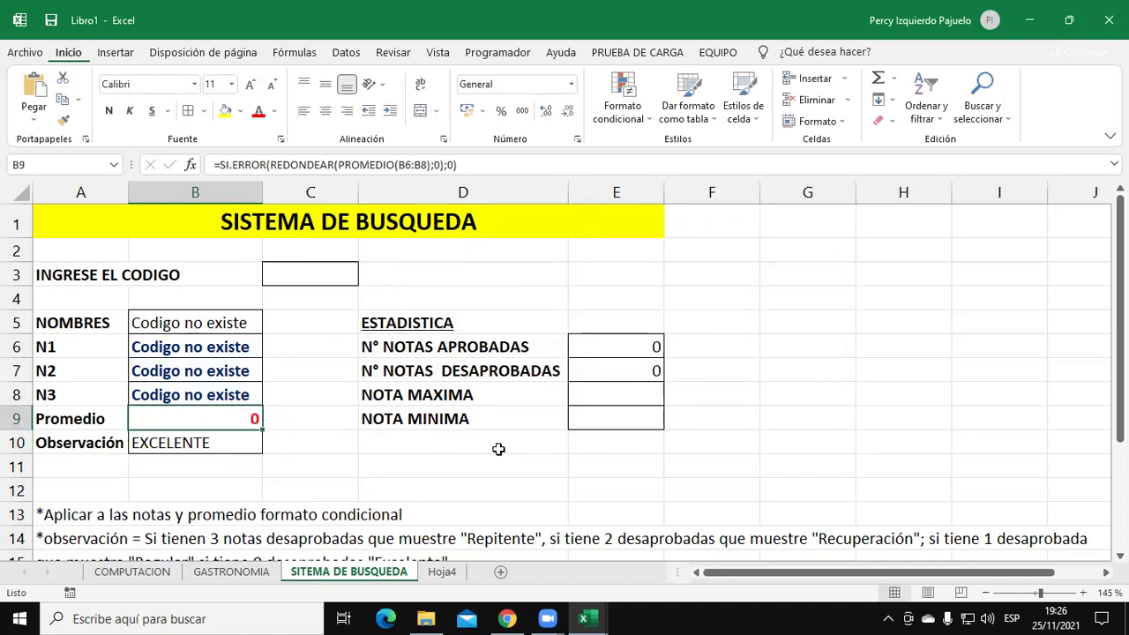
- Replace the SI.ERROR fallback in the B9 average formula with the text "No hay notas"
key(F2)
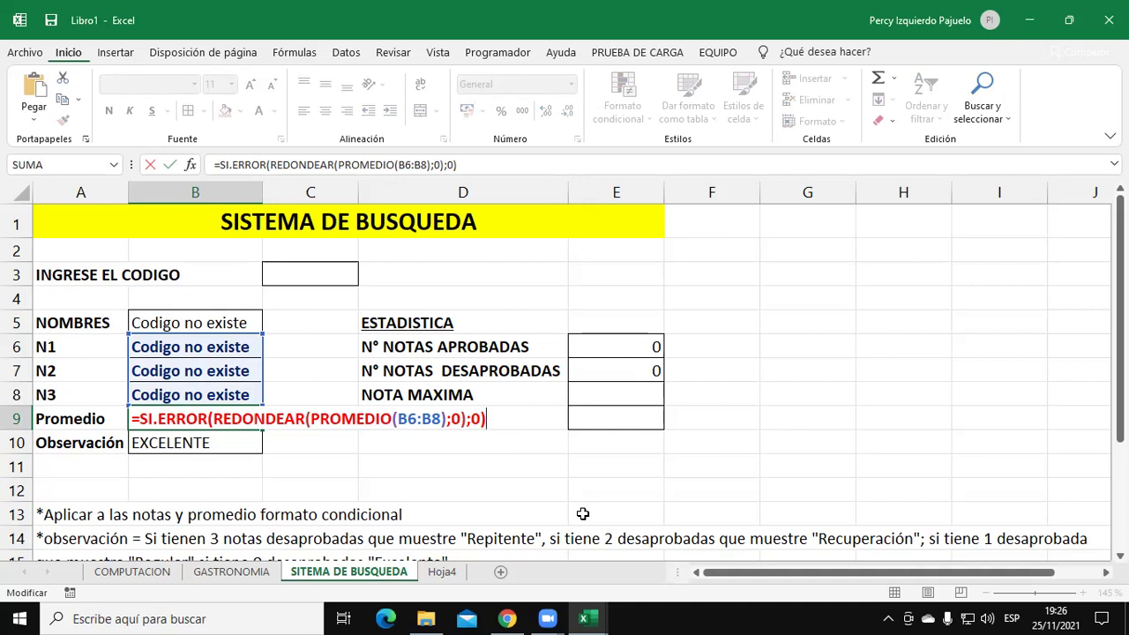
double_click(474, 419)
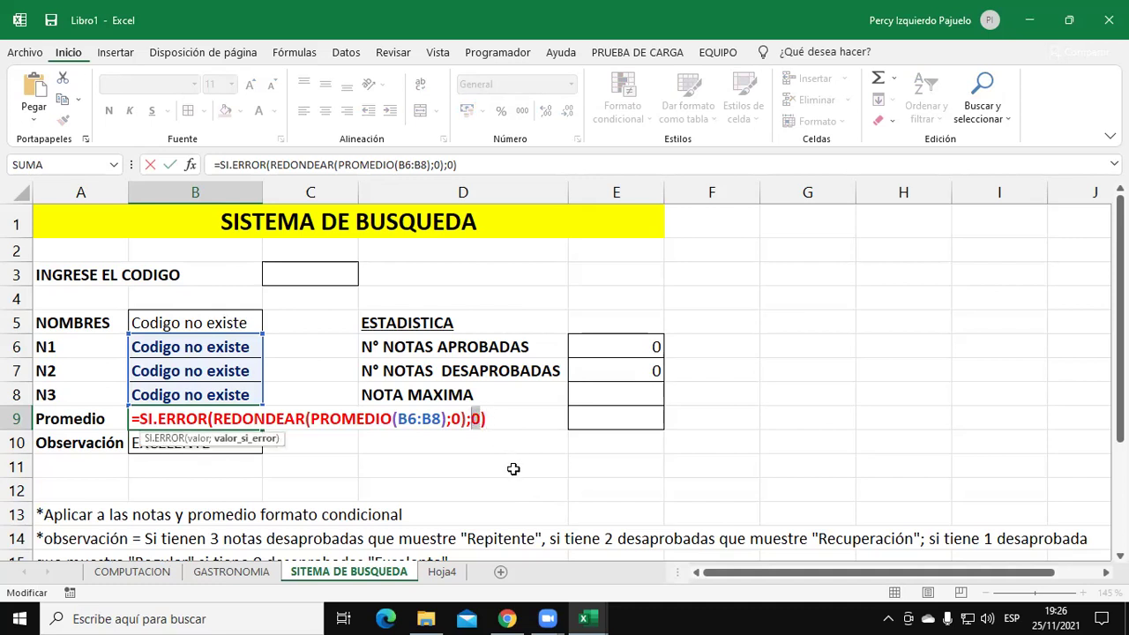
text("No)
text(hay notas")
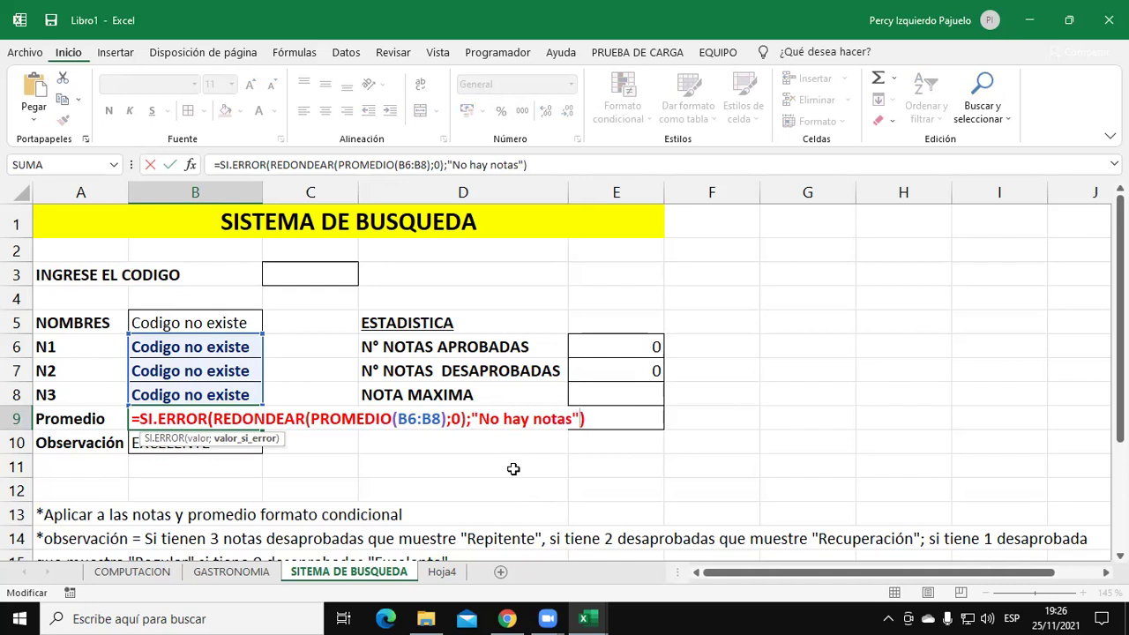
key(Return)
key(Up)
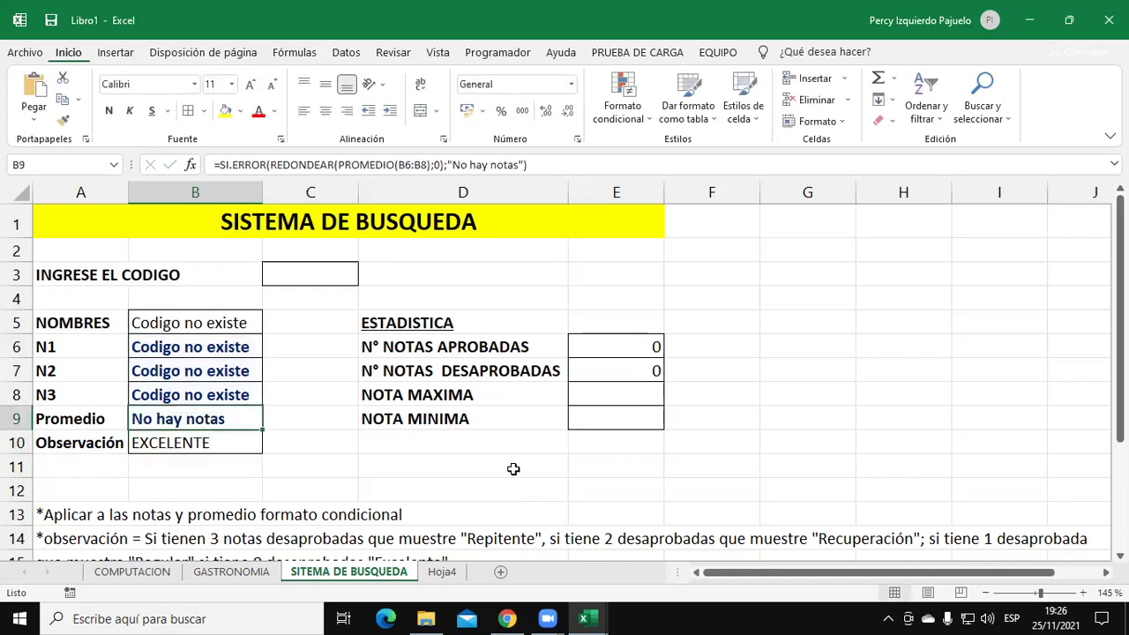
click(741, 469)
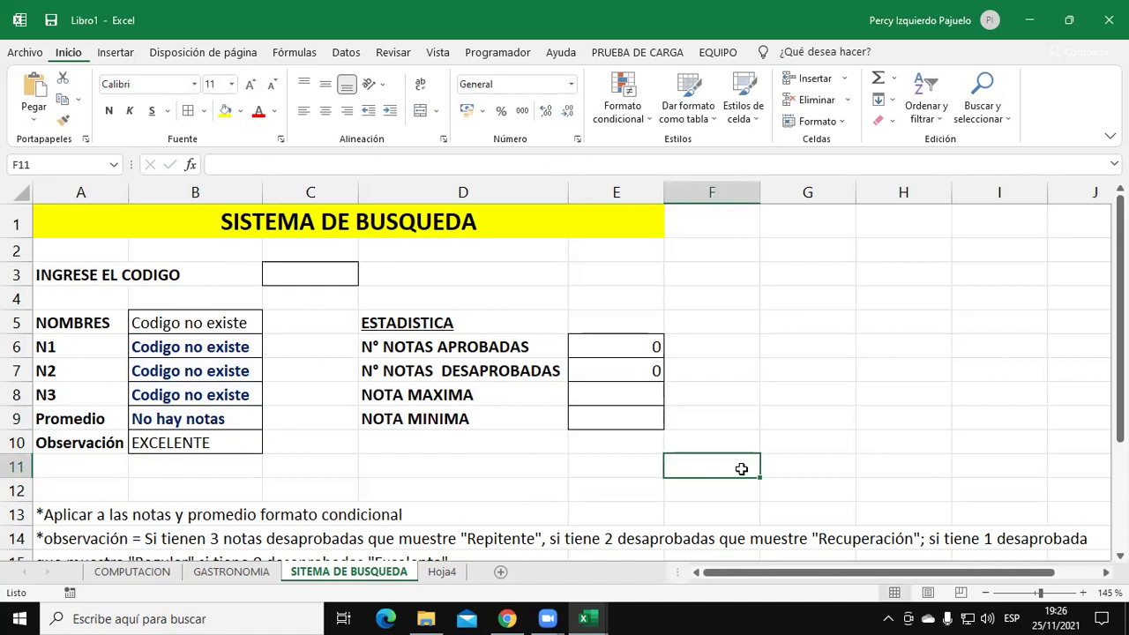
- Look up student code c02 in cell C3
click(335, 275)
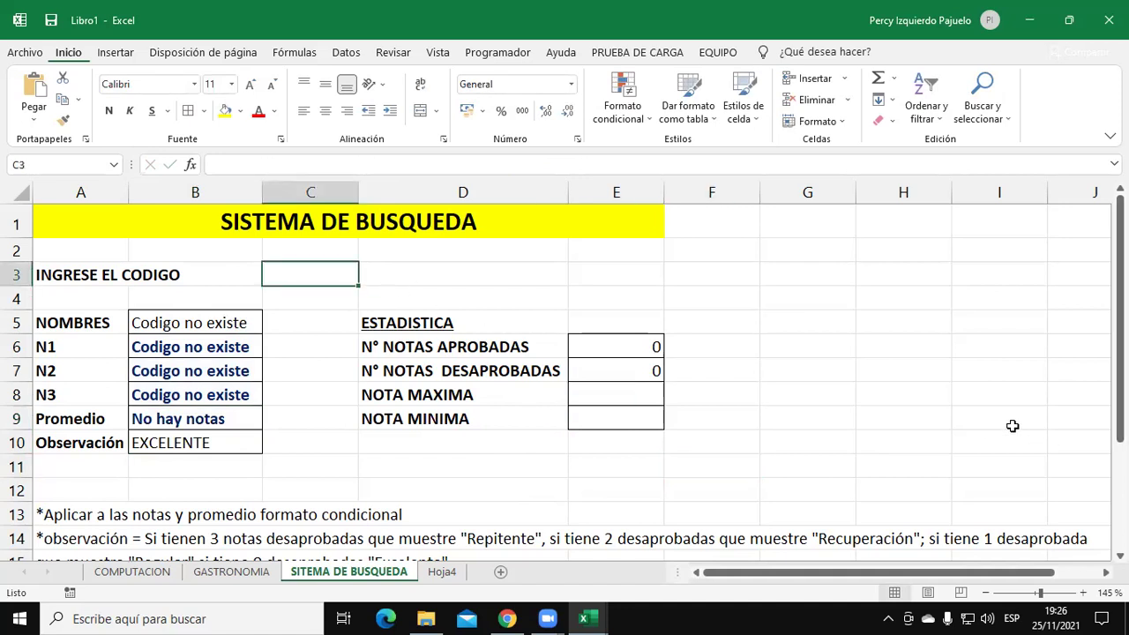
text(c)
key(BackSpace)
text(c02)
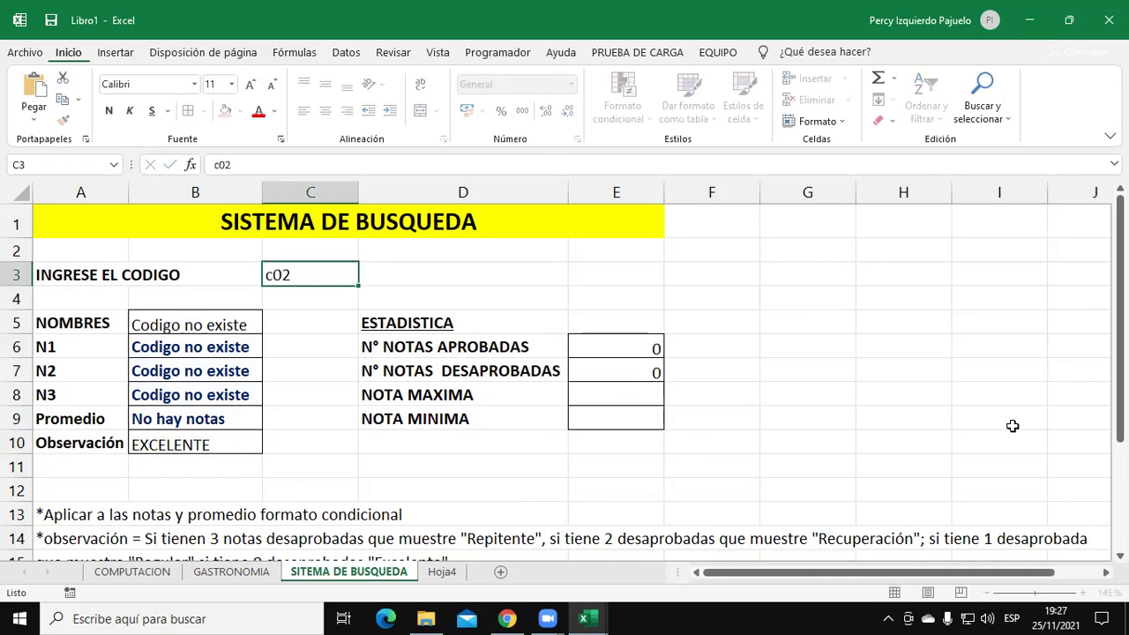
- Accept student code c02 in C3, check the average in B9, and clear the code cell
key(Return)
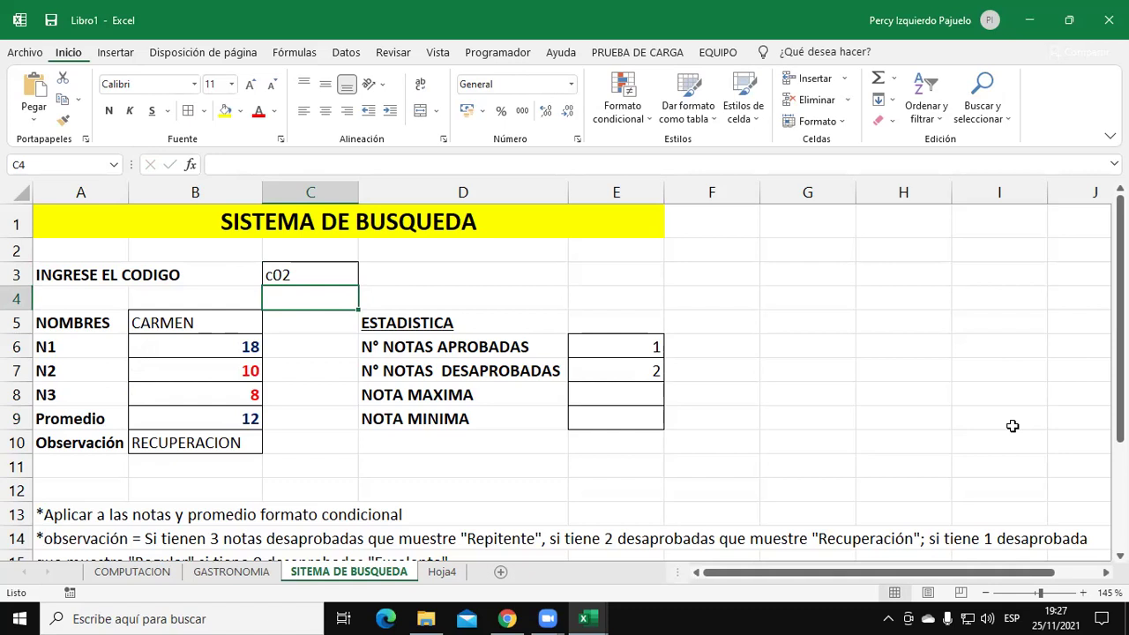
click(234, 416)
click(284, 274)
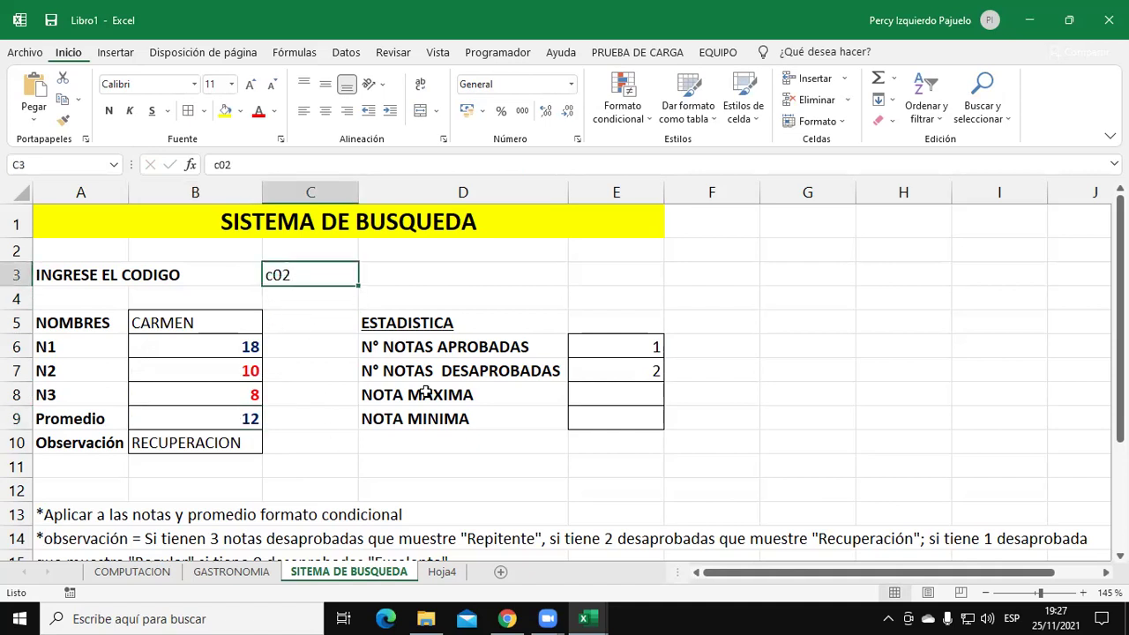
key(Delete)
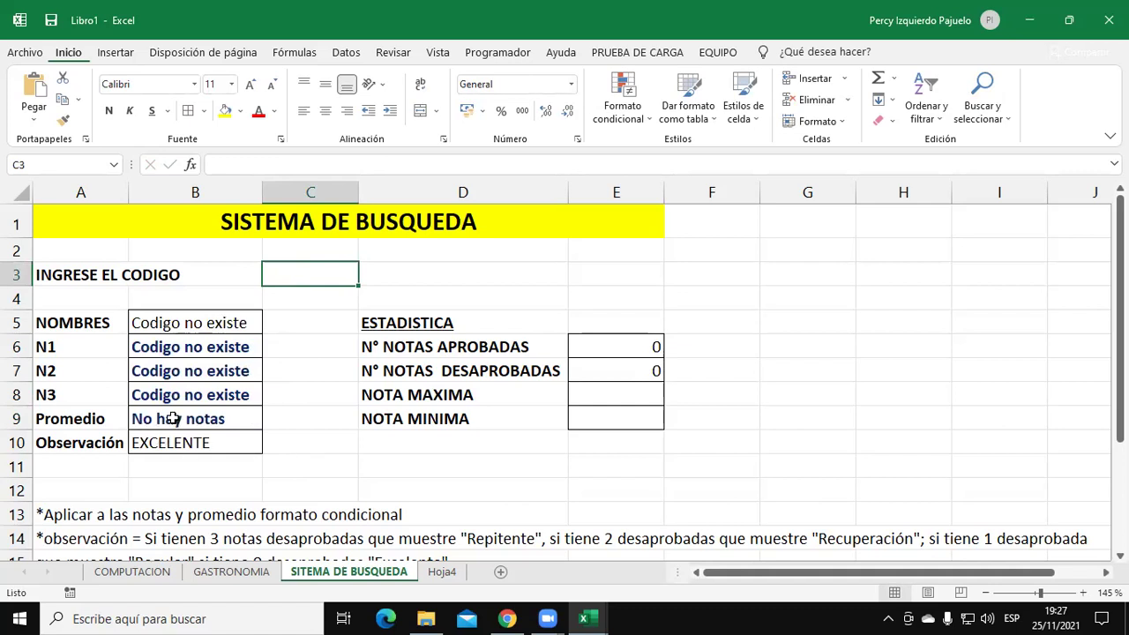
- Test the search with student code G02 in C3, and clear the code cell
click(213, 421)
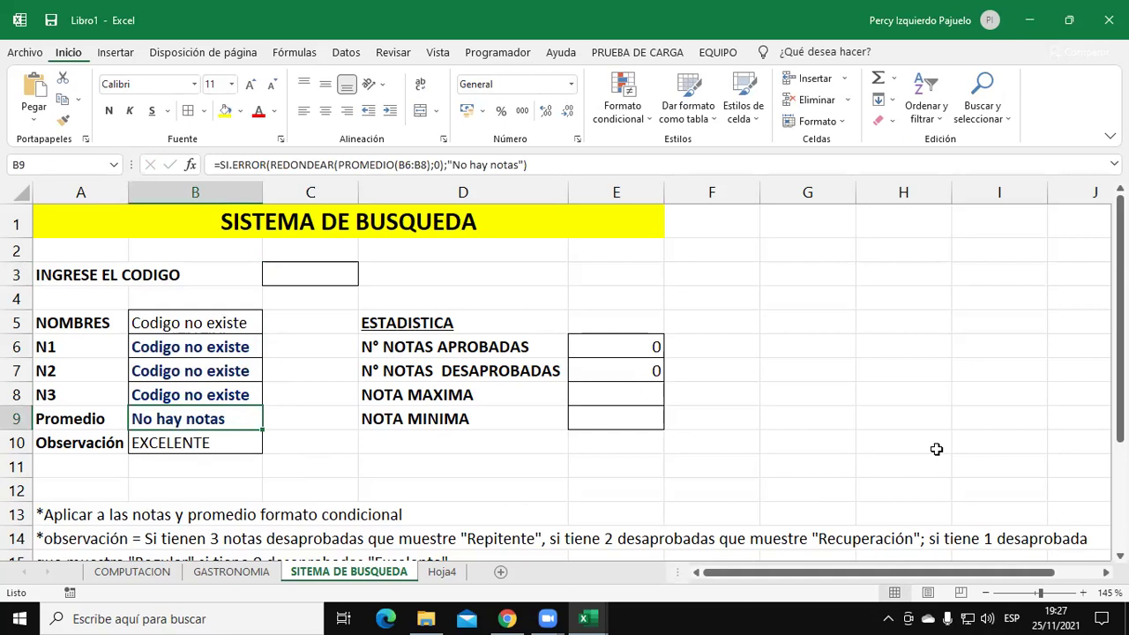
click(326, 283)
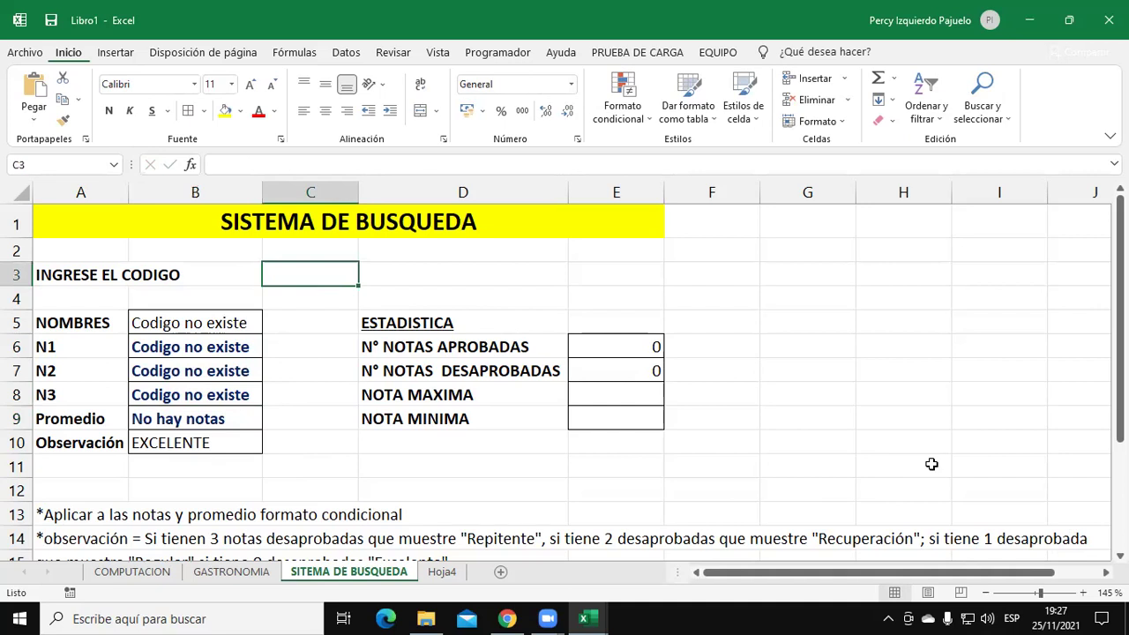
text(g)
key(BackSpace)
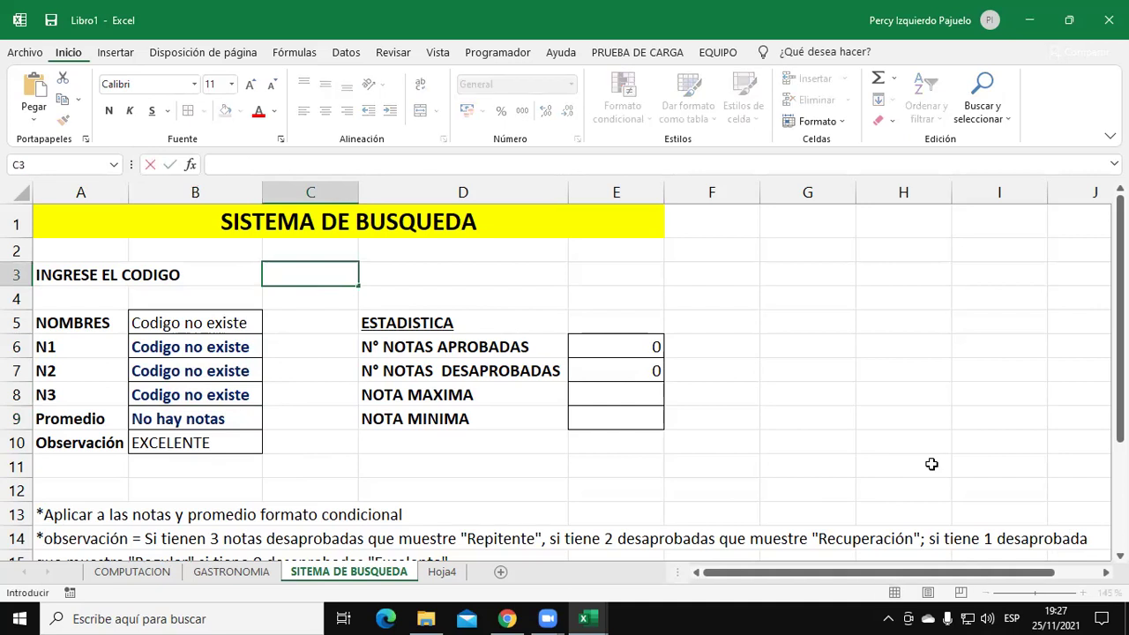
text(G02)
key(Return)
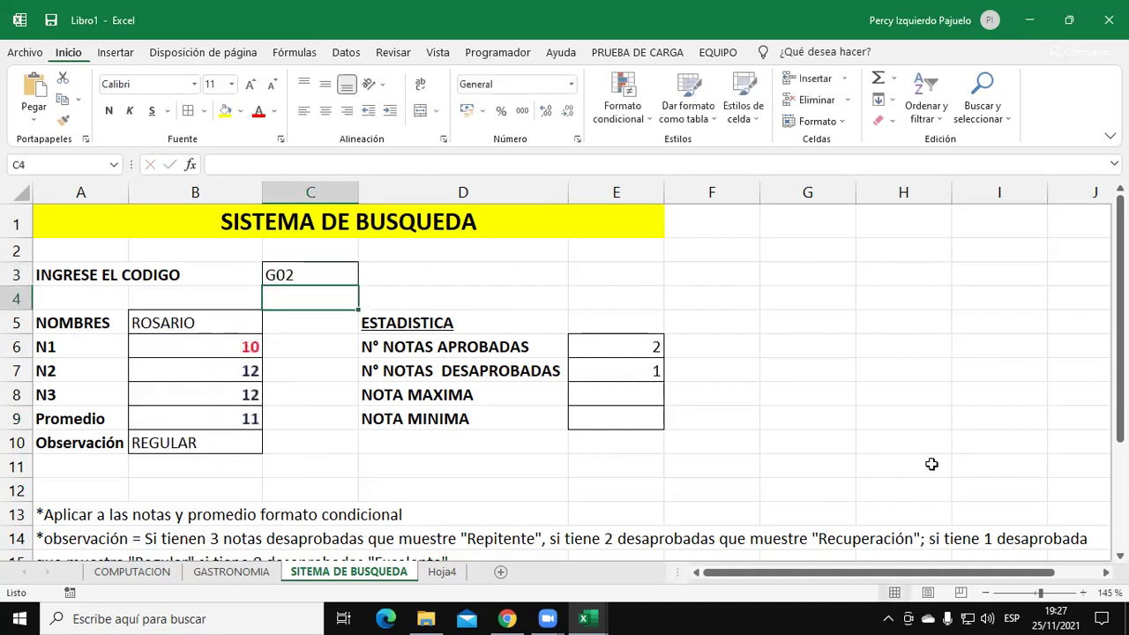
key(Up)
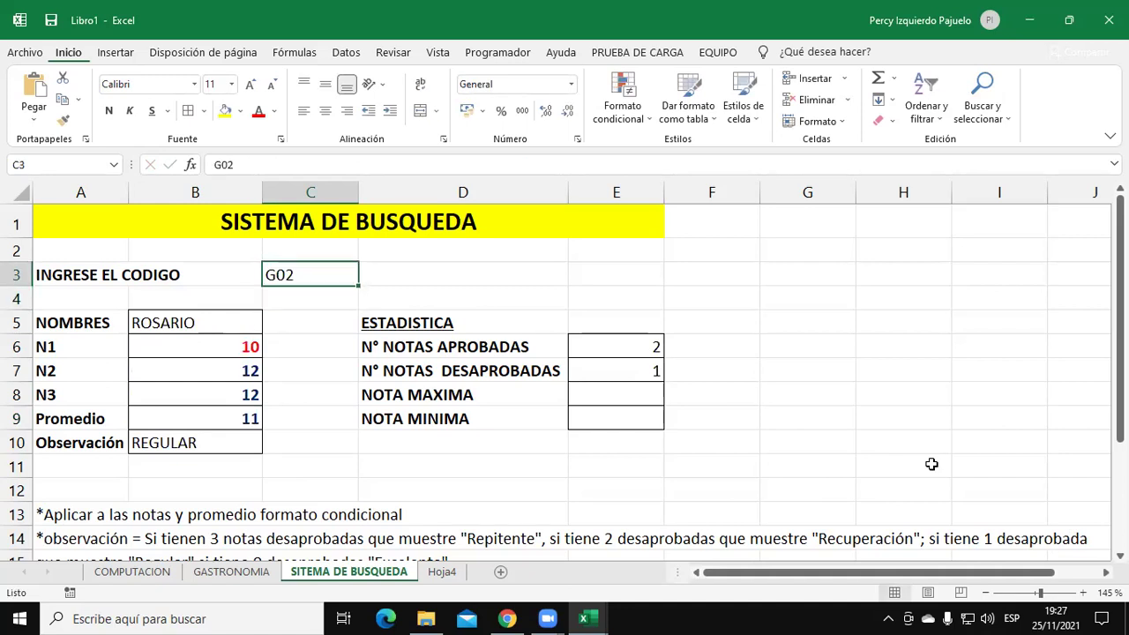
key(Delete)
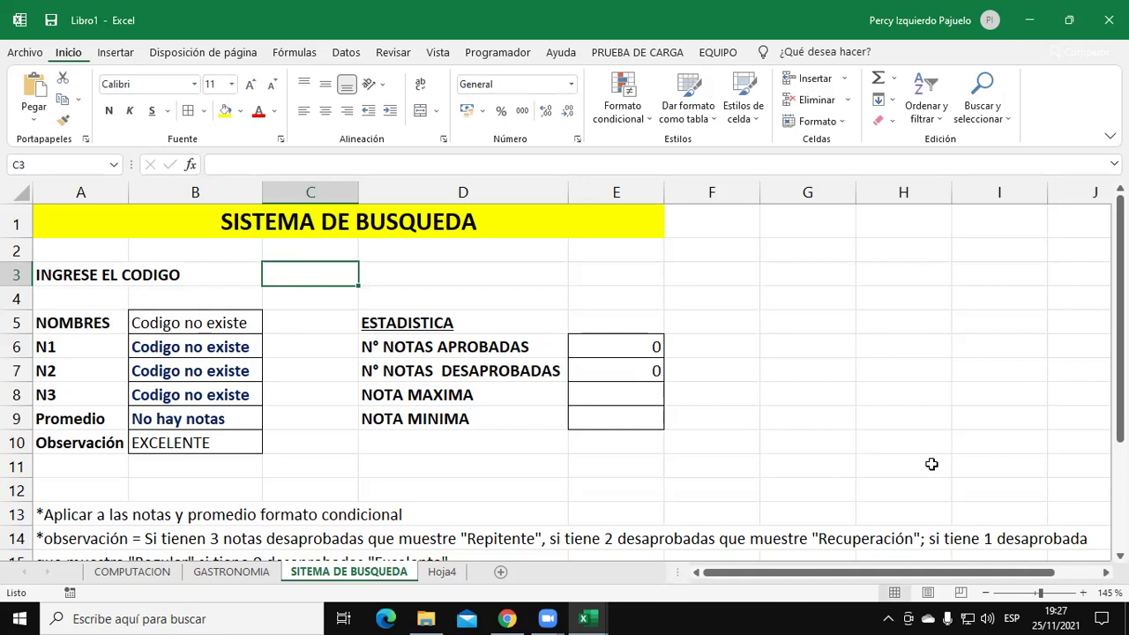
- Review the nested SI observation formula in B10 and the assignment notes below the search form
click(190, 441)
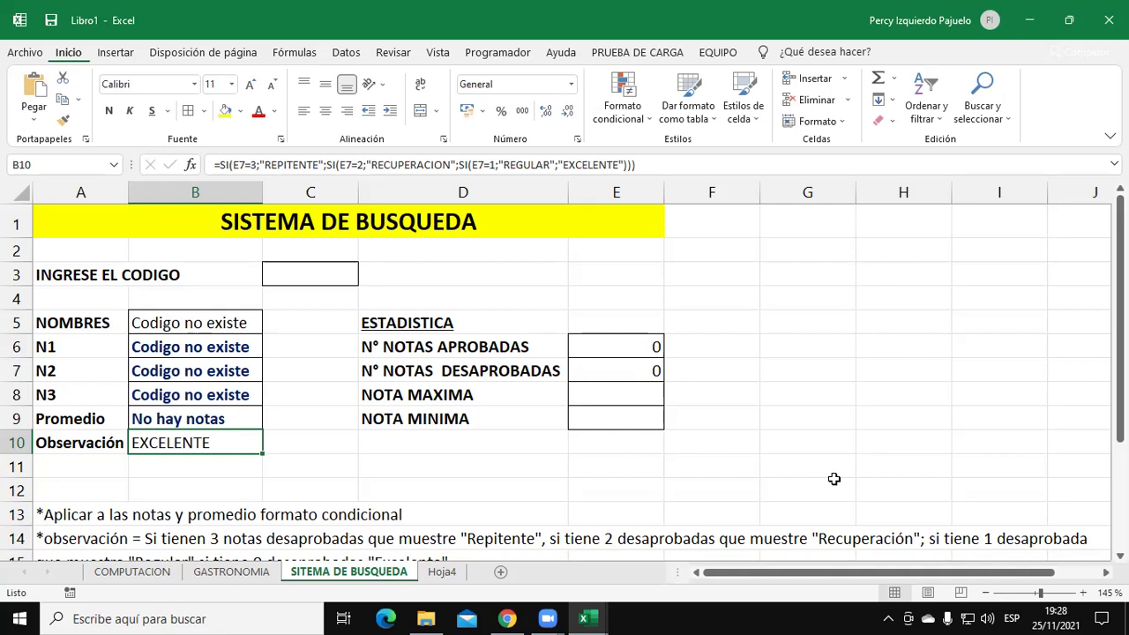
click(670, 164)
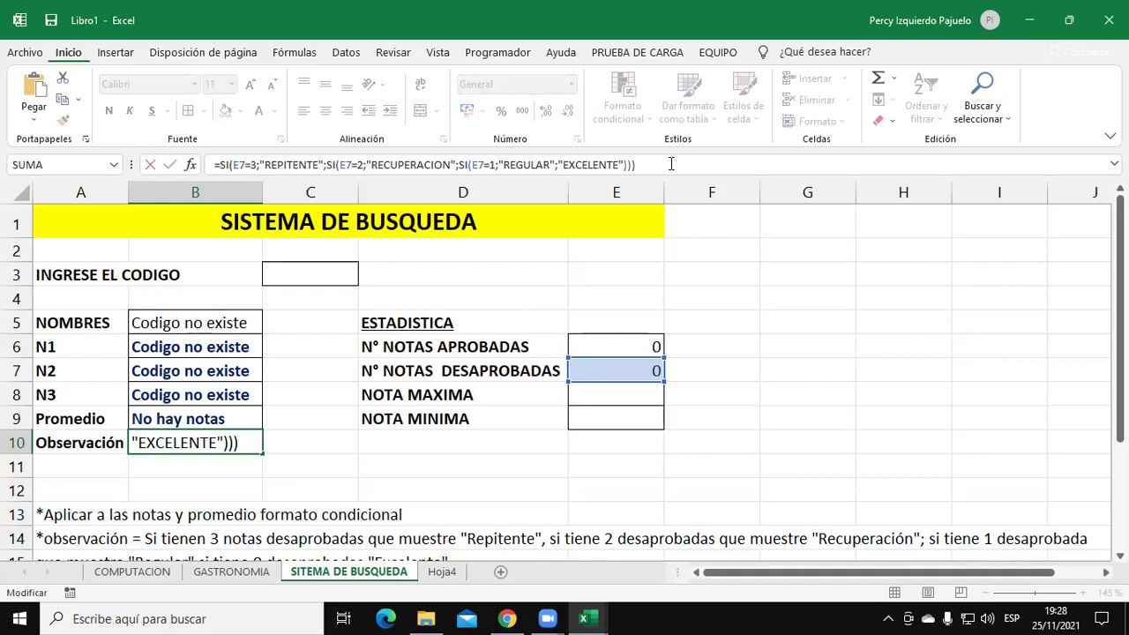
key(Return)
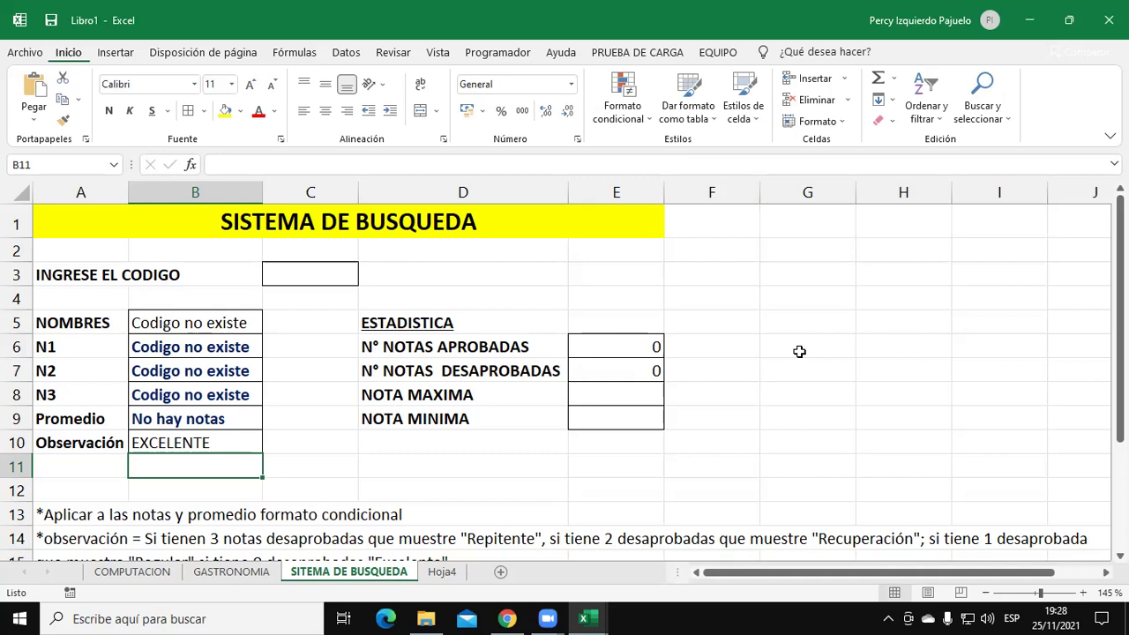
scroll(763, 347, down, 2)
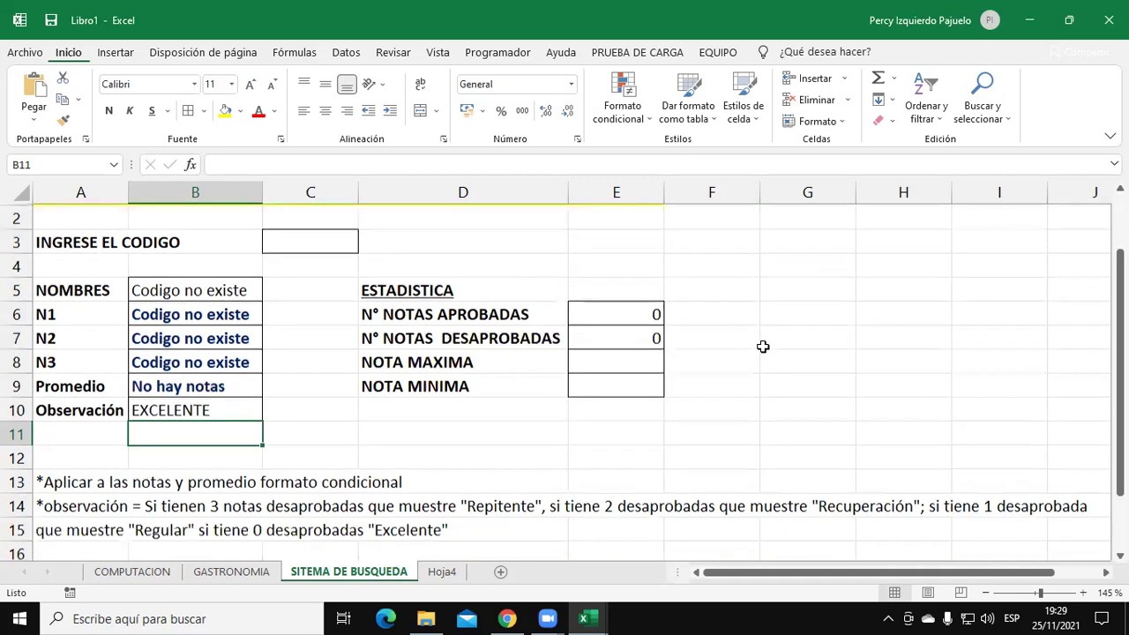
scroll(767, 349, up, 2)
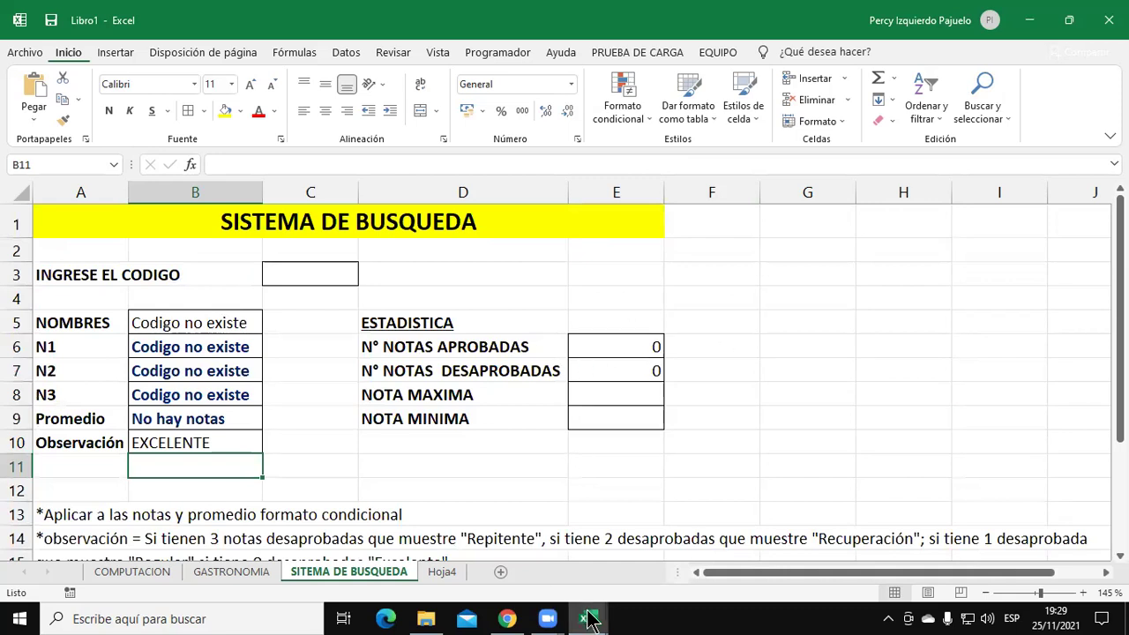
- Switch to the Practica calificada II workbook and look through its TECNICO, COMPUTACION, SECRETARIADO and CONSULTA sheets
mouse_move(584, 618)
click(653, 580)
scroll(481, 465, up, 2)
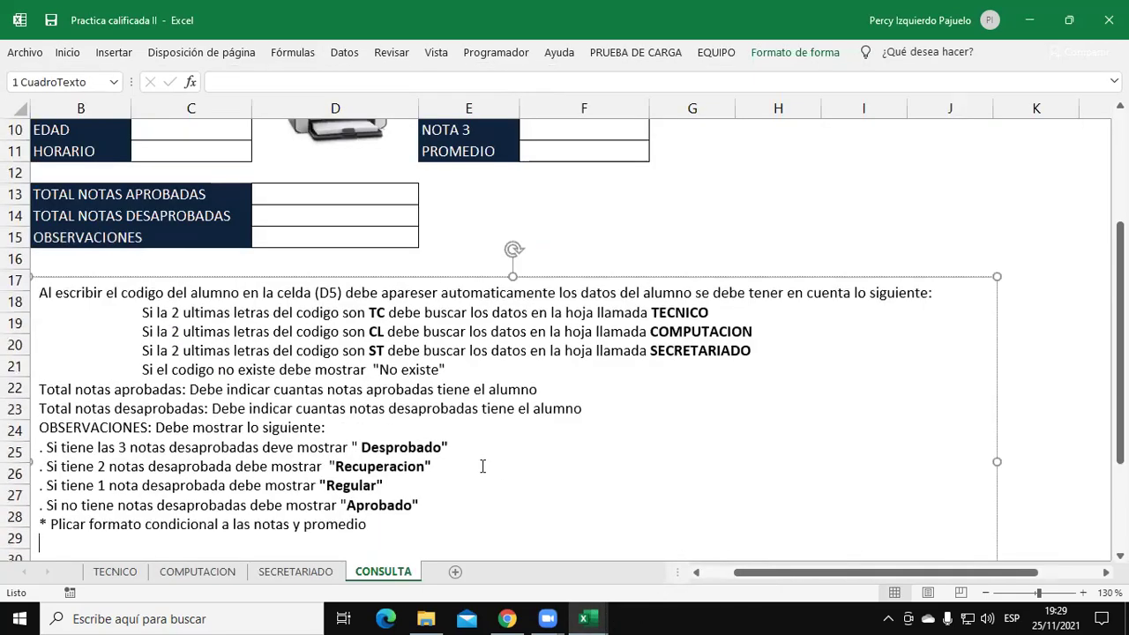
scroll(485, 466, up, 2)
scroll(487, 468, up, 1)
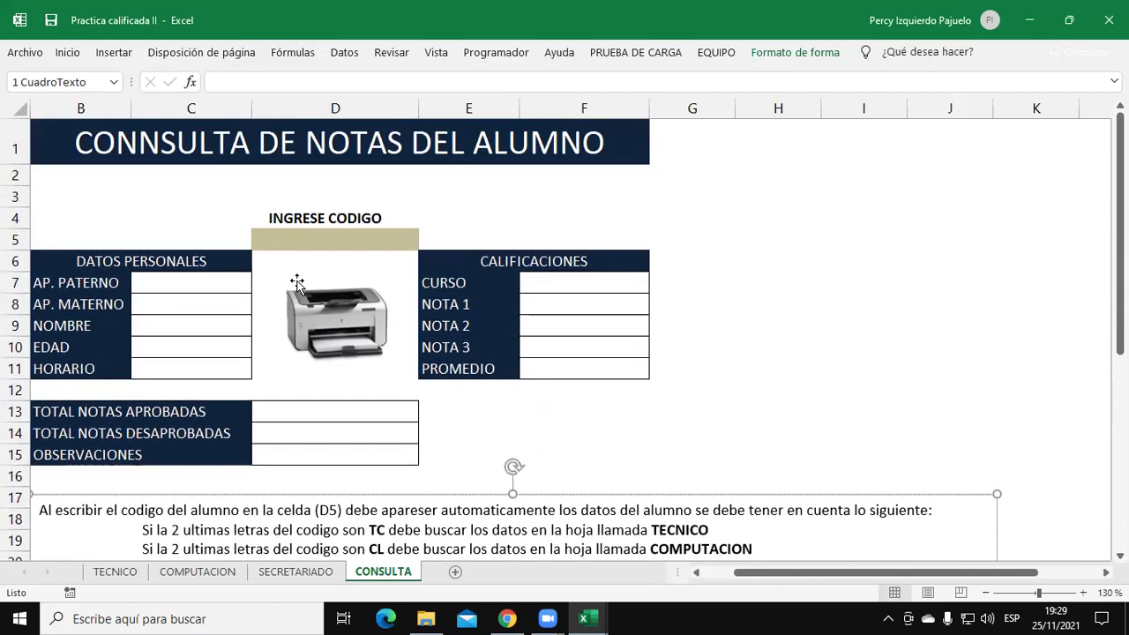
click(348, 243)
click(133, 570)
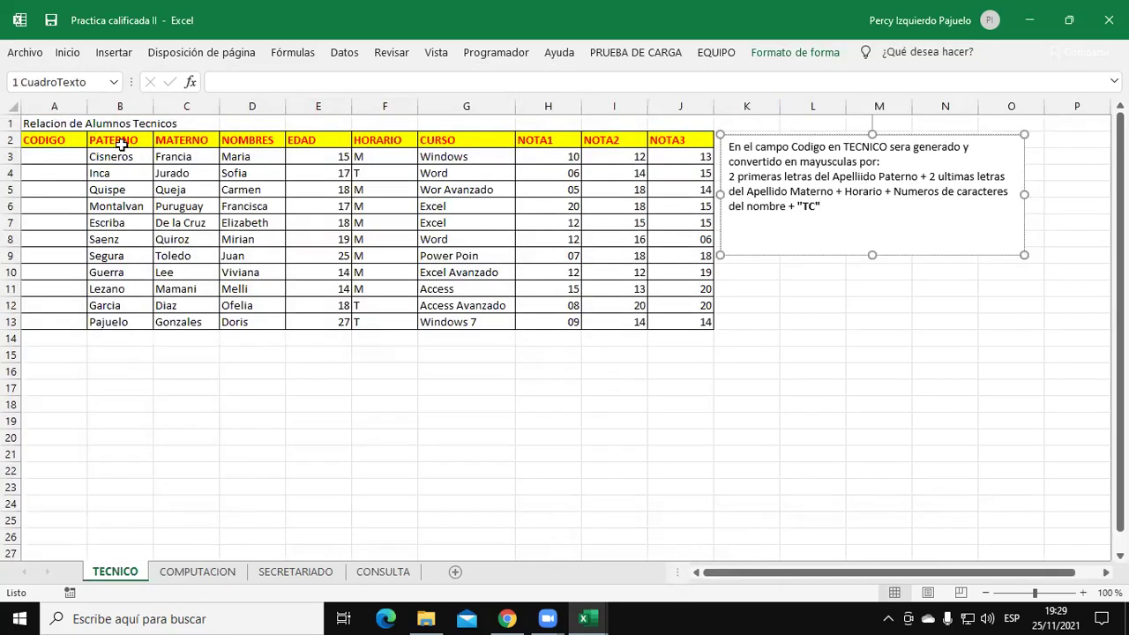
click(212, 571)
click(296, 571)
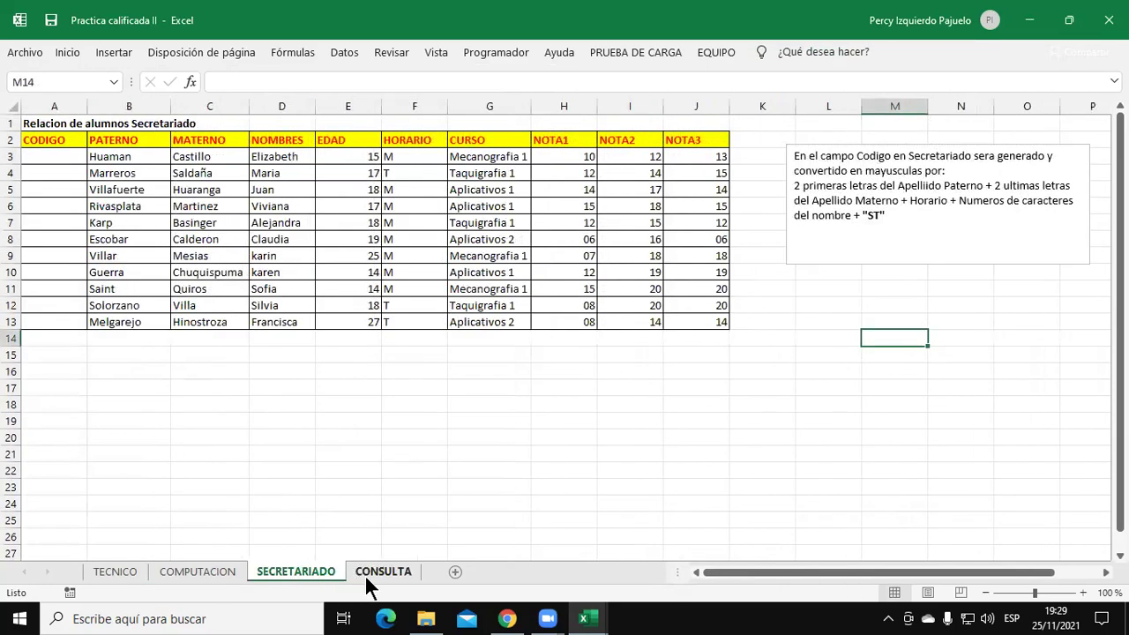
click(382, 572)
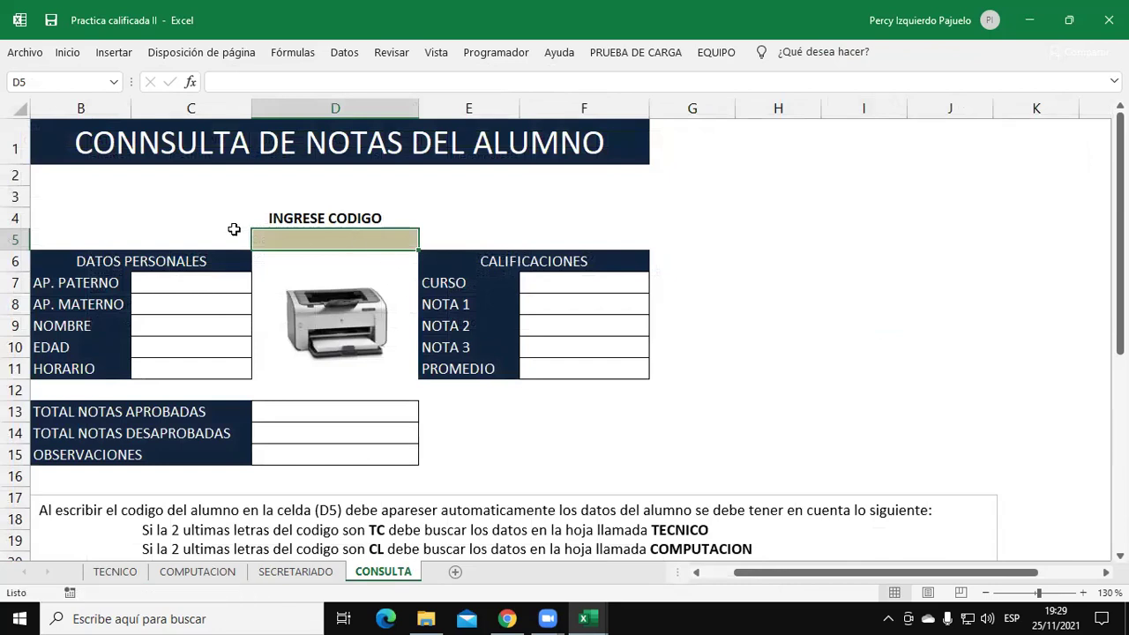
- Examine the personal data and grade fields on the CONSULTA sheet, comparing them with the TECNICO list and reading the instructions
drag(176, 282, 186, 370)
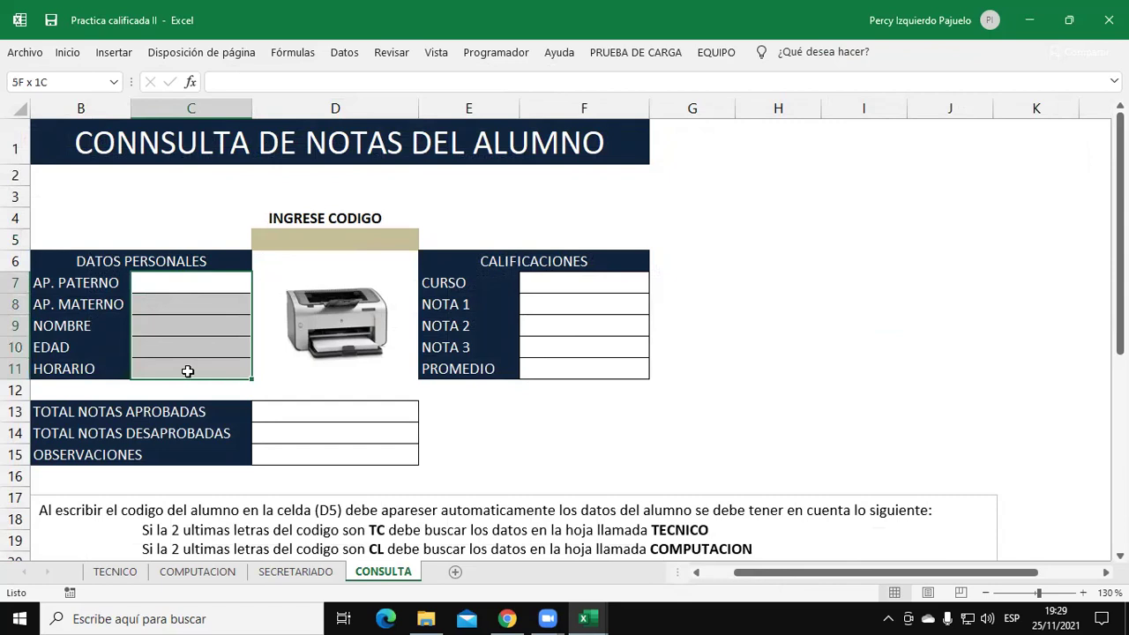
click(138, 569)
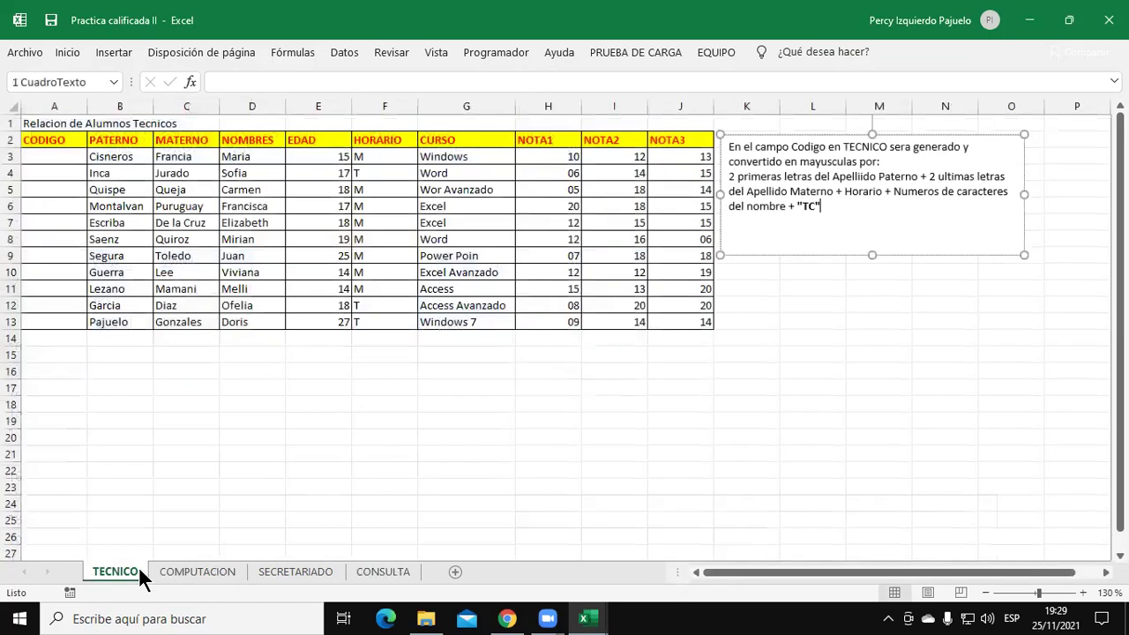
click(369, 571)
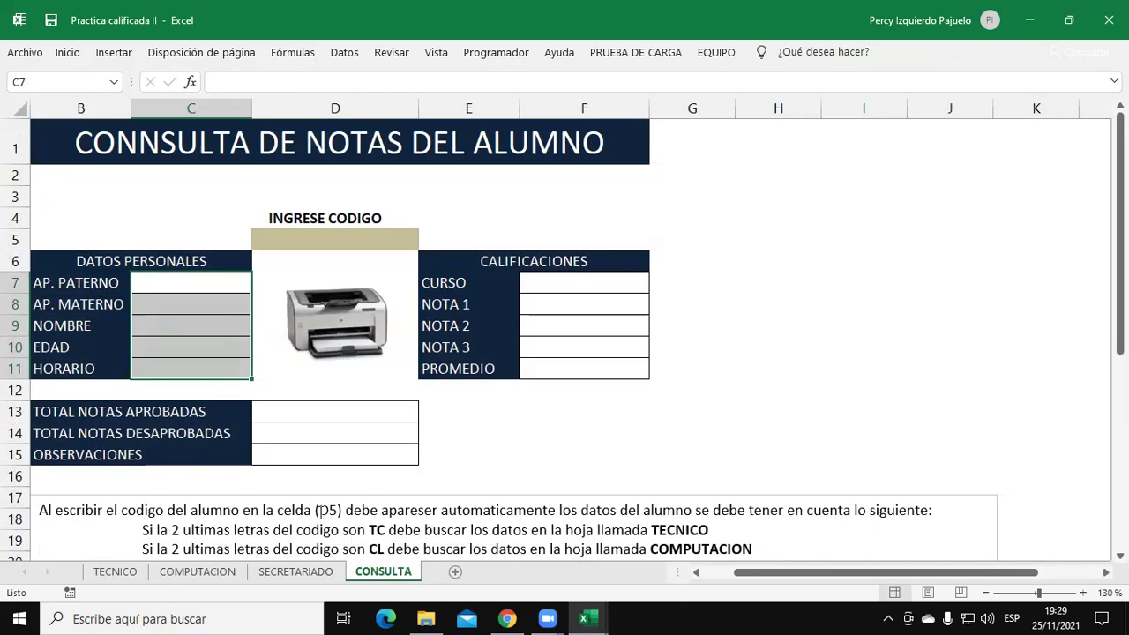
click(206, 366)
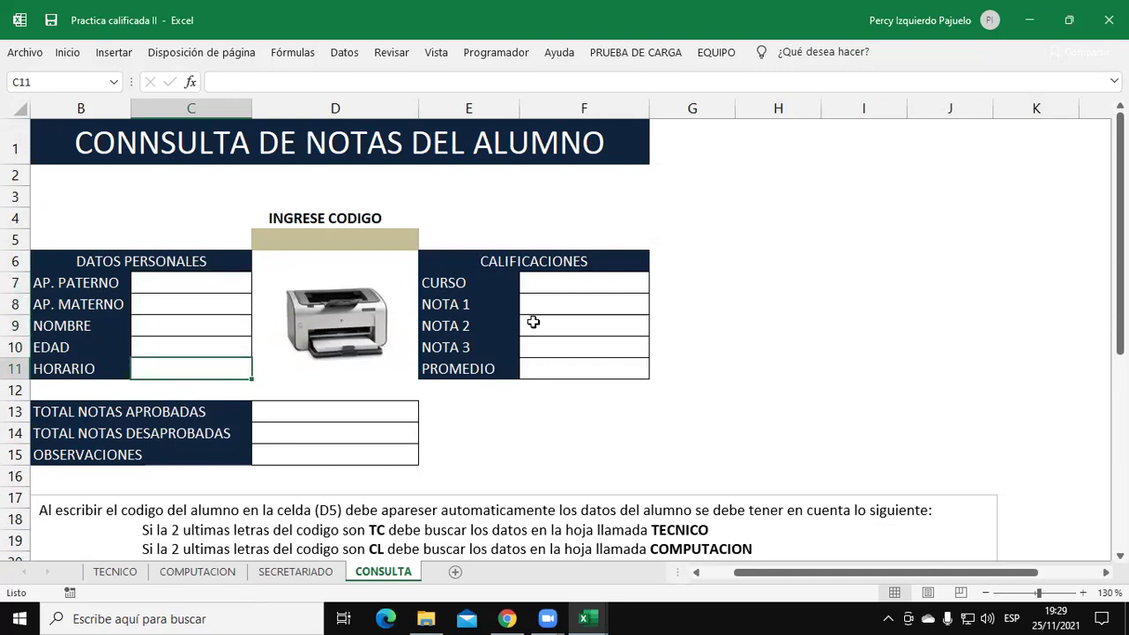
click(559, 305)
click(566, 367)
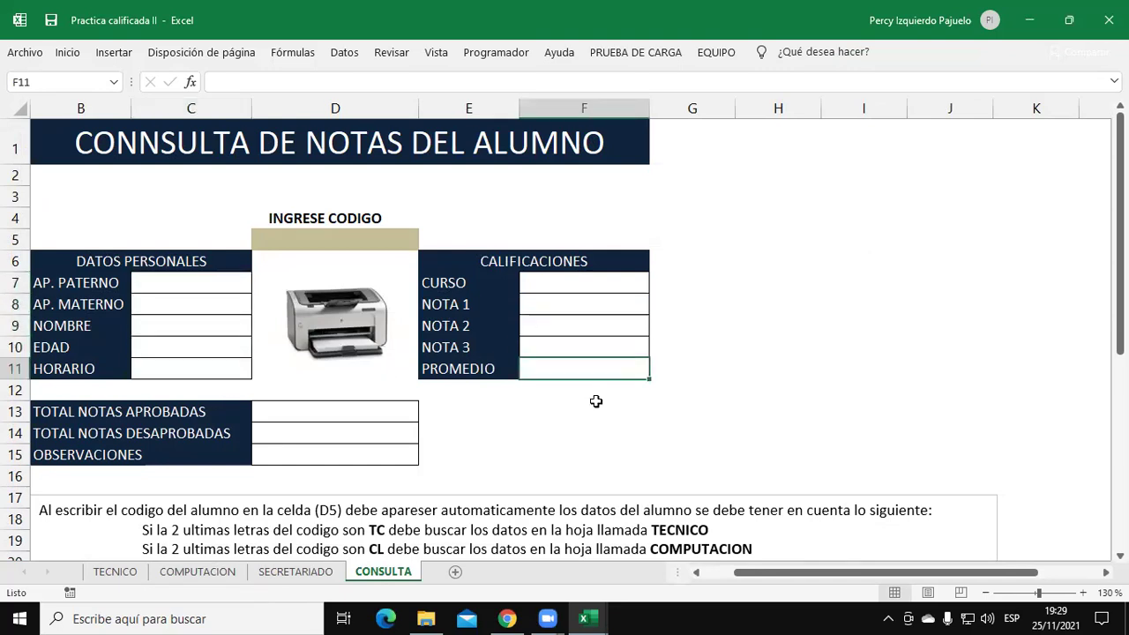
scroll(658, 470, down, 1)
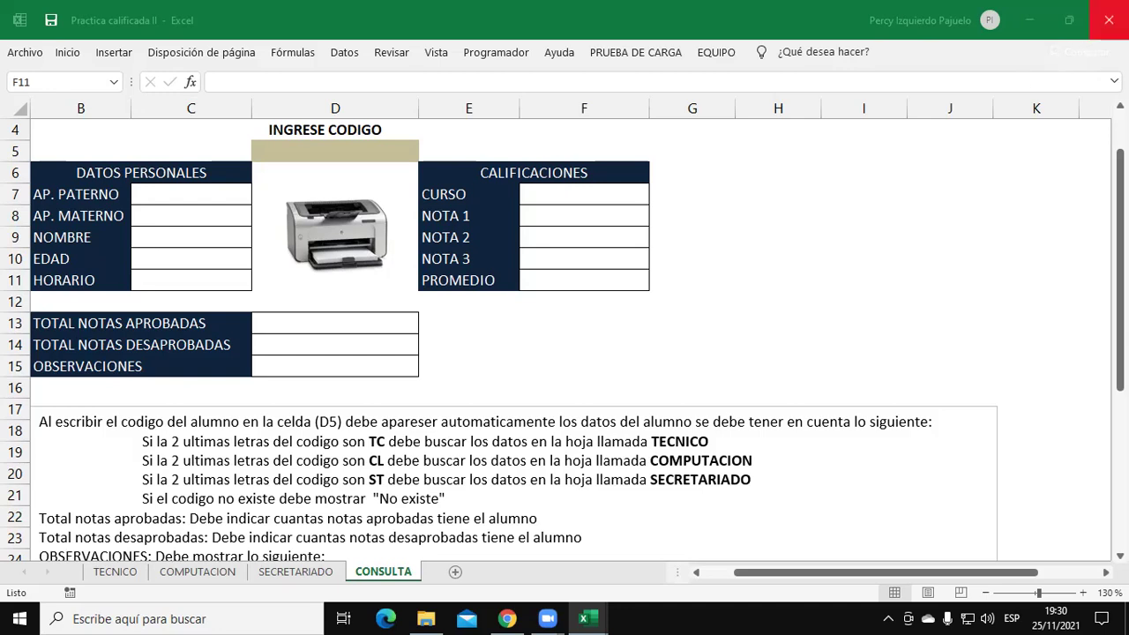
- Close the Practica calificada II workbook with its changes saved, and collapse the ribbon in Libro1
click(1108, 19)
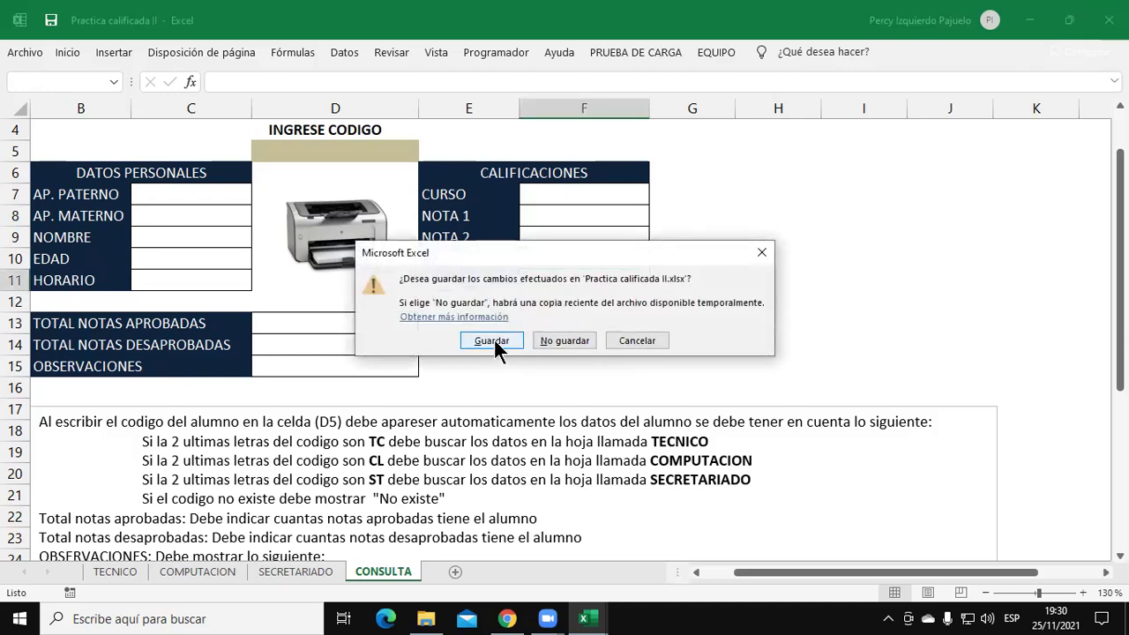
click(506, 344)
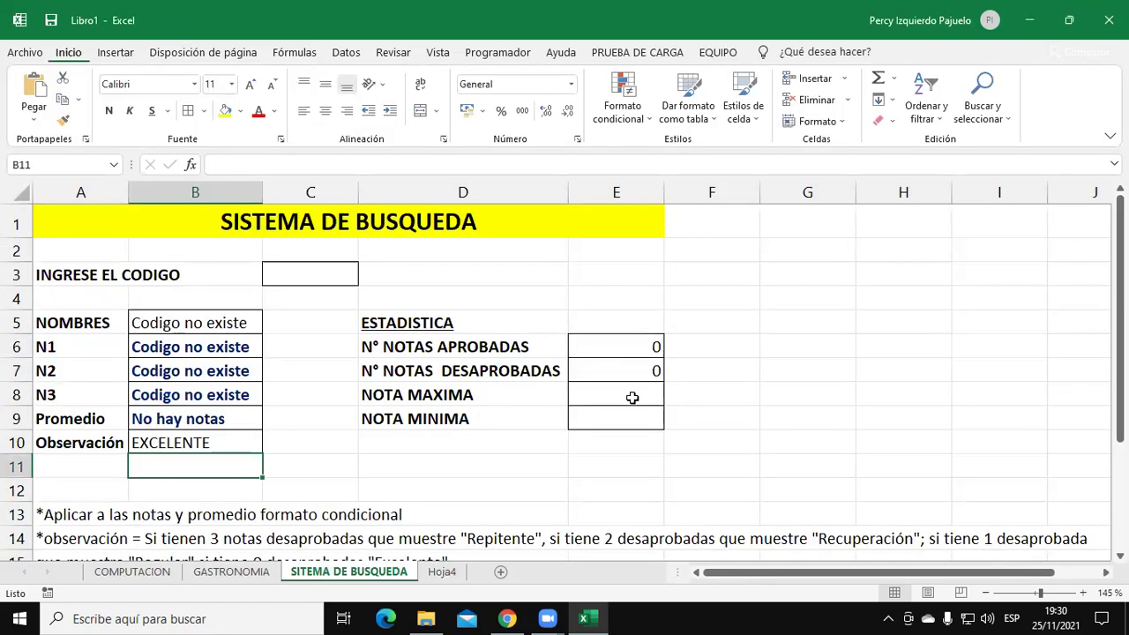
click(754, 442)
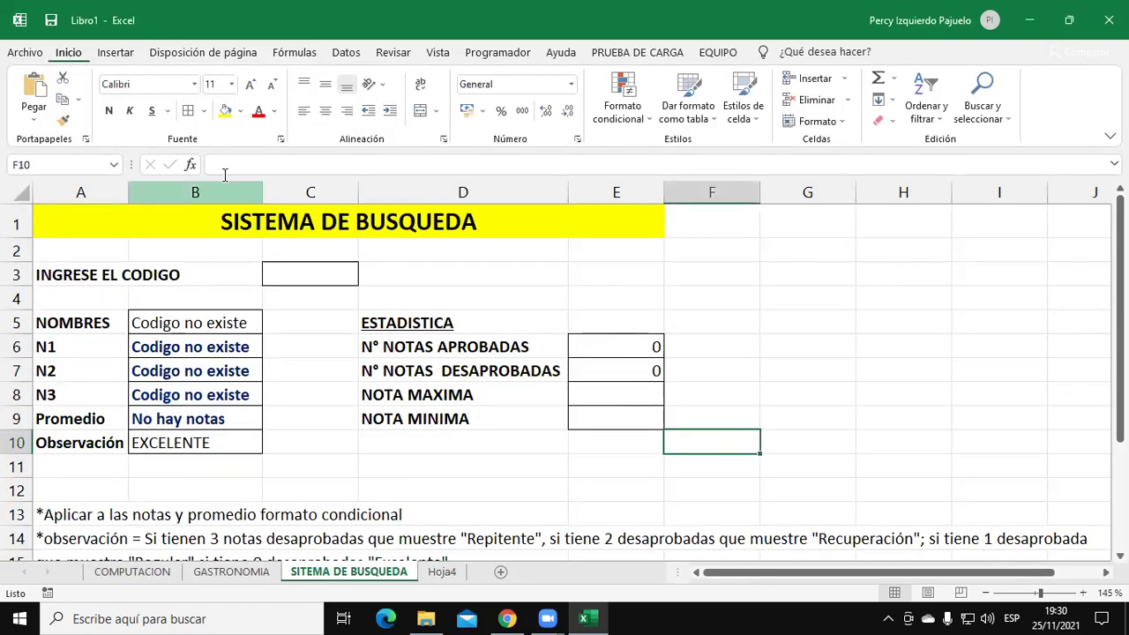
double_click(68, 53)
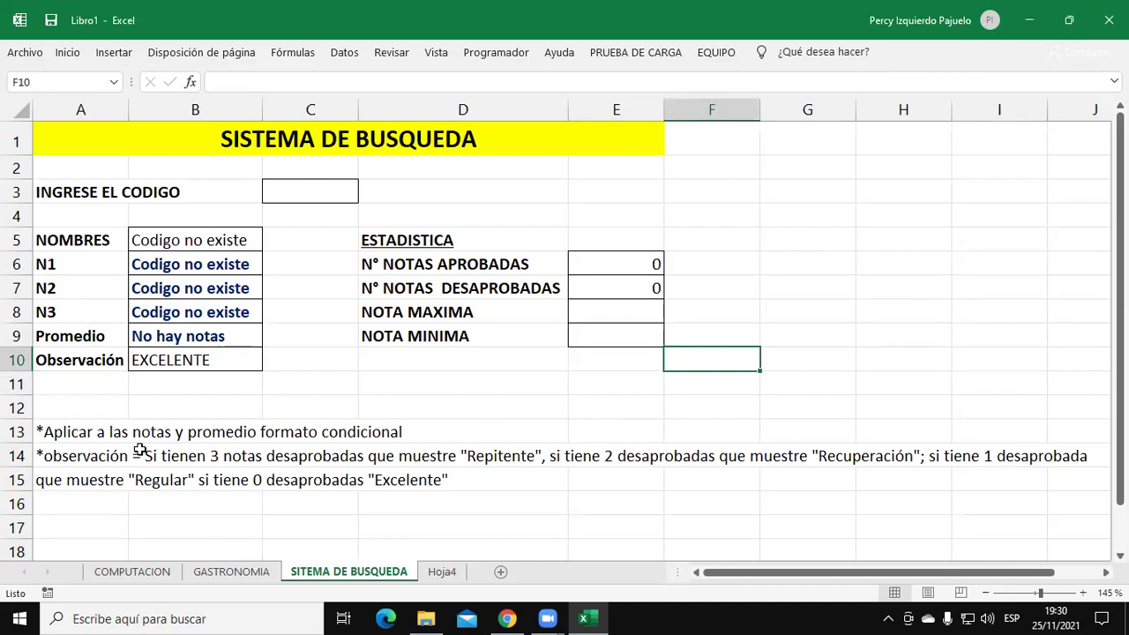
- Inspect the observation formula in B10 and its reference to the failed-grades count in E7
click(172, 359)
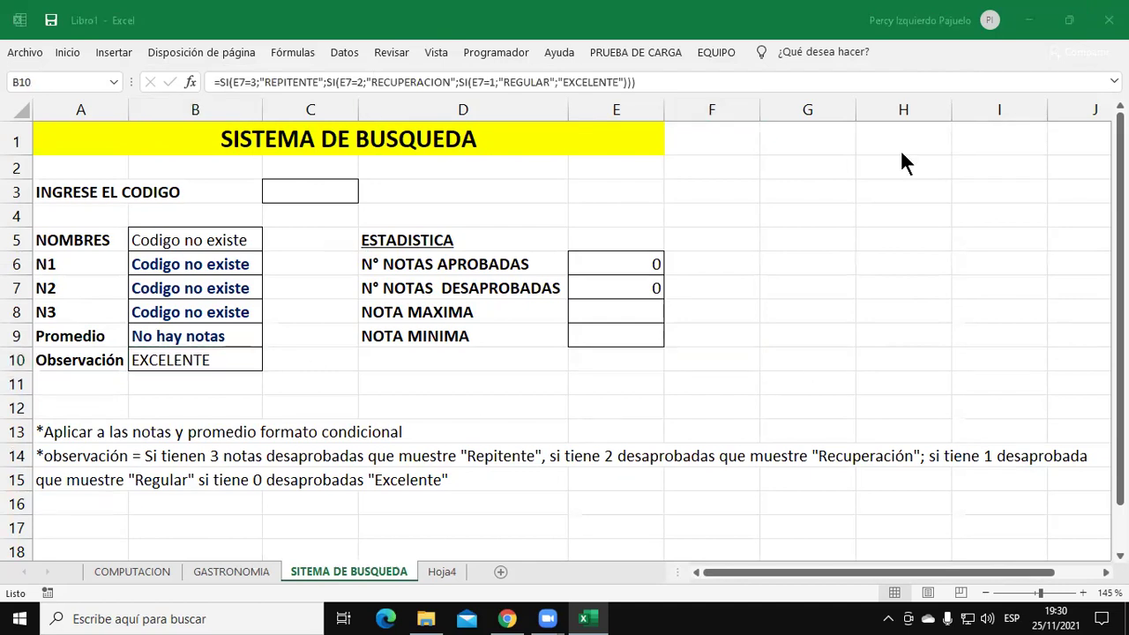
double_click(191, 359)
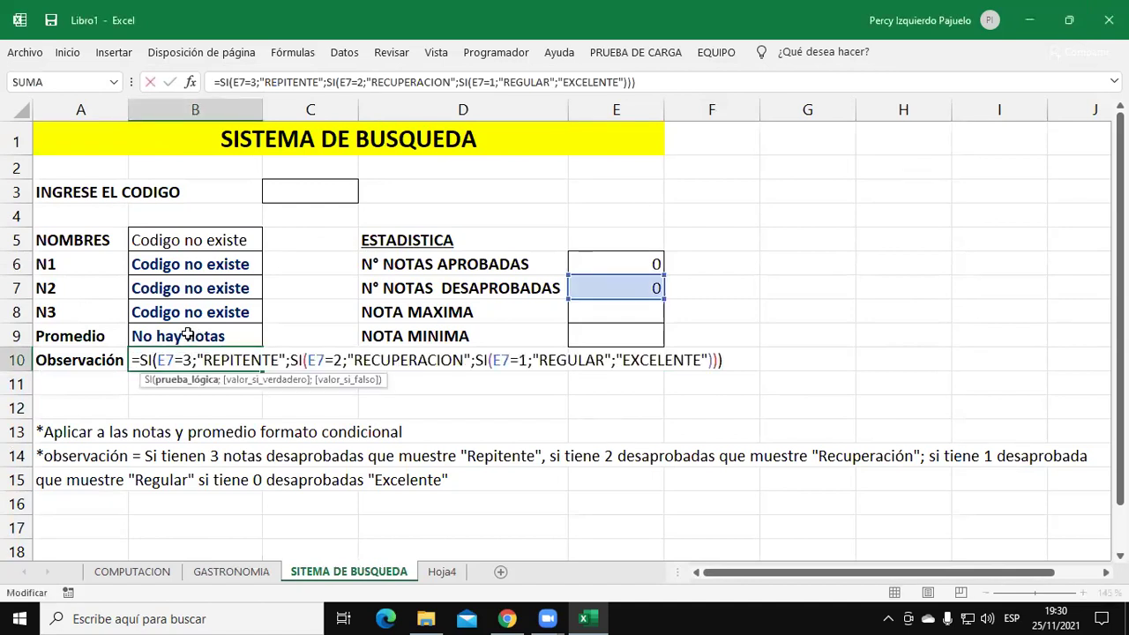
key(Return)
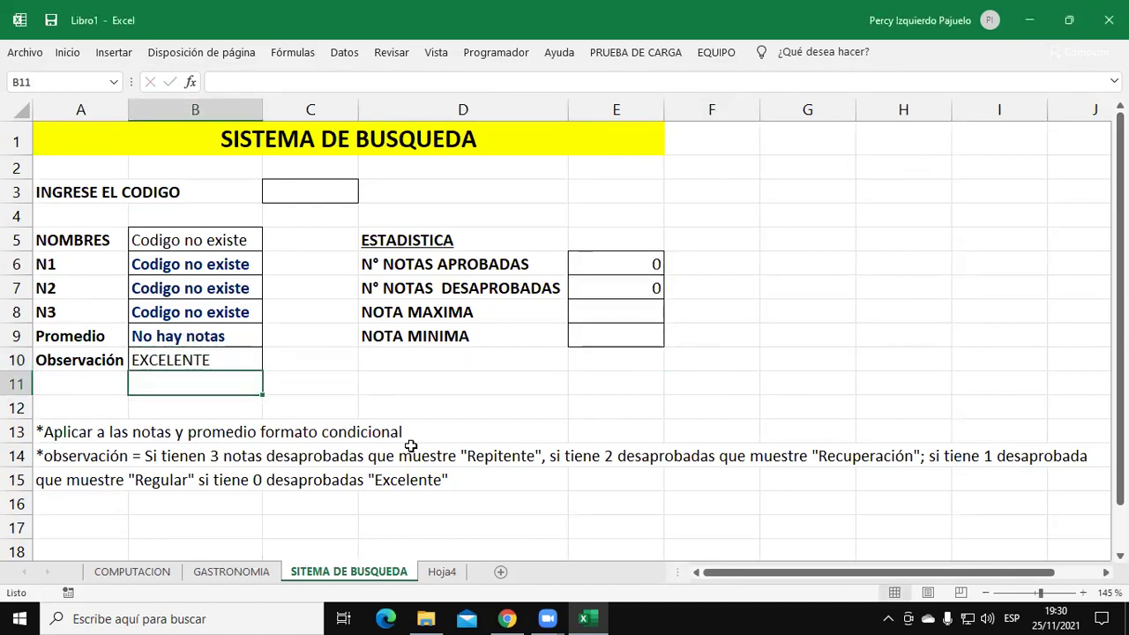
click(225, 359)
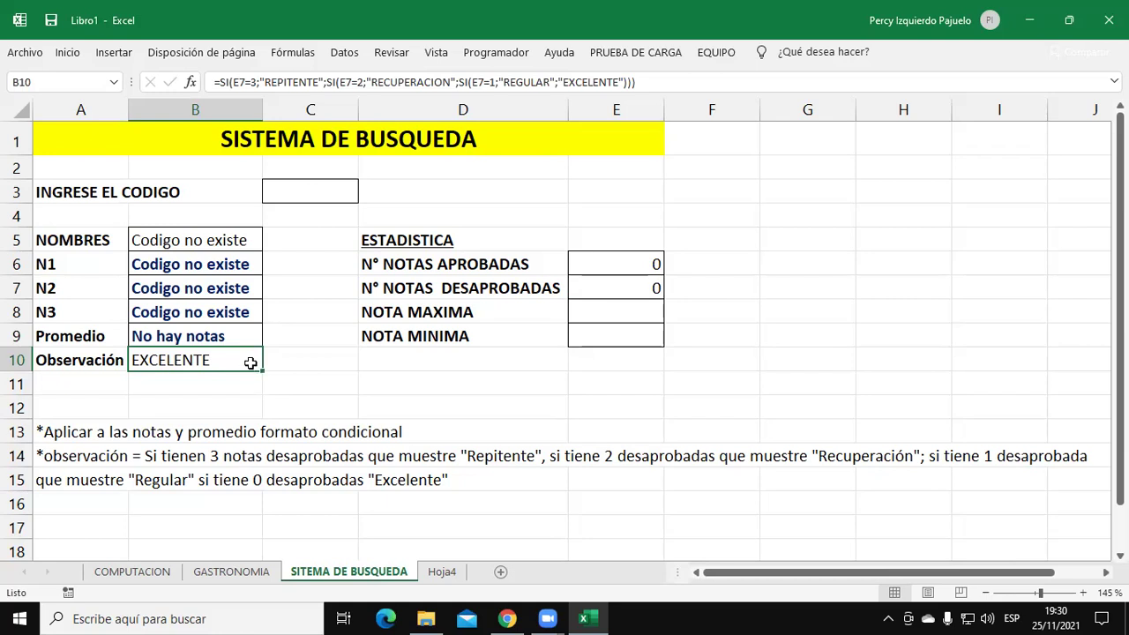
- Inspect the N1 lookup formula in B6, including its SI.ERROR wrapper and both BUSCARV branches
drag(201, 264, 201, 314)
click(203, 262)
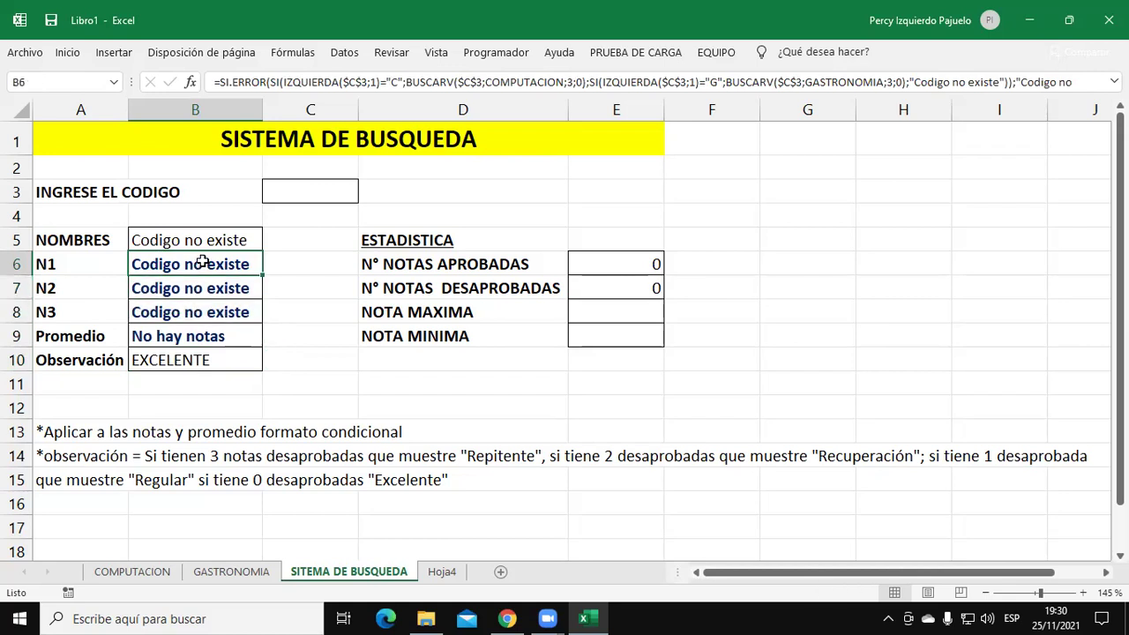
double_click(203, 262)
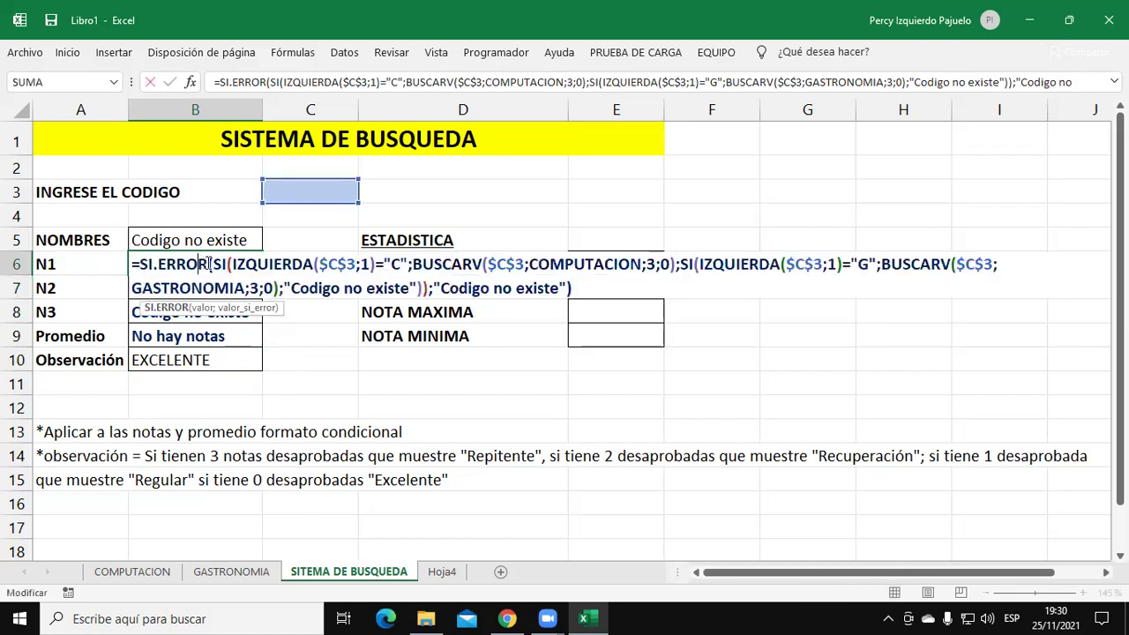
click(577, 288)
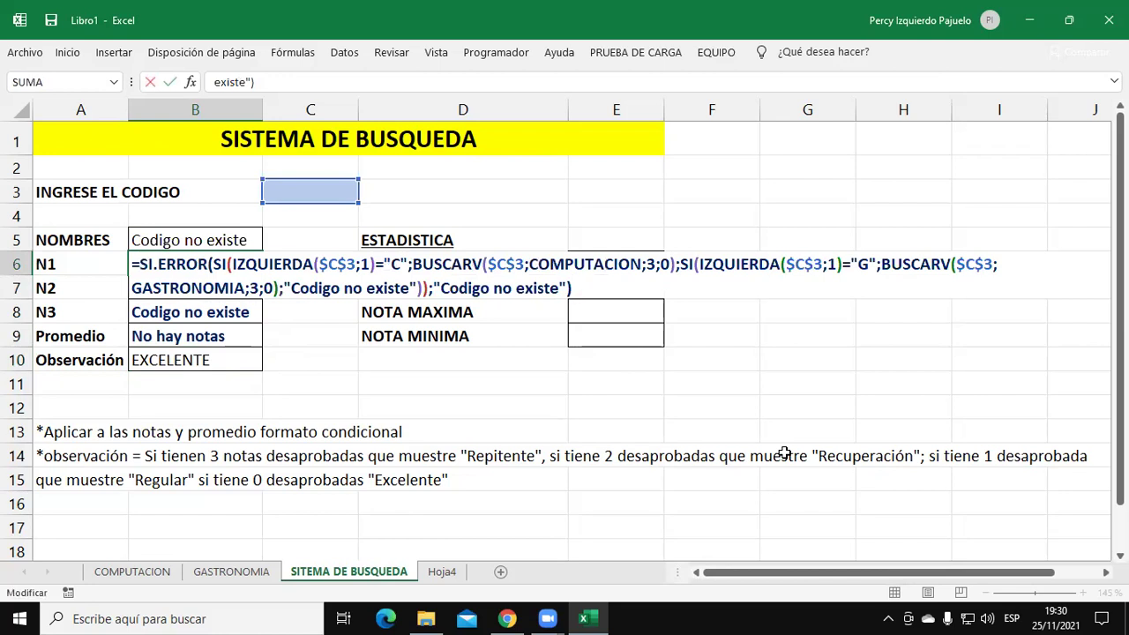
key(Return)
key(Return)
key(Return)
key(Return)
key(Return)
- Review the nested SI conditions of the observation formula in B10
key(Up)
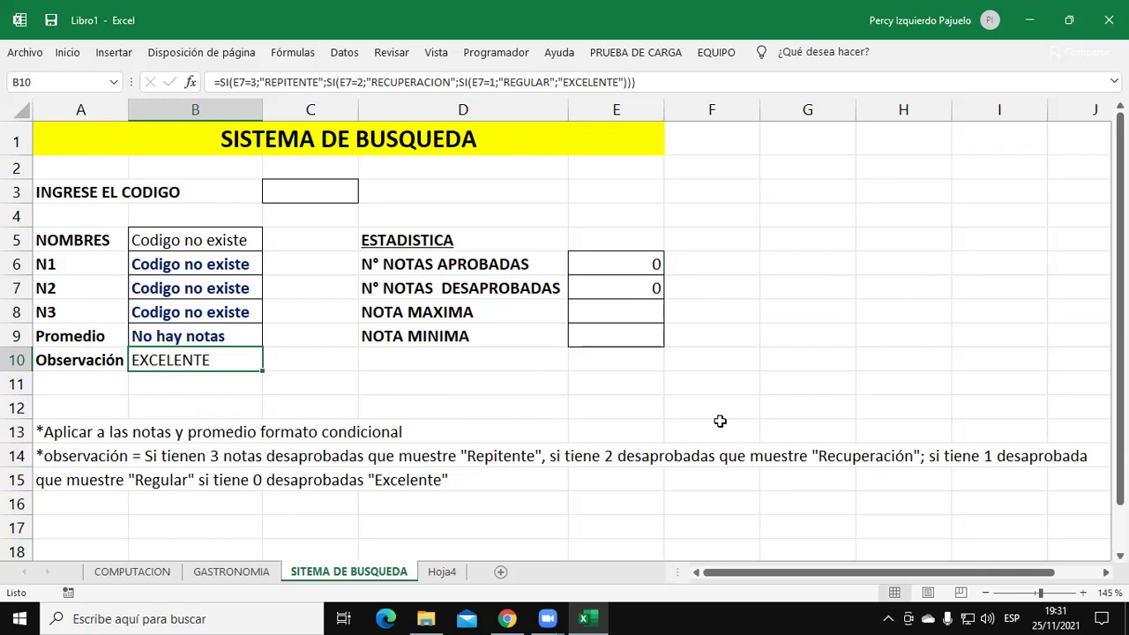
double_click(199, 366)
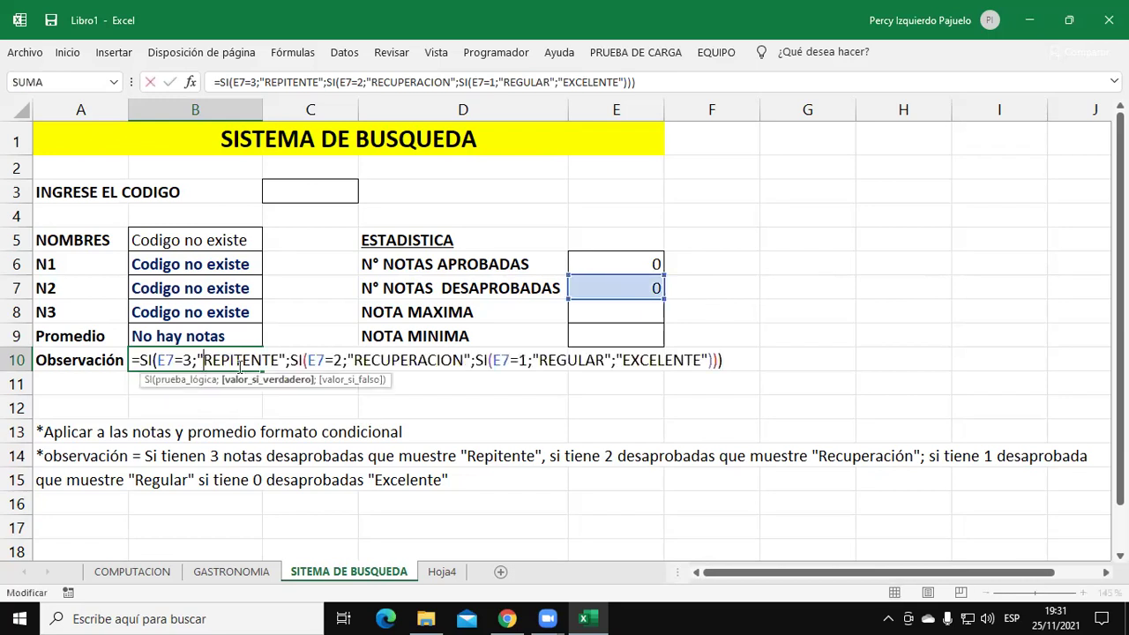
click(732, 360)
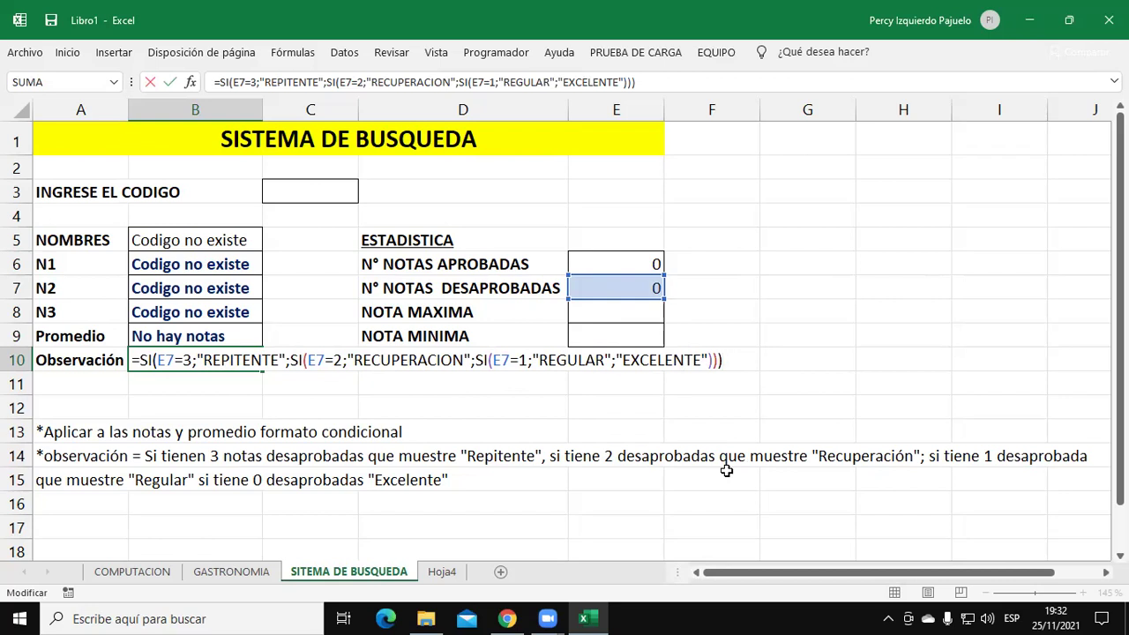
key(Return)
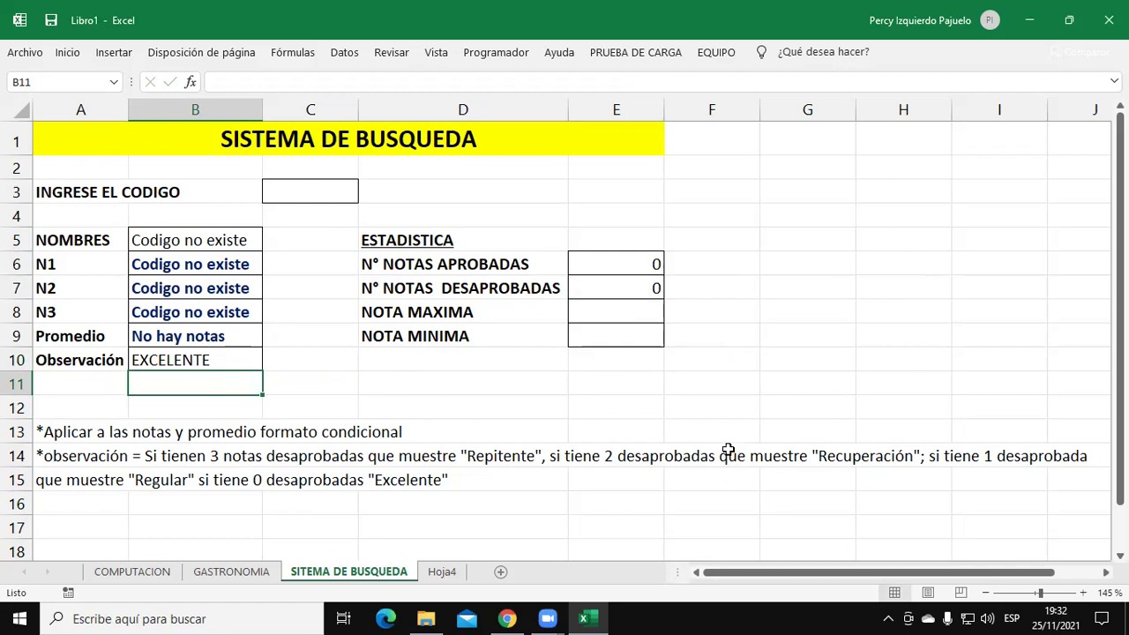
- Check the COMPUTACION and GASTRONOMIA sheets and inspect the student name lookup formula in B5
click(132, 570)
click(264, 571)
click(348, 571)
click(202, 239)
double_click(202, 239)
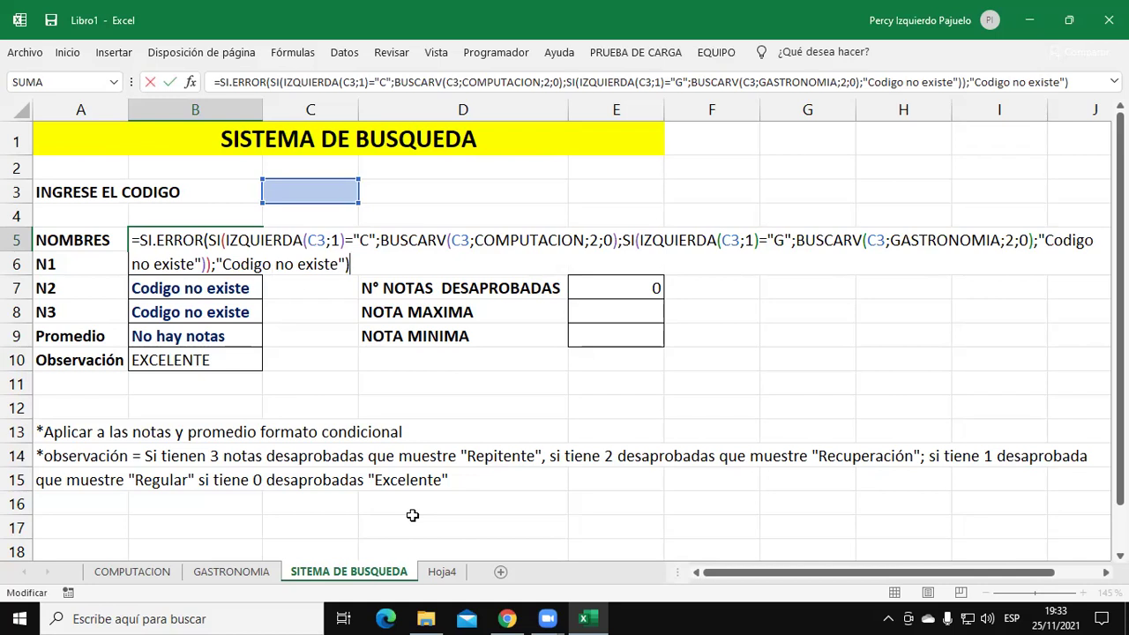
- Go down through the result cells to the average in B9 and re-examine the observation formula in B10
key(Down)
key(Down)
key(Down)
key(Down)
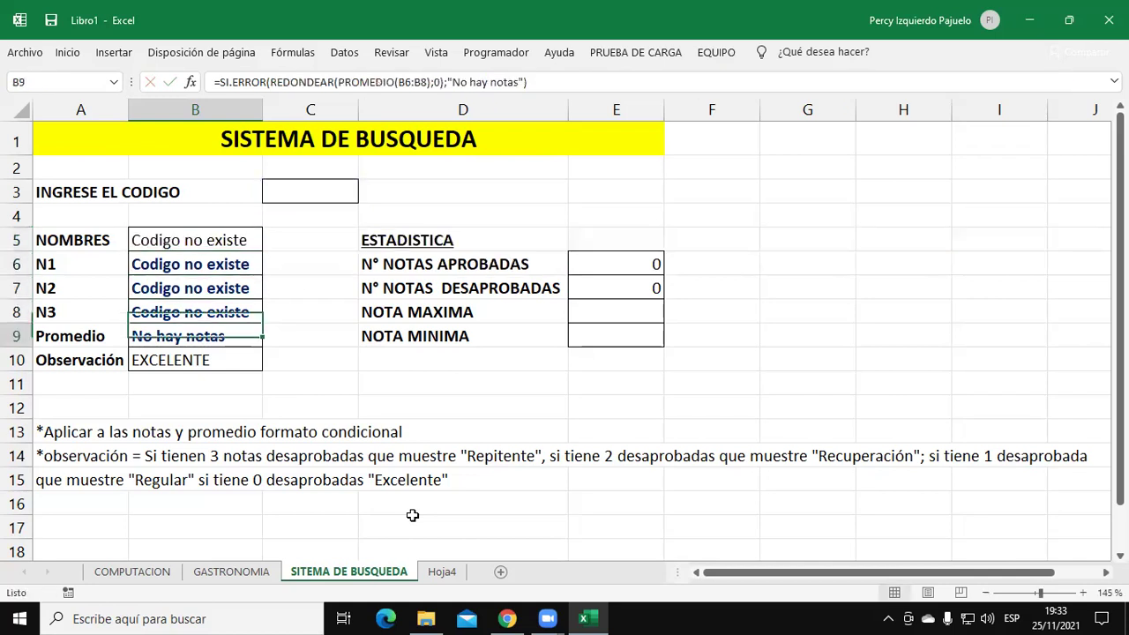
key(F2)
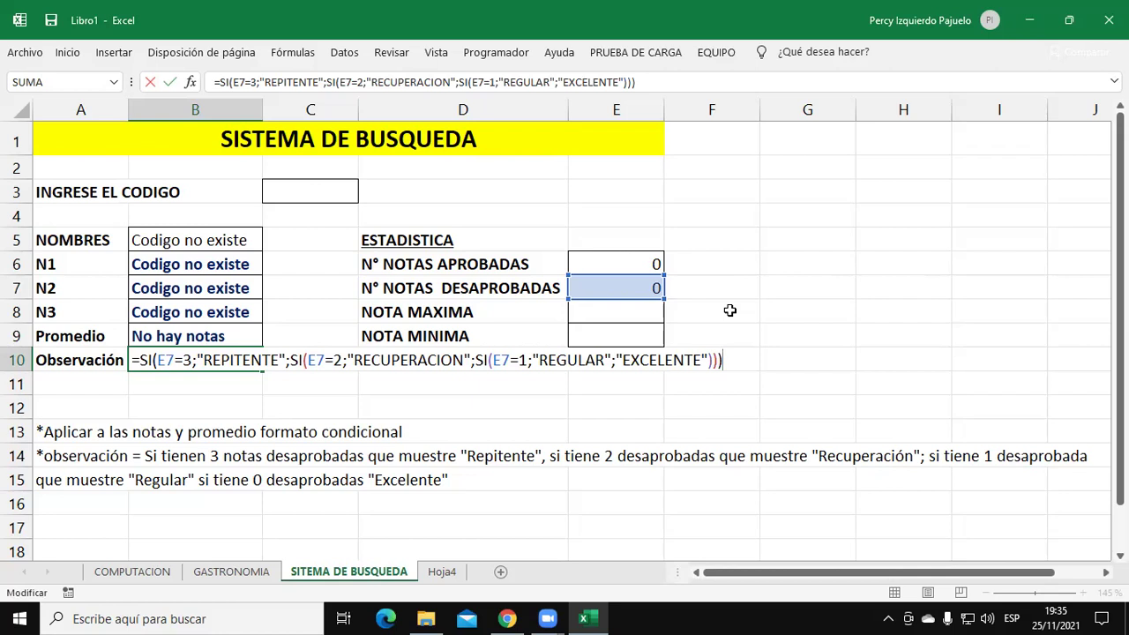
key(Return)
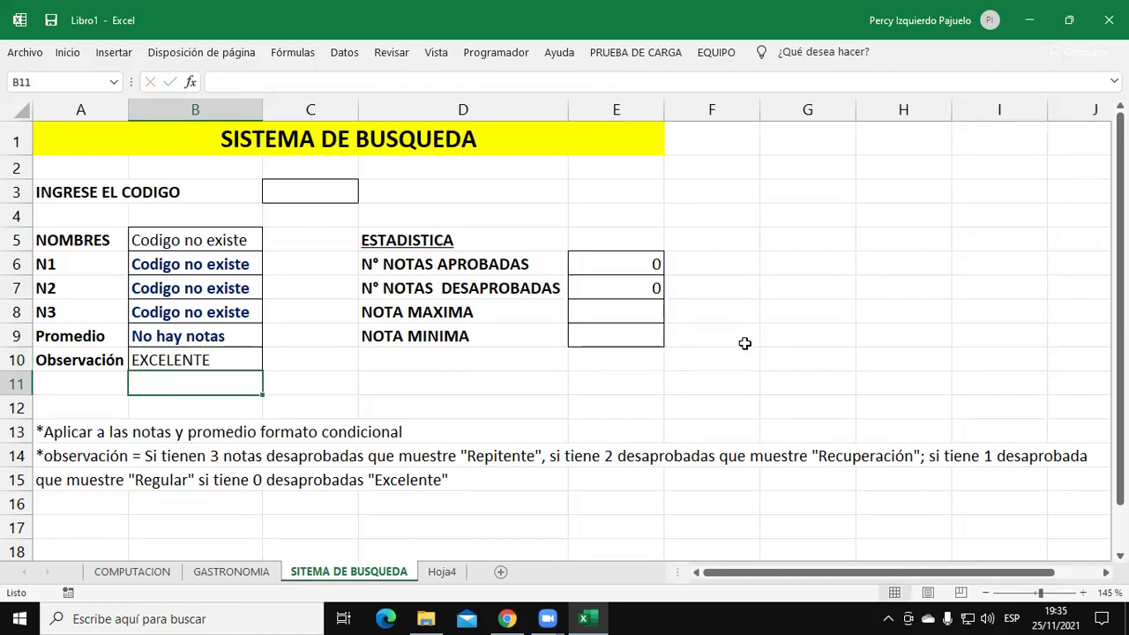
- Insert a check box form control in cell G3 of the search sheet
click(494, 57)
click(486, 106)
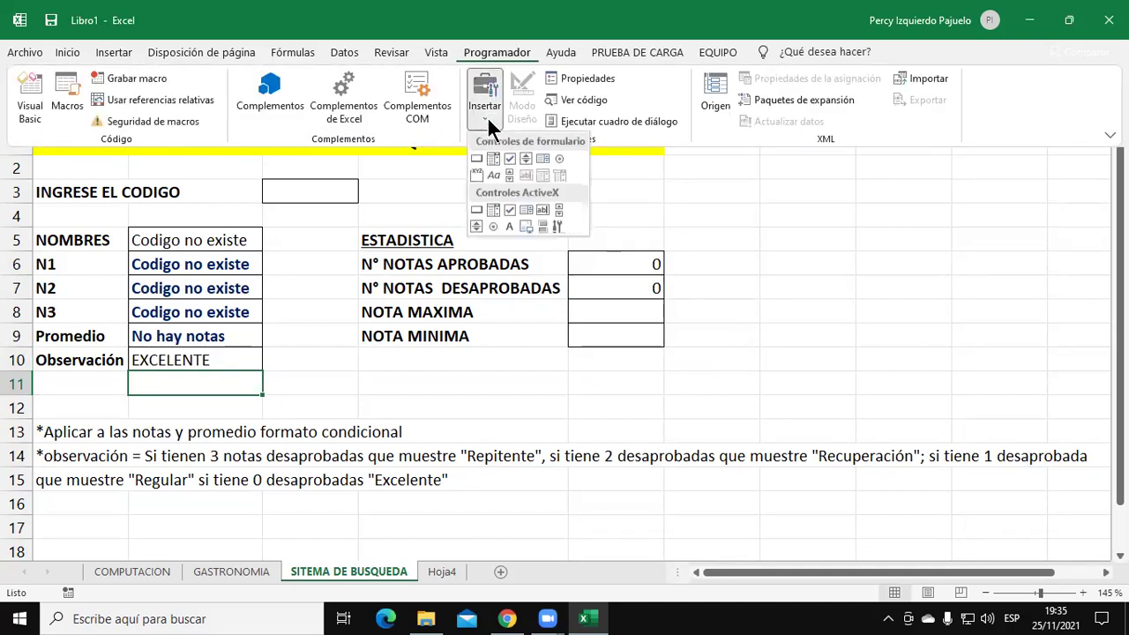
click(510, 162)
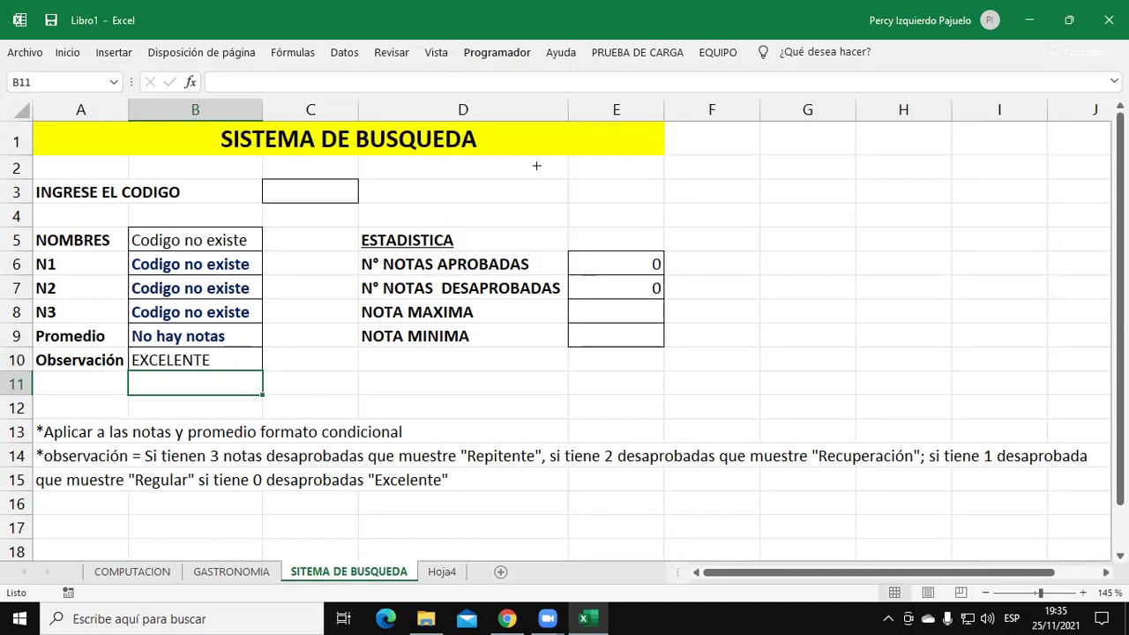
drag(794, 182, 832, 209)
click(899, 222)
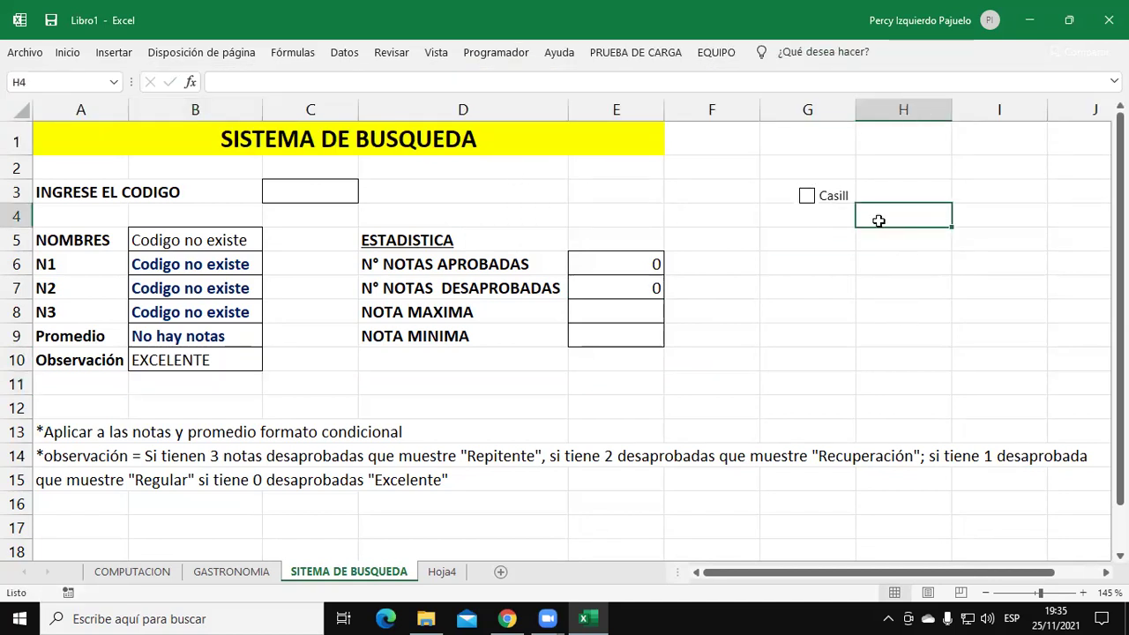
- Link the check box in G3 to cell I3 through its control format settings
right_click(829, 197)
key(Escape)
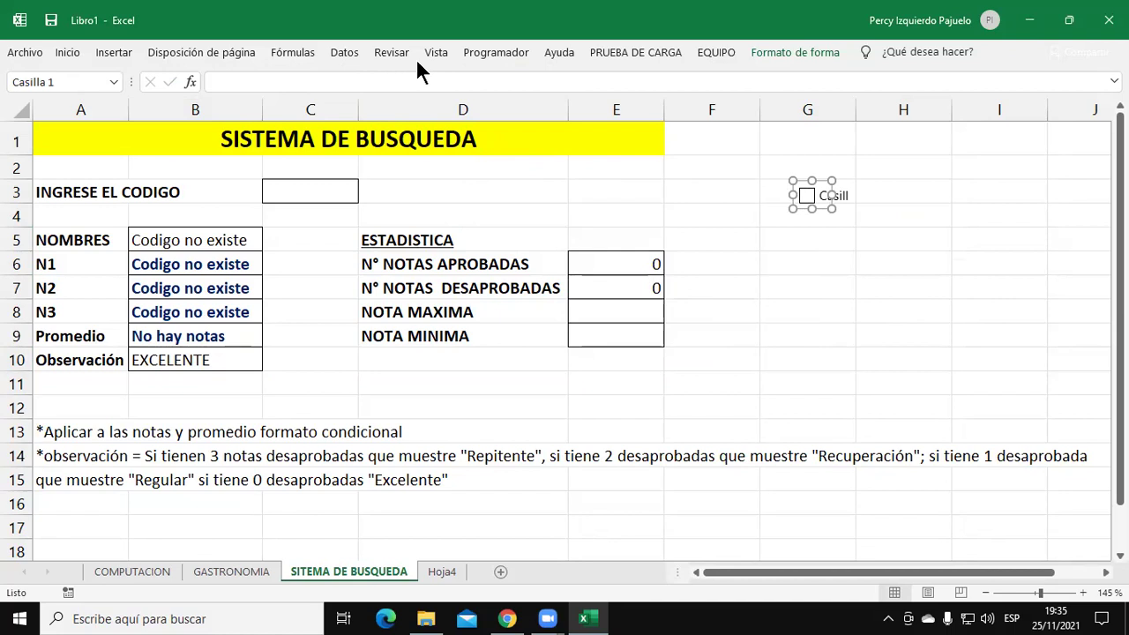
double_click(487, 53)
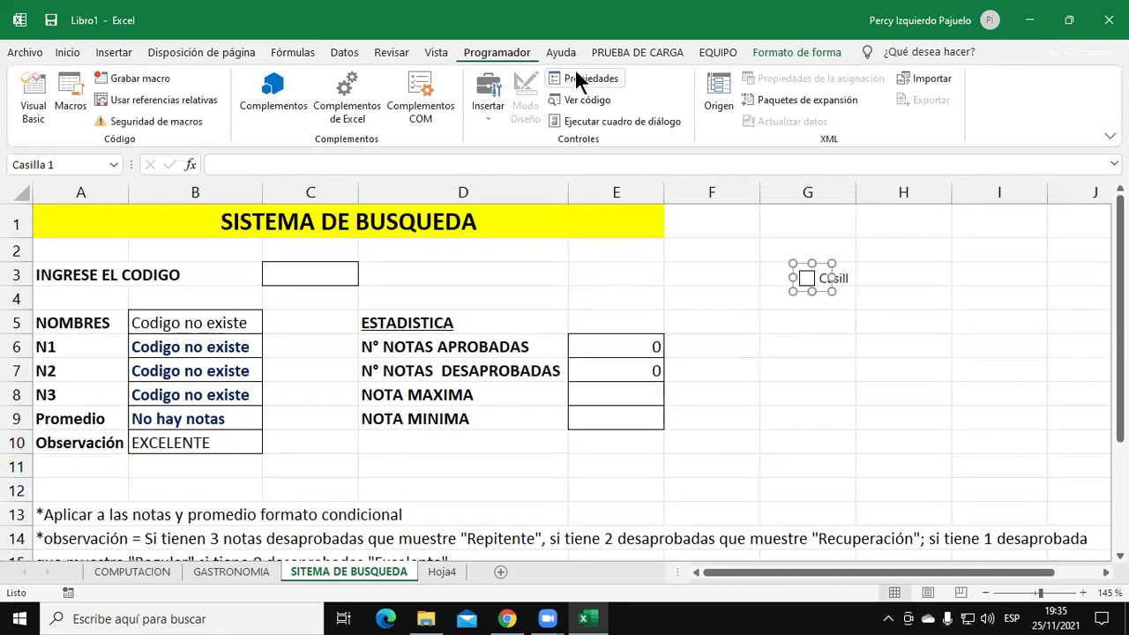
click(581, 78)
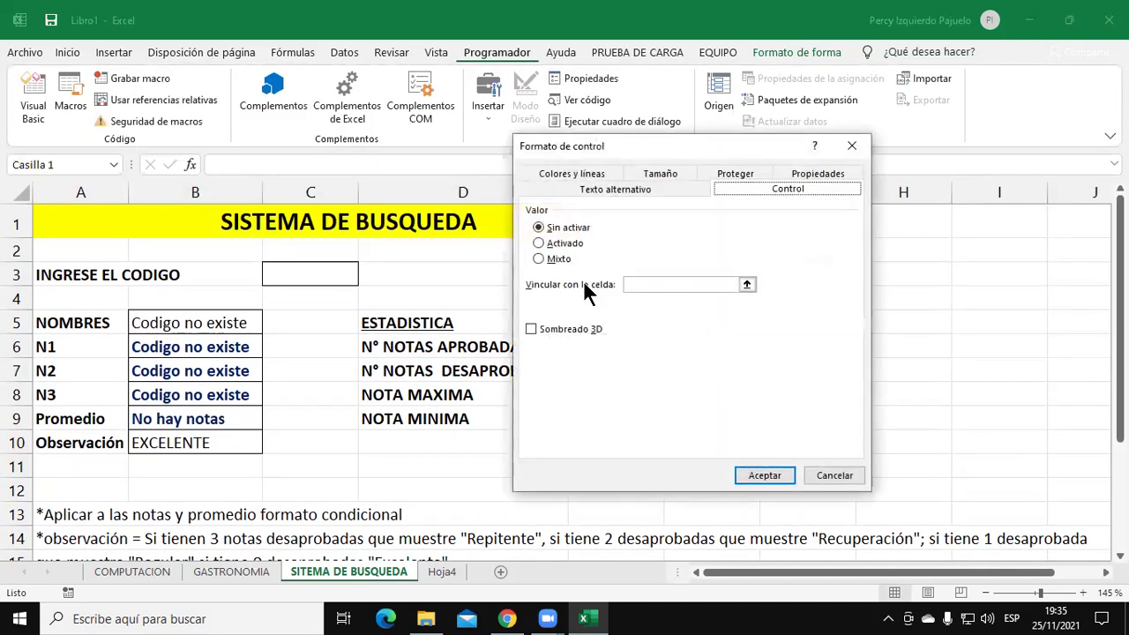
click(747, 284)
click(1005, 277)
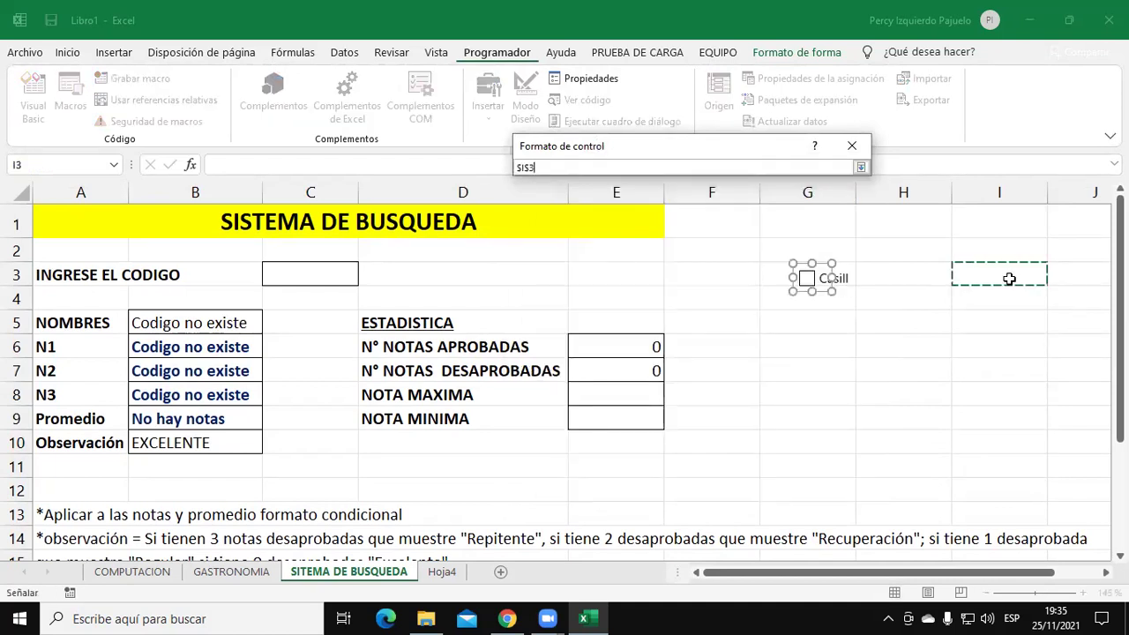
click(860, 168)
click(761, 473)
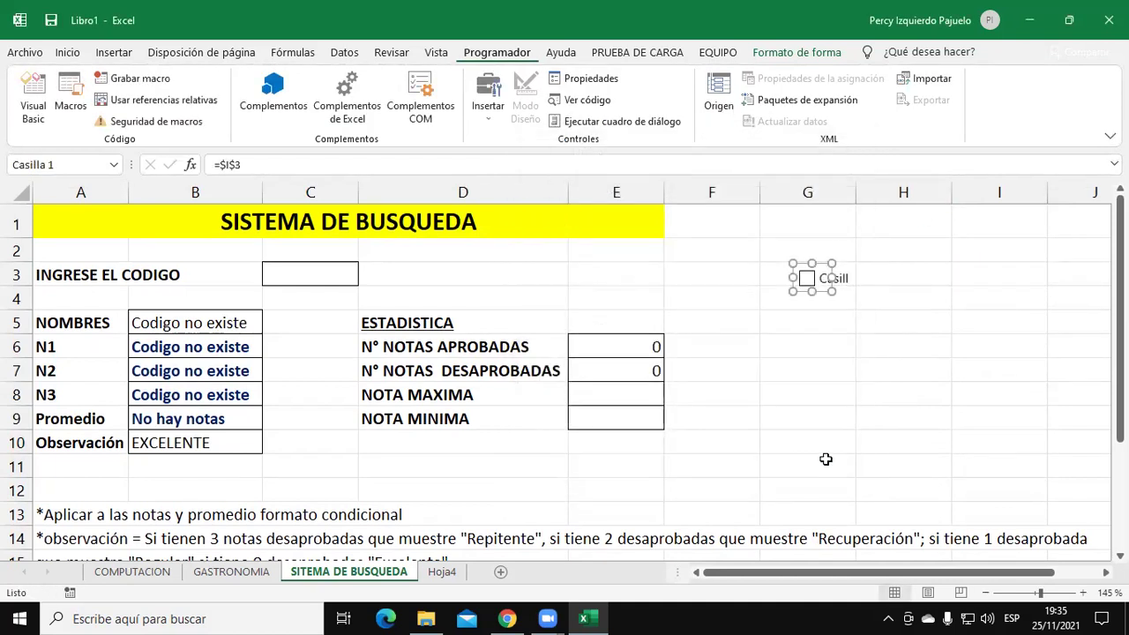
- Test the check box by ticking and unticking it while watching its linked cell I3
click(900, 308)
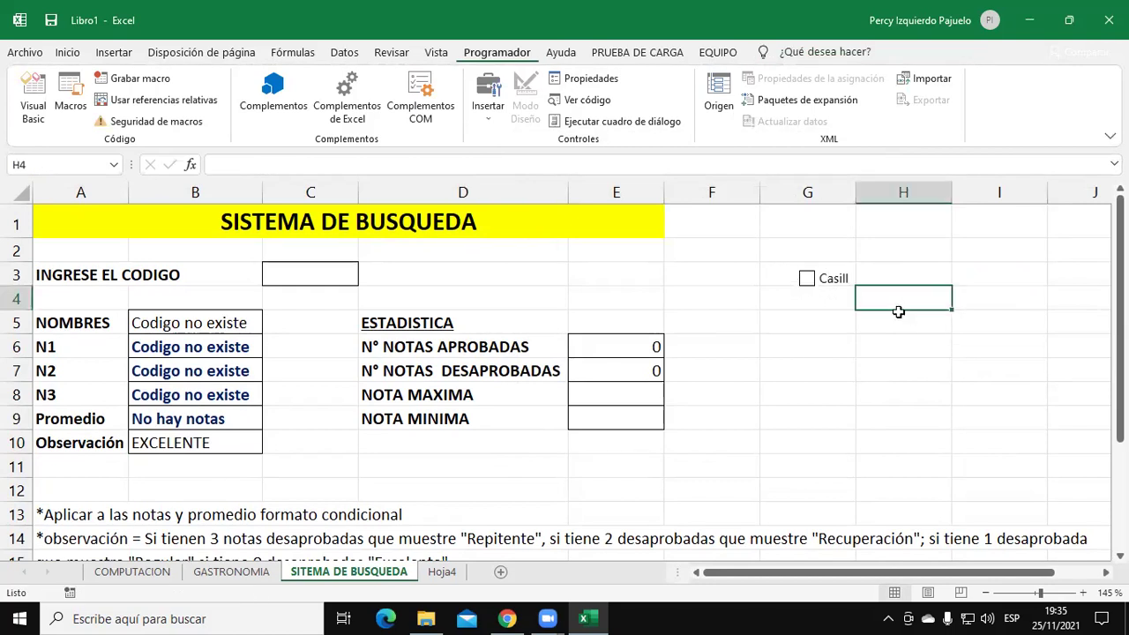
click(806, 284)
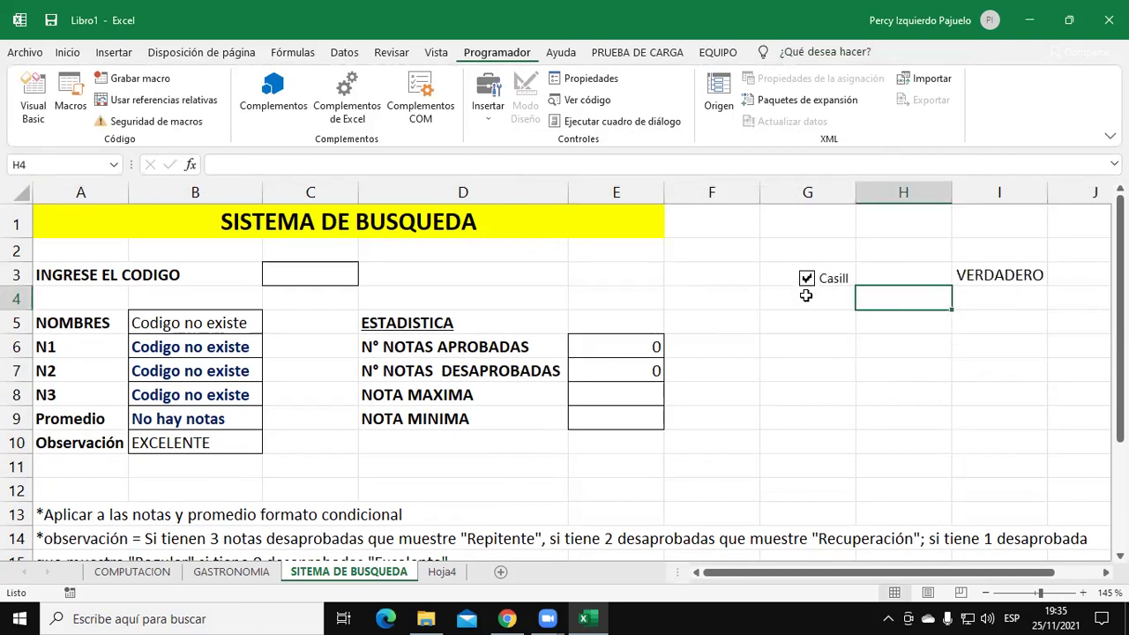
click(1004, 275)
click(809, 289)
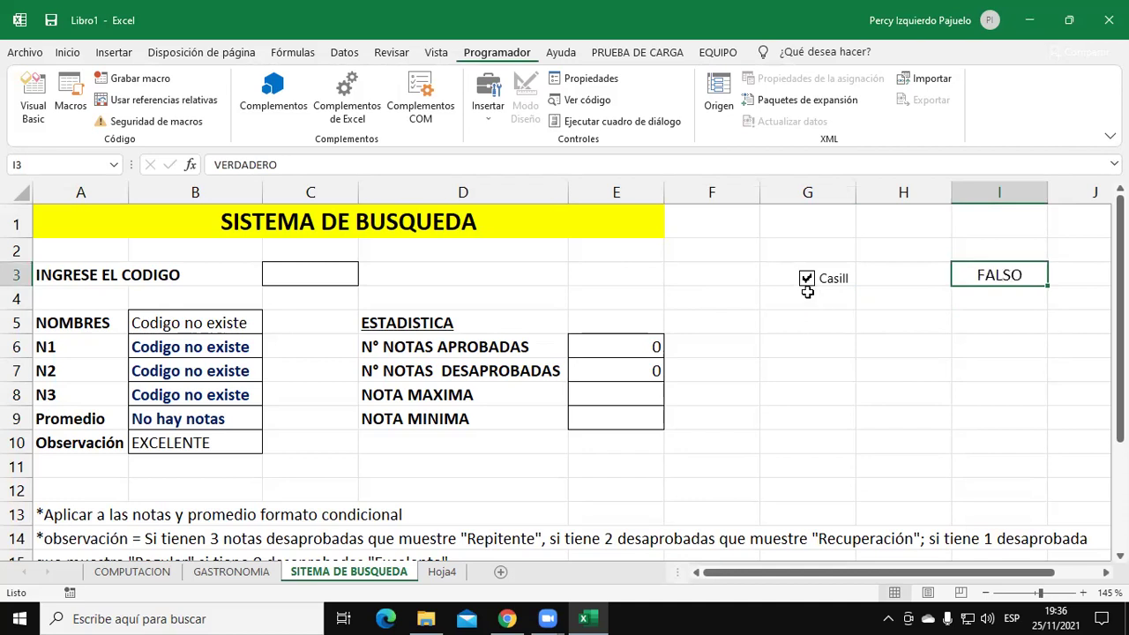
click(975, 345)
- Hide the linked value in I3 by setting its font colour to white
click(994, 280)
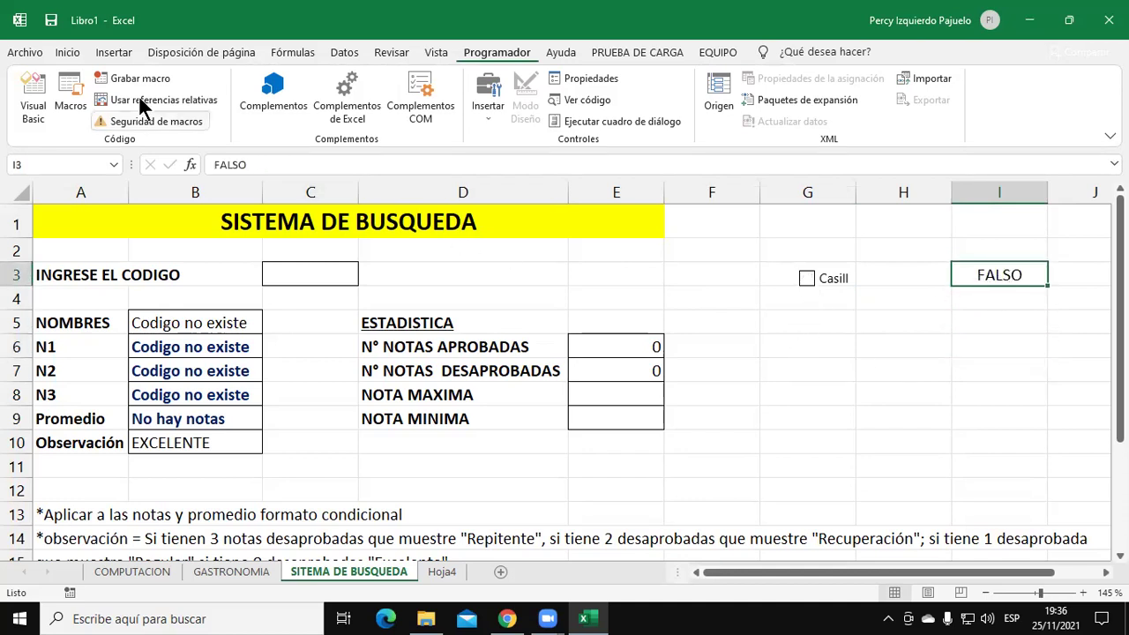
click(69, 55)
click(238, 112)
click(240, 112)
click(275, 112)
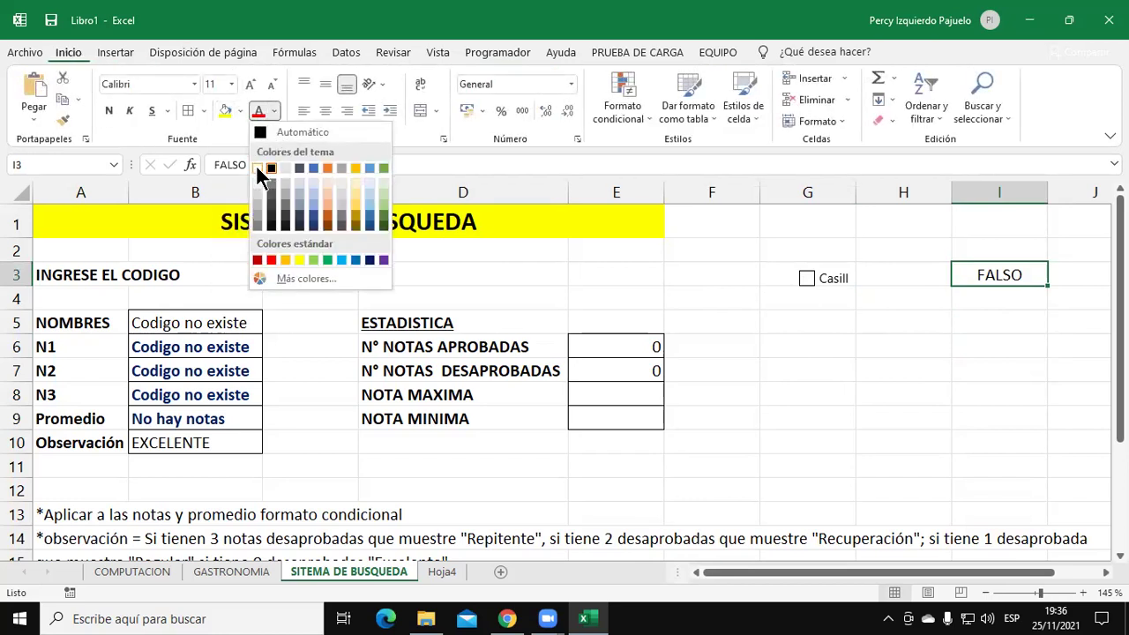
click(259, 170)
- Toggle the check box several times, leave it unticked, and check the content of the linked cell I3
click(926, 391)
click(805, 281)
click(806, 282)
click(806, 282)
click(806, 288)
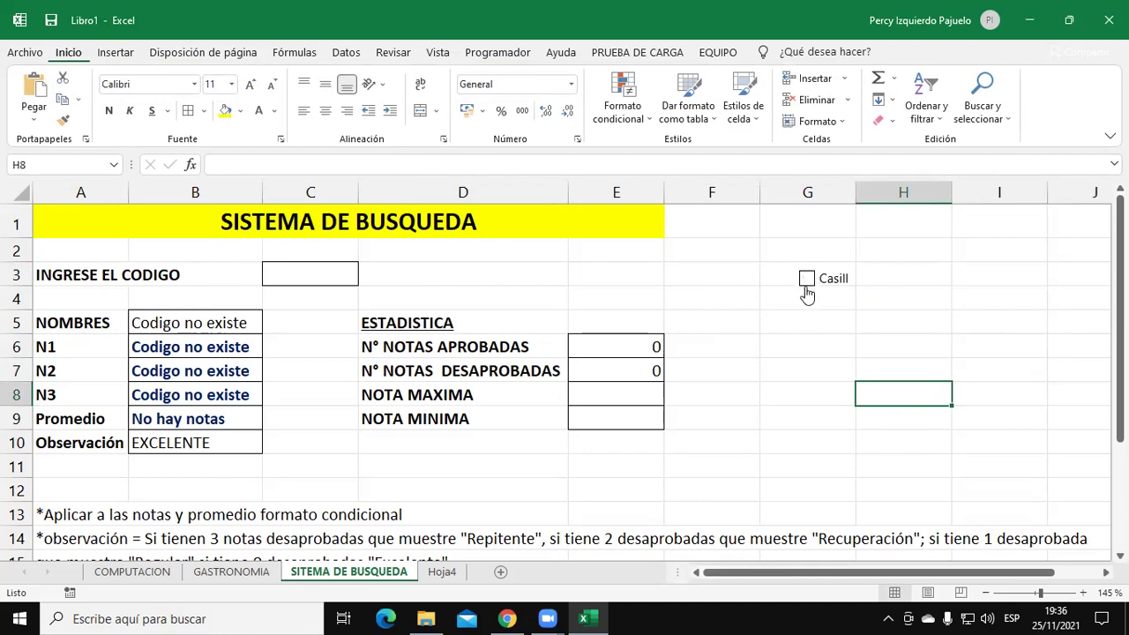
click(987, 280)
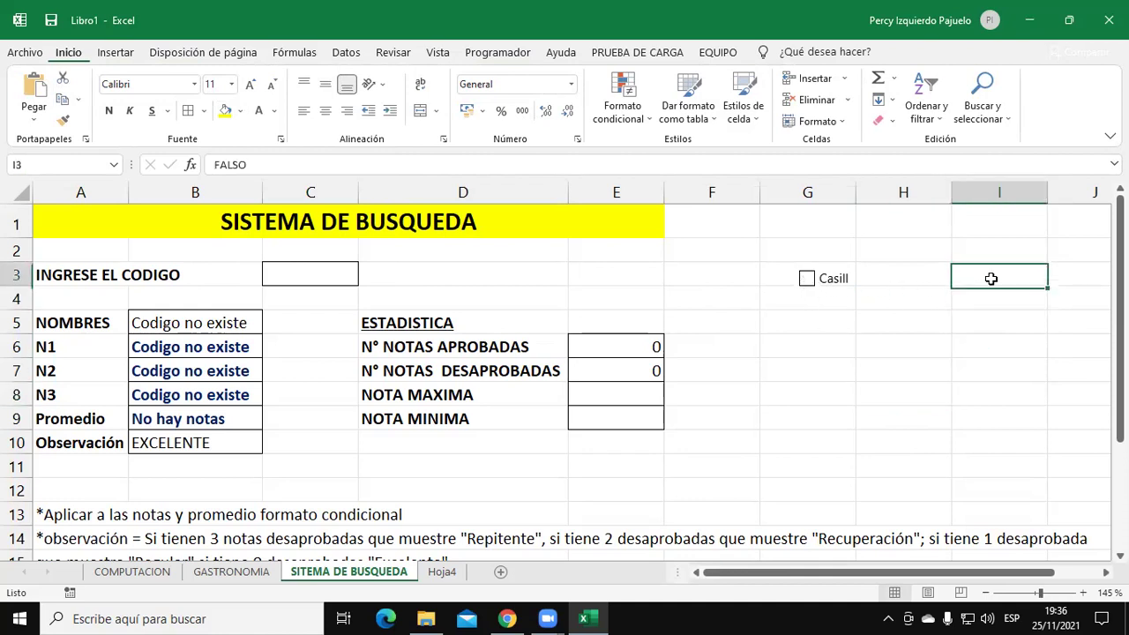
click(882, 365)
- Start an SI formula in G6 that tests whether I3=VERDADERO and returns "ACTIVADO" when true
click(819, 347)
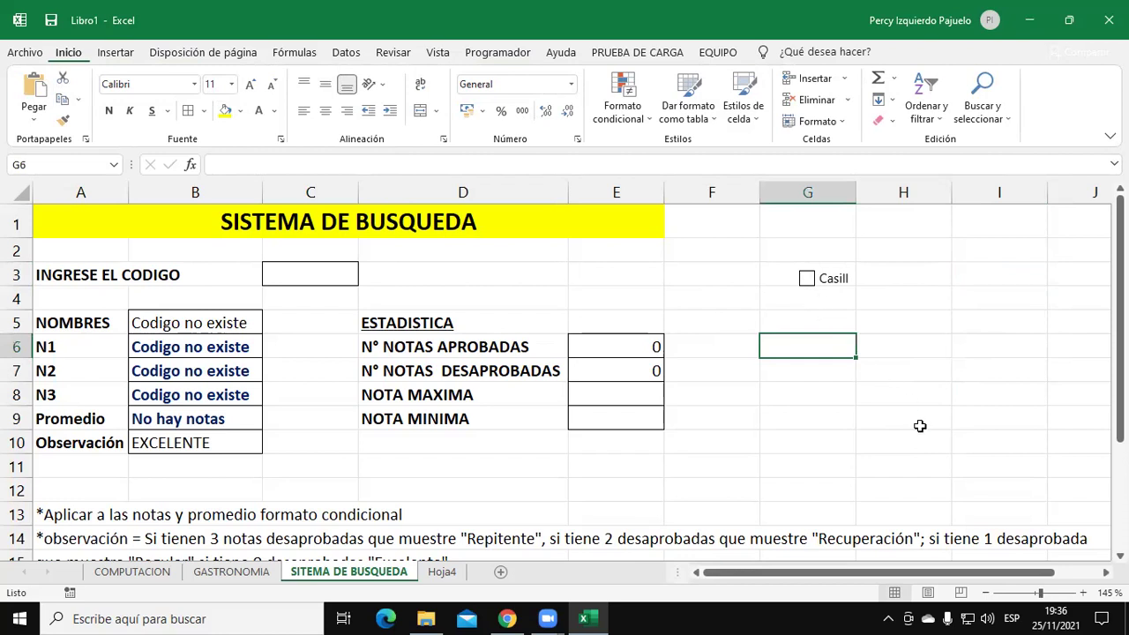
text(=SI()
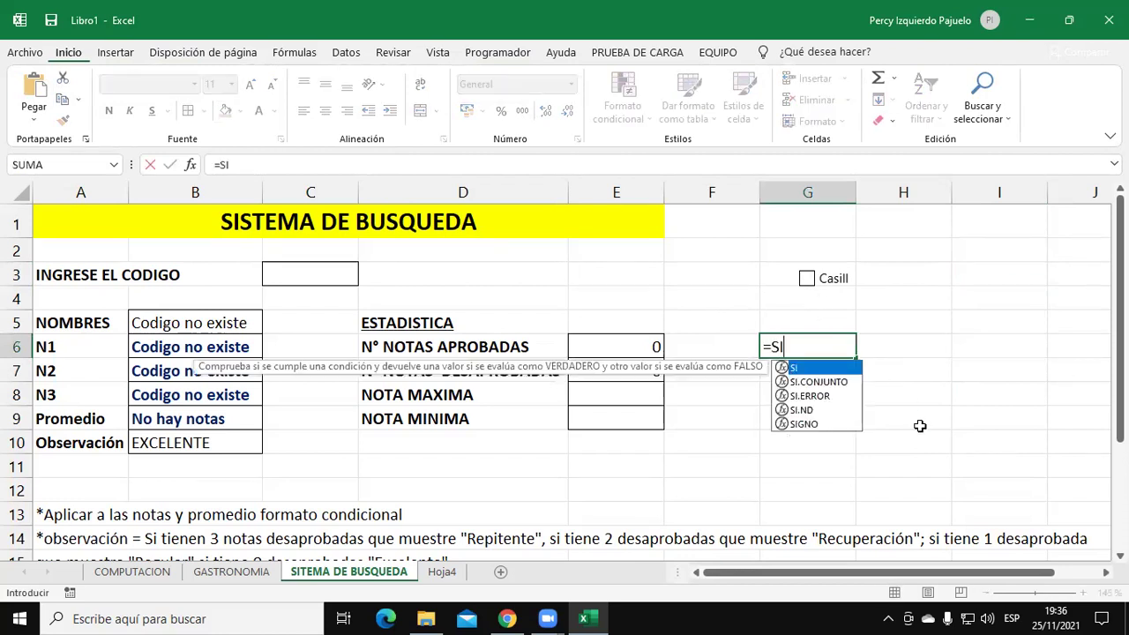
click(990, 275)
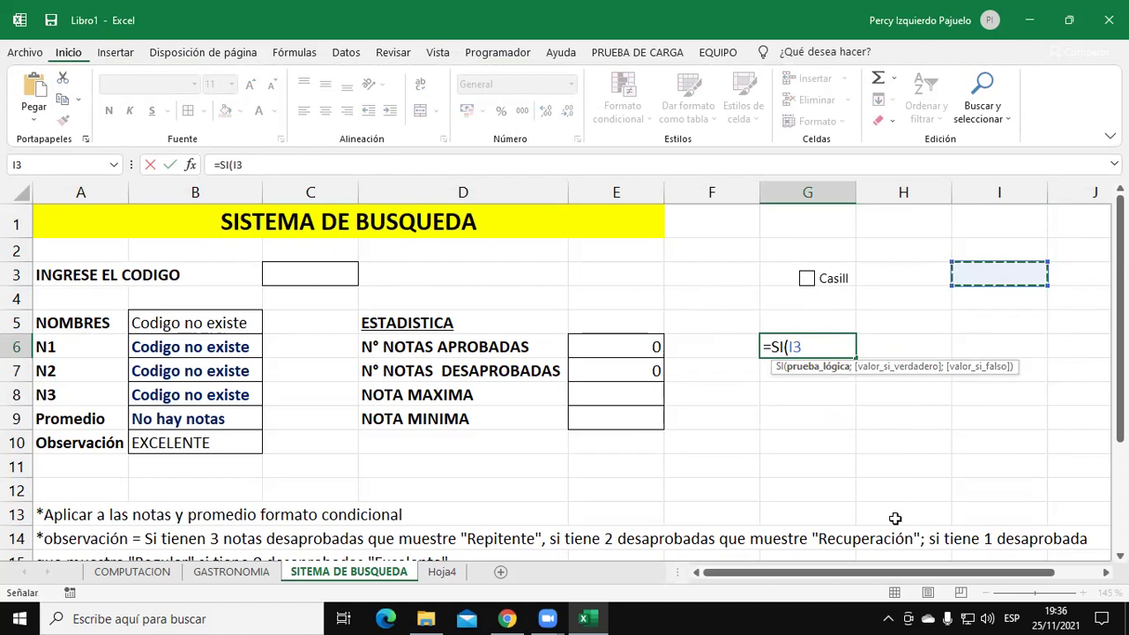
text(=VE)
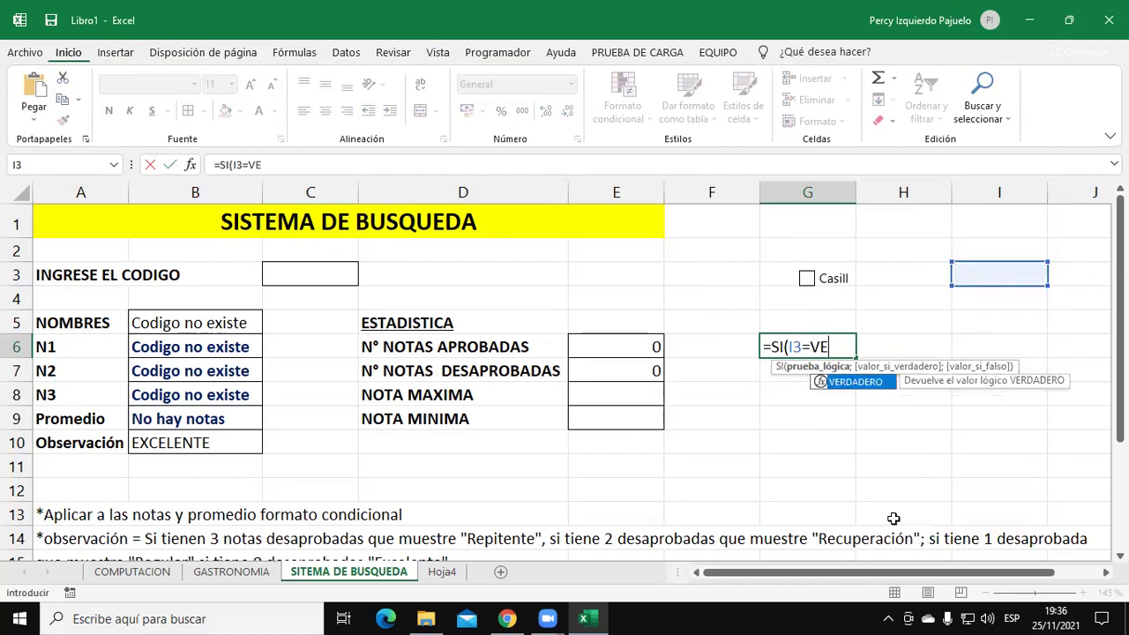
key(Tab)
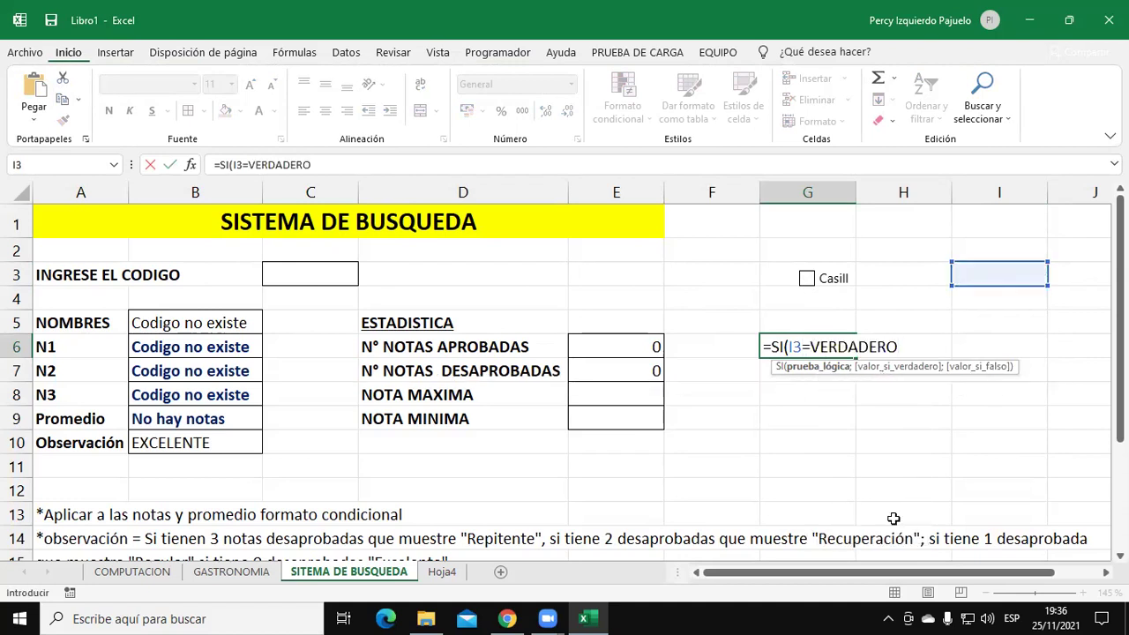
text(;"aC)
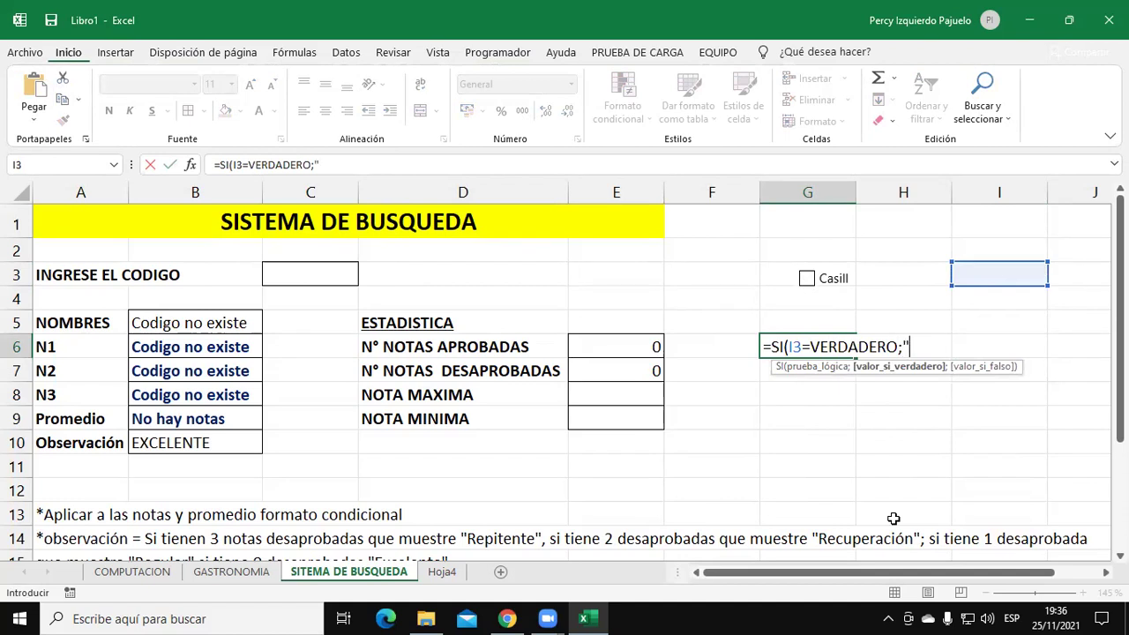
text(TIVADO)
key(BackSpace)
key(BackSpace)
key(BackSpace)
key(BackSpace)
key(BackSpace)
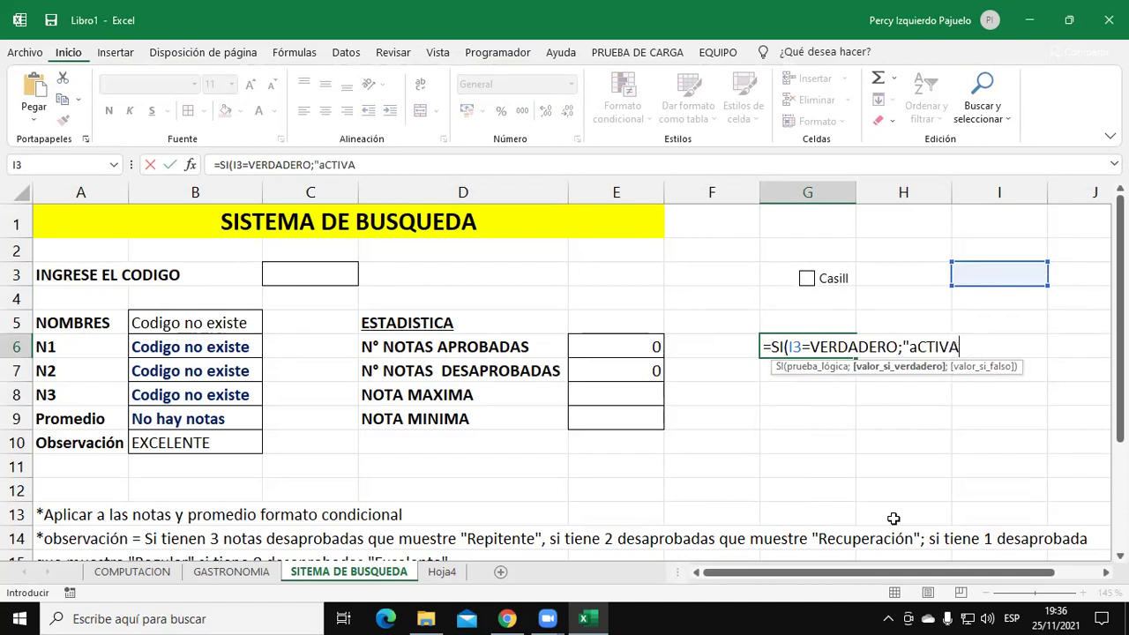
key(BackSpace)
key(BackSpace)
key(BackSpace)
text(AC)
key(BackSpace)
text(CTIVADO)
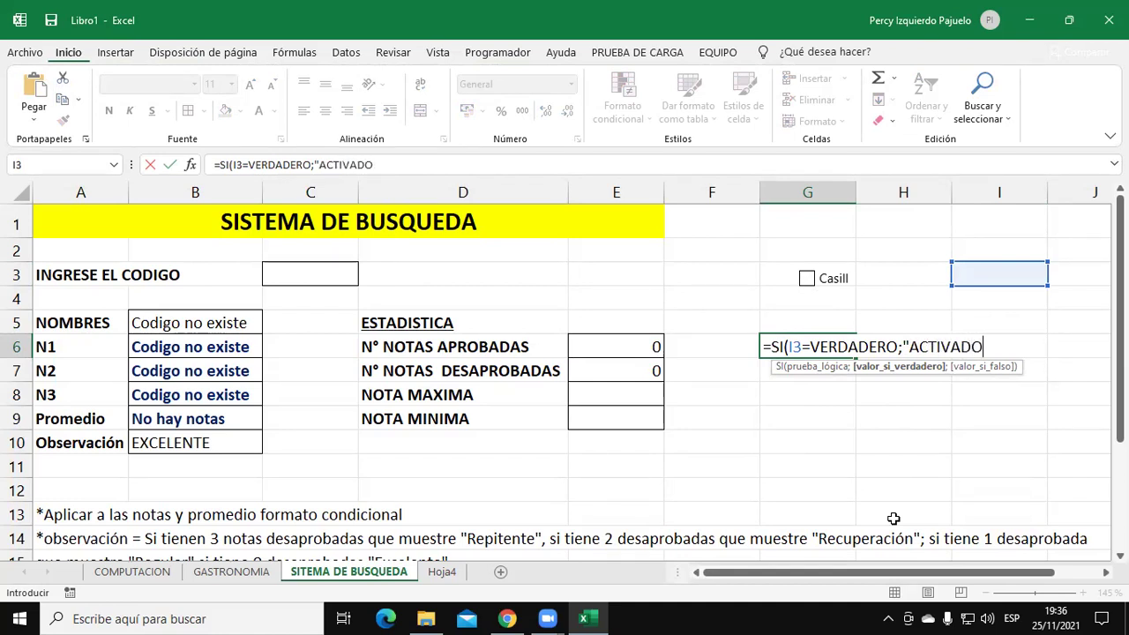
- Complete the SI formula in G6 with "DESACTIVADO" as the false value, and widen column G to fit the text
text(";)
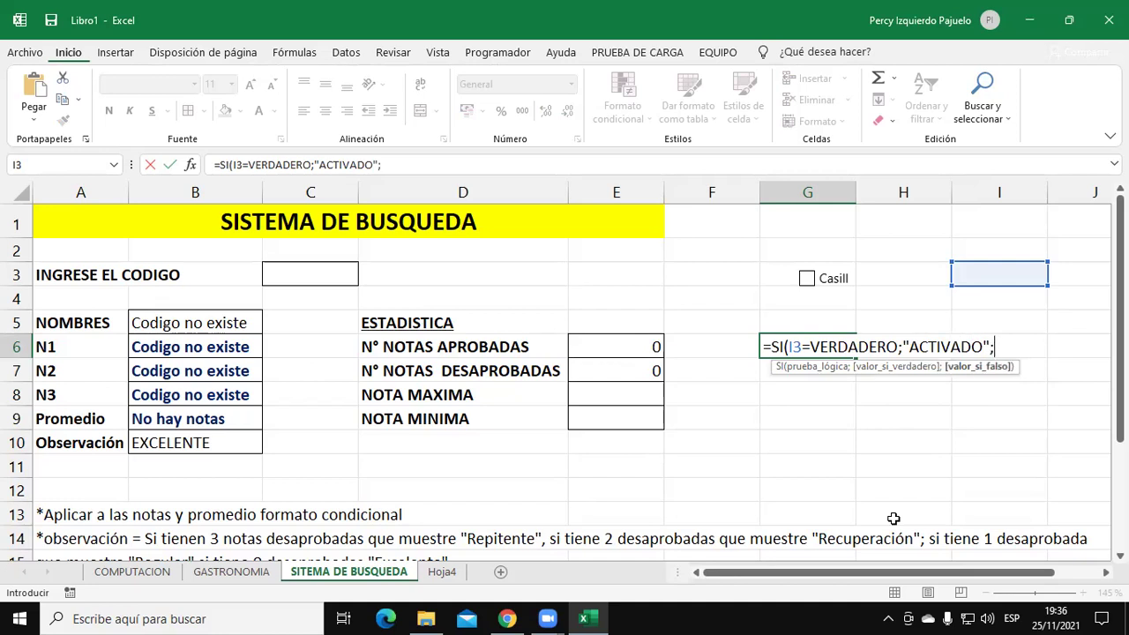
text("DESACTIVADO)
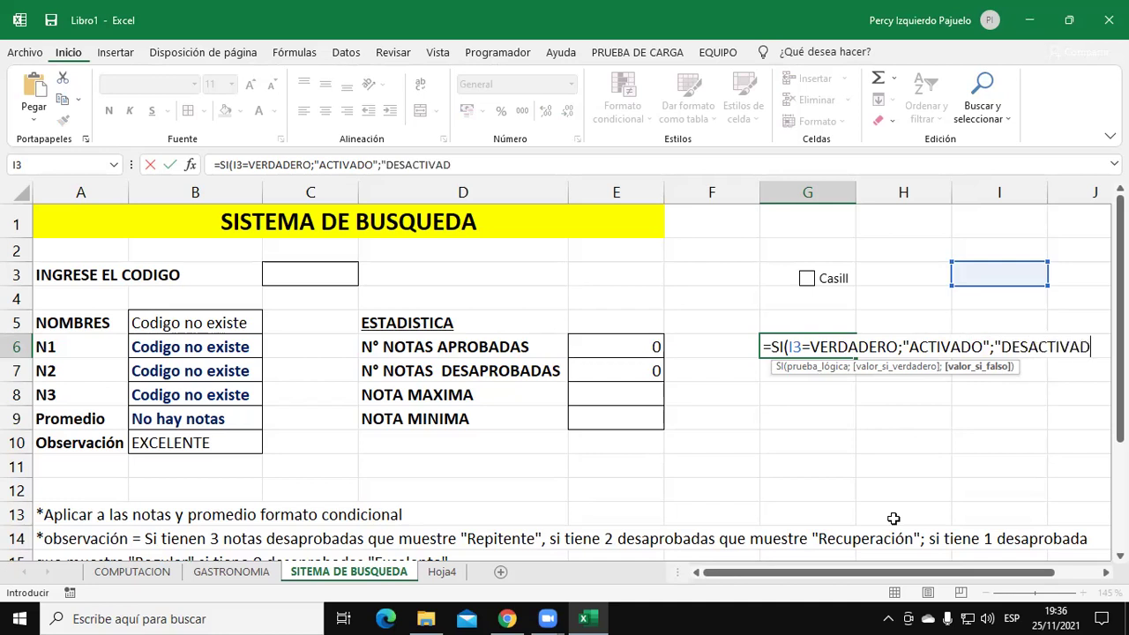
text(")
drag(881, 573, 947, 573)
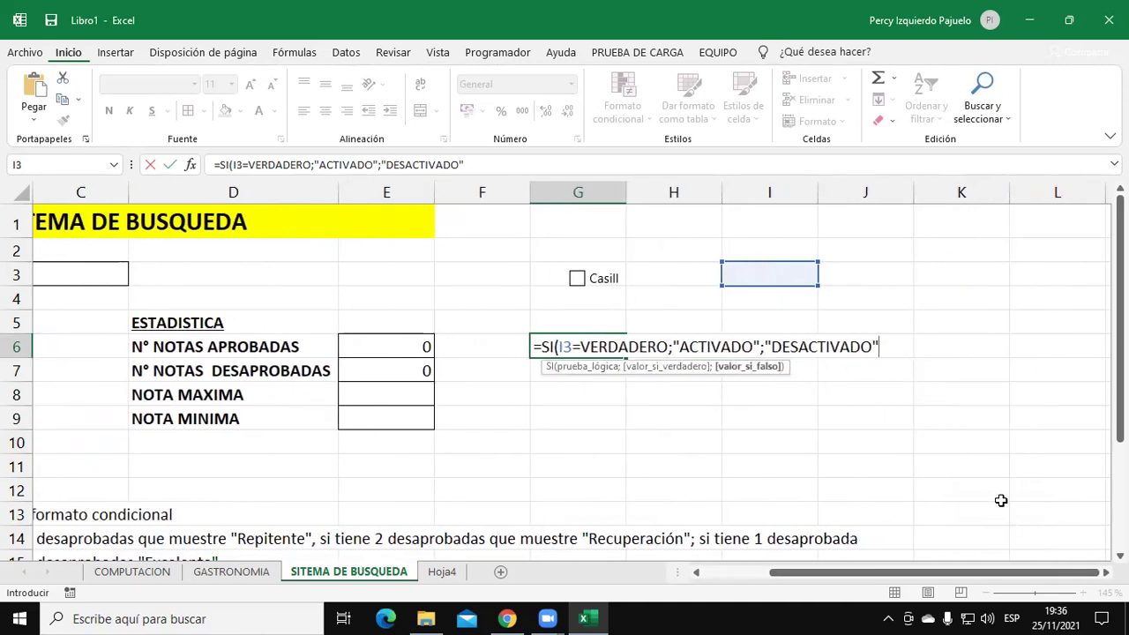
text())
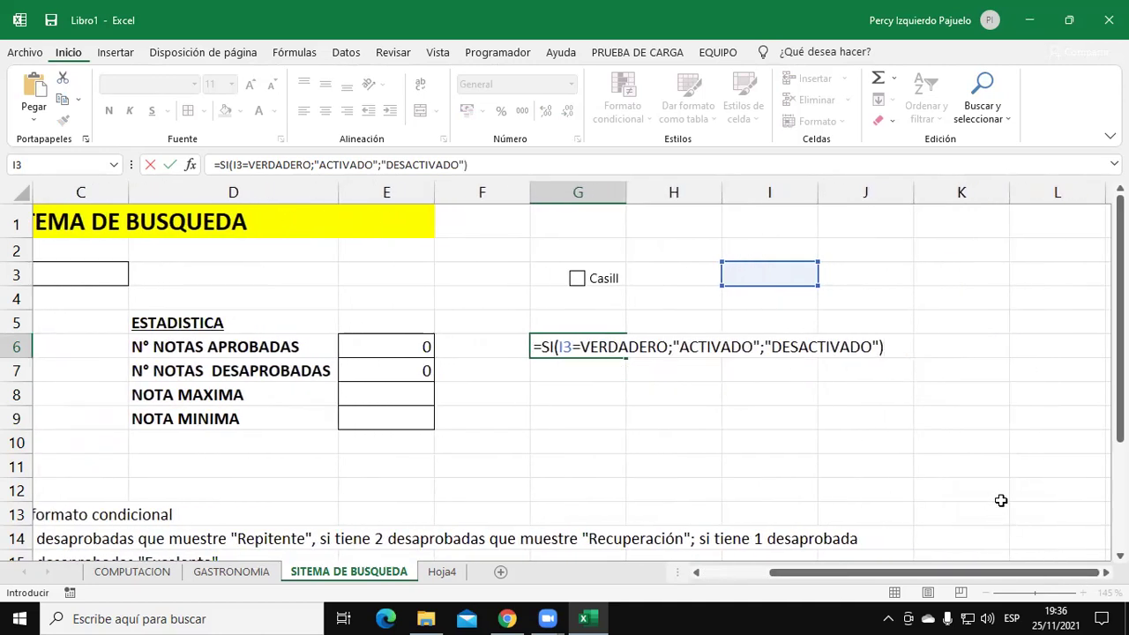
key(Return)
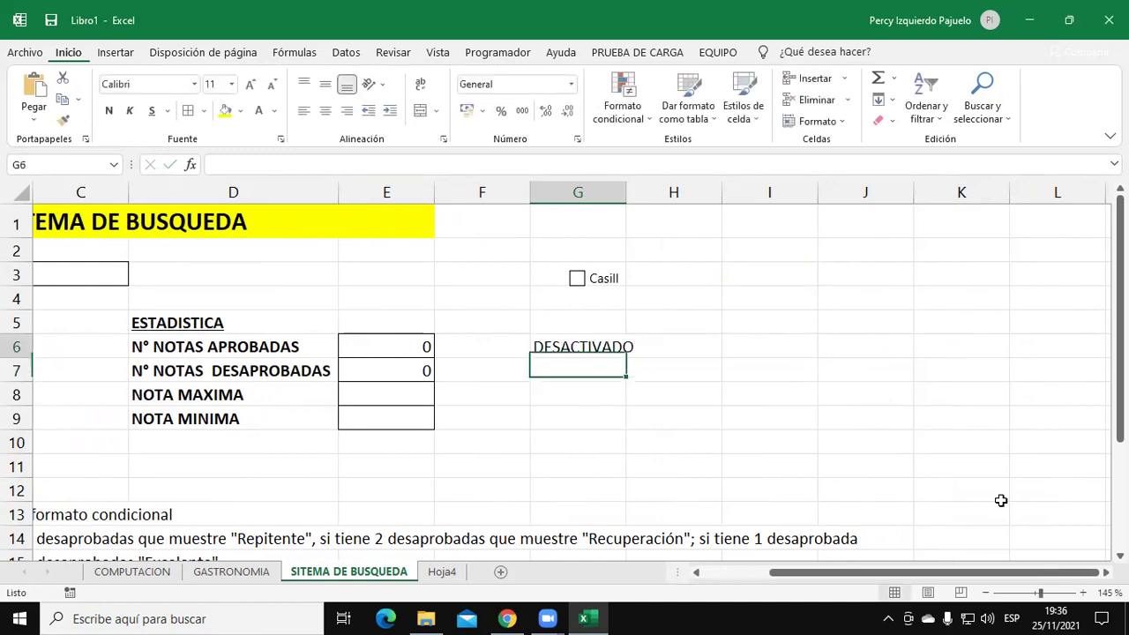
key(Up)
drag(629, 193, 684, 193)
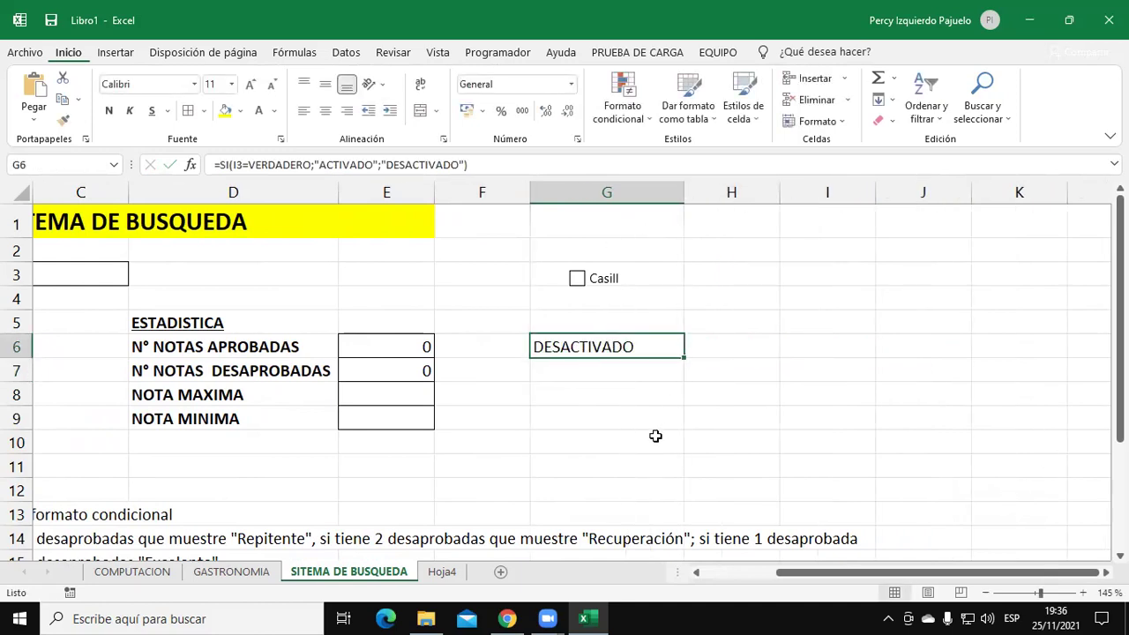
- Tick and untick the check box repeatedly to test the SI formula in G6, leaving it ticked
click(577, 279)
click(578, 280)
click(577, 280)
click(577, 280)
click(577, 281)
click(577, 281)
drag(914, 566, 818, 572)
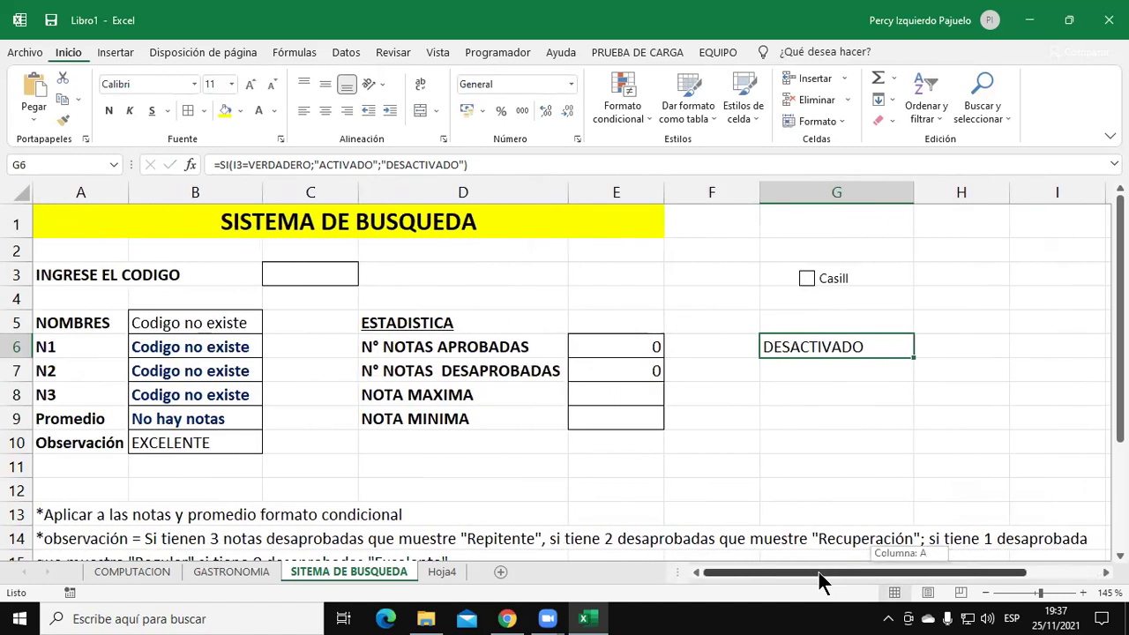
scroll(600, 502, down, 1)
scroll(600, 502, up, 1)
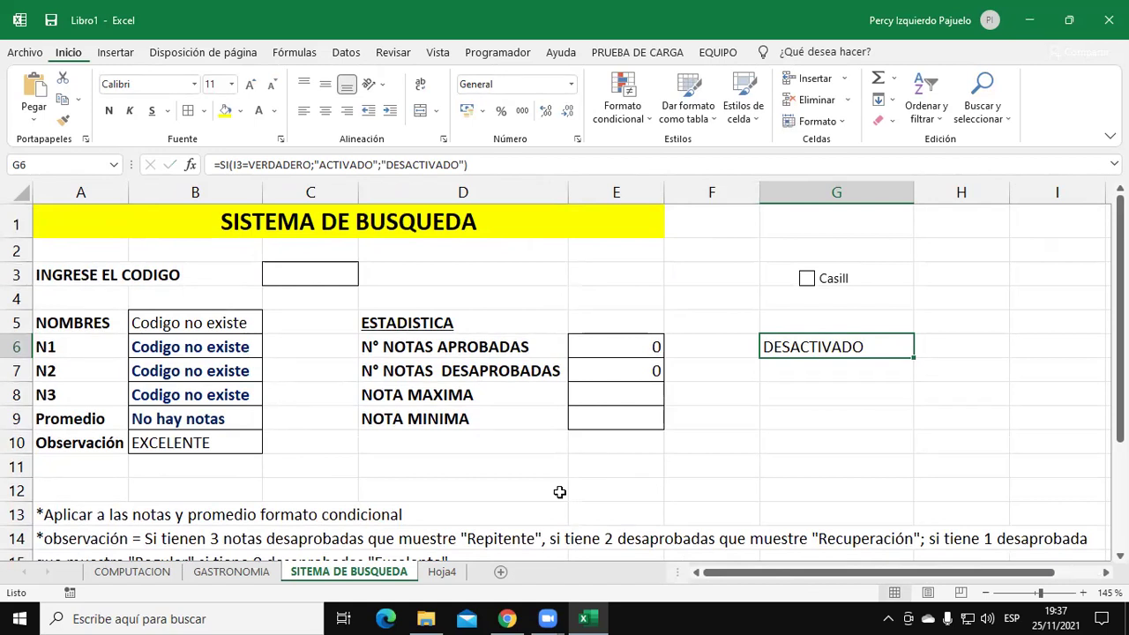
click(807, 278)
click(807, 279)
click(807, 278)
click(806, 279)
click(807, 279)
click(807, 279)
click(807, 279)
- Delete the check box in G3 and clear the SI formula from G6
right_click(809, 280)
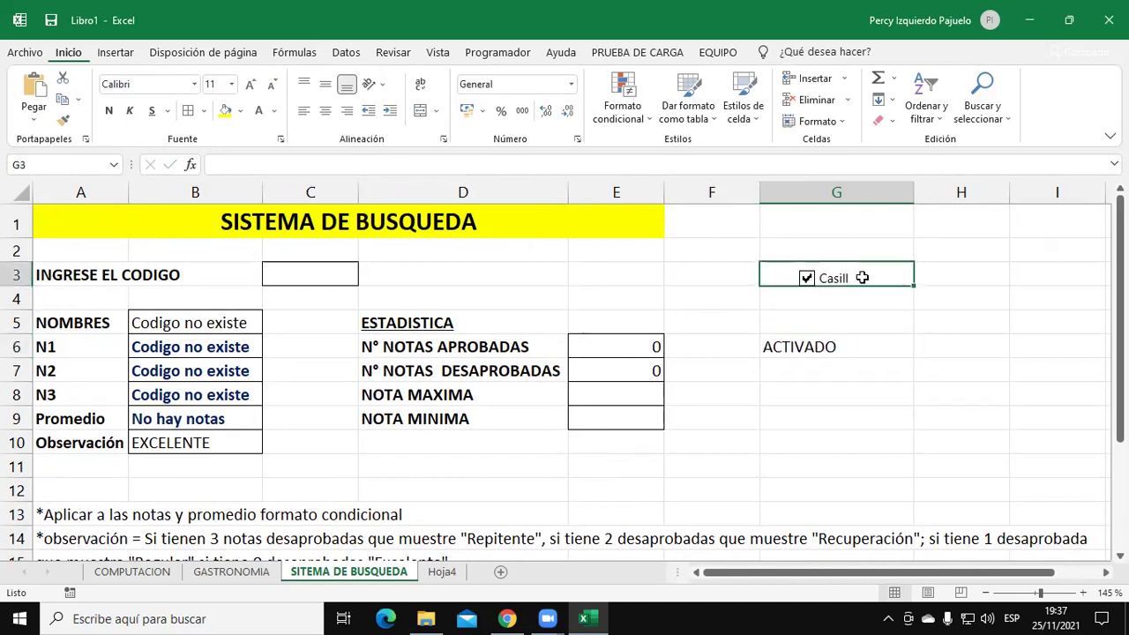
click(1005, 385)
right_click(799, 279)
right_click(797, 281)
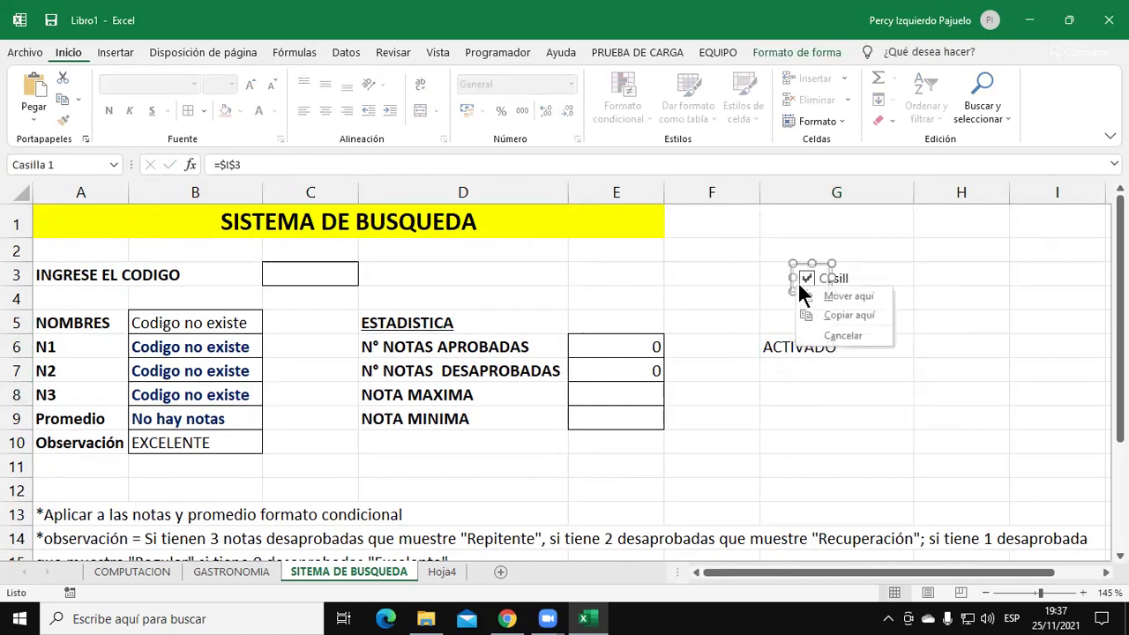
key(Escape)
right_click(810, 291)
key(Escape)
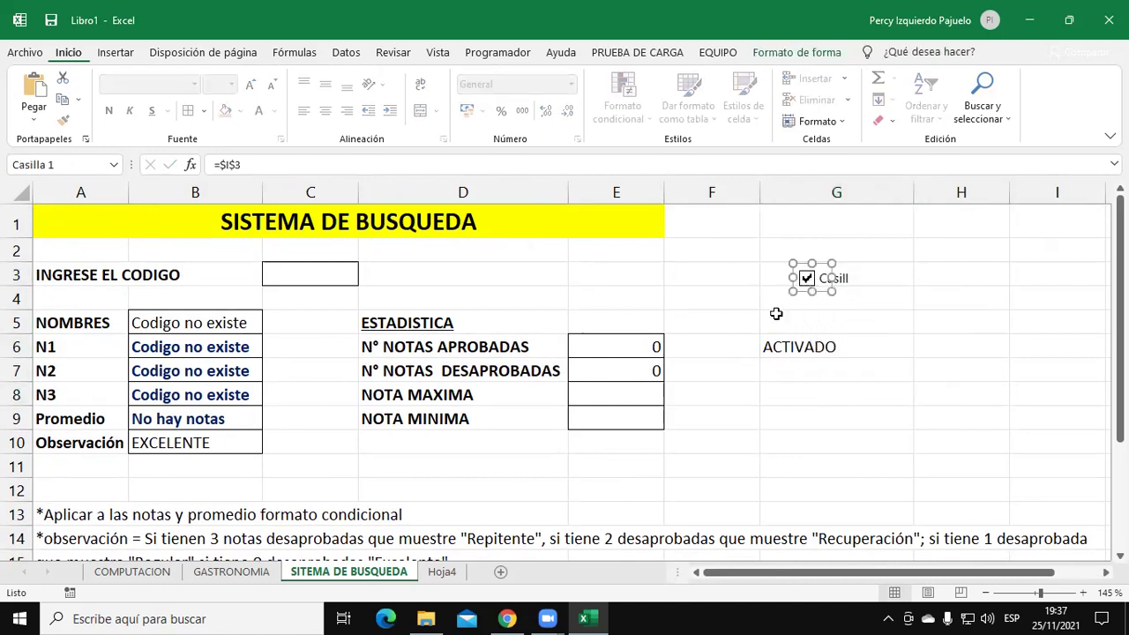
click(882, 275)
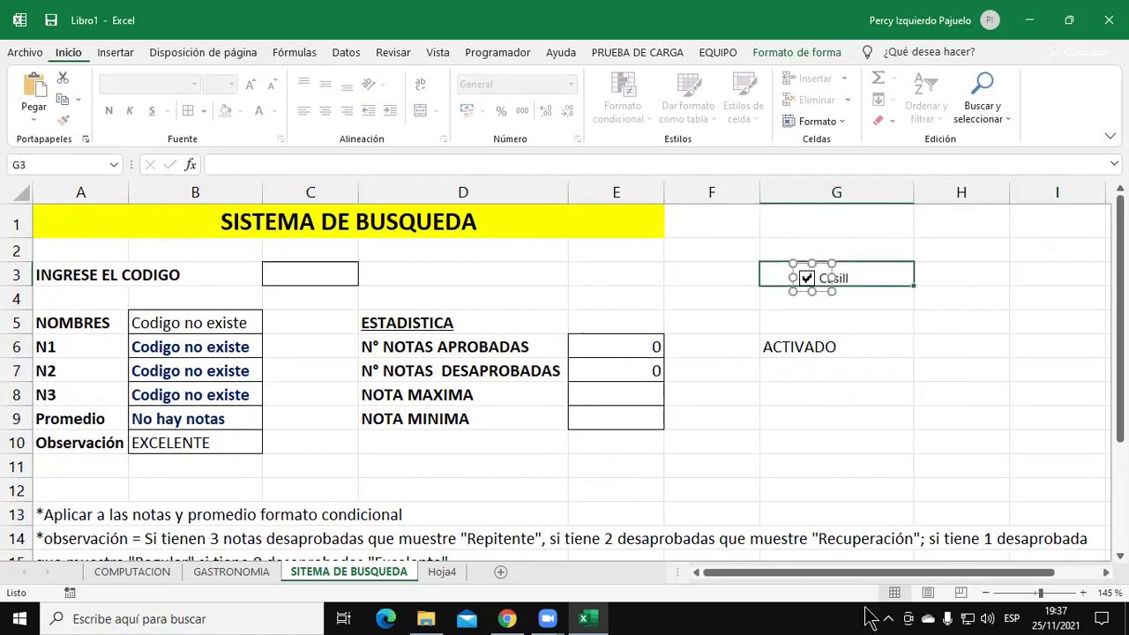
click(828, 356)
key(Delete)
click(824, 455)
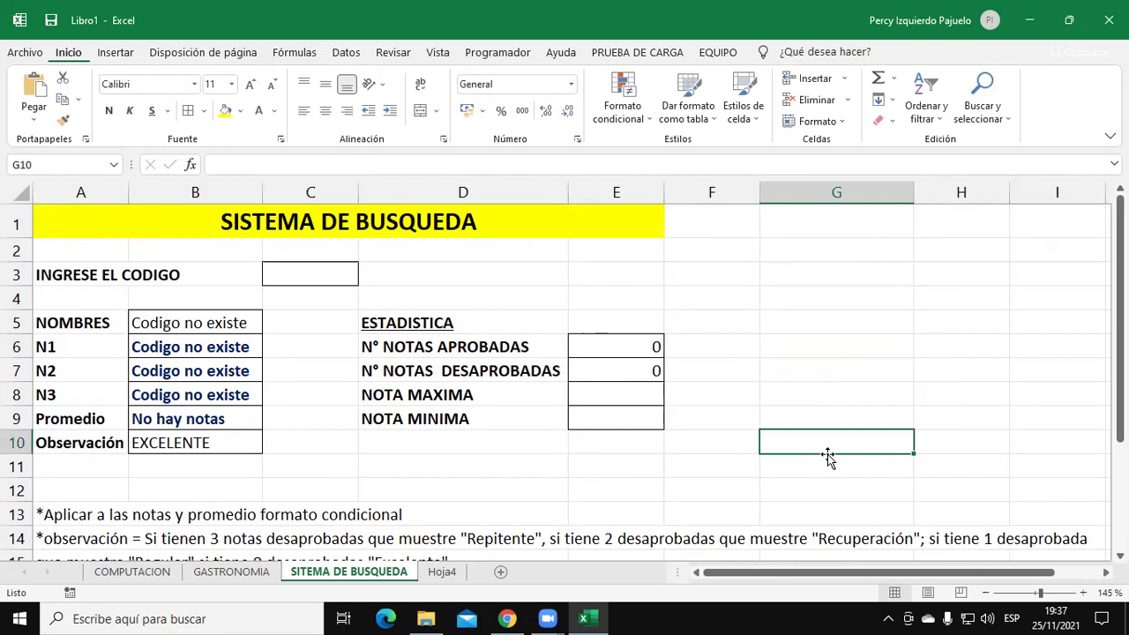
- Collapse the ribbon to show more rows of the search sheet
scroll(832, 426, down, 2)
scroll(819, 428, up, 2)
scroll(819, 426, down, 1)
scroll(819, 429, down, 1)
scroll(819, 426, up, 2)
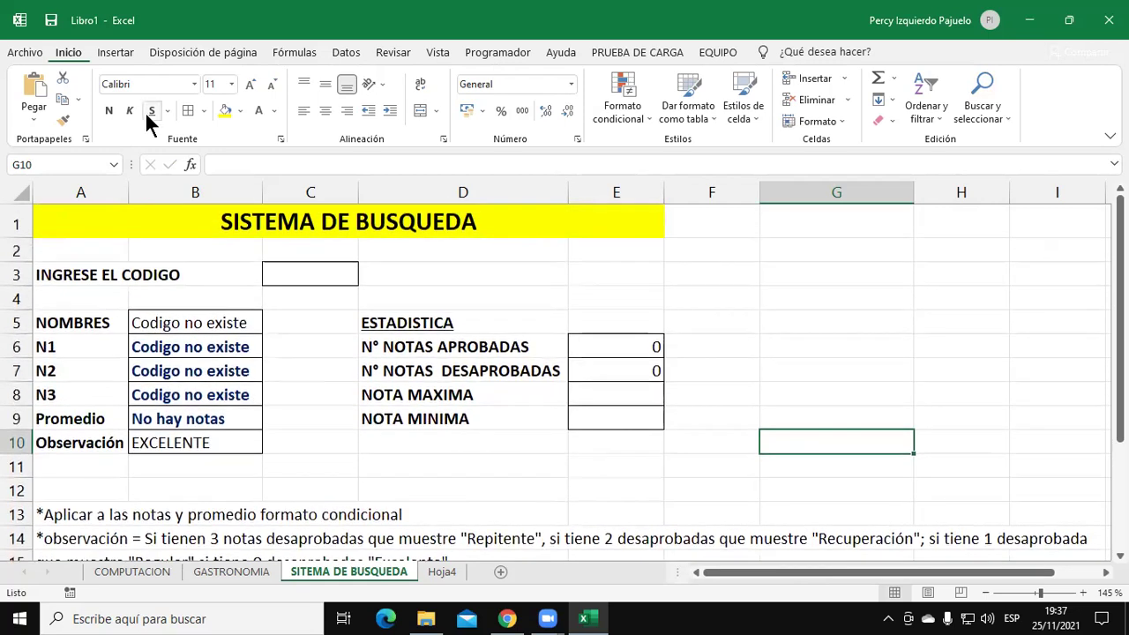
double_click(60, 55)
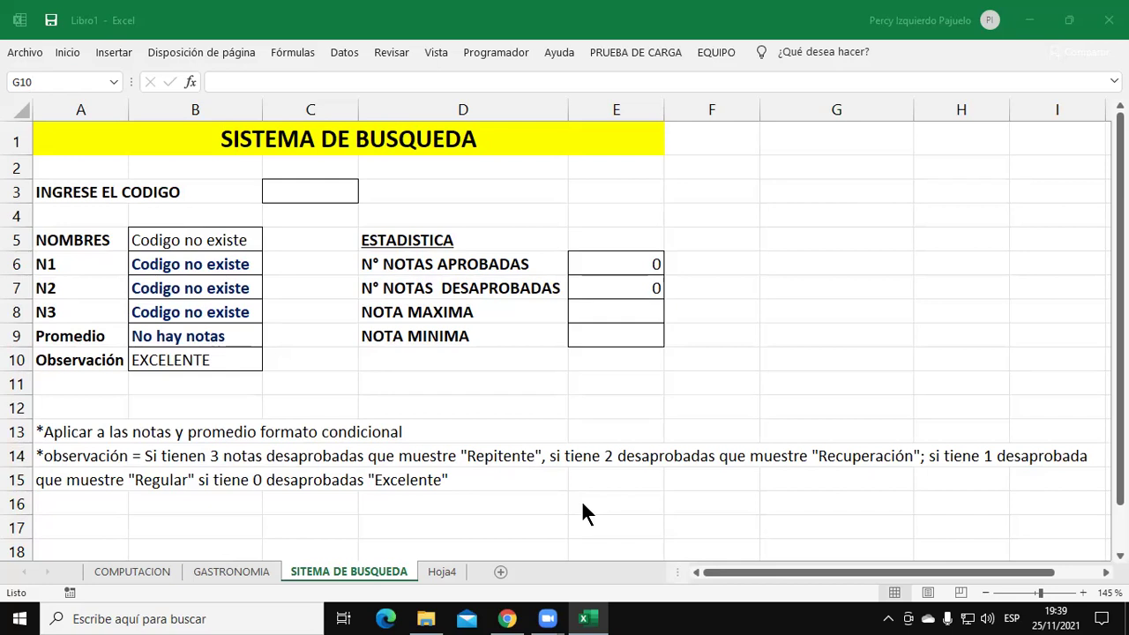
- Examine the NOMBRES formula in B5, going through its IZQUIERDA conditions on C3 and its BUSCARV lookup in COMPUTACION
double_click(217, 240)
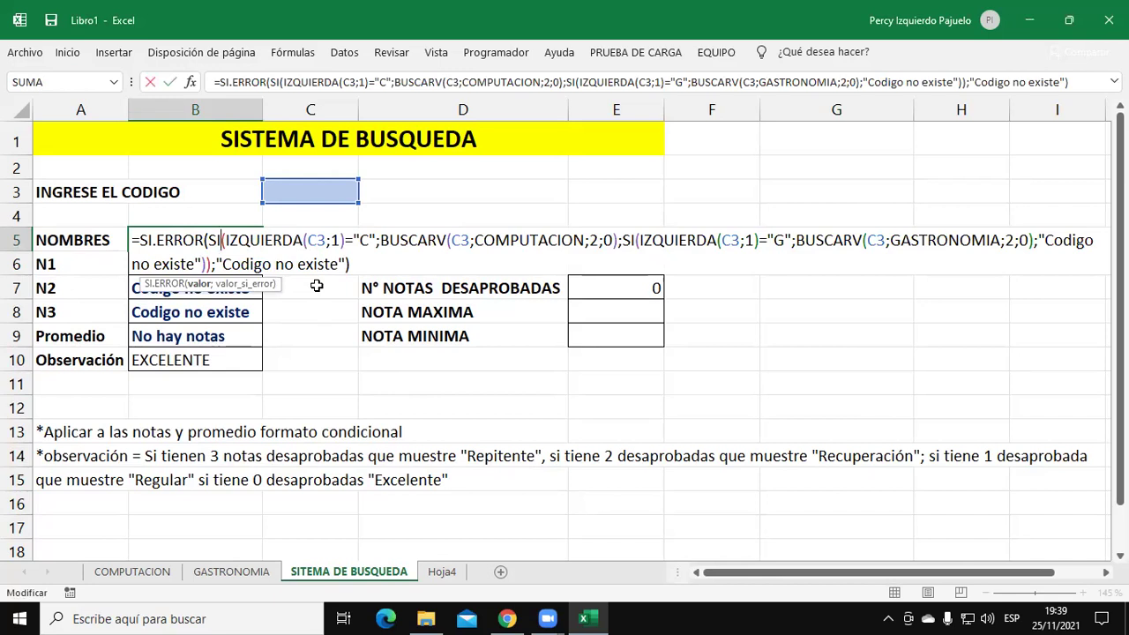
drag(326, 240, 308, 240)
double_click(335, 240)
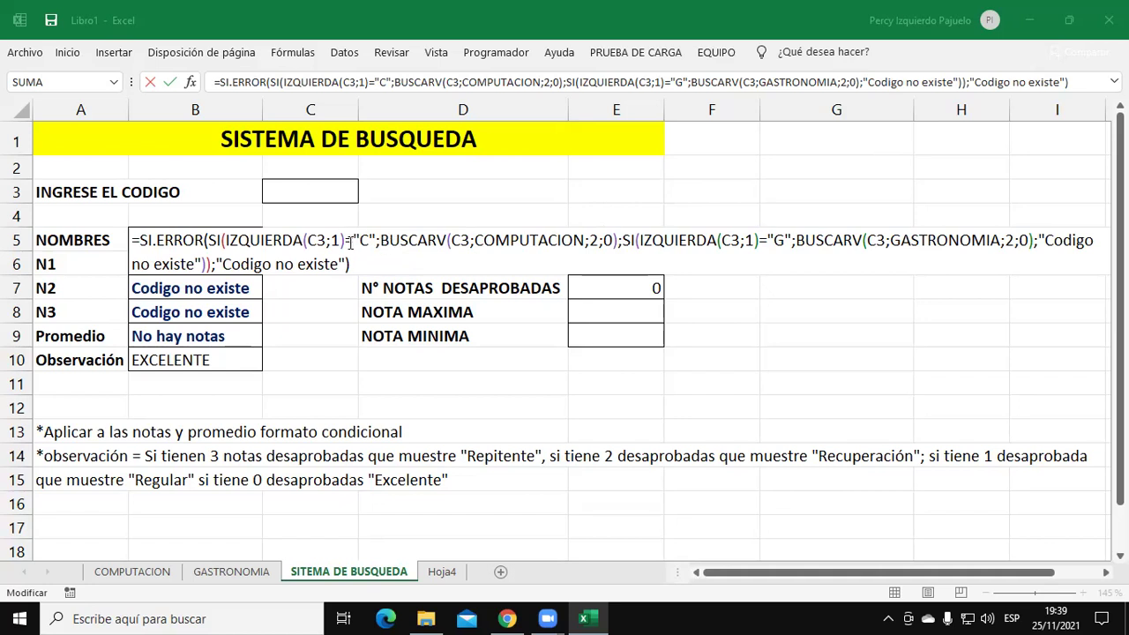
click(226, 239)
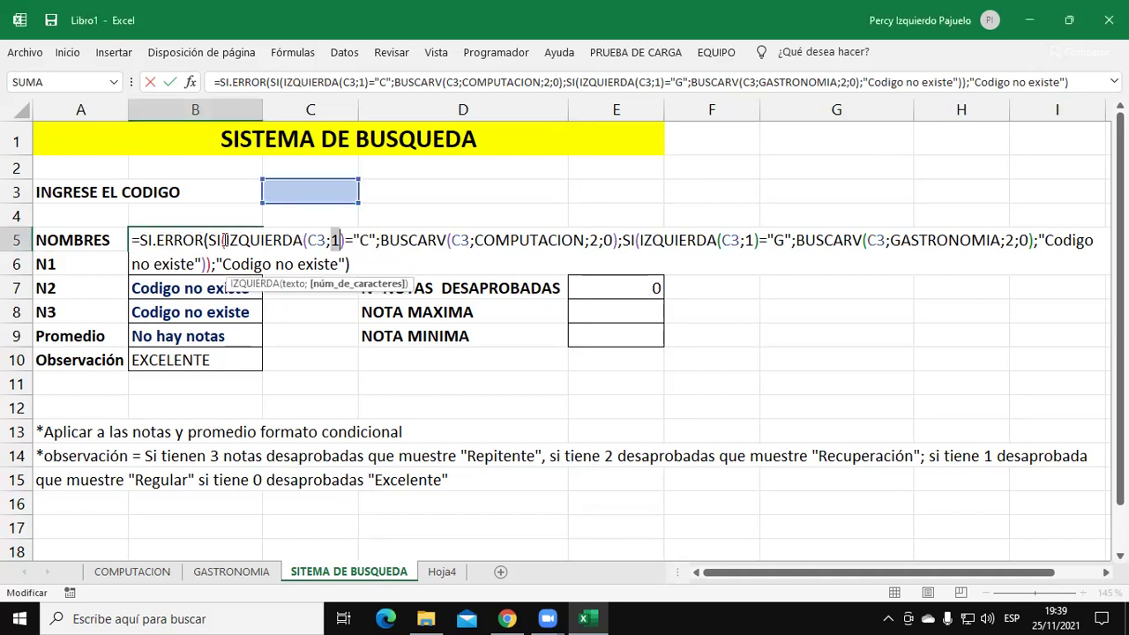
click(294, 239)
drag(307, 240, 327, 239)
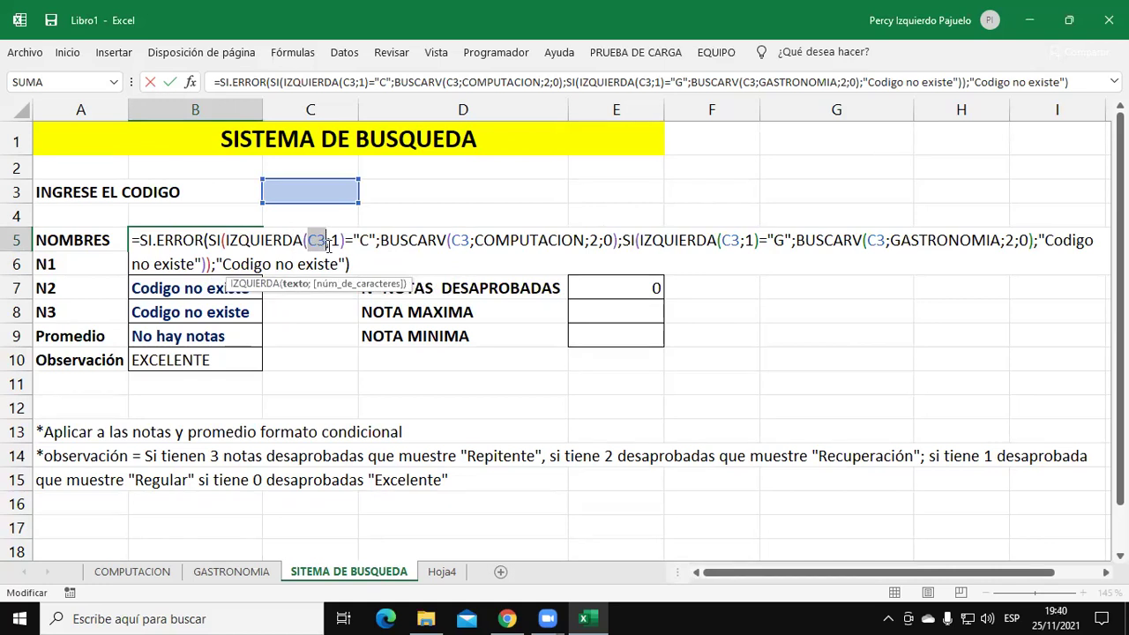
click(383, 238)
drag(383, 239, 515, 238)
drag(614, 240, 617, 240)
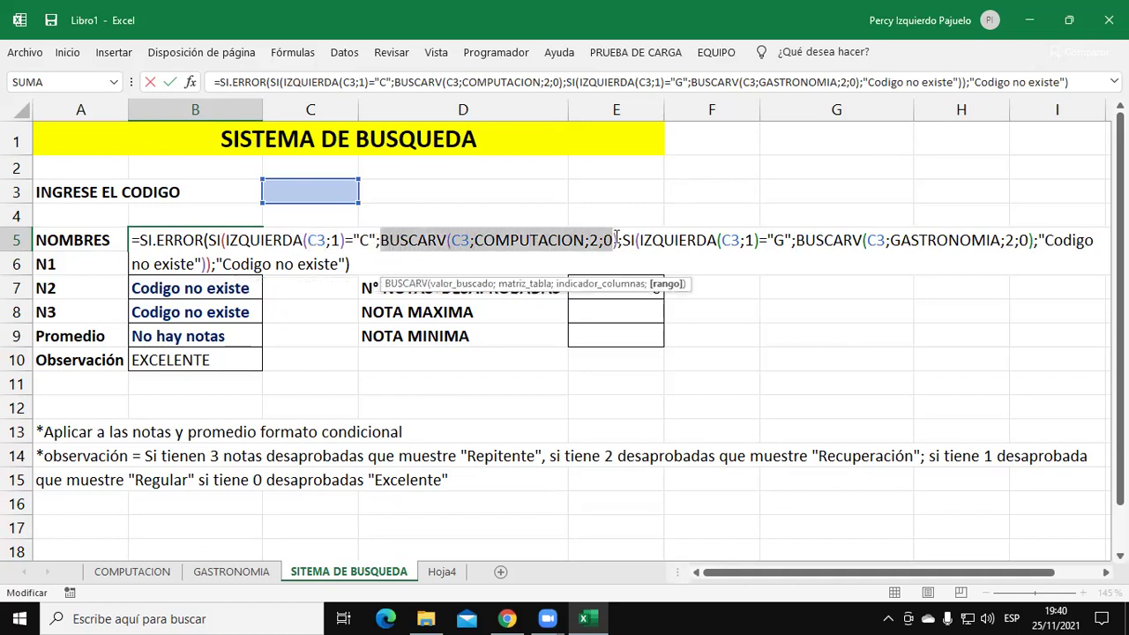
double_click(734, 243)
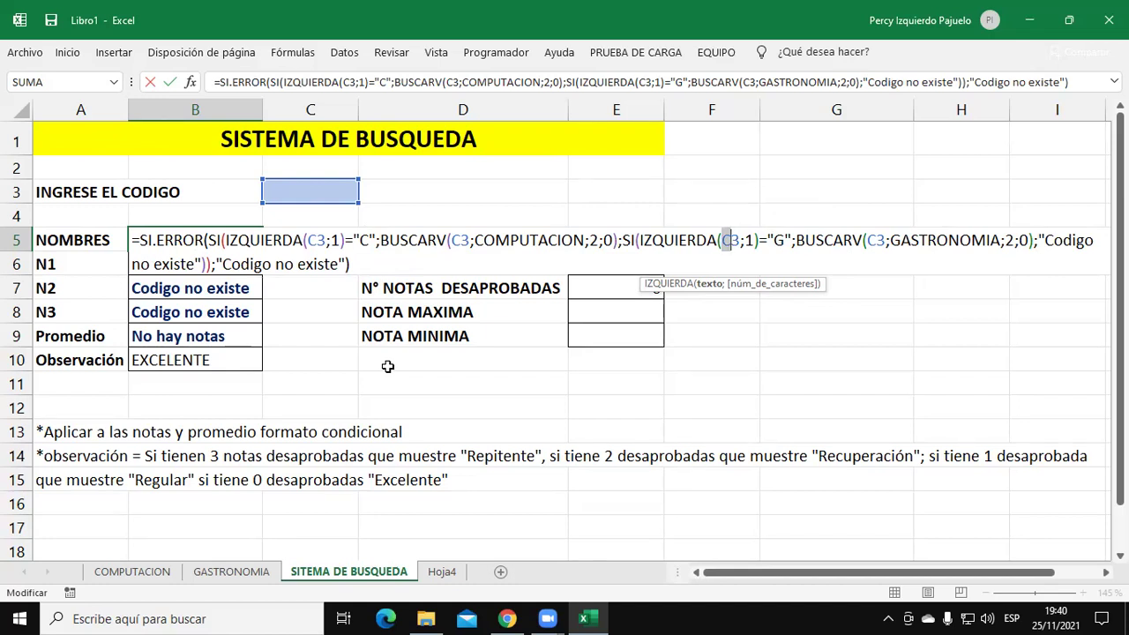
key(Return)
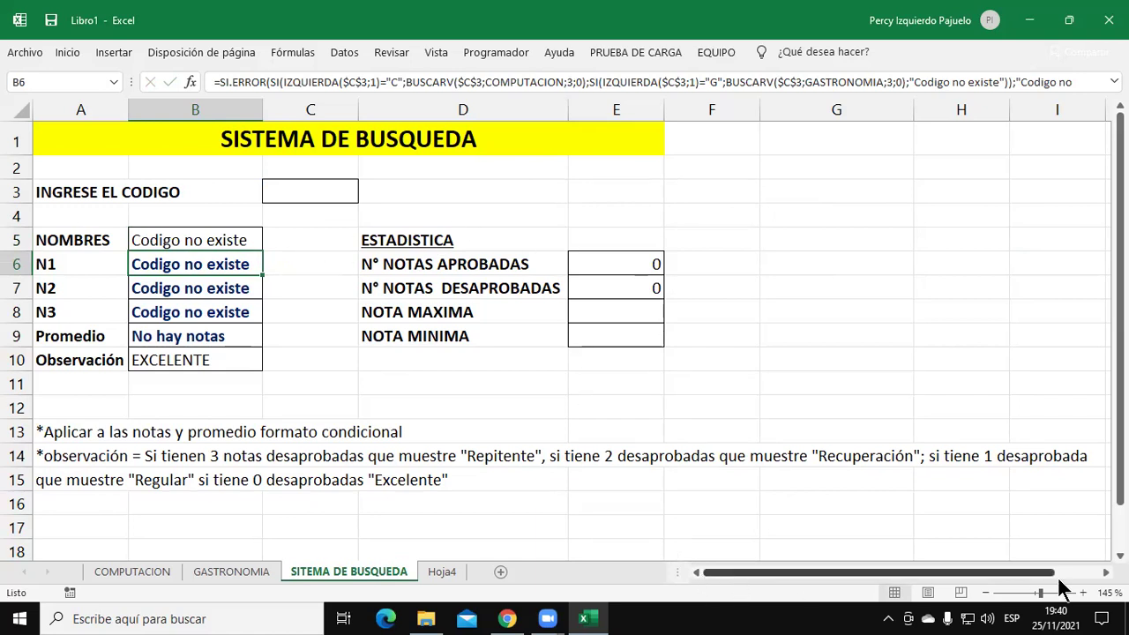
click(1104, 572)
click(1105, 572)
drag(1014, 572, 951, 571)
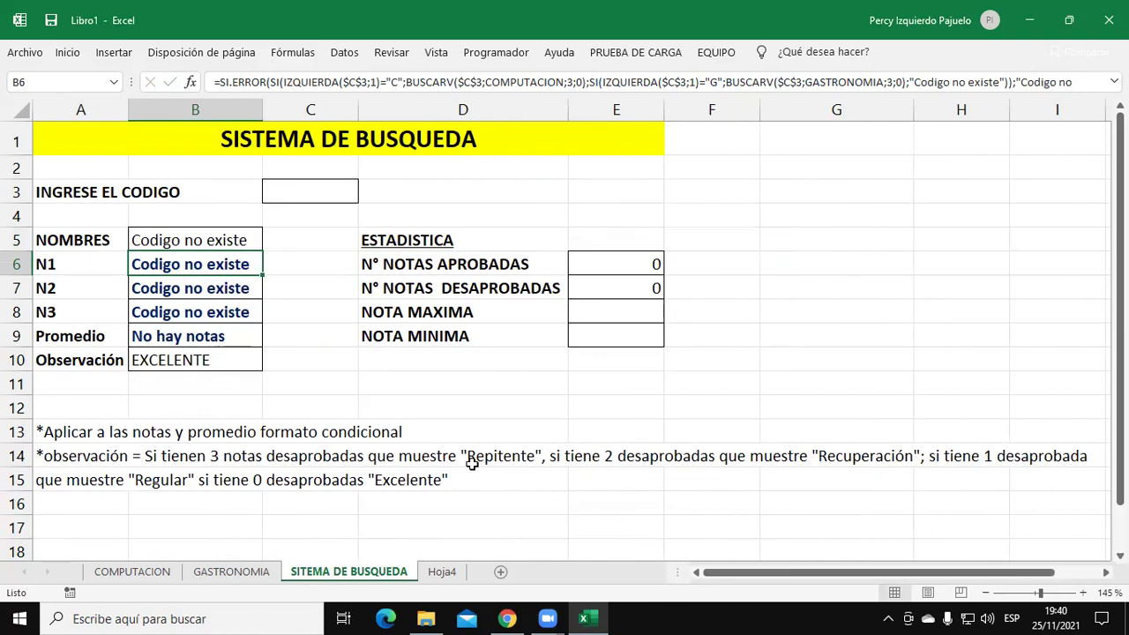